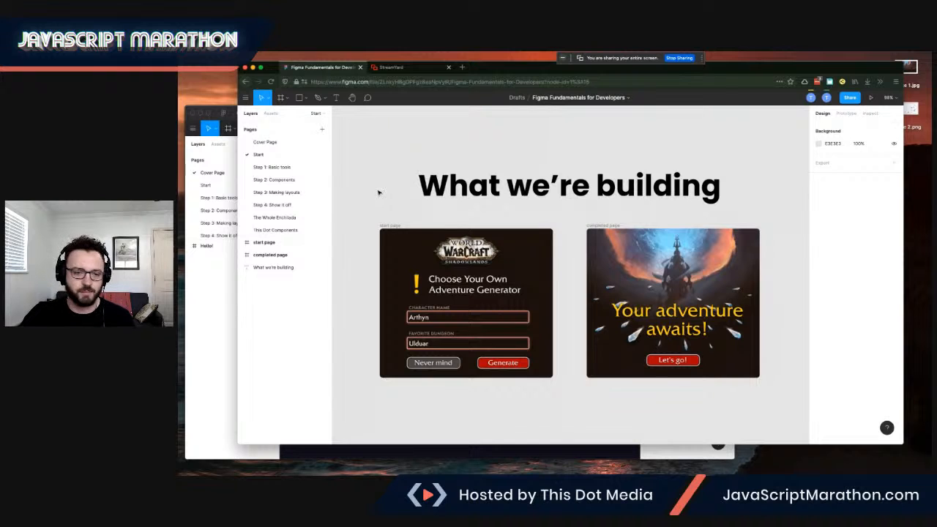
Switch to the Figma desktop window and maximize it.
scroll(378, 192, "down", 1)
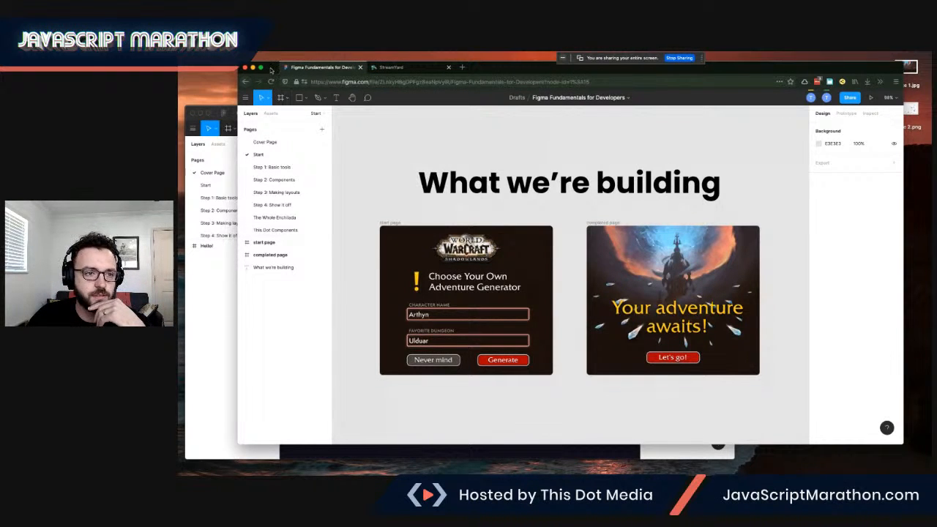
left_click(253, 67)
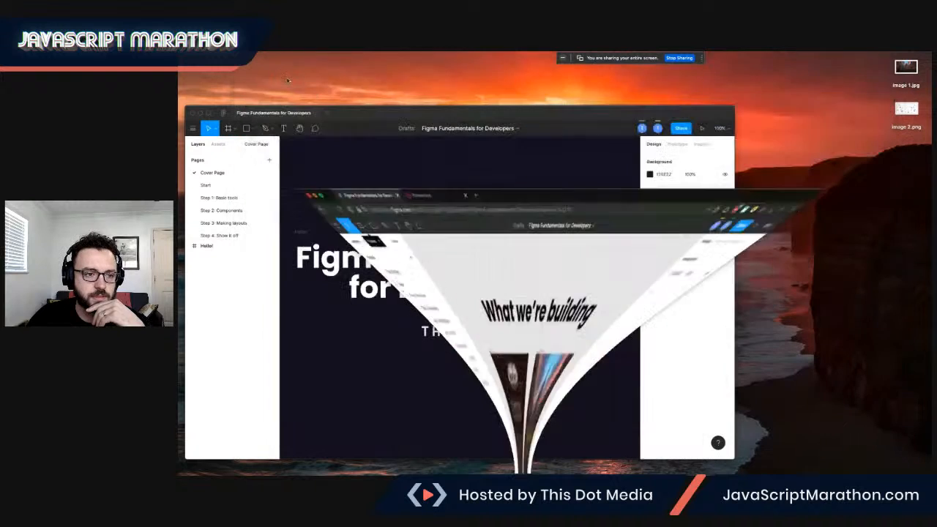
left_click_drag(212, 109, 246, 97)
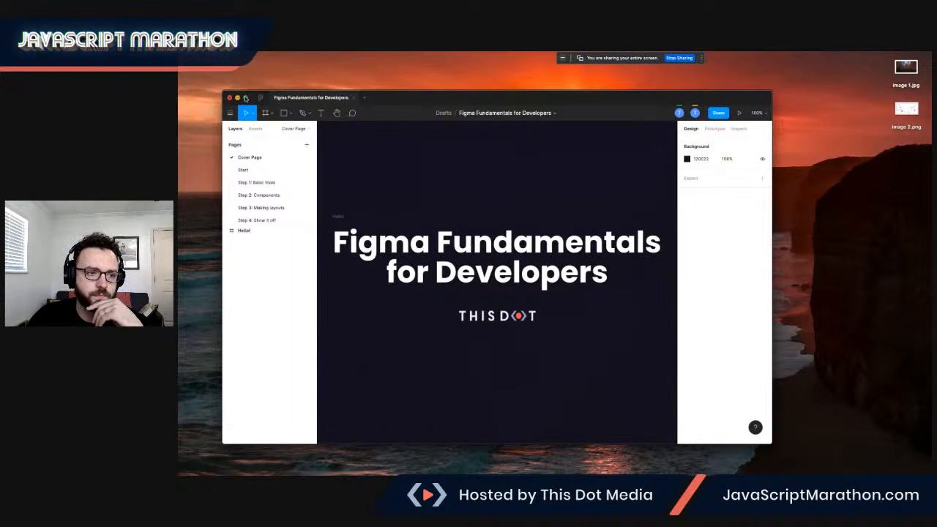
left_click(246, 98)
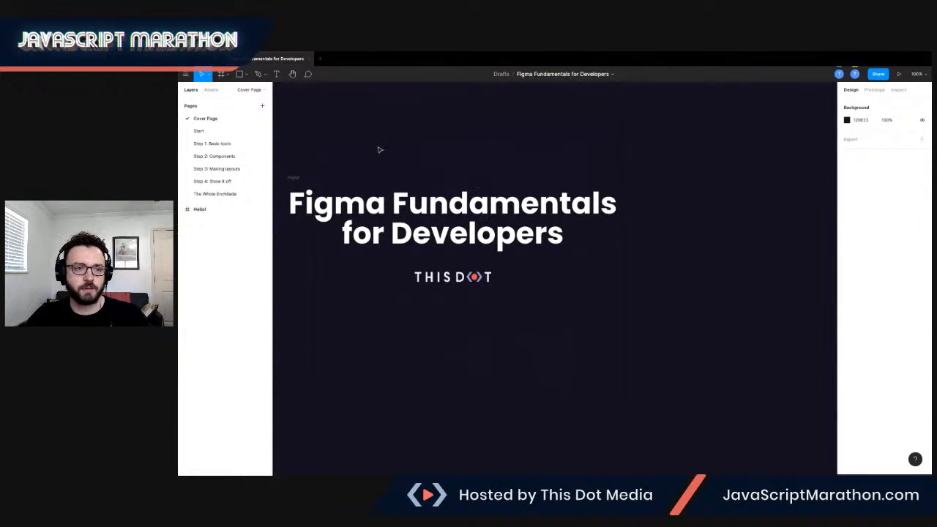
Open the Start page of the file.
scroll(458, 150, "left", 5)
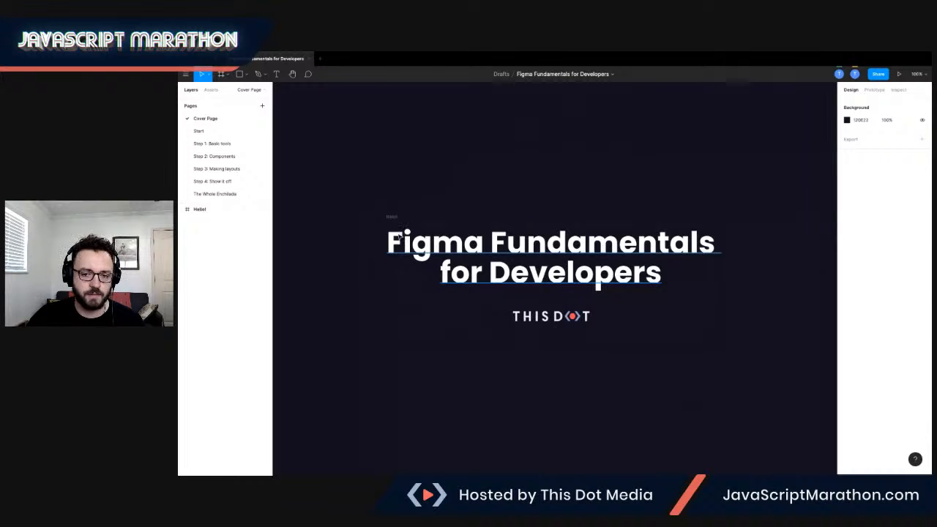
left_click(392, 217)
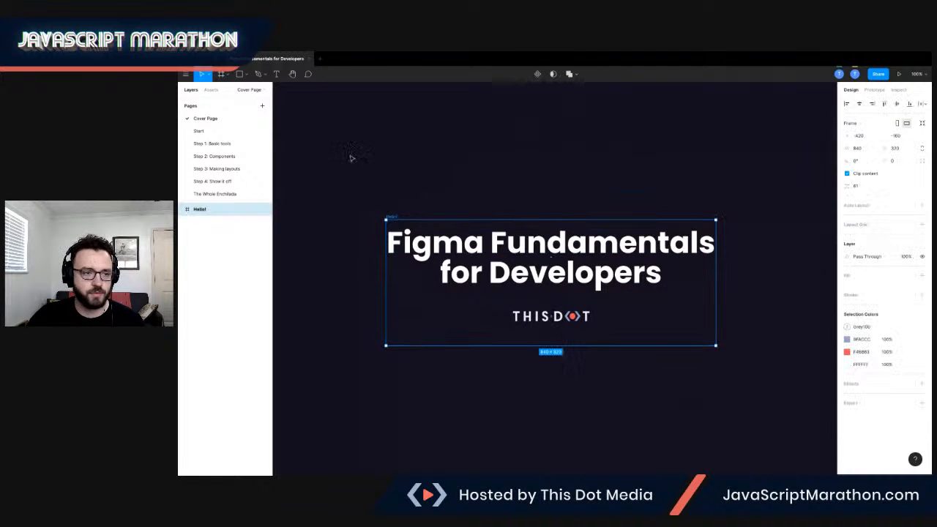
left_click(259, 130)
scroll(412, 139, "left", 3)
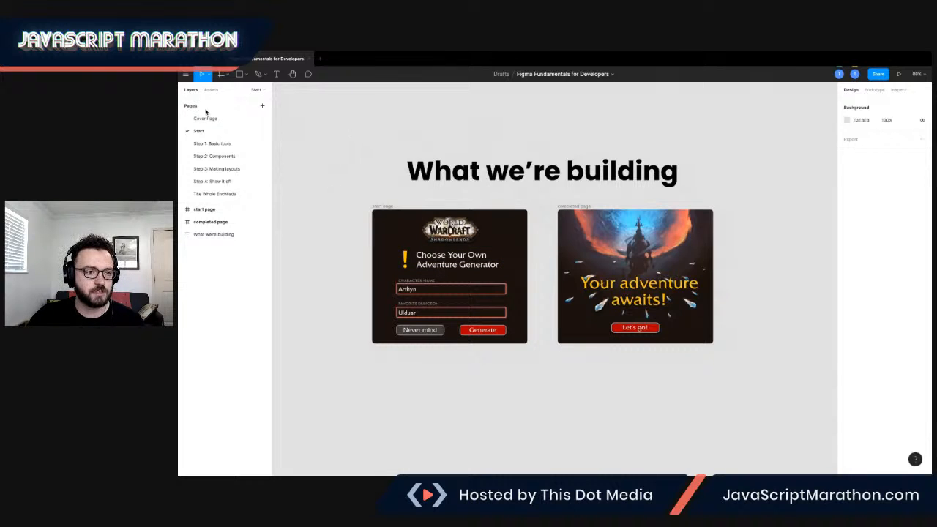
scroll(211, 125, "down", 1)
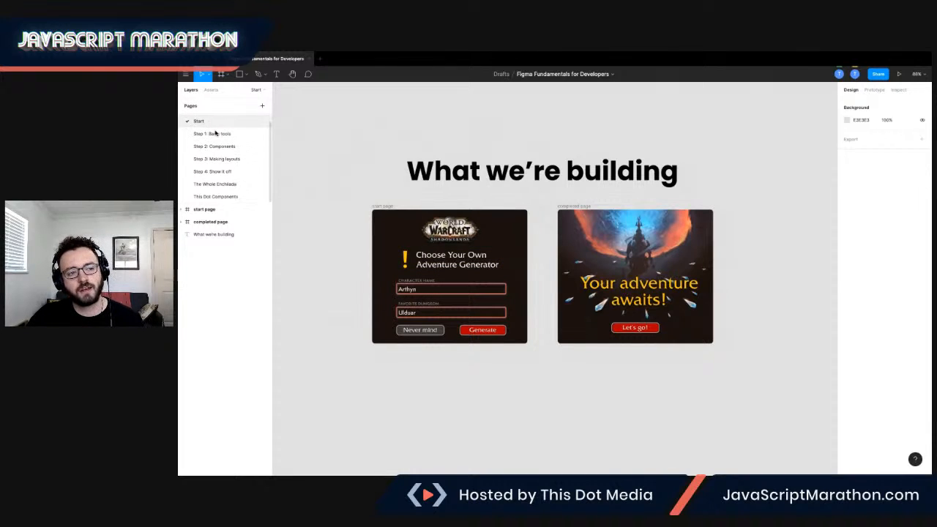
scroll(211, 132, "up", 1)
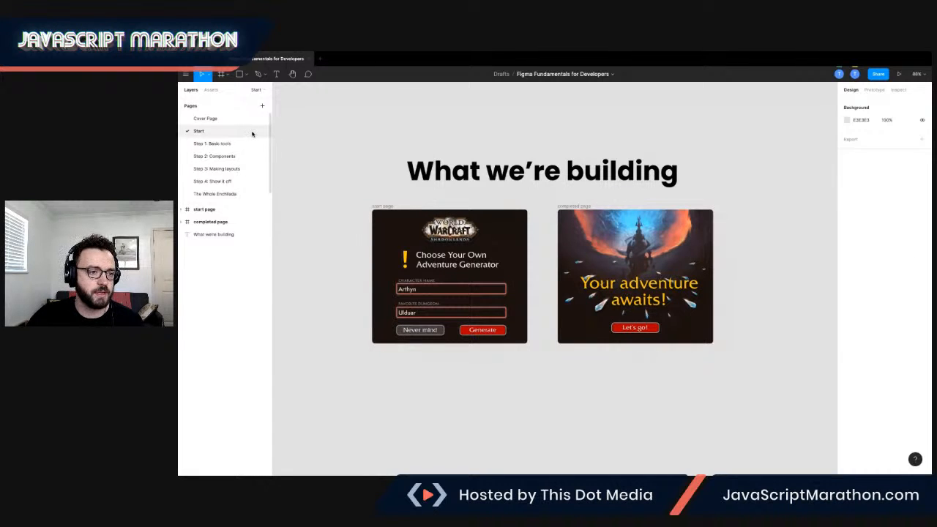
Examine the layers inside the start page frame by expanding and collapsing its groups.
left_click(210, 210)
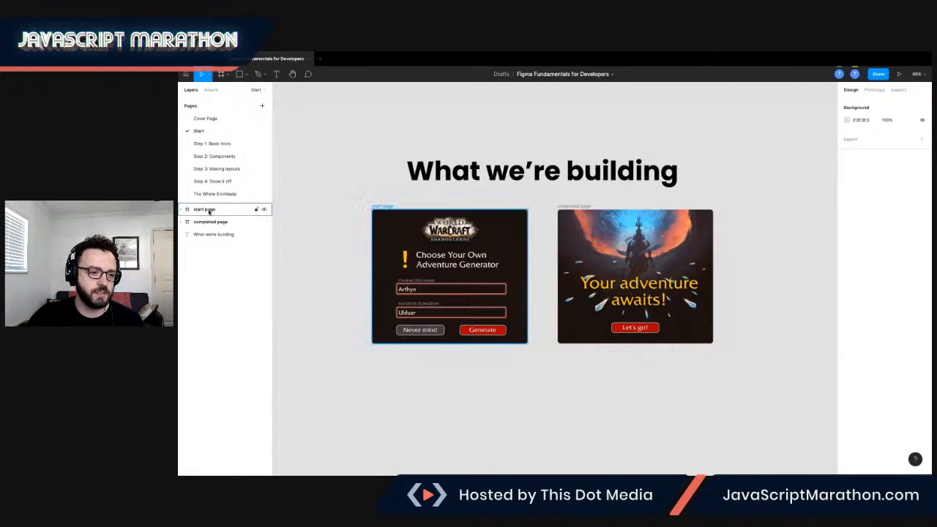
left_click(180, 210)
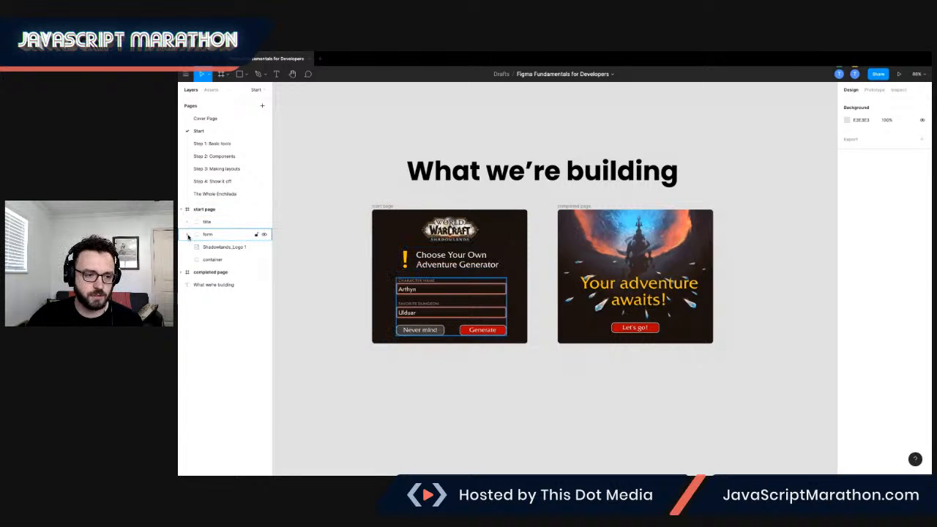
left_click(188, 223)
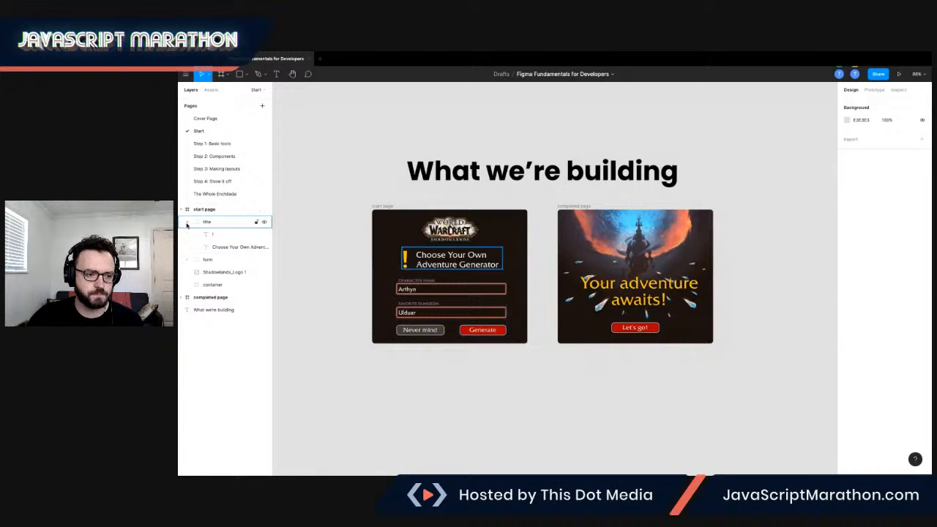
left_click(187, 223)
left_click(181, 210)
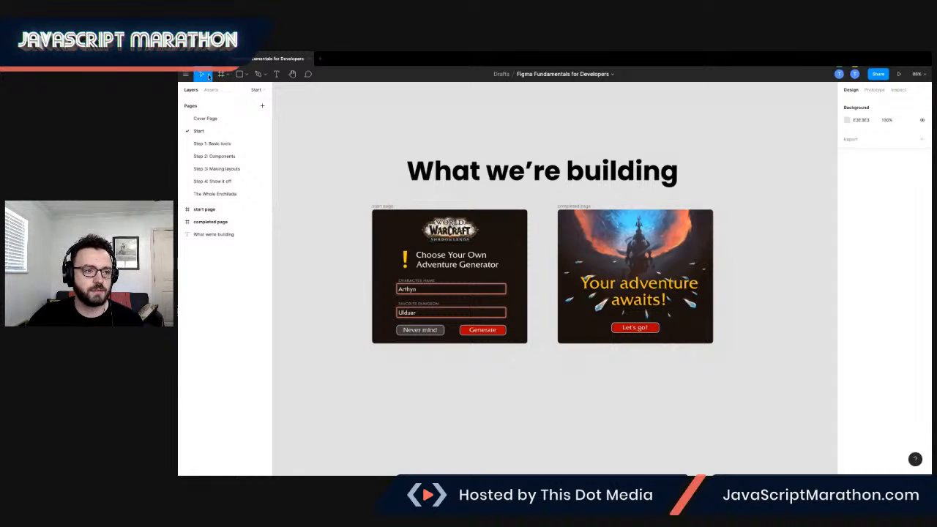
left_click(187, 75)
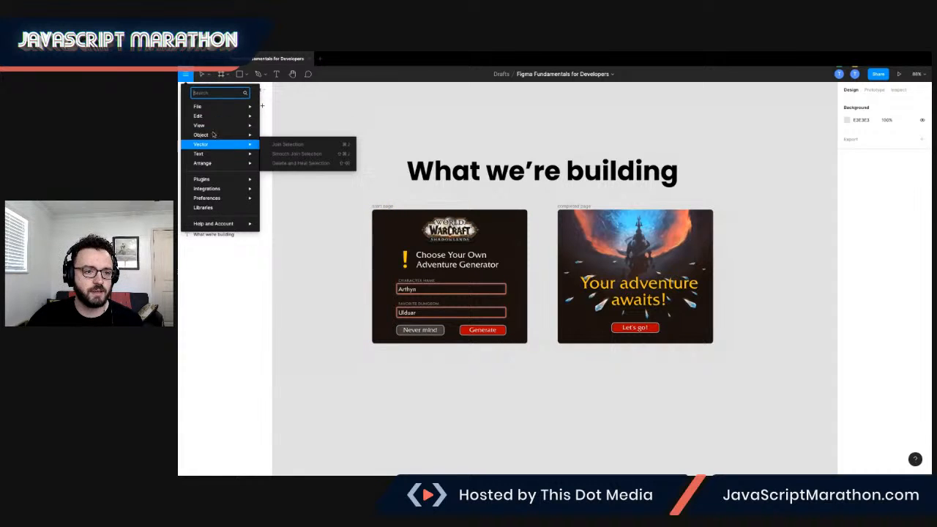
mouse_move(205, 108)
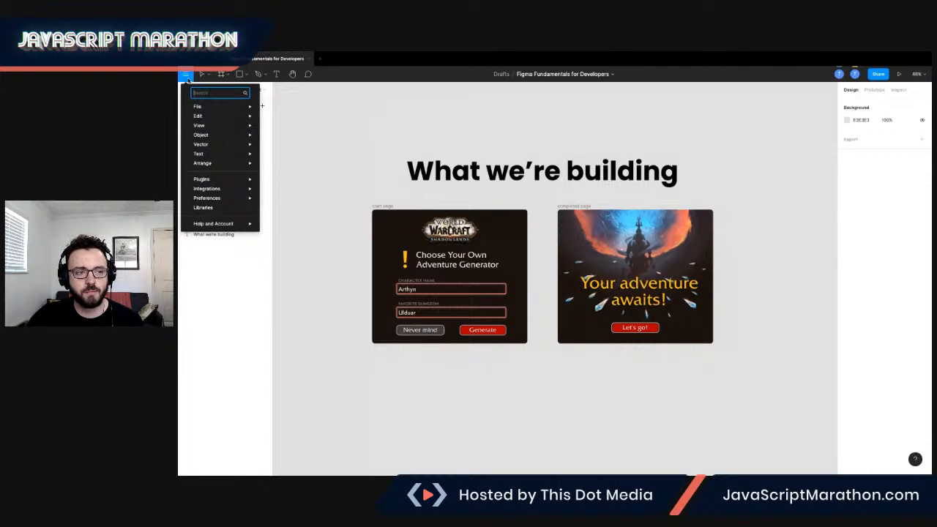
left_click(188, 79)
Select the start page frame and shift it slightly to the left.
left_click(382, 211)
right_click(409, 223)
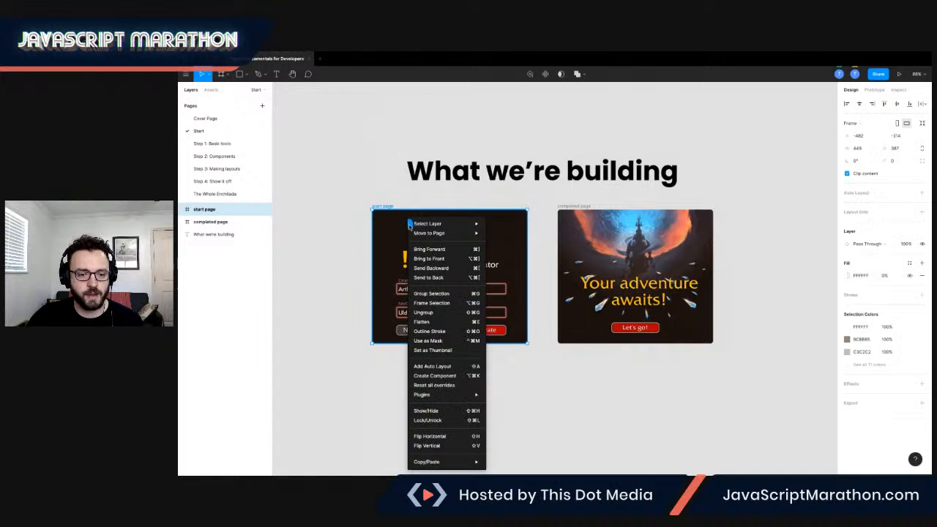
left_click(376, 178)
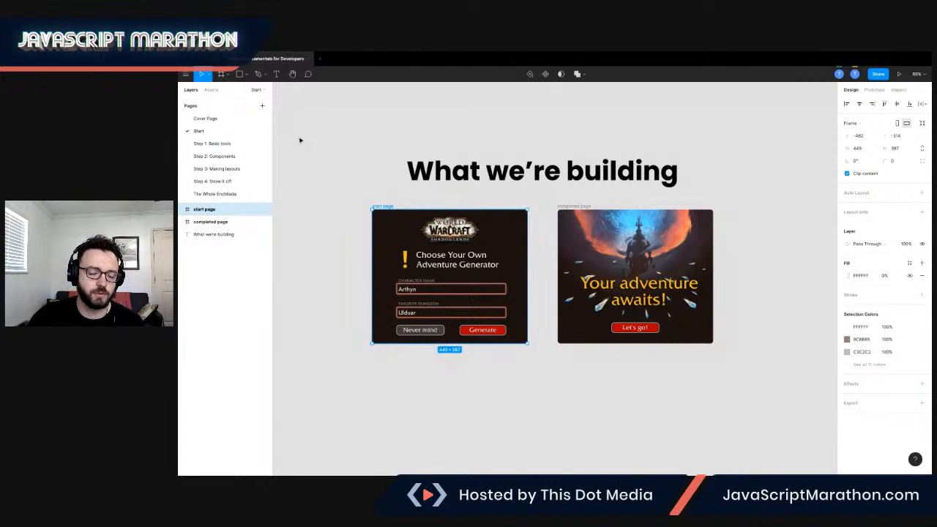
mouse_move(399, 240)
left_mouse_down()
mouse_move(412, 248)
mouse_move(397, 238)
left_mouse_up()
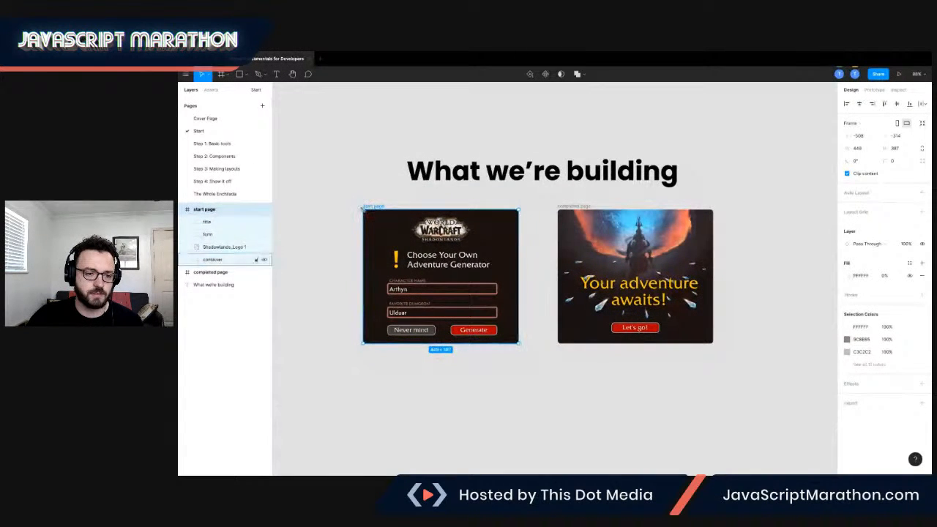
mouse_move(363, 209)
left_mouse_down()
mouse_move(341, 176)
mouse_move(376, 207)
mouse_move(362, 204)
left_mouse_up()
key("Escape")
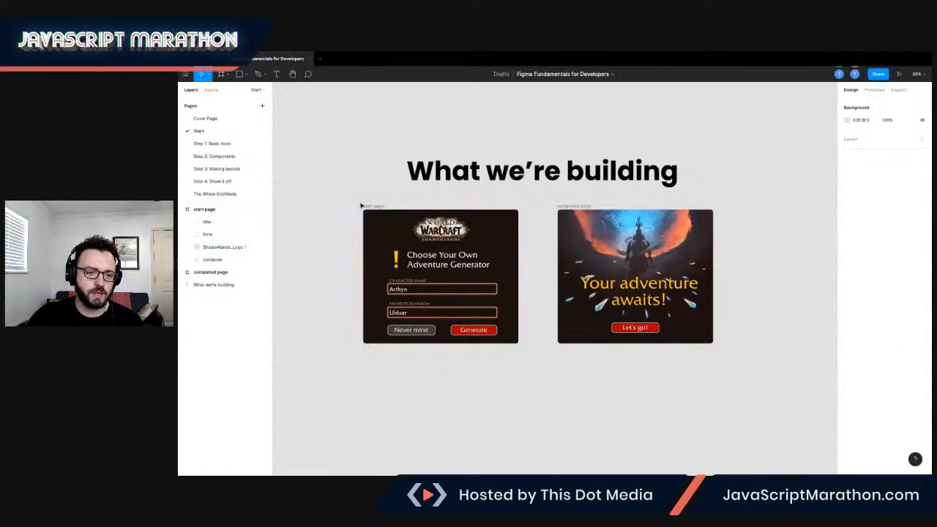
left_click(369, 211)
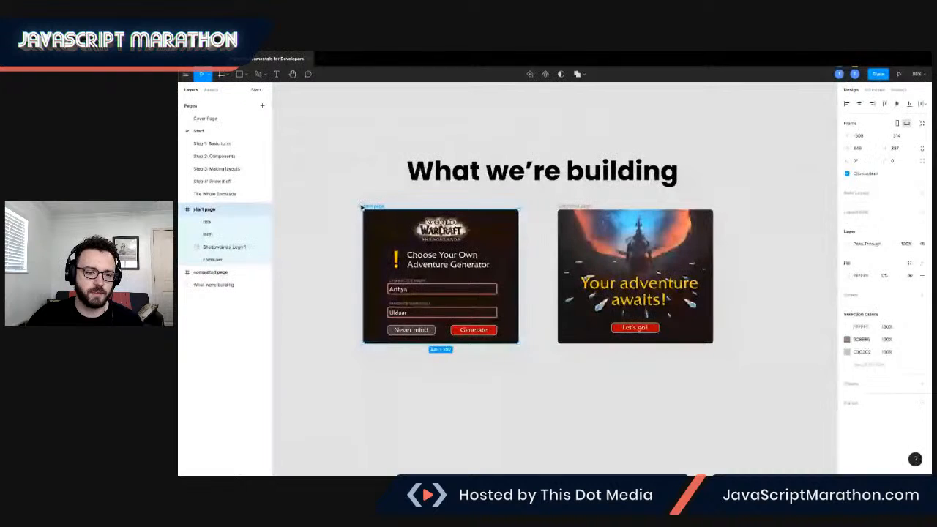
key("Escape")
Open the Step 1: Basic tools page.
left_click(226, 146)
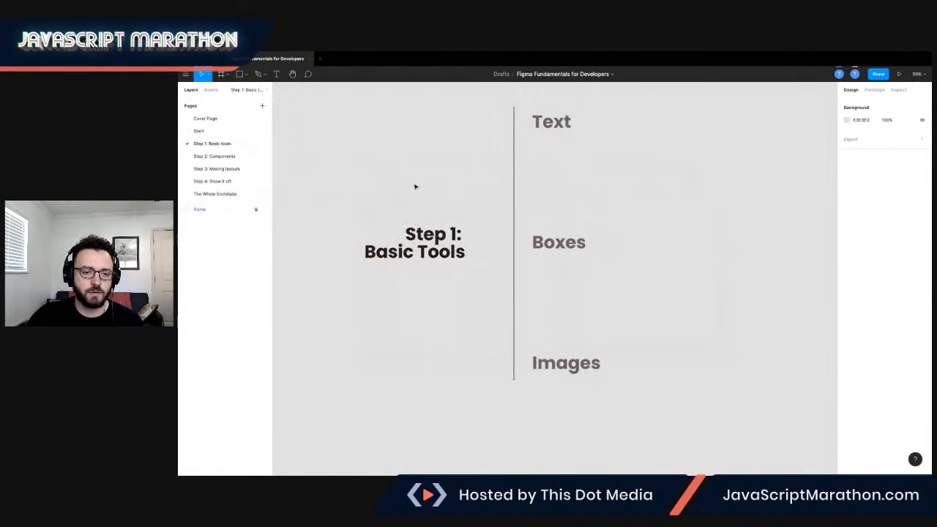
scroll(415, 186, "left", 3)
scroll(415, 187, "up", 1)
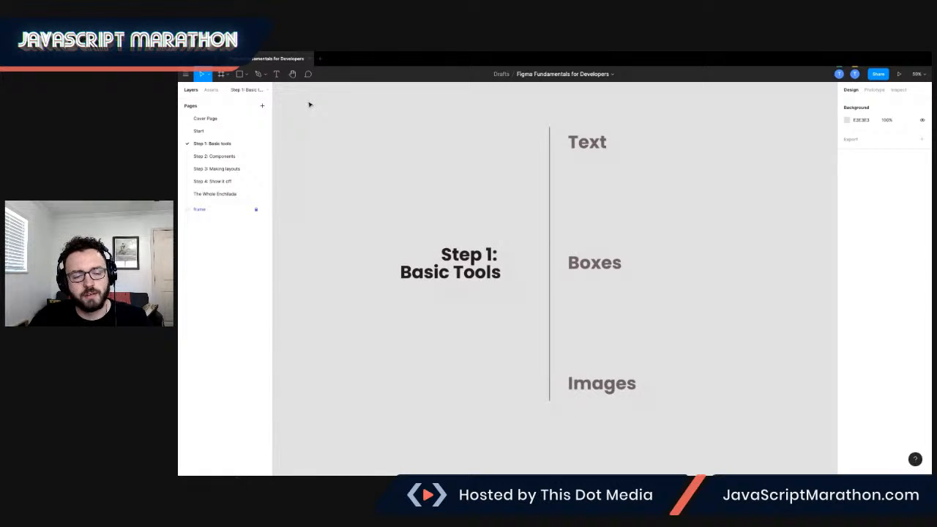
left_click(277, 75)
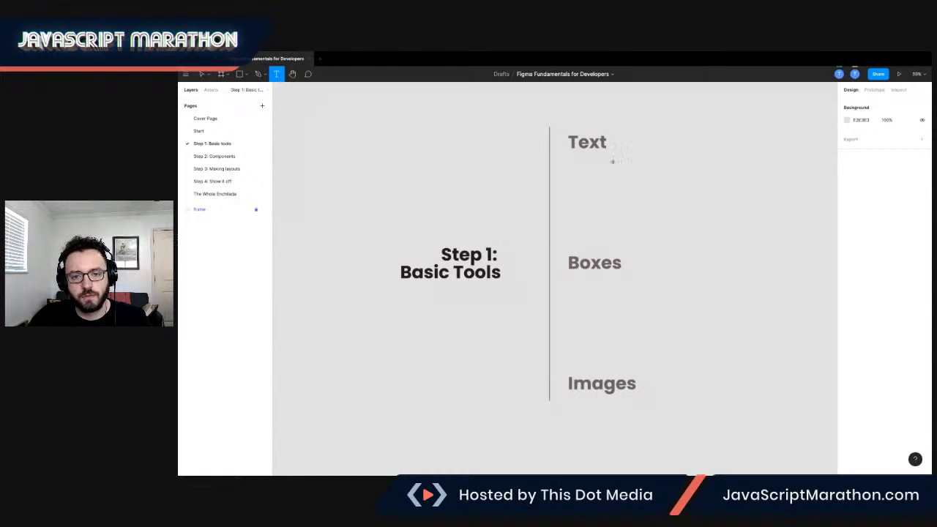
left_click_drag(564, 161, 699, 203)
left_click(223, 133)
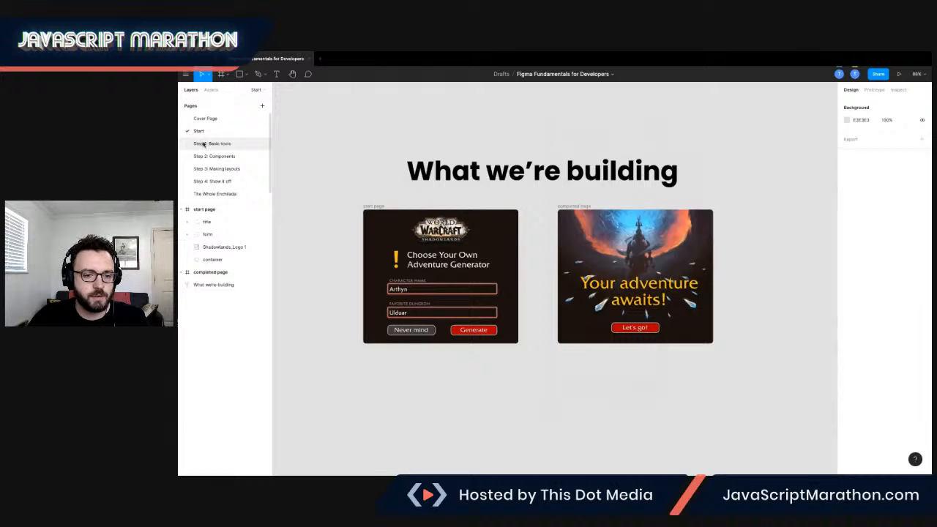
left_click(204, 143)
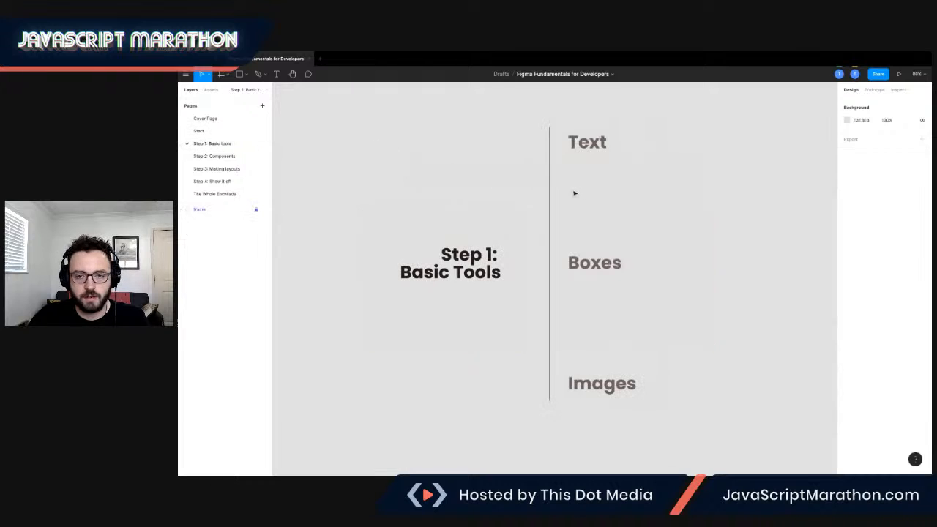
Draw a text box about 642 × 232 under the Text heading and enter "Choose Your Own Adventure Generator".
left_click(277, 76)
left_click_drag(565, 162, 713, 215)
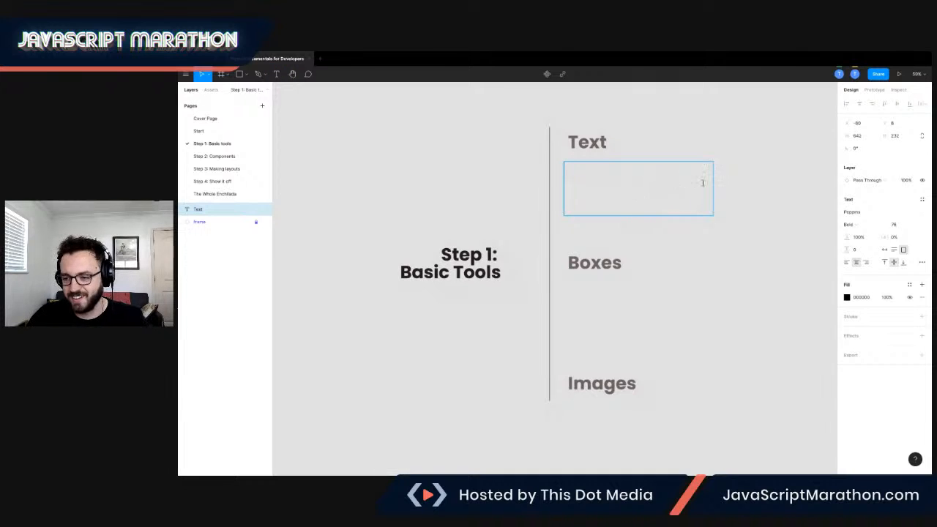
type("Chose")
key("BackSpace")
key("BackSpace")
key("BackSpace")
type("oose")
type("Your")
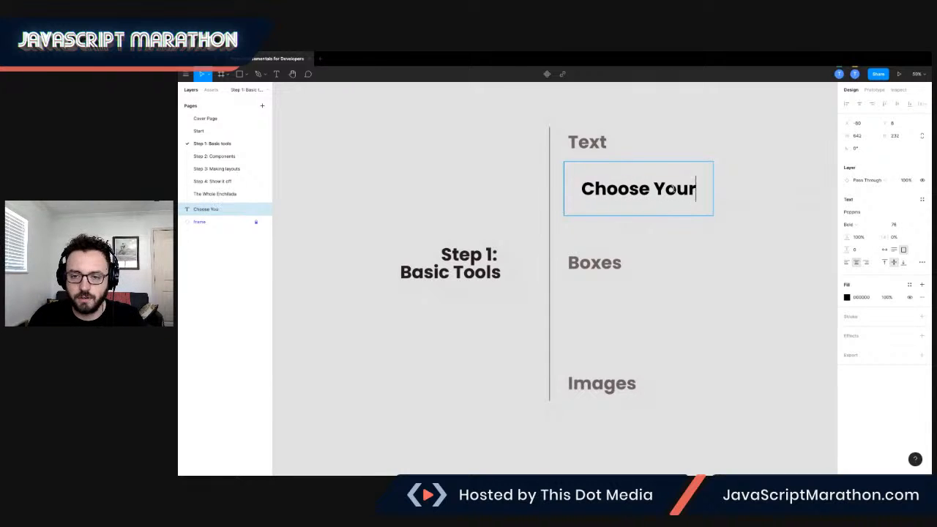
type(" Own Adve")
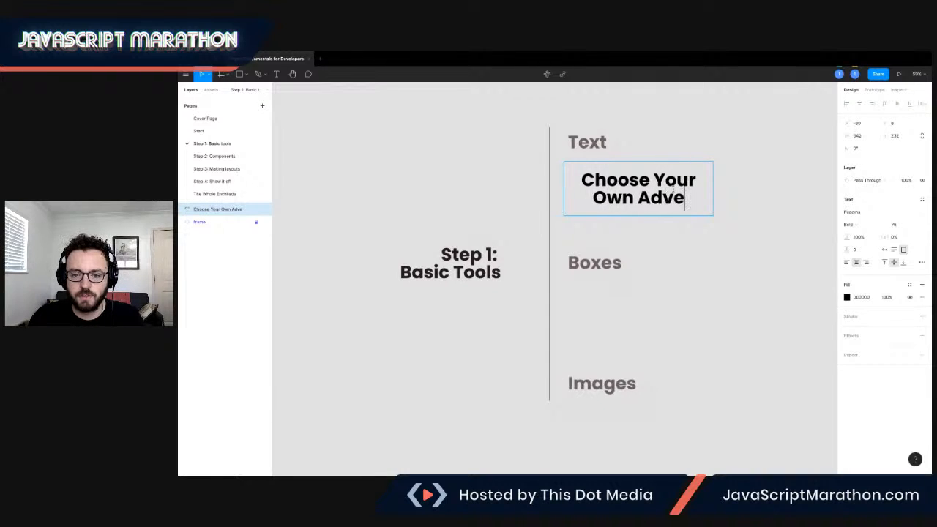
type("nture Generator")
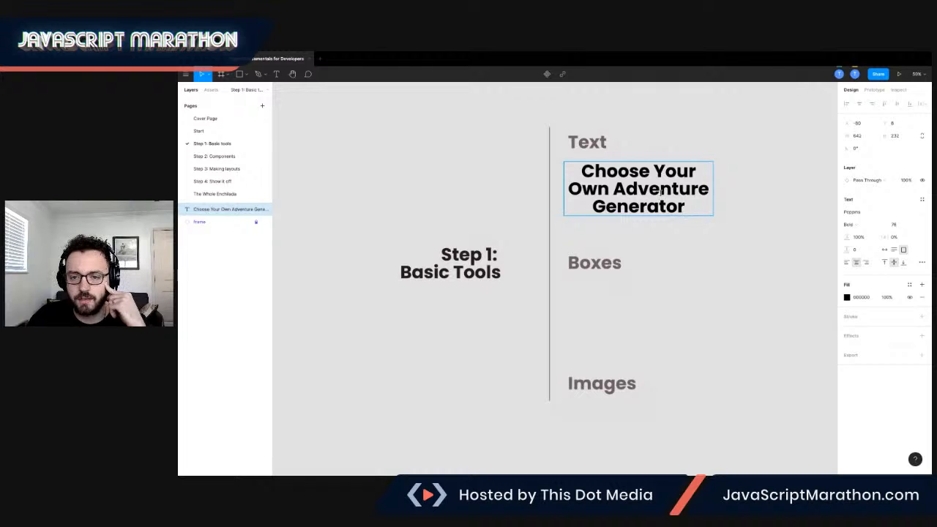
key("Escape")
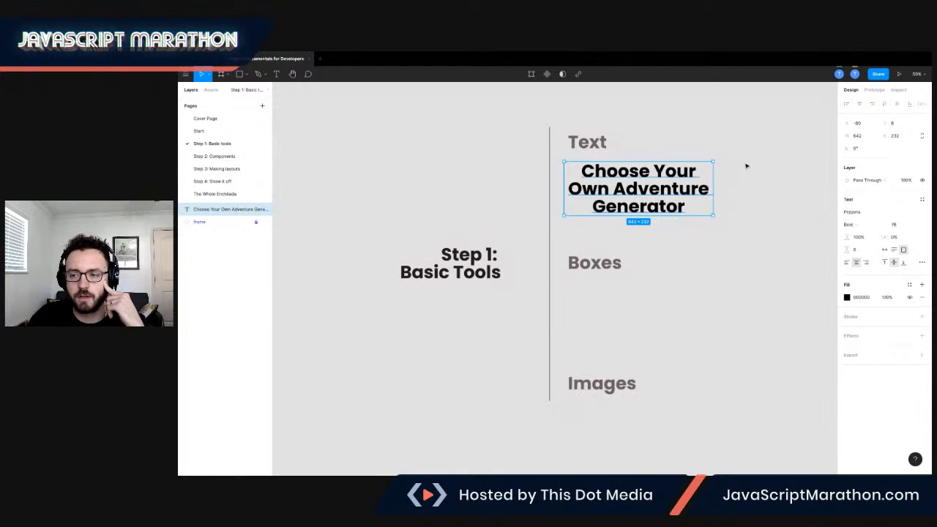
Set the text's font to Friz Quadrata TT.
left_click(860, 213)
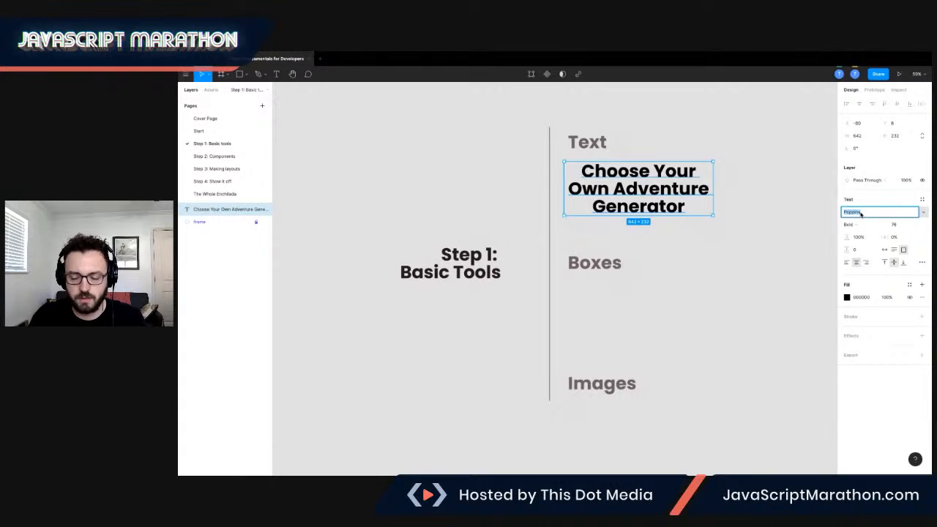
type("Friz Quadrata TT")
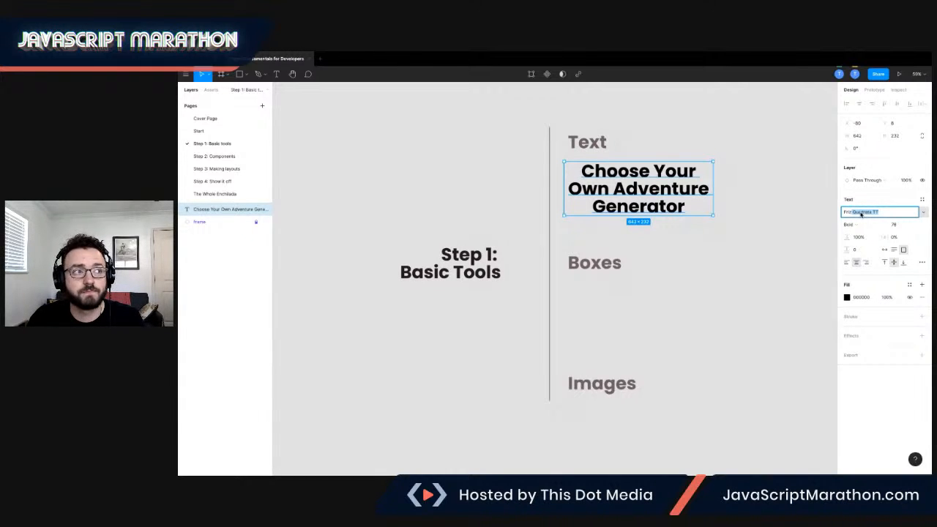
key("Return")
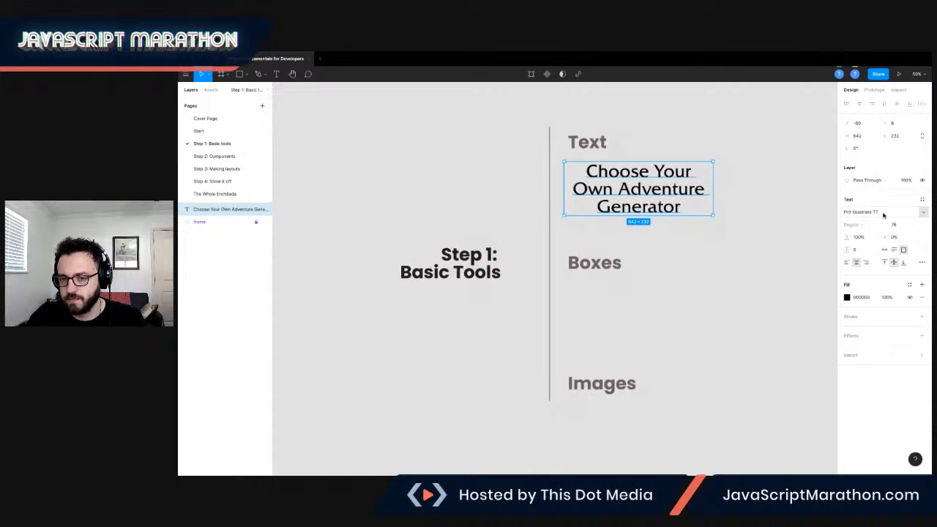
left_click(883, 212)
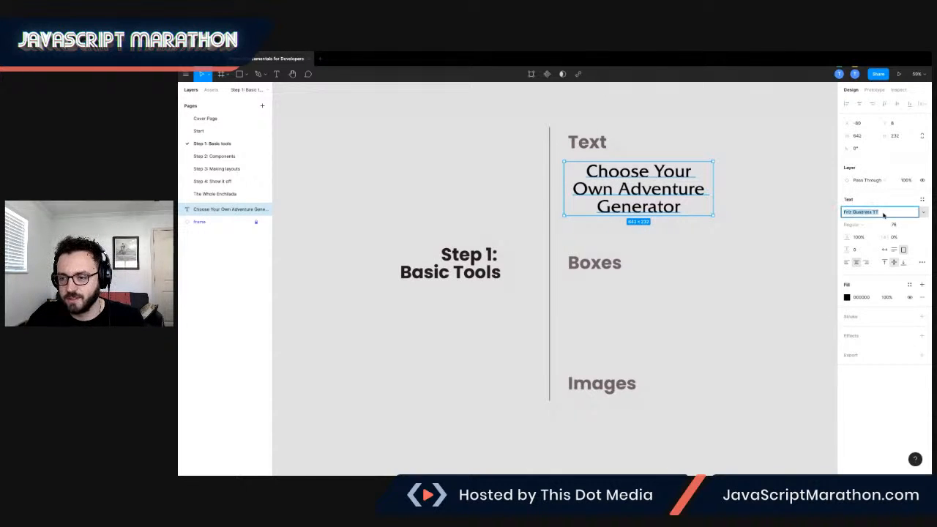
left_click(923, 212)
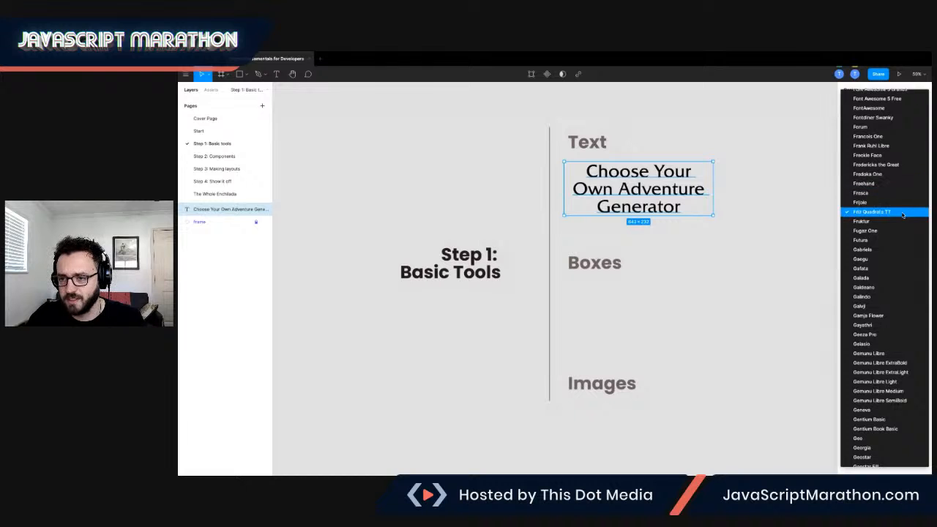
Set the title text's font size to 24.
scroll(900, 205, "up", 10)
scroll(891, 203, "down", 8)
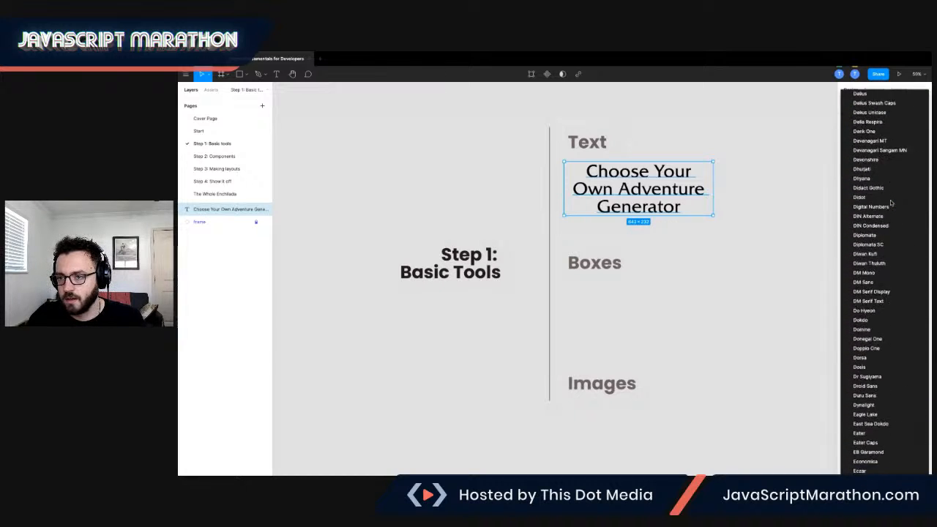
left_click(809, 212)
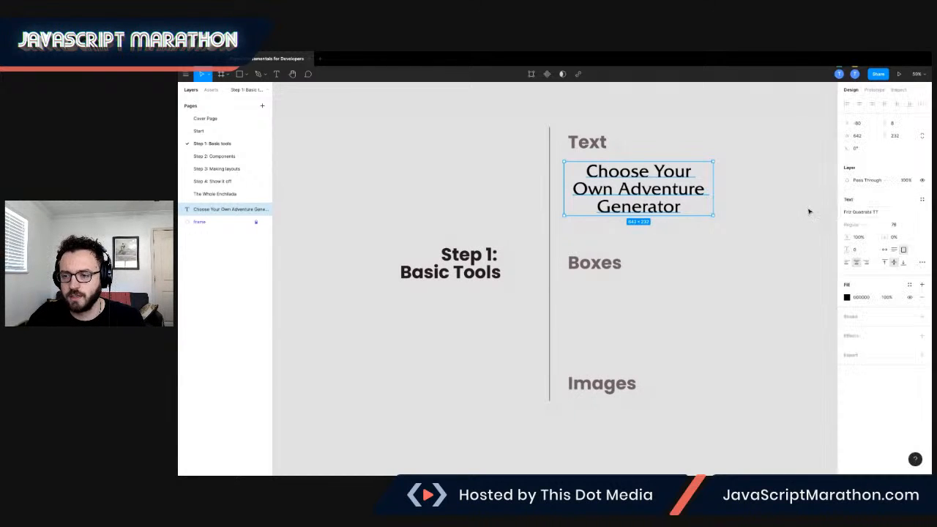
left_click(862, 212)
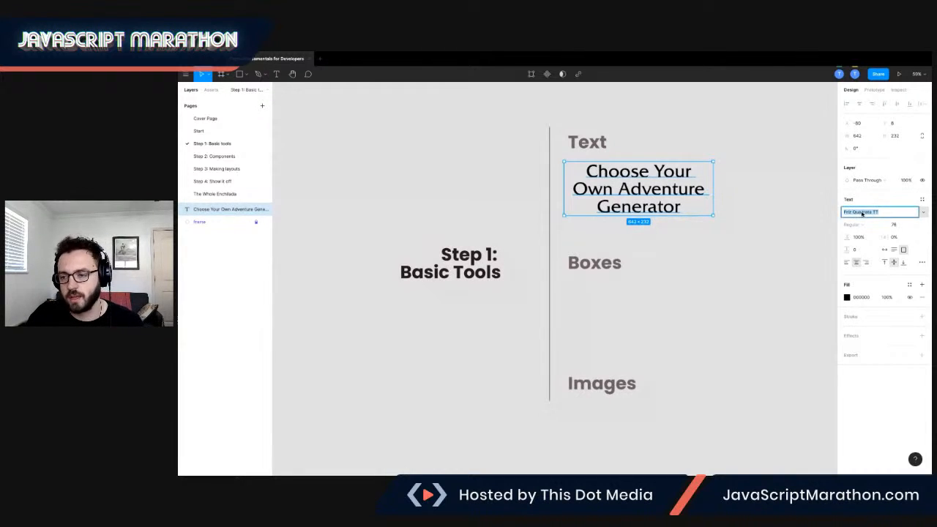
left_click(922, 212)
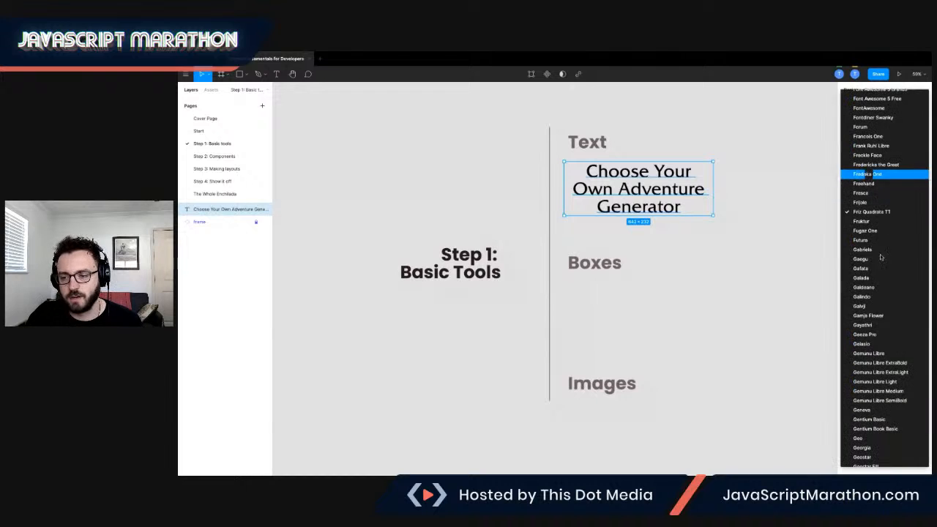
left_click(811, 212)
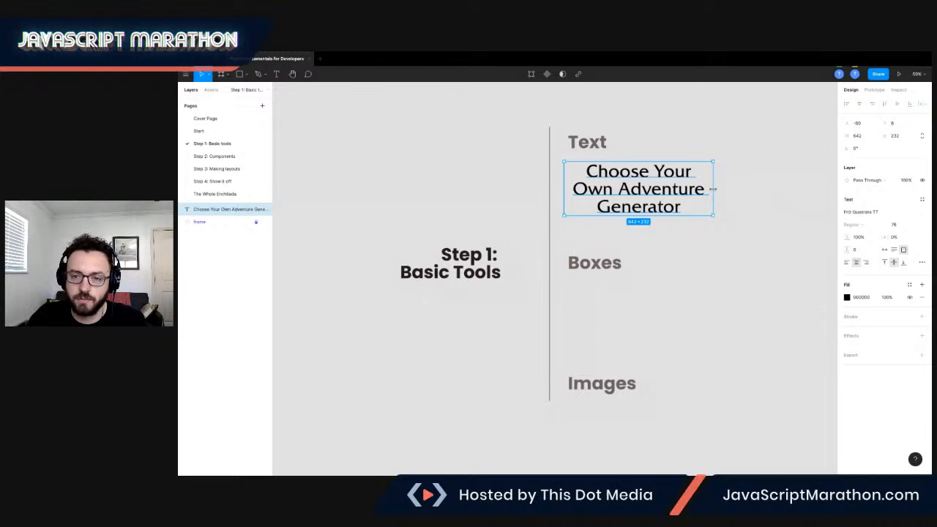
left_click(913, 226)
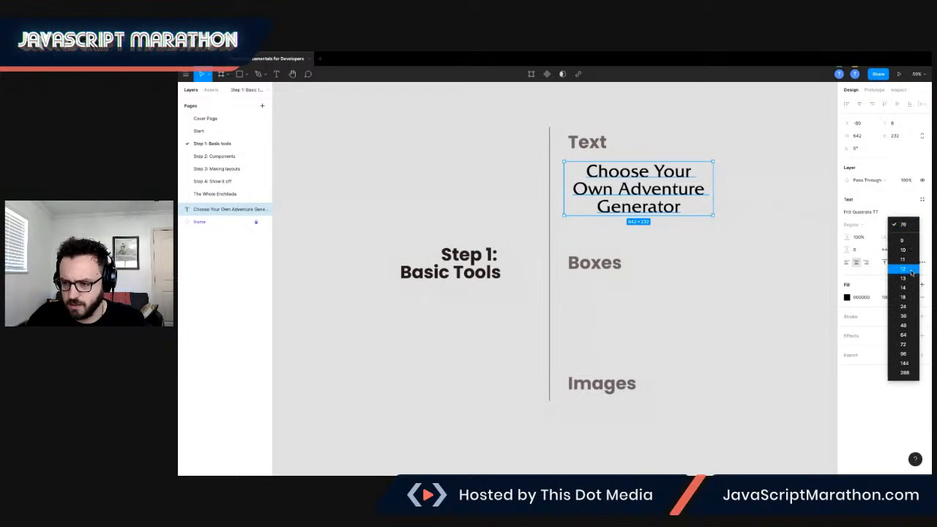
left_click(905, 306)
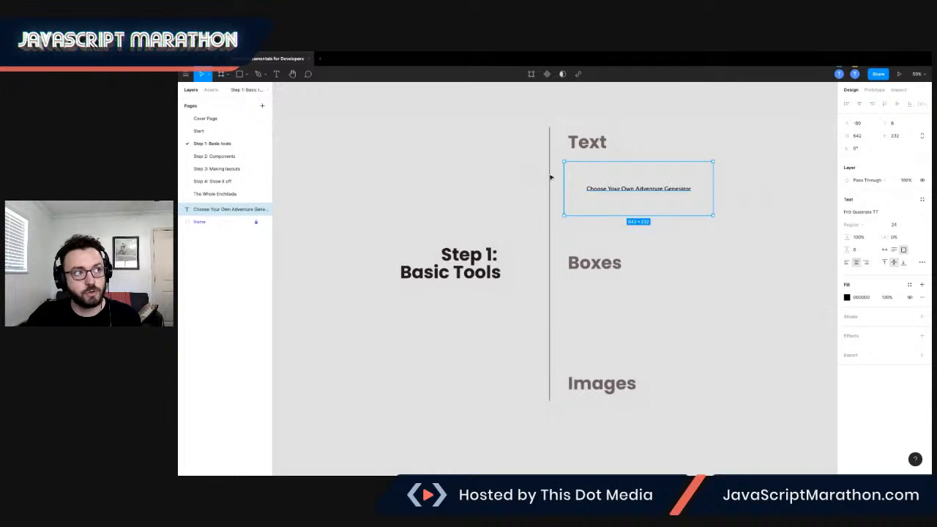
Left-align the title text within its box.
scroll(548, 184, "up", 5)
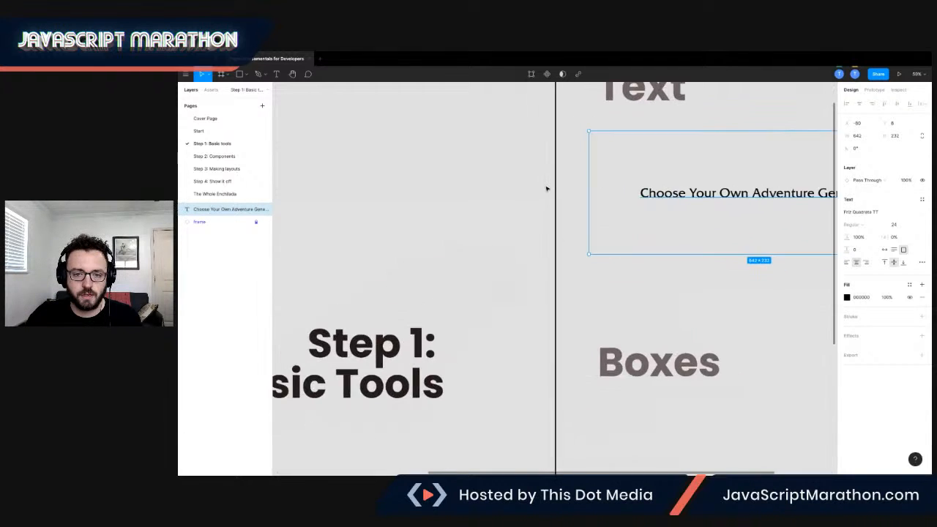
scroll(546, 189, "up", 5)
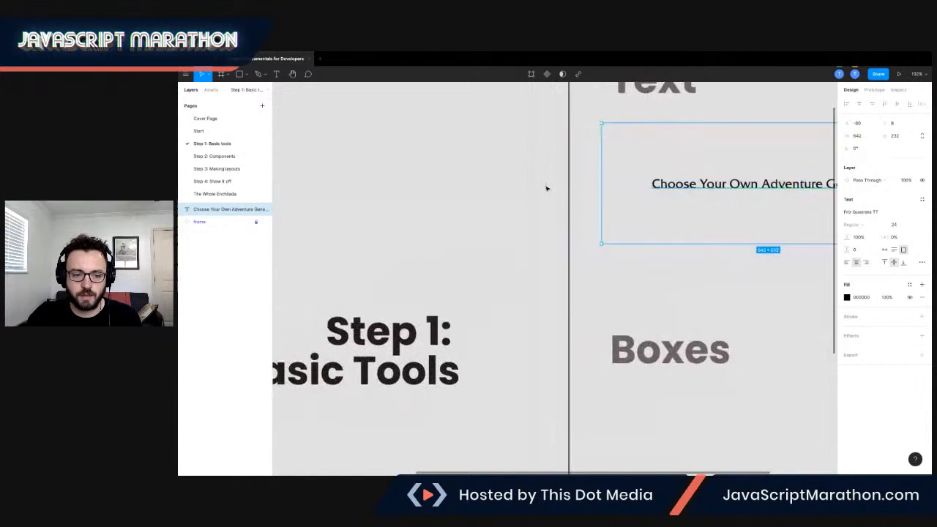
scroll(547, 188, "right", 5)
scroll(547, 188, "up", 3)
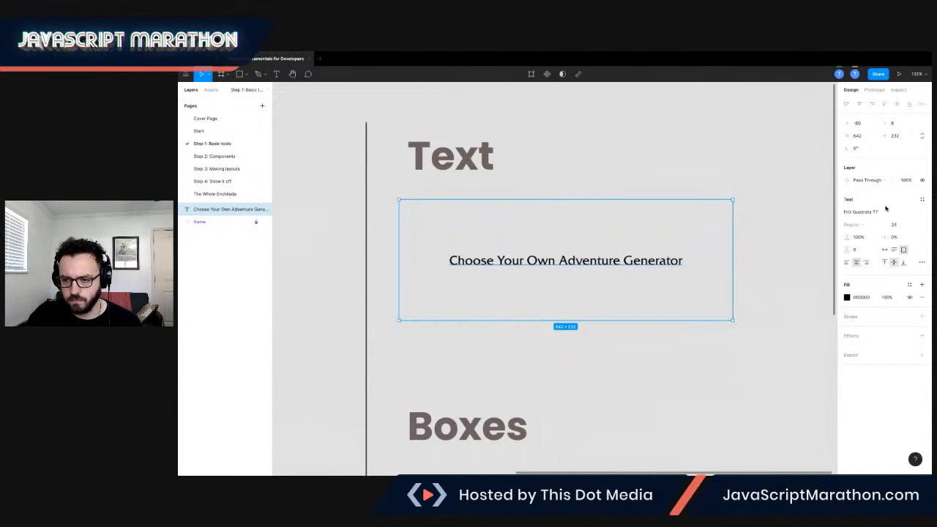
left_click(847, 263)
left_click(856, 262)
left_click(866, 263)
left_click(848, 263)
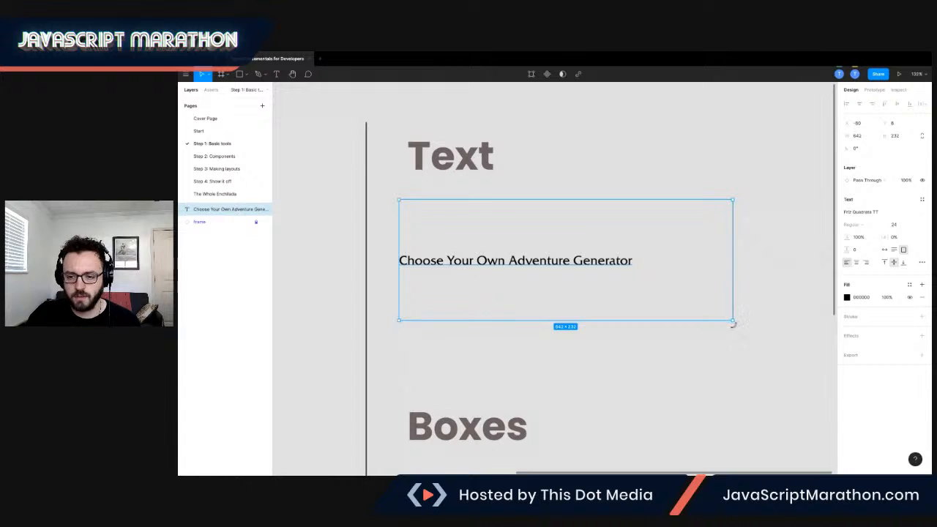
Resize the text box to about 260 × 93, then switch it to auto width.
left_click_drag(732, 319, 536, 245)
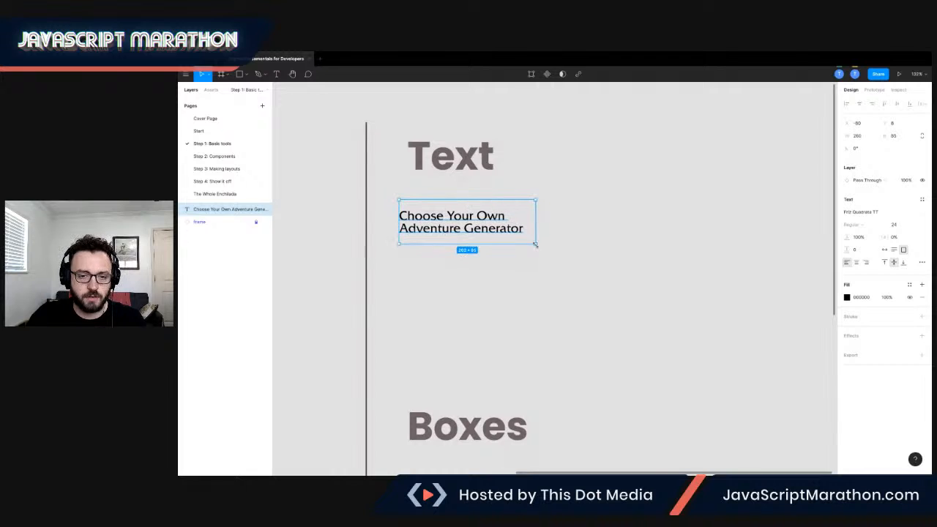
double_click(501, 247)
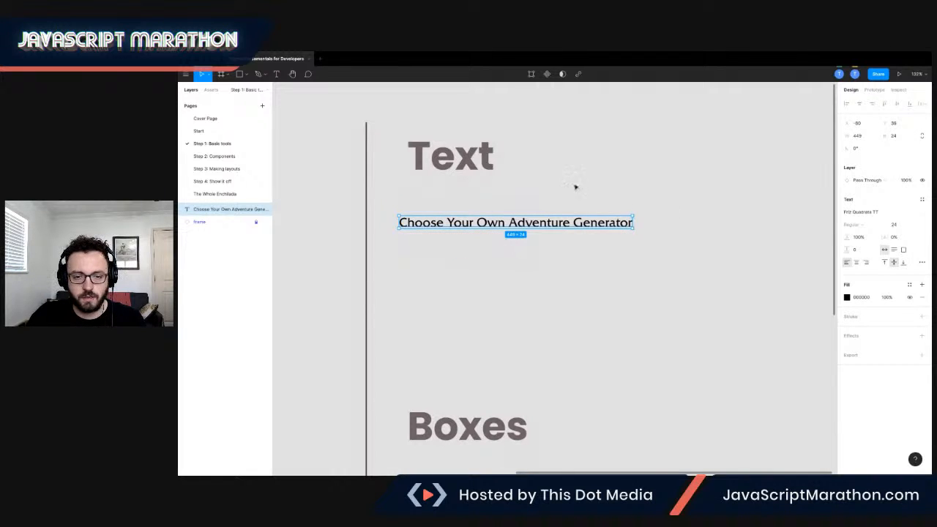
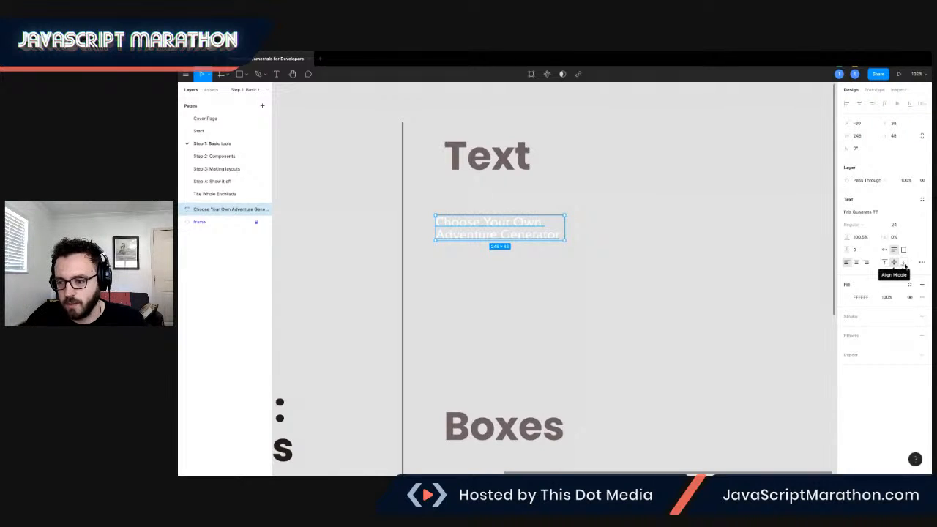
Stretch the title text box to about 462 × 106 and align its text to the vertical middle.
left_click_drag(565, 239, 675, 270)
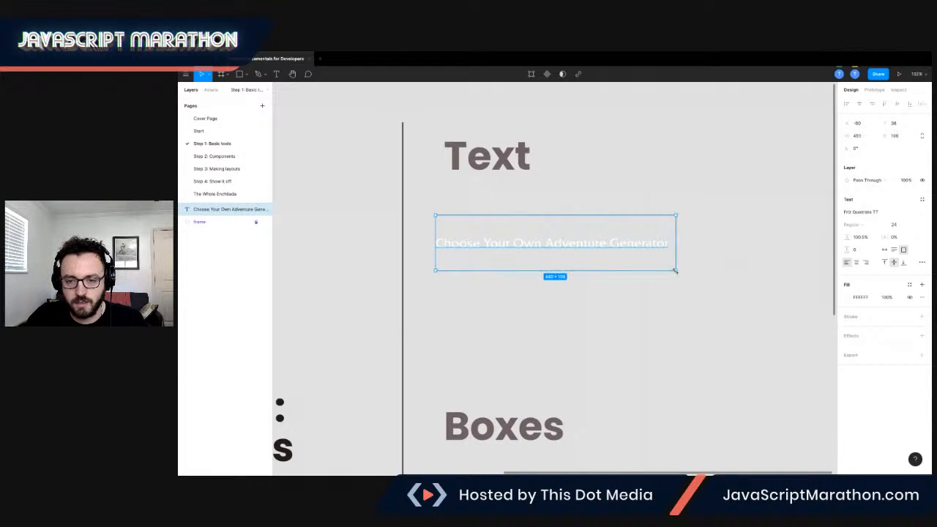
left_click(885, 263)
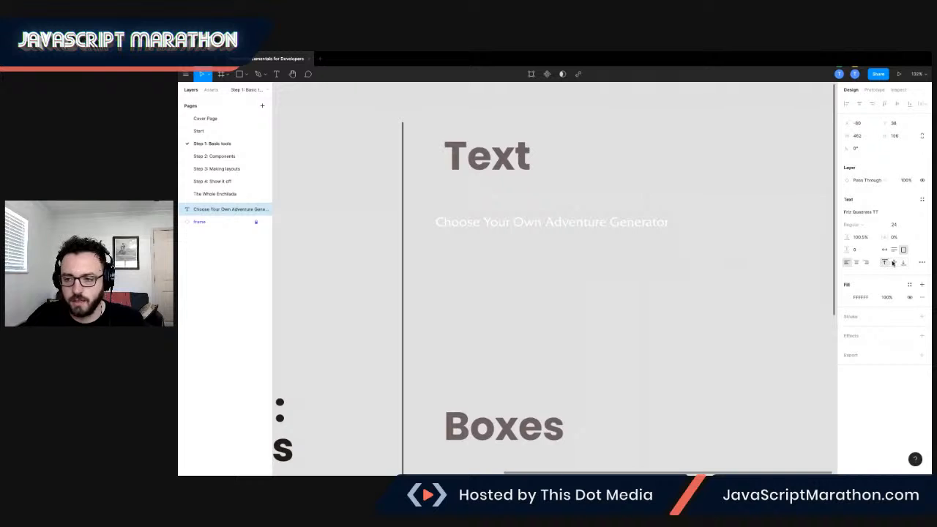
left_click(893, 262)
left_click(903, 262)
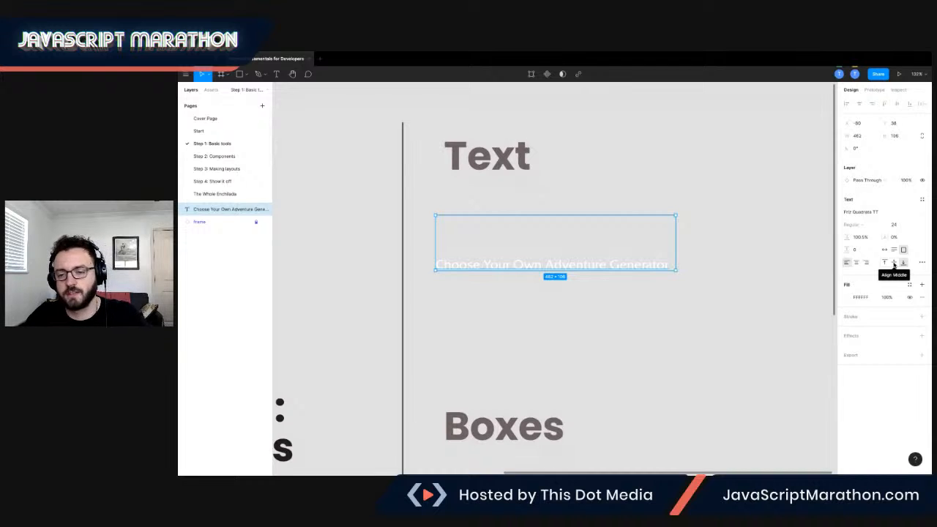
left_click(893, 263)
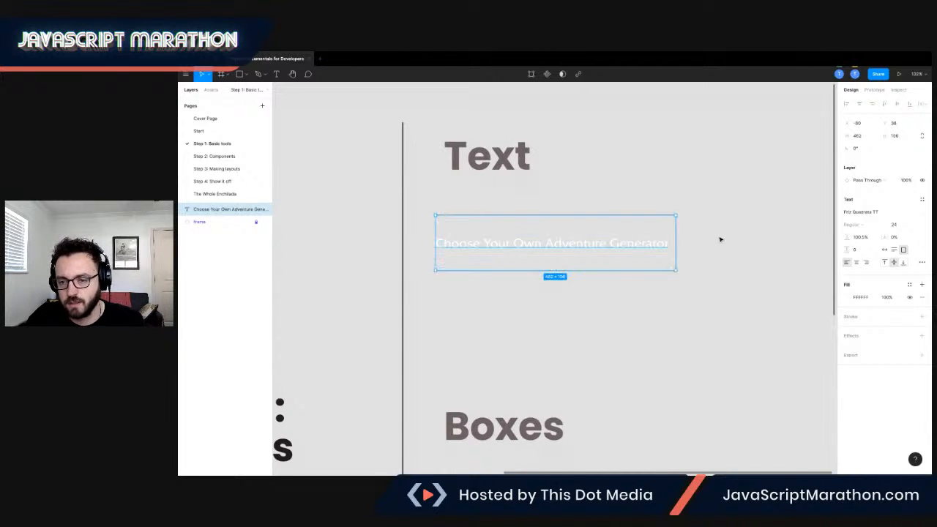
Resize the title text box to about 240 × 50 and inspect its type details.
left_click_drag(675, 270, 562, 241)
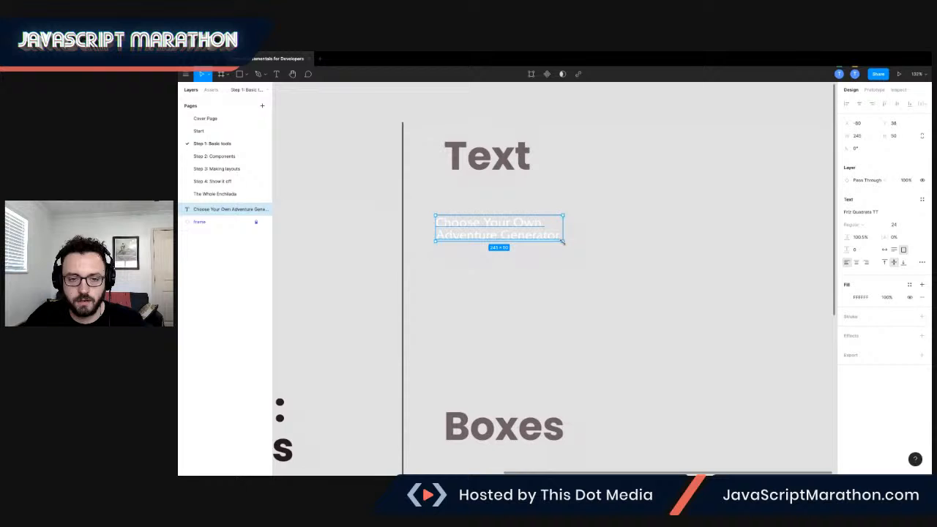
left_click(922, 262)
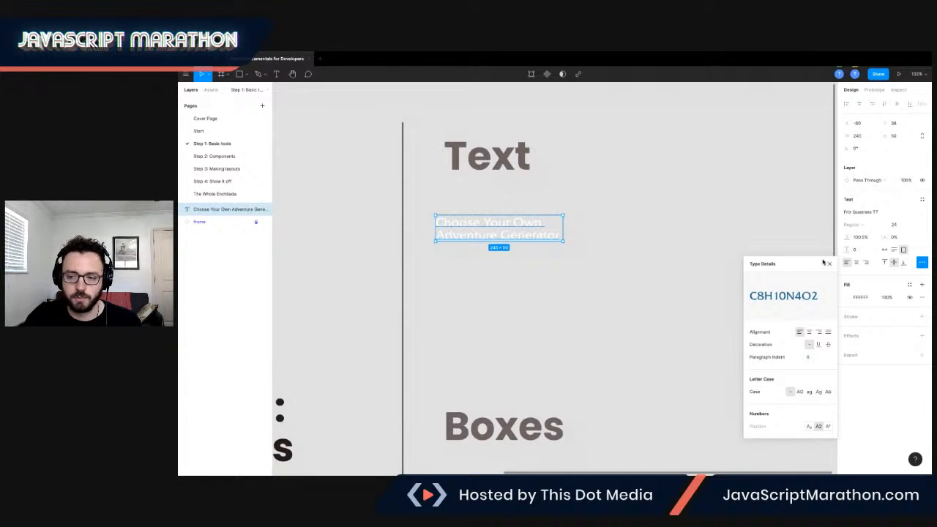
left_click(829, 263)
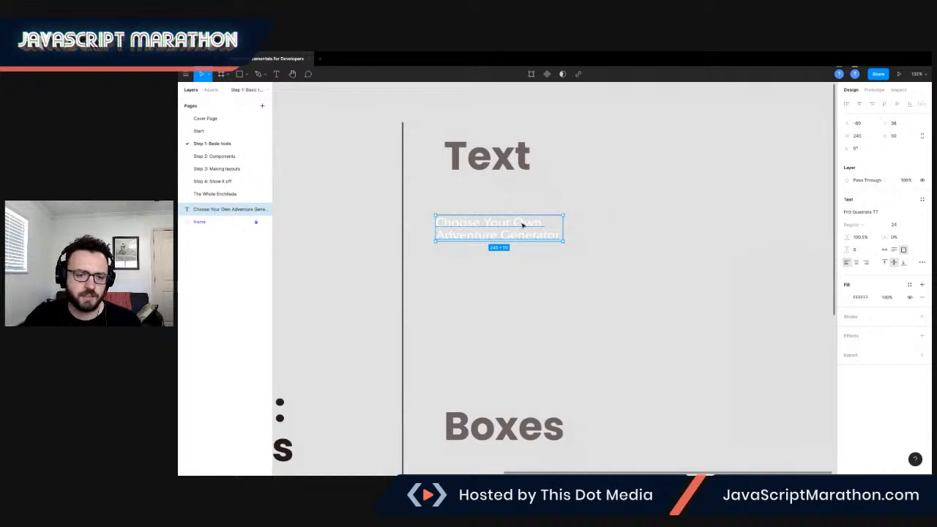
Draw a rectangle about 383 × 318 below the Boxes heading.
scroll(526, 226, "down", 3)
scroll(530, 226, "down", 4)
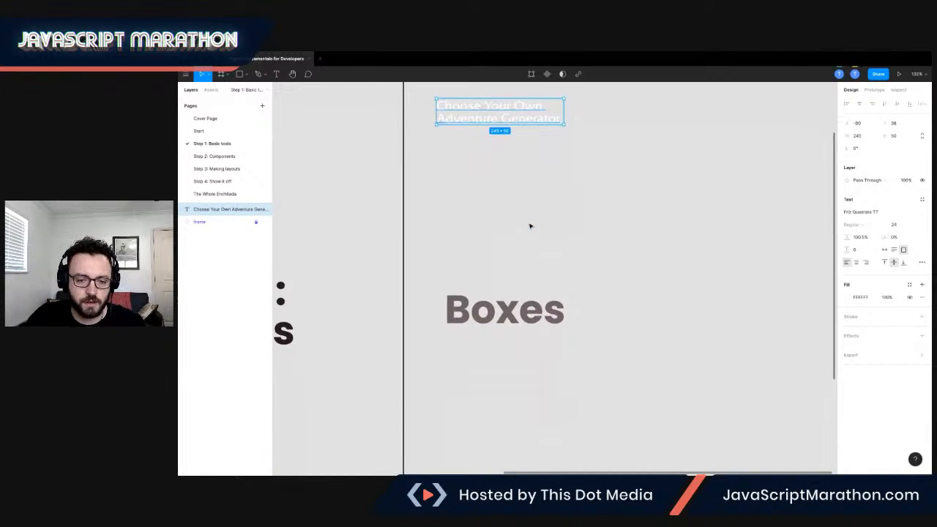
scroll(544, 241, "down", 1)
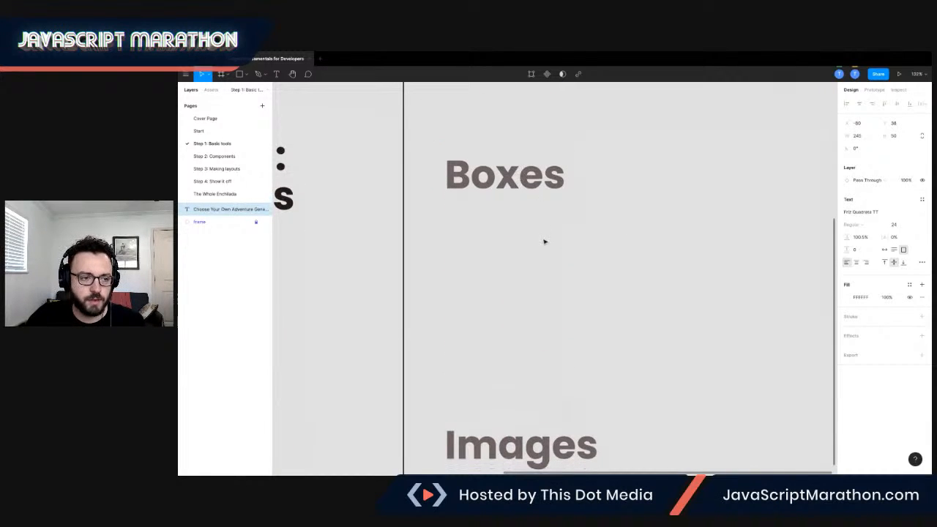
left_click(240, 74)
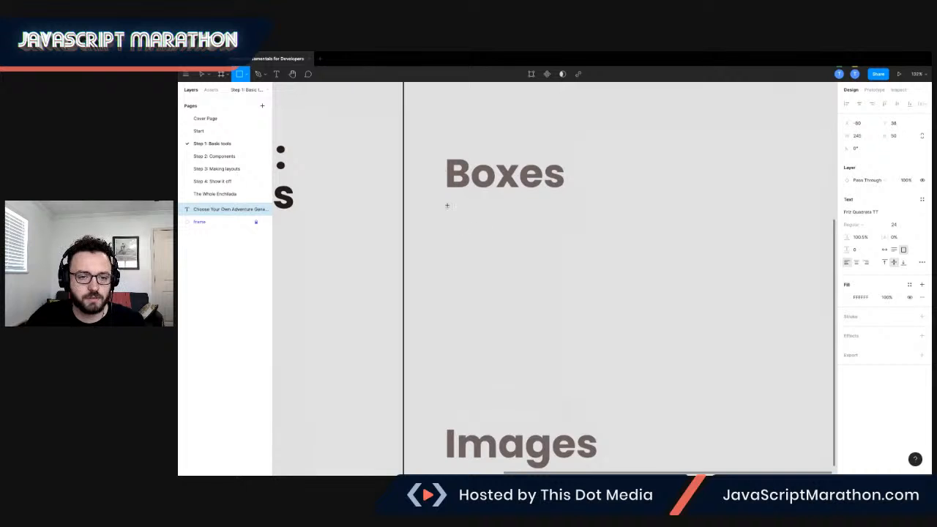
left_click_drag(447, 210, 644, 374)
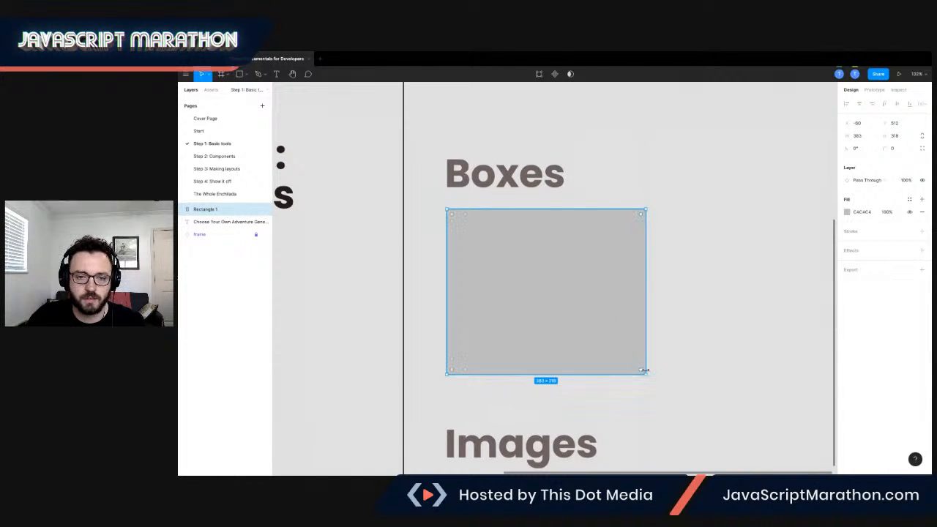
Nudge the rectangle up slightly and resize it to about 389 × 336.
scroll(561, 312, "up", 5)
scroll(560, 312, "down", 5)
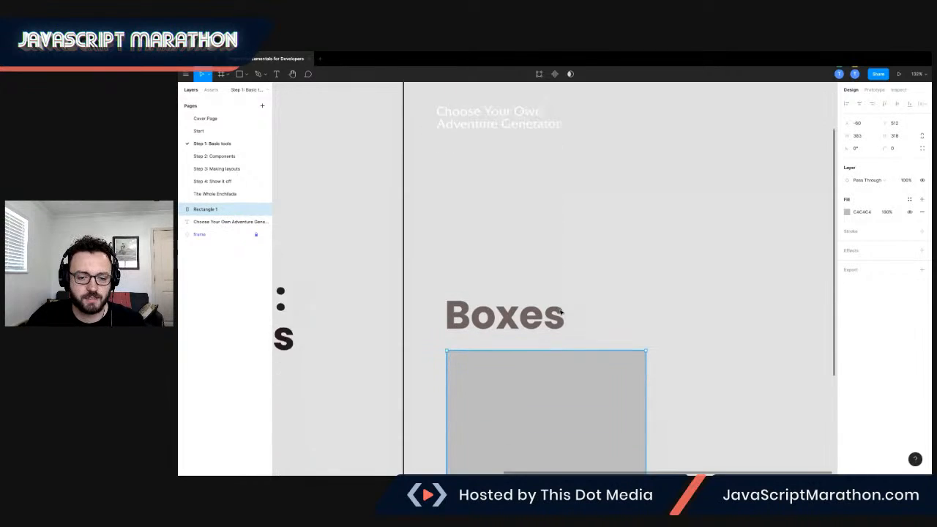
scroll(561, 312, "down", 4)
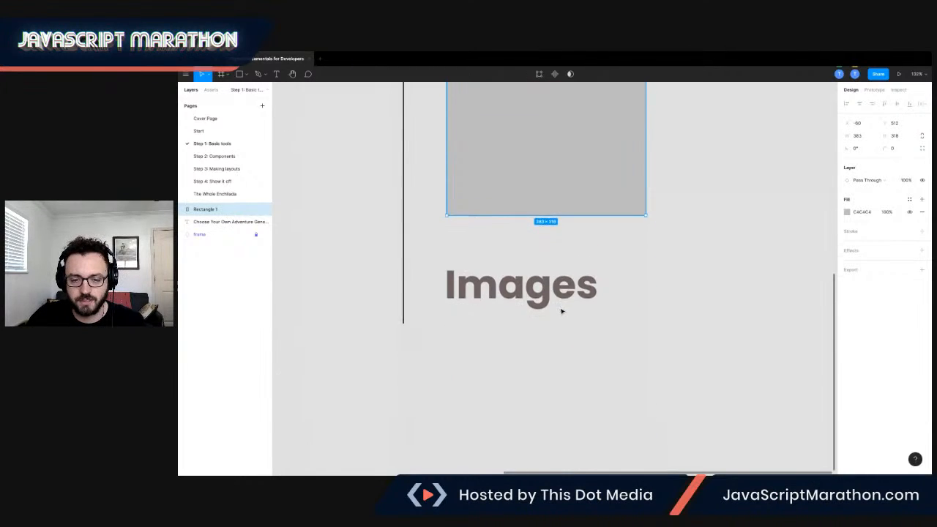
scroll(560, 313, "up", 4)
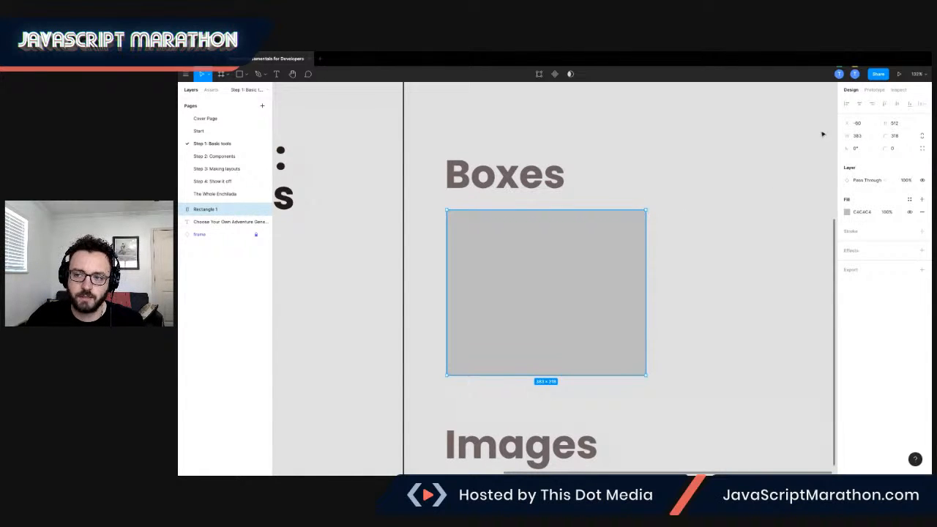
mouse_move(578, 260)
left_mouse_down()
mouse_move(661, 228)
mouse_move(600, 151)
mouse_move(508, 230)
mouse_move(725, 267)
mouse_move(634, 215)
mouse_move(577, 256)
left_mouse_up()
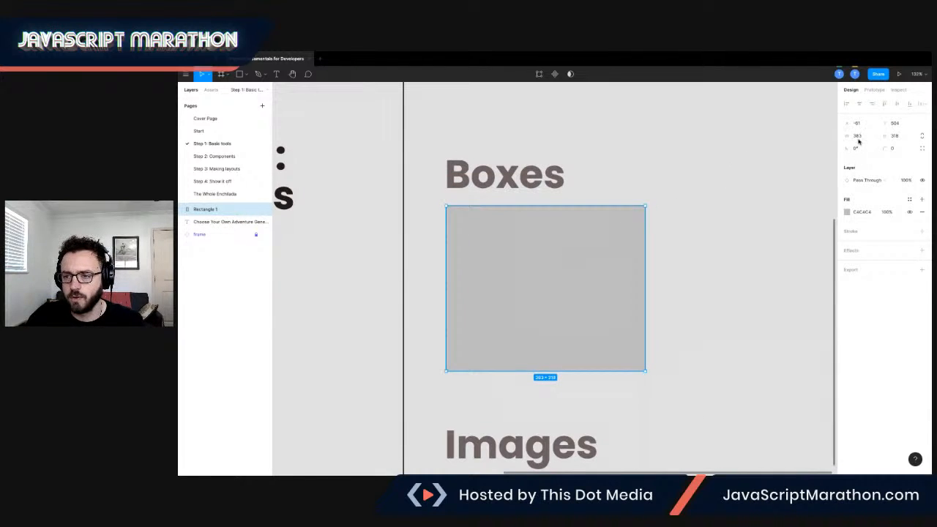
mouse_move(646, 371)
left_mouse_down()
mouse_move(682, 215)
mouse_move(552, 346)
mouse_move(770, 389)
mouse_move(648, 374)
mouse_move(728, 305)
mouse_move(647, 380)
left_mouse_up()
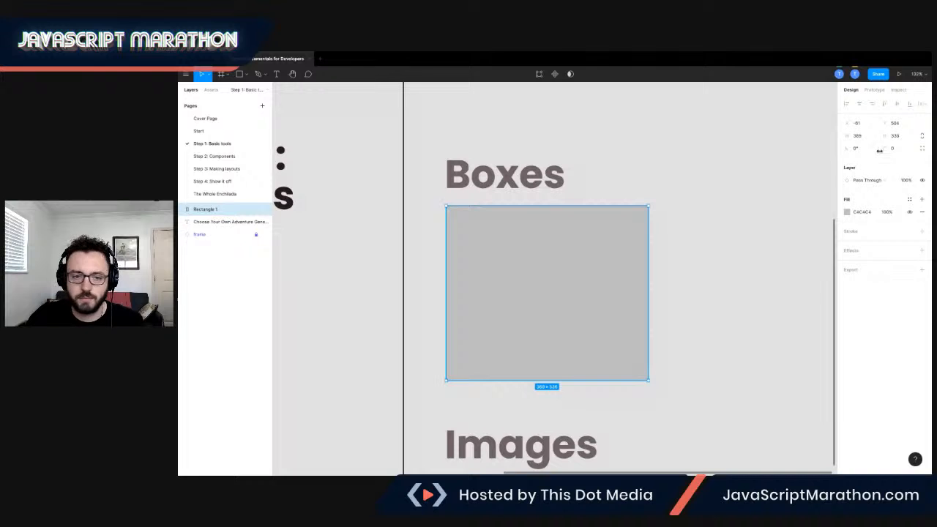
Check the reference design on the Start page and set the rectangle's corner radius to 8.
left_click(228, 132)
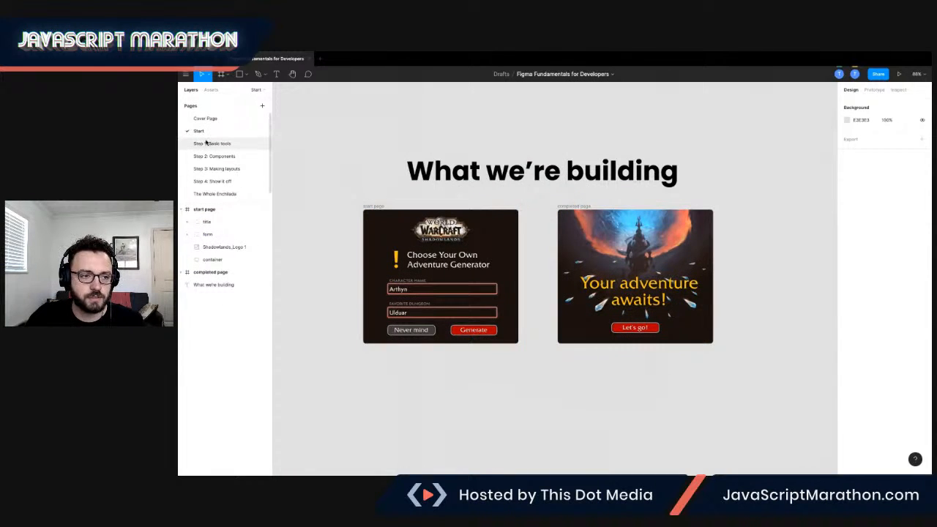
left_click(209, 143)
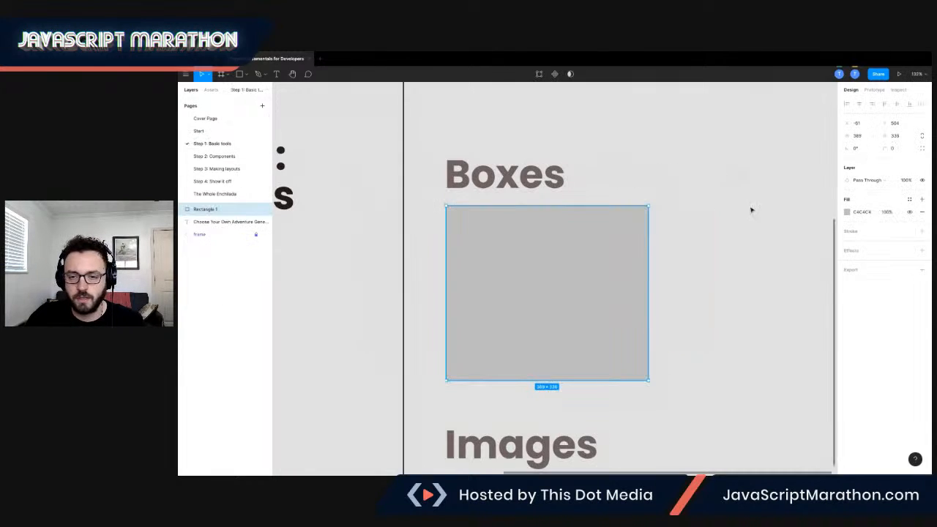
left_click(887, 149)
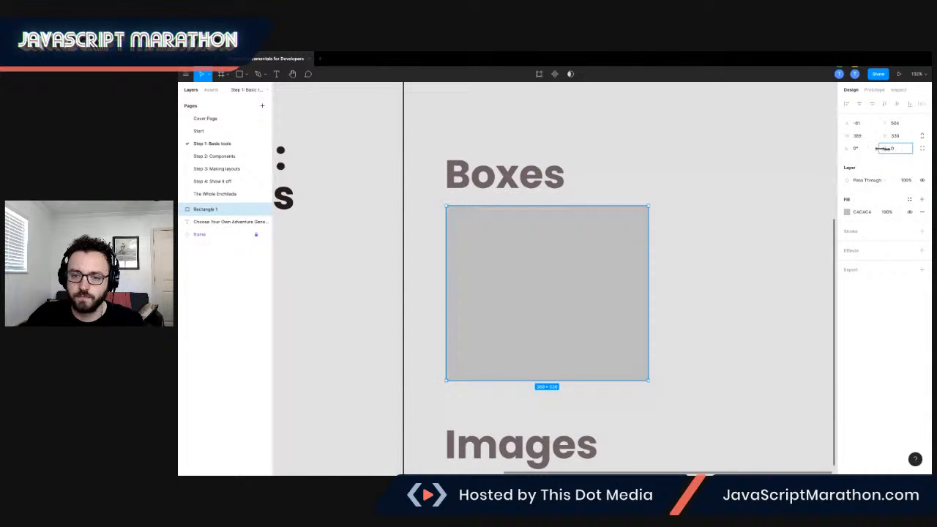
left_click_drag(876, 148, 192, 150)
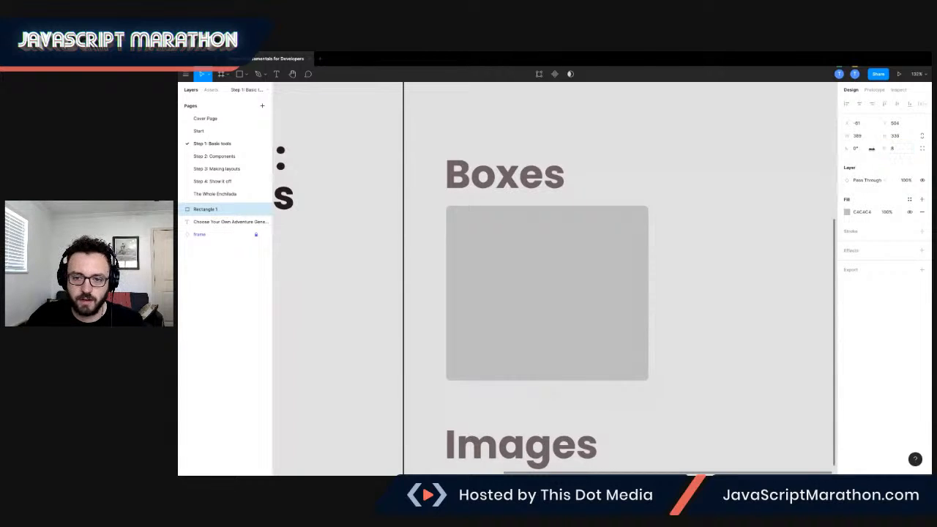
Try to set one corner of the rectangle's independent corner radii to 0.
left_click(893, 150)
left_click(890, 160)
left_click(921, 149)
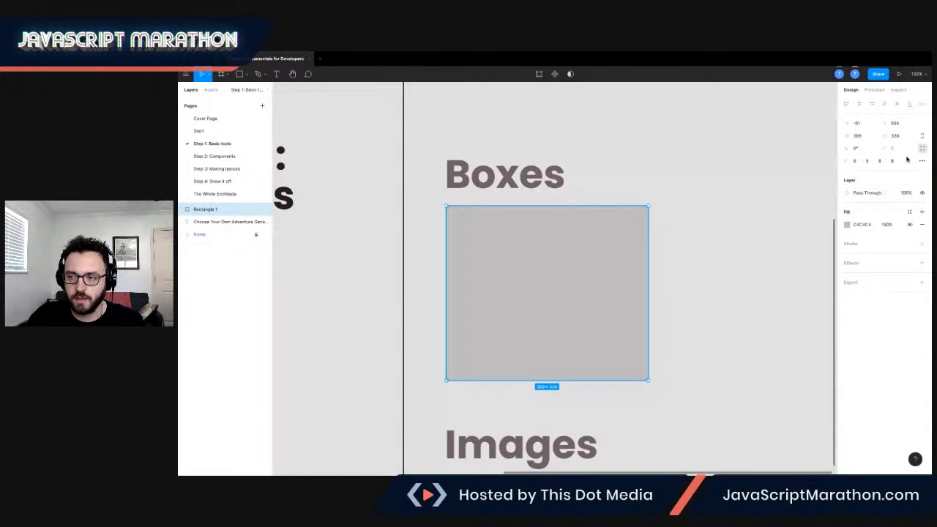
left_click(868, 161)
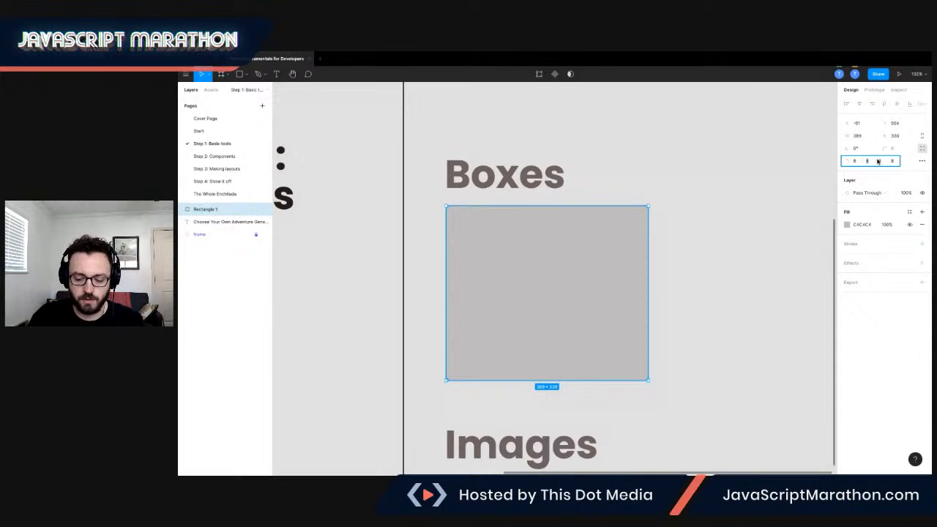
type("0")
key("Tab")
left_click(699, 245)
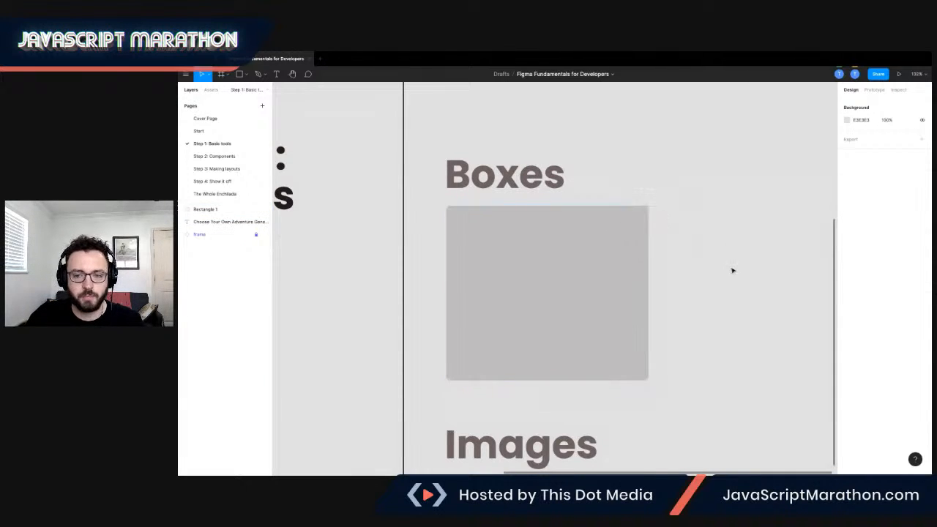
left_click(638, 255)
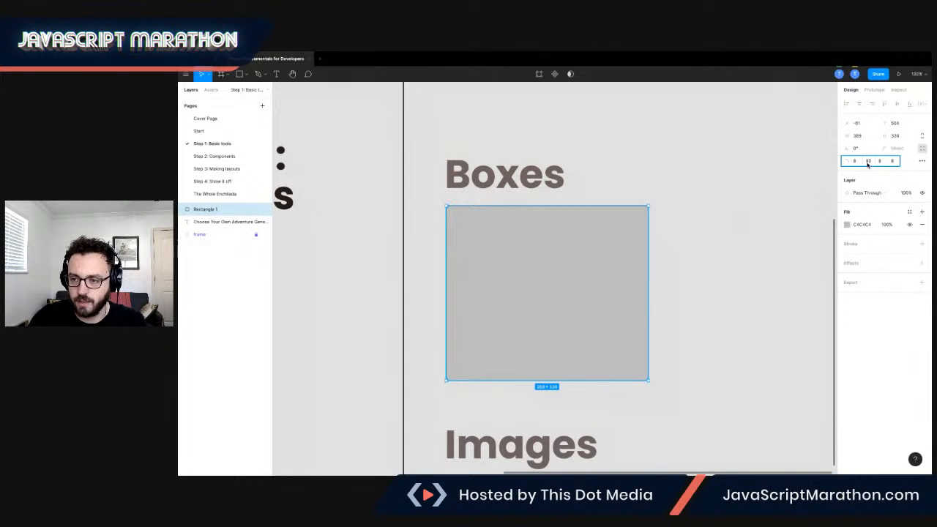
type("0")
key("Tab")
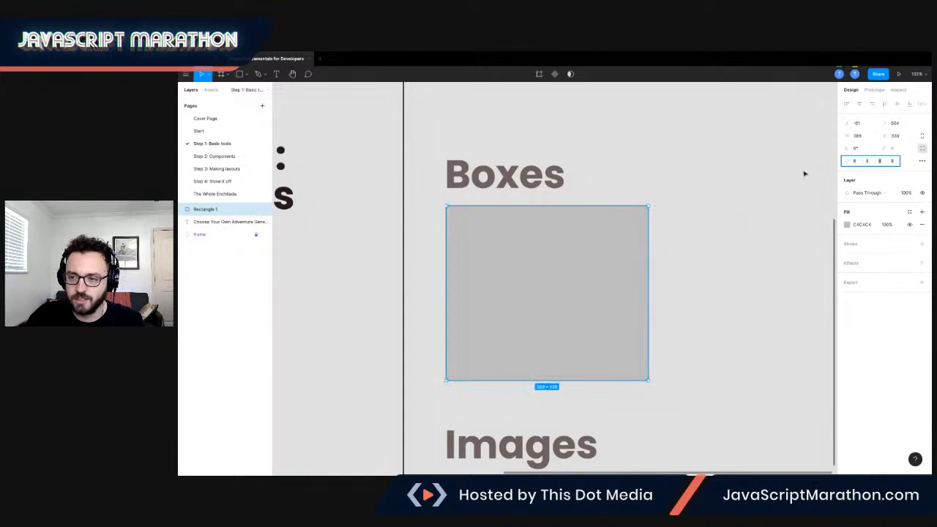
Change the rectangle's fill to a dark brown document color.
left_click(848, 225)
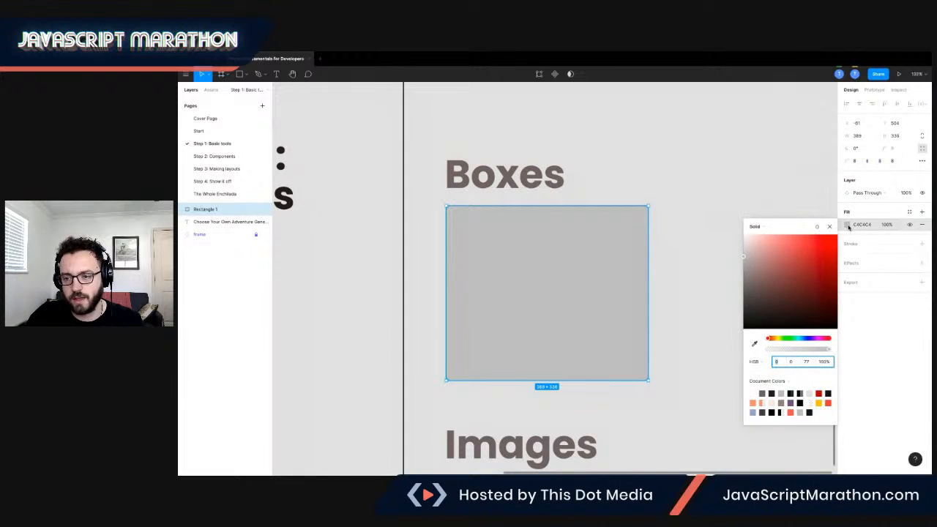
left_click(763, 411)
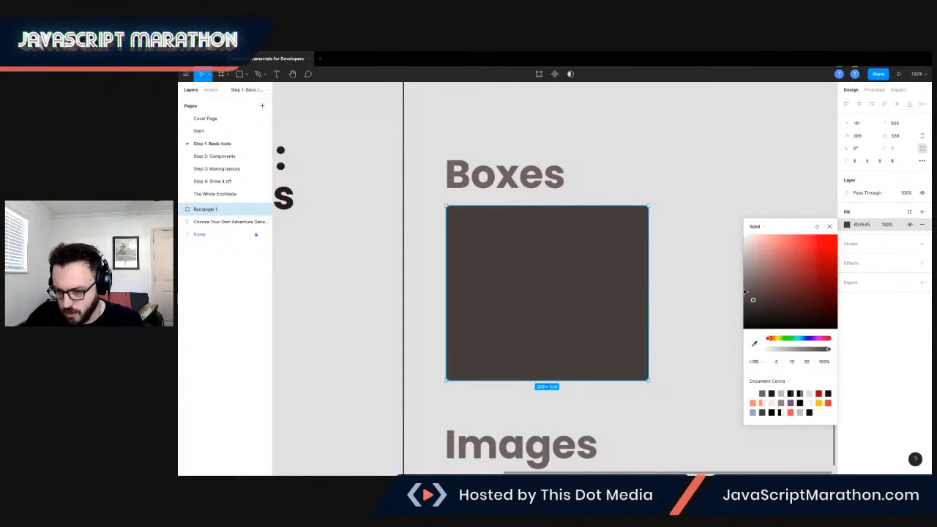
left_click(774, 411)
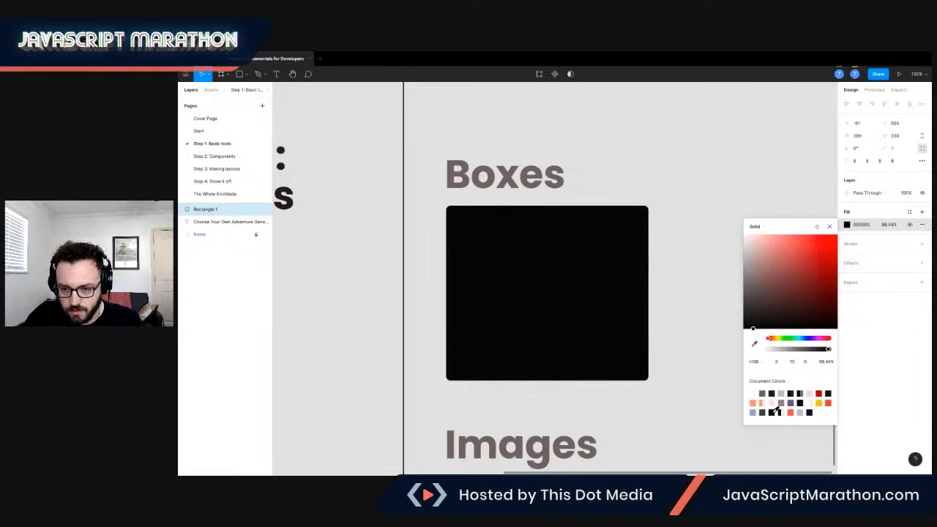
left_click(773, 392)
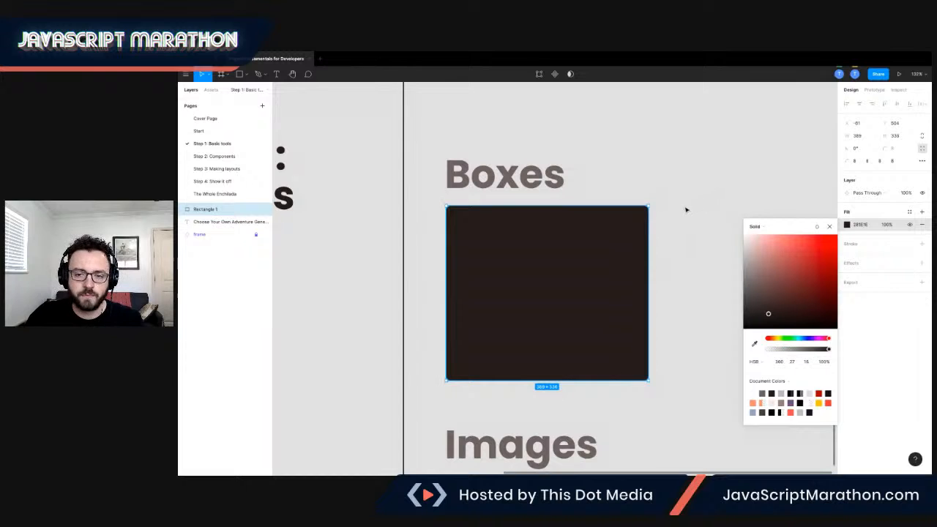
left_click(692, 236)
left_click(576, 251)
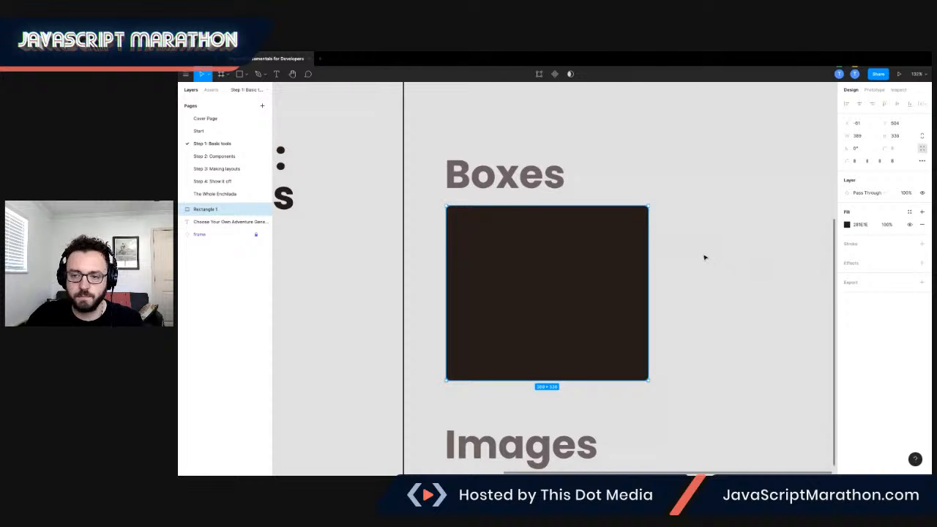
scroll(704, 256, "down", 5)
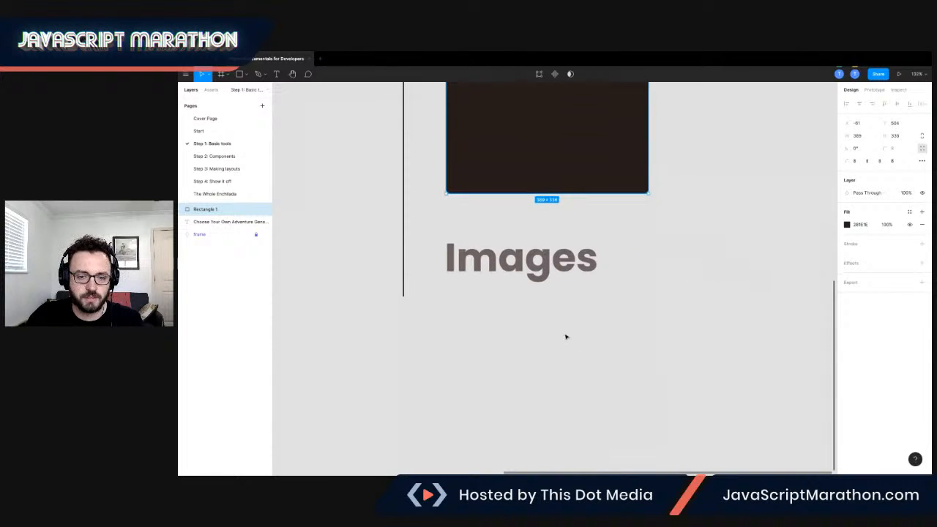
left_click(561, 332)
scroll(557, 323, "down", 2)
scroll(491, 247, "down", 1)
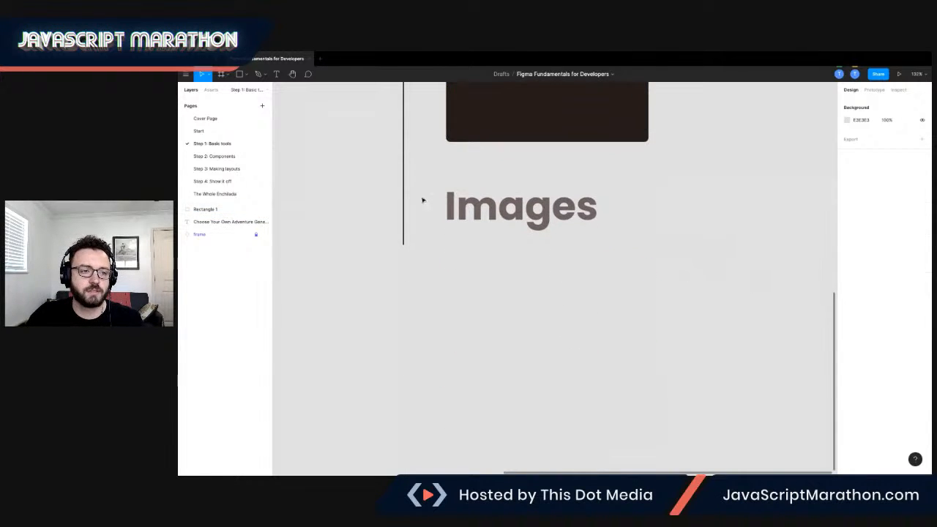
left_click(244, 75)
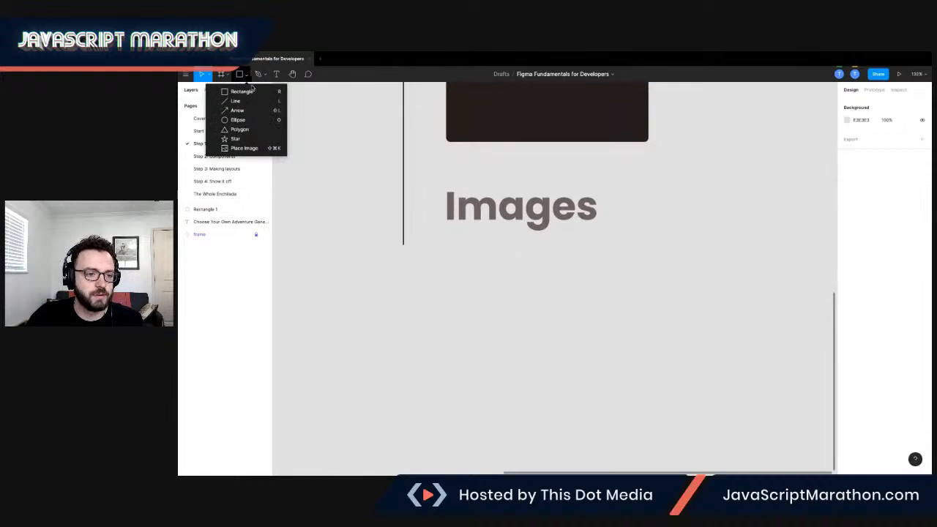
left_click(244, 148)
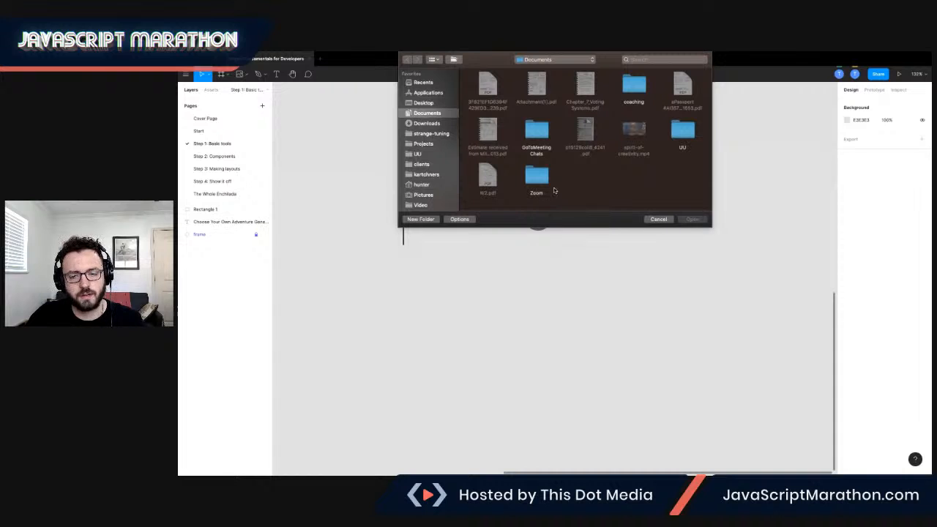
key("Escape")
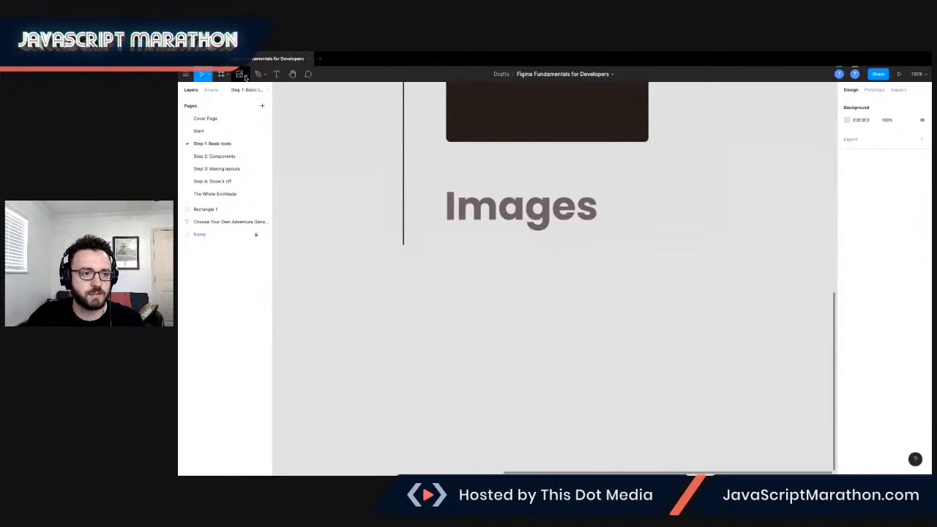
Place Image 1.jpg from the Desktop onto the canvas below the Images heading.
left_click(245, 76)
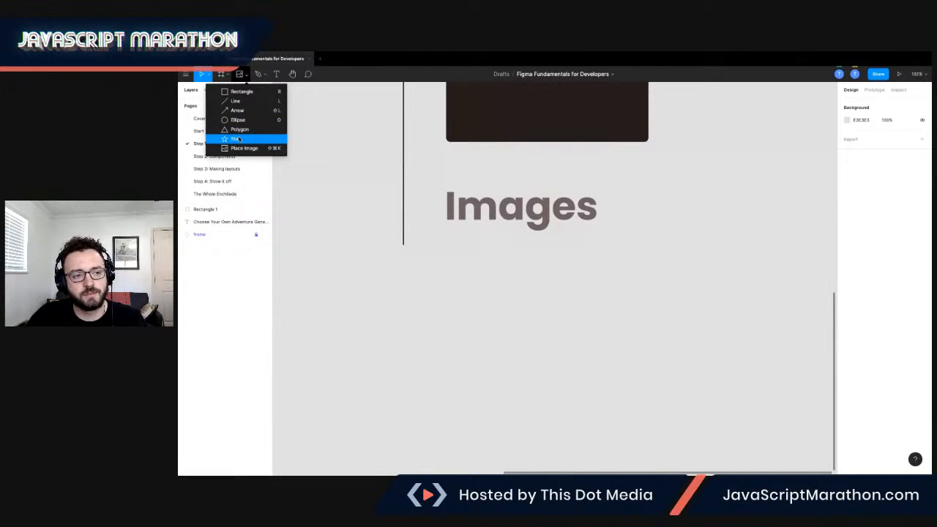
left_click(238, 149)
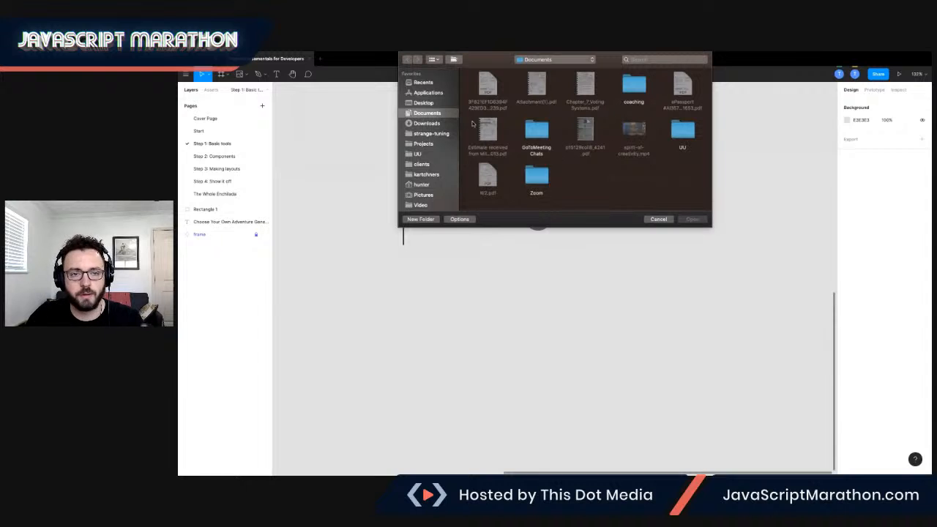
left_click(429, 104)
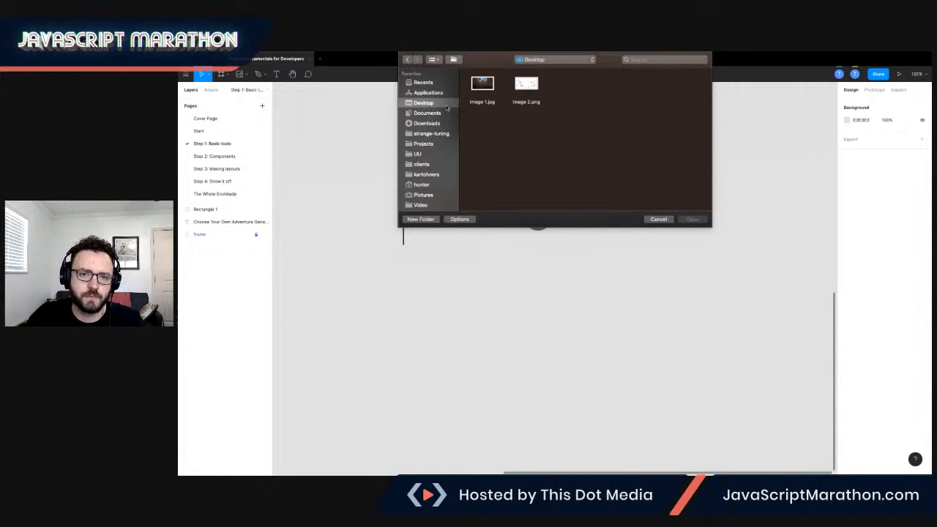
left_click(488, 91)
left_click(692, 220)
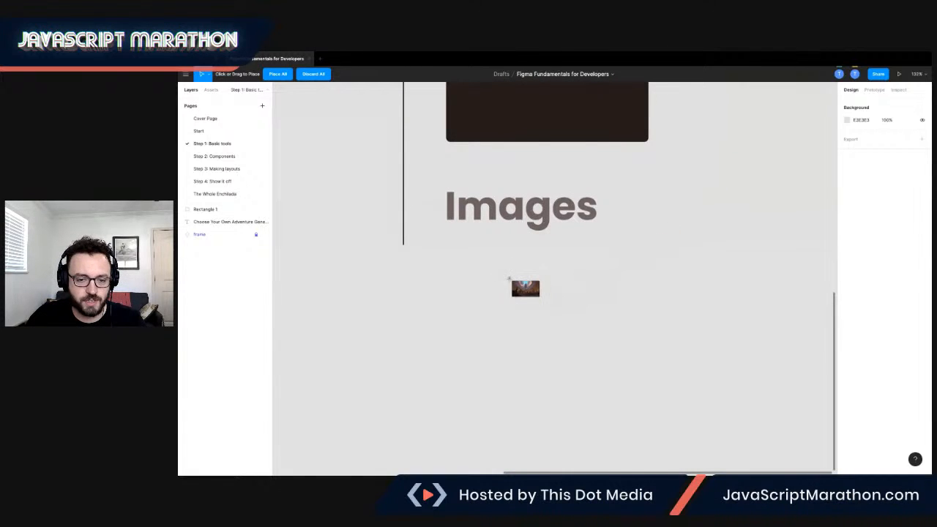
left_click(511, 285)
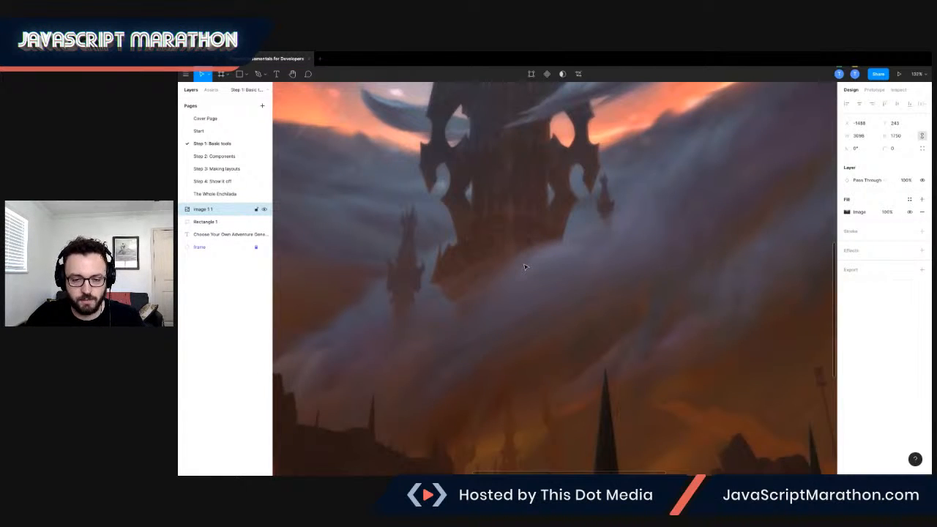
Move the image under the Images heading and resize it to about 2477 × 1449.
scroll(519, 253, "down", 8)
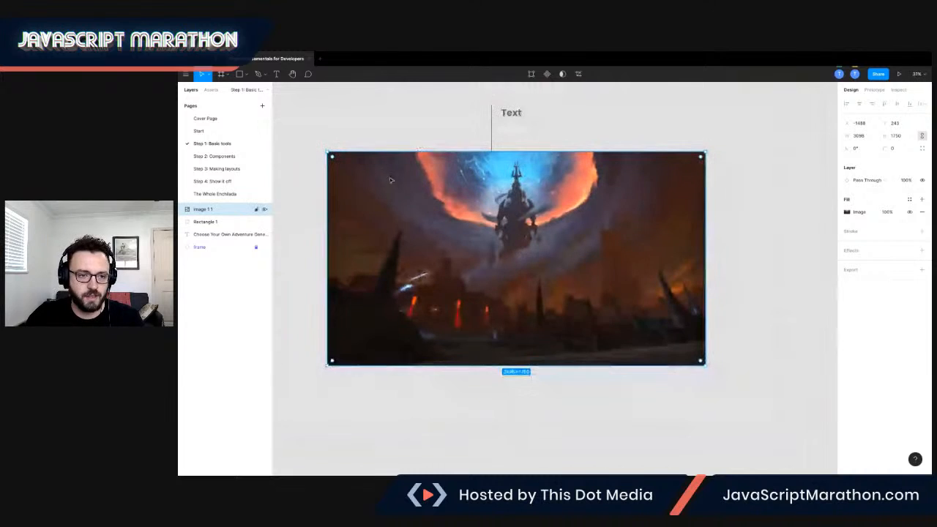
left_click_drag(345, 161, 524, 262)
scroll(586, 271, "down", 2)
scroll(585, 270, "right", 3)
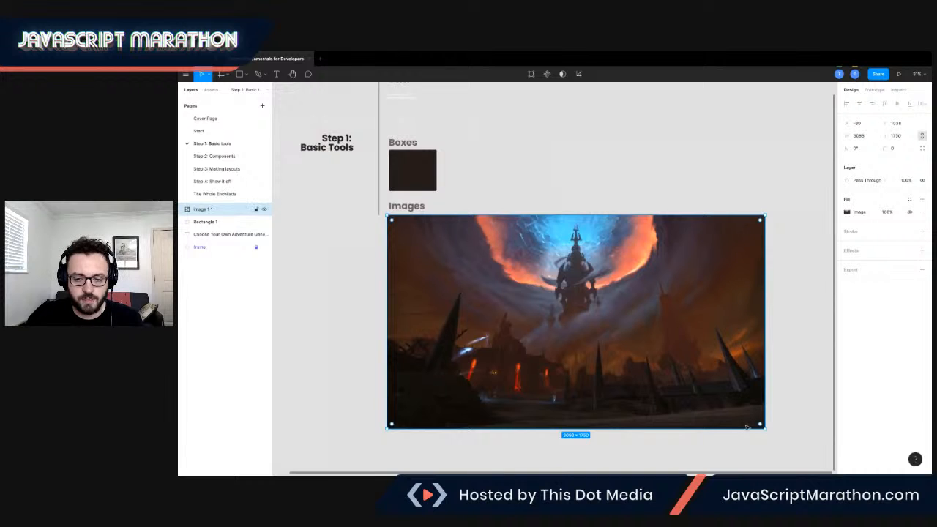
left_click_drag(681, 385, 687, 352)
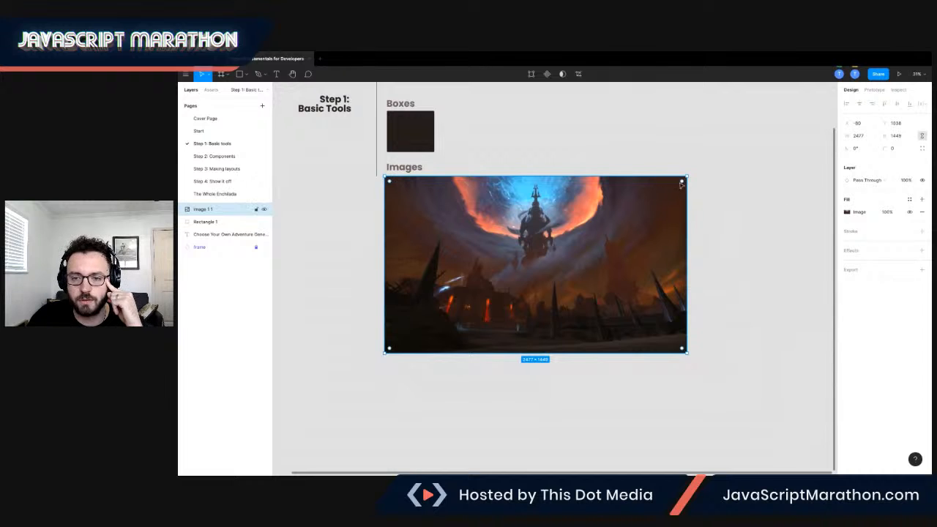
Open the image's fill settings and shrink the image slightly to about 2467 × 1426.
left_click(847, 212)
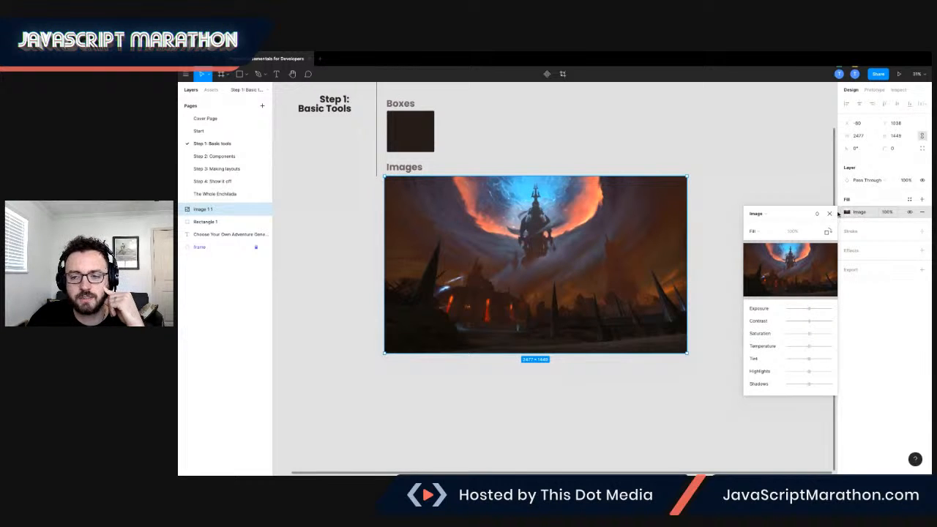
left_click(772, 215)
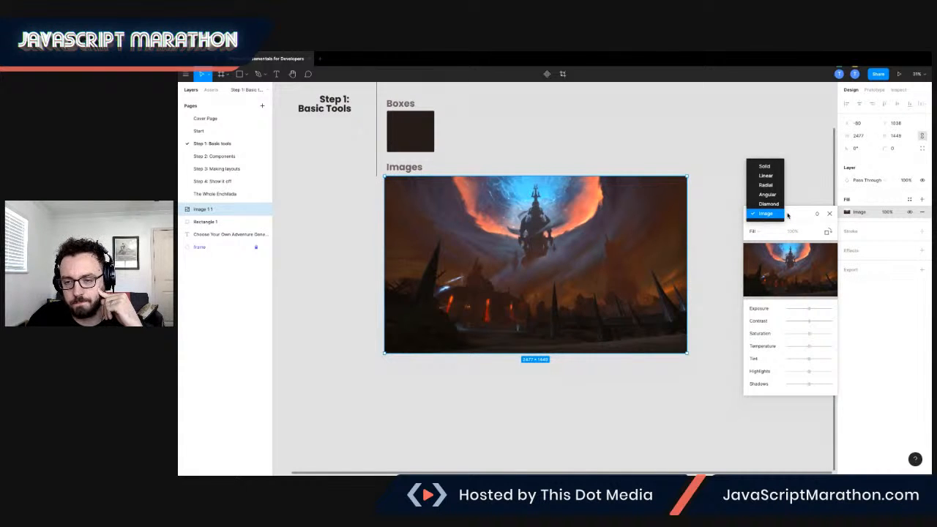
left_click(786, 216)
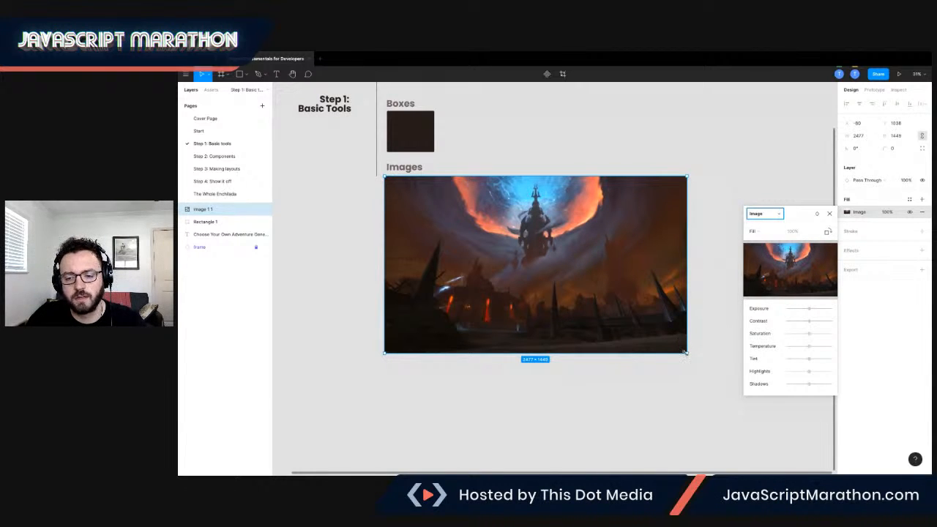
mouse_move(685, 352)
left_mouse_down()
mouse_move(655, 292)
mouse_move(610, 379)
mouse_move(644, 324)
mouse_move(685, 350)
left_mouse_up()
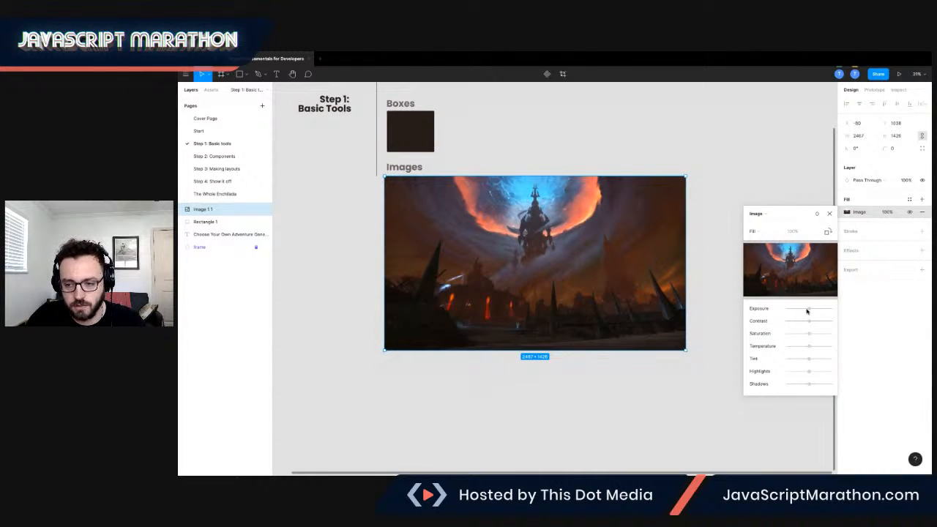
Drag the image's contrast down and back to its middle setting.
left_click_drag(809, 310, 792, 323)
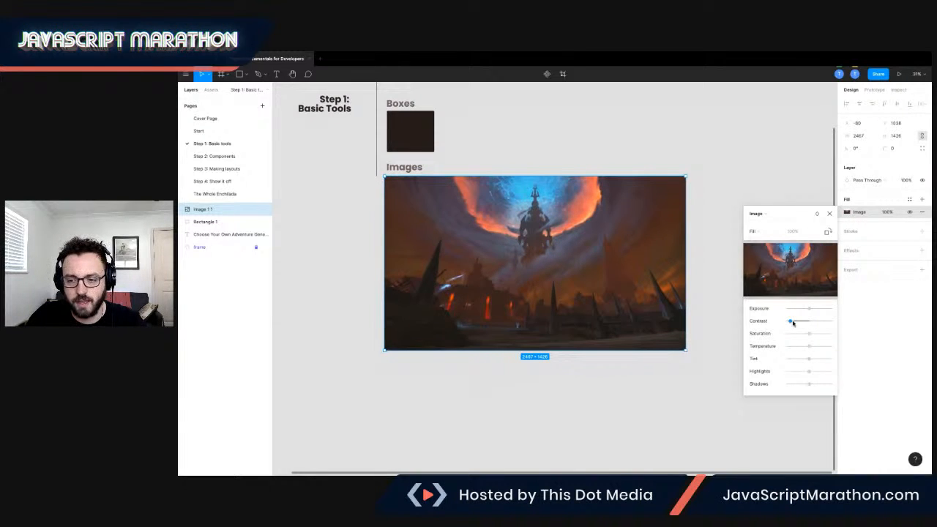
left_click_drag(793, 322, 809, 323)
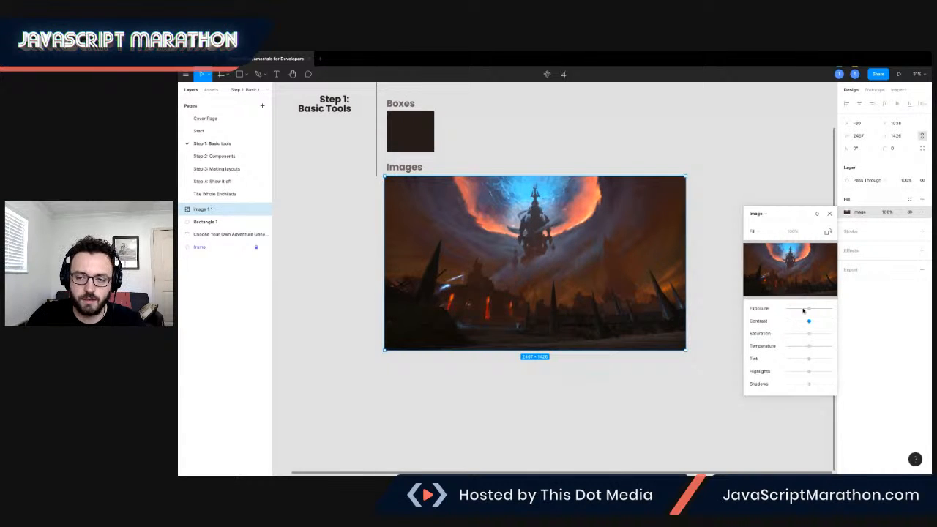
Switch the image fill's scale mode to Crop and crop the image to about 1283 × 807.
left_click(779, 233)
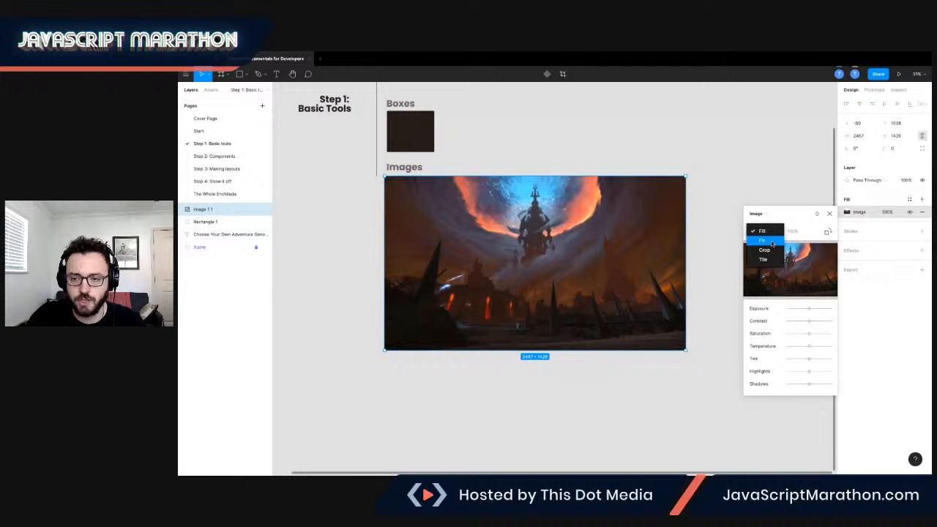
left_click(772, 243)
mouse_move(685, 176)
left_mouse_down()
mouse_move(566, 217)
mouse_move(701, 186)
mouse_move(711, 217)
mouse_move(664, 184)
mouse_move(736, 184)
mouse_move(723, 136)
mouse_move(723, 183)
mouse_move(681, 181)
left_mouse_up()
left_click(763, 231)
left_click(761, 243)
left_click_drag(681, 181, 544, 251)
left_click_drag(491, 292, 423, 359)
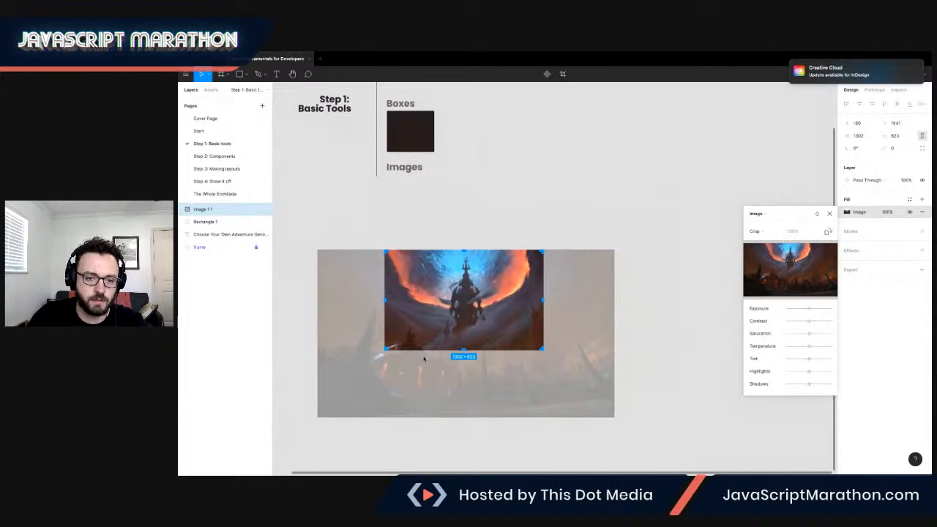
left_click_drag(387, 349, 388, 348)
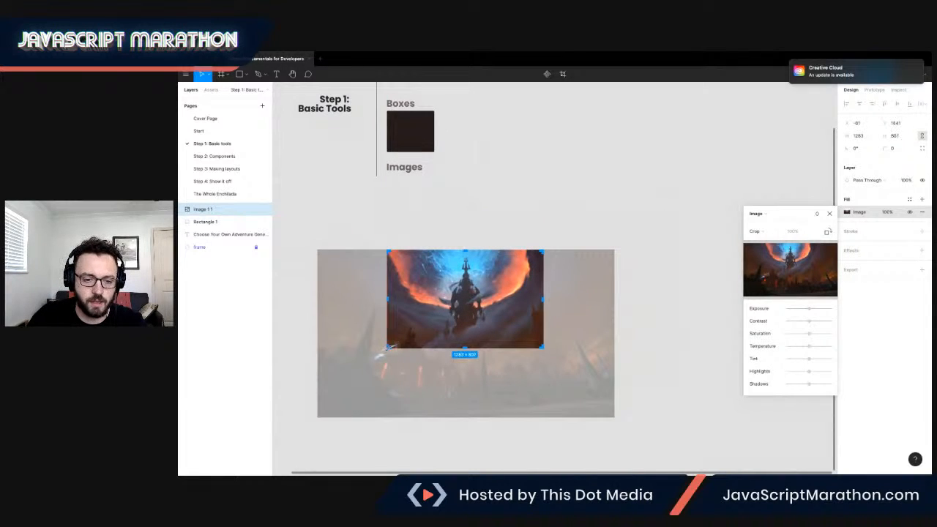
left_click(829, 213)
Move the cropped image up under the Images heading and enlarge it to about 1425 × 896.
left_click_drag(493, 273, 493, 213)
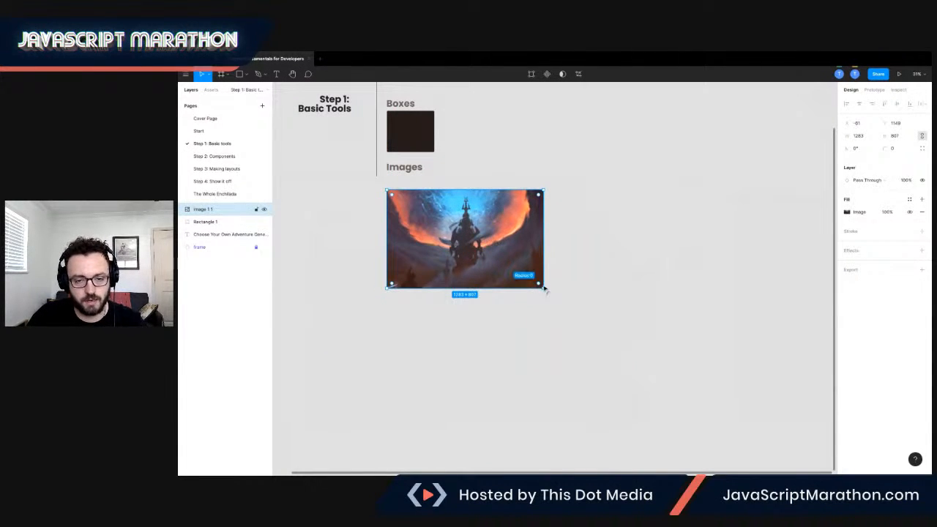
left_click_drag(540, 287, 560, 295)
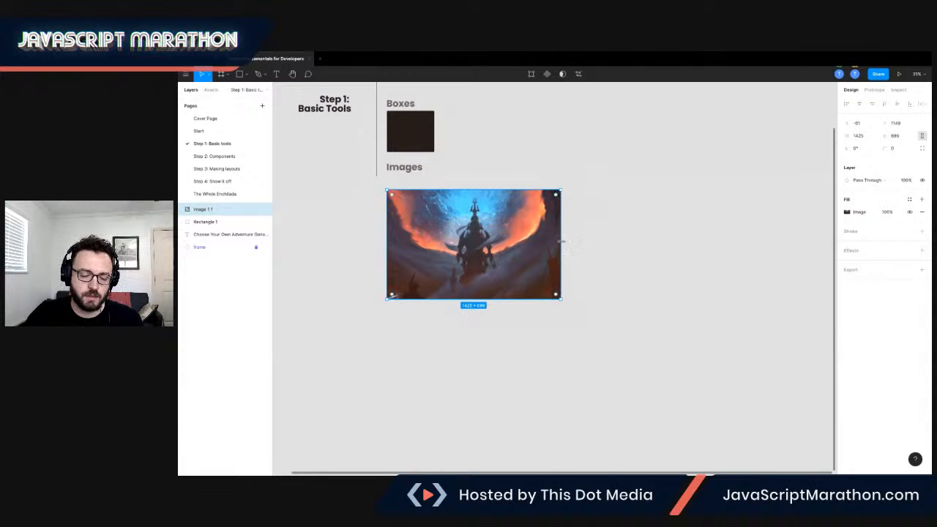
left_click_drag(560, 300, 606, 339)
key("ctrl+z")
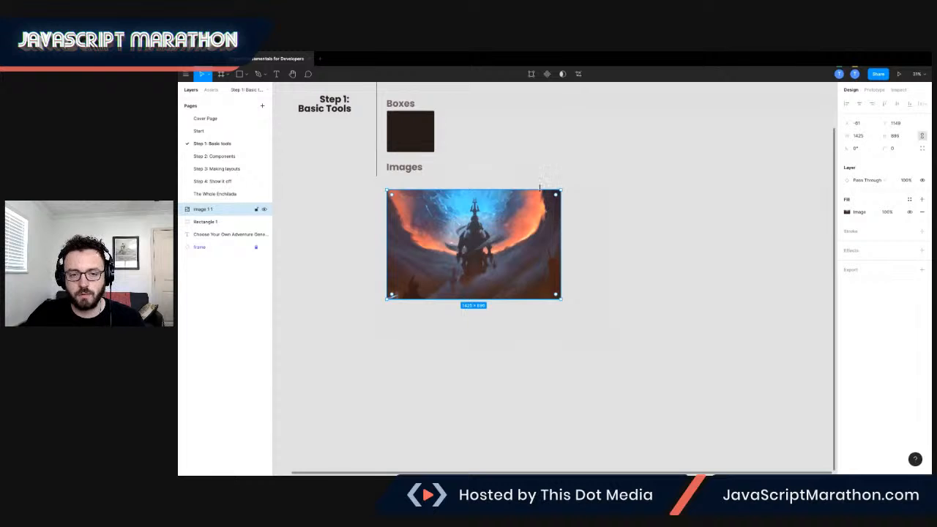
left_click_drag(561, 299, 661, 247)
key("ctrl+z")
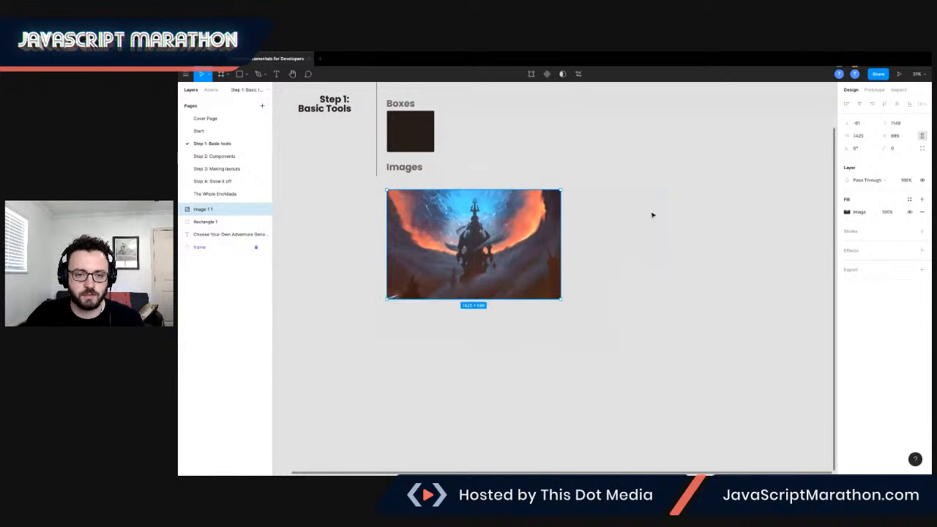
Resize the image proportionally to about 1583 × 993.
left_click(846, 212)
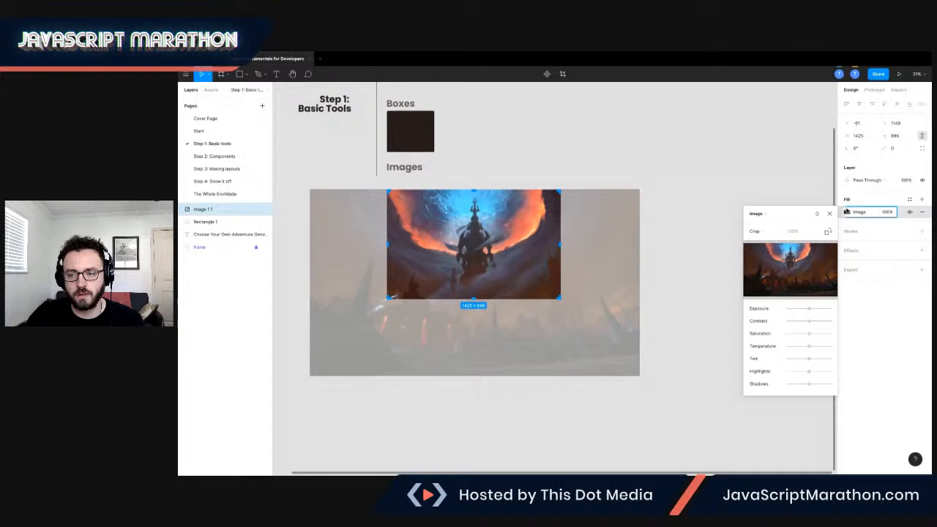
left_click(829, 213)
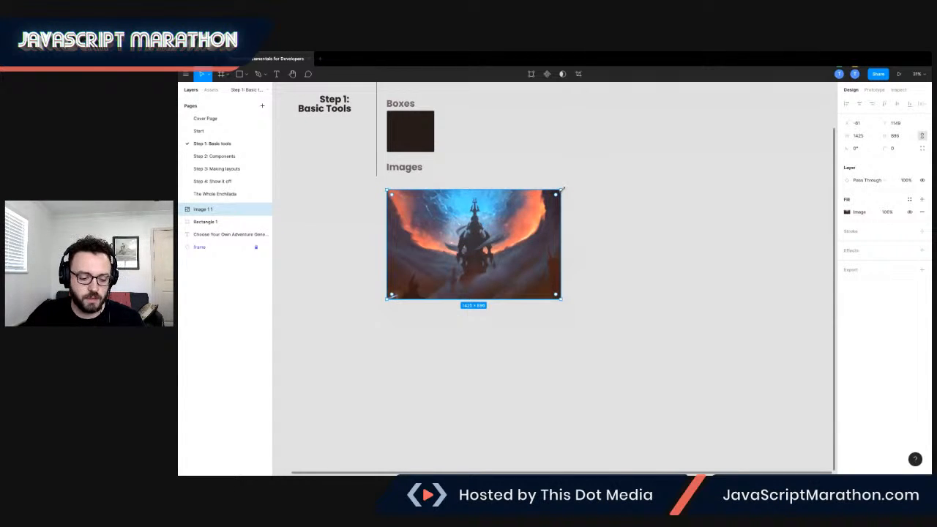
left_click_drag(563, 189, 580, 212)
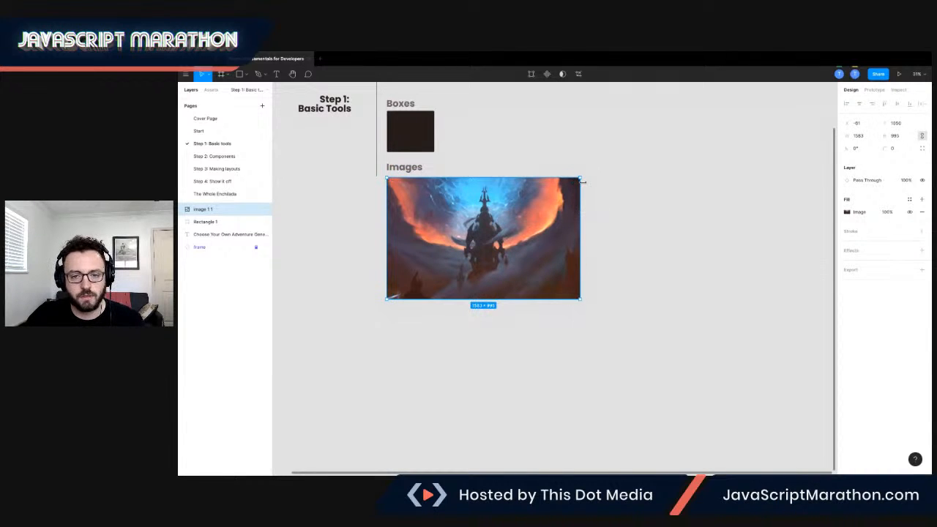
Zoom in and compare the box under Boxes with the image under Images.
scroll(472, 147, "up", 1)
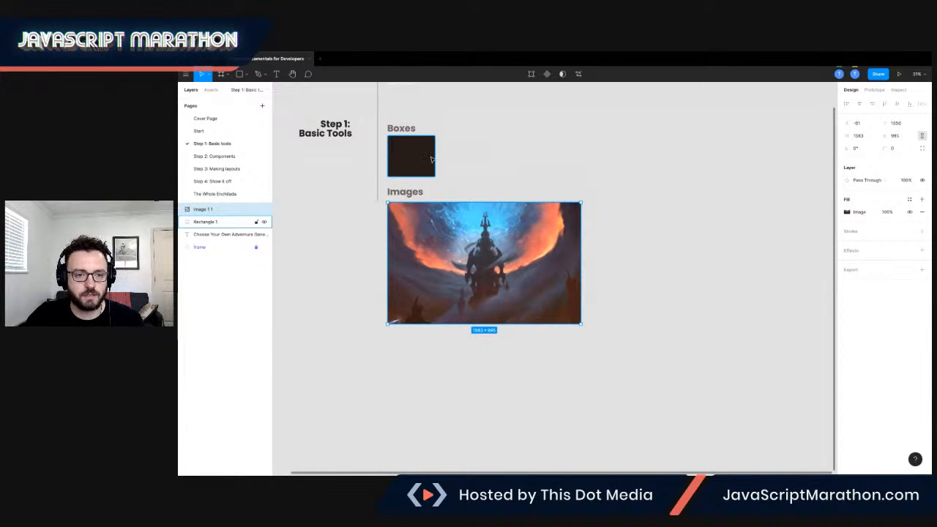
scroll(431, 167, "up", 5)
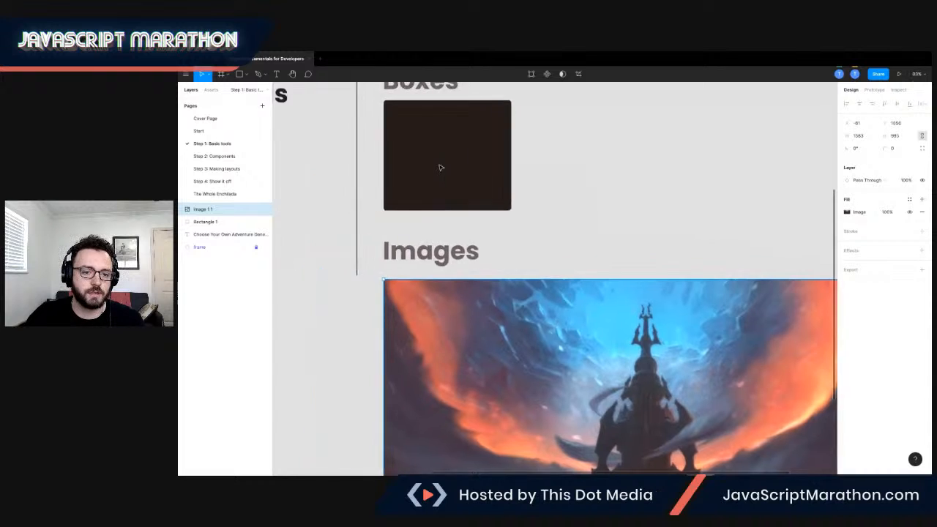
left_click(442, 178)
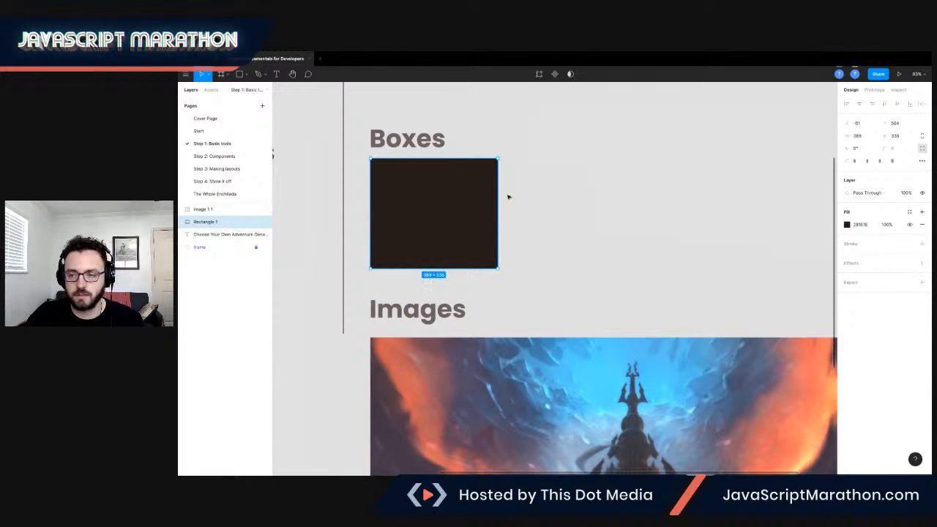
mouse_move(498, 157)
left_mouse_down()
mouse_move(606, 82)
mouse_move(581, 85)
mouse_move(499, 158)
left_mouse_up()
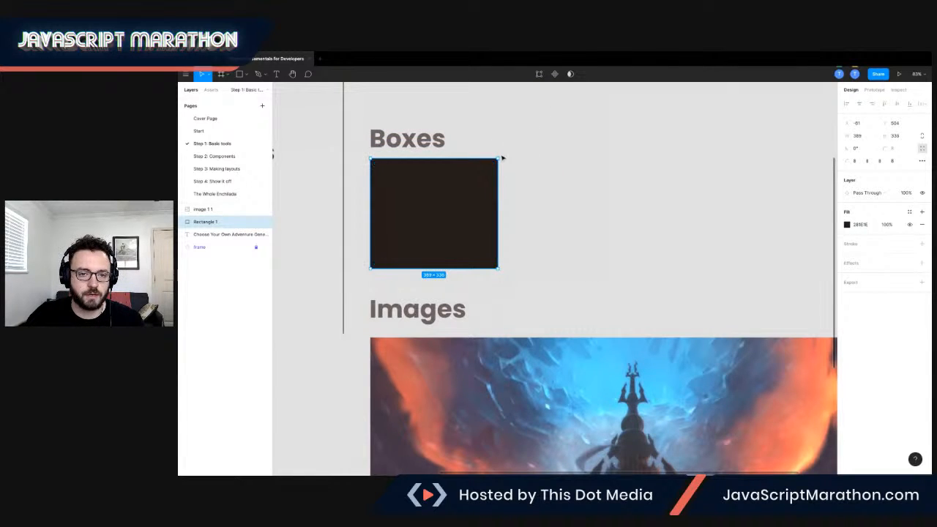
scroll(549, 175, "down", 5)
scroll(550, 177, "right", 2)
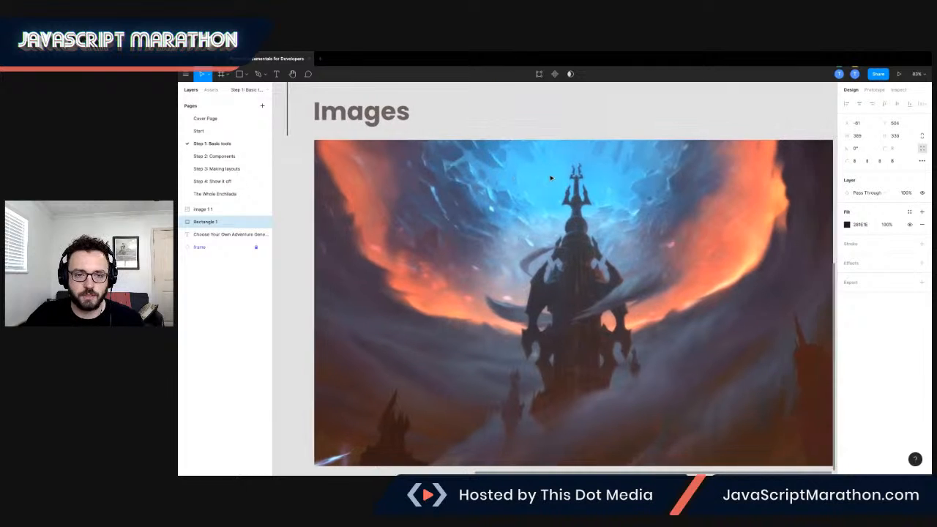
scroll(413, 165, "down", 3)
scroll(413, 165, "down", 1)
scroll(416, 166, "up", 4)
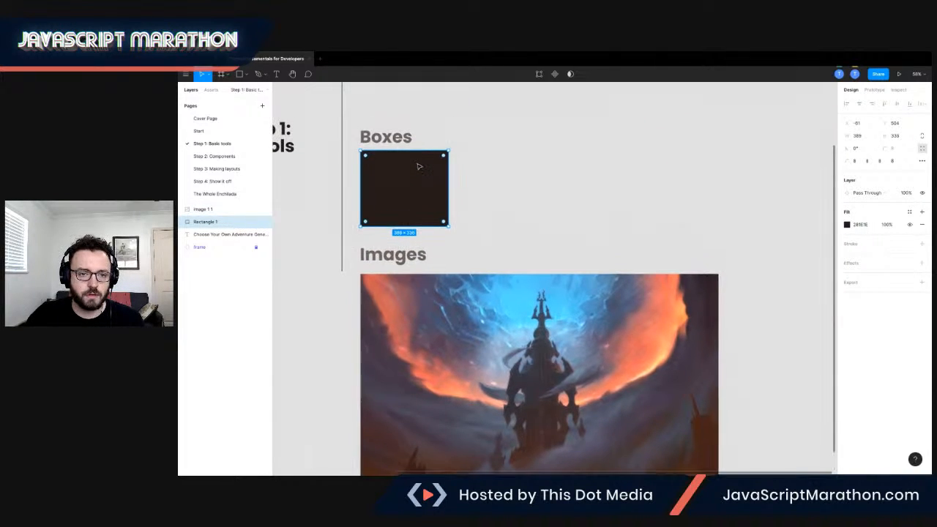
scroll(422, 175, "up", 3)
scroll(423, 174, "left", 1)
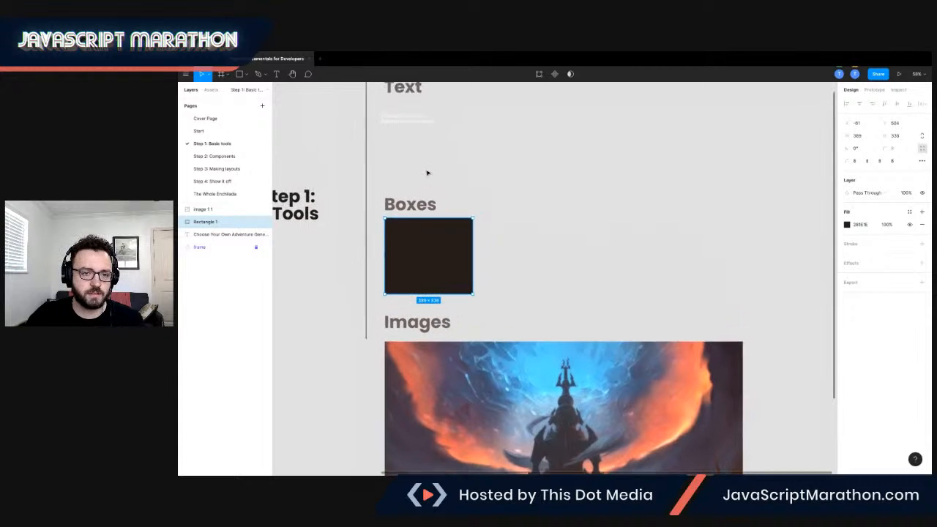
scroll(427, 173, "down", 3)
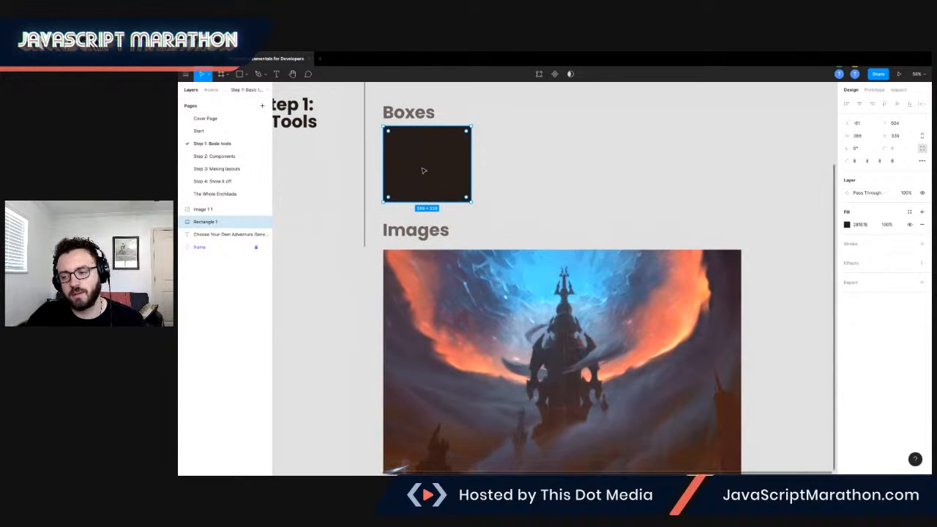
Open the Step 2: Components page.
left_click(244, 155)
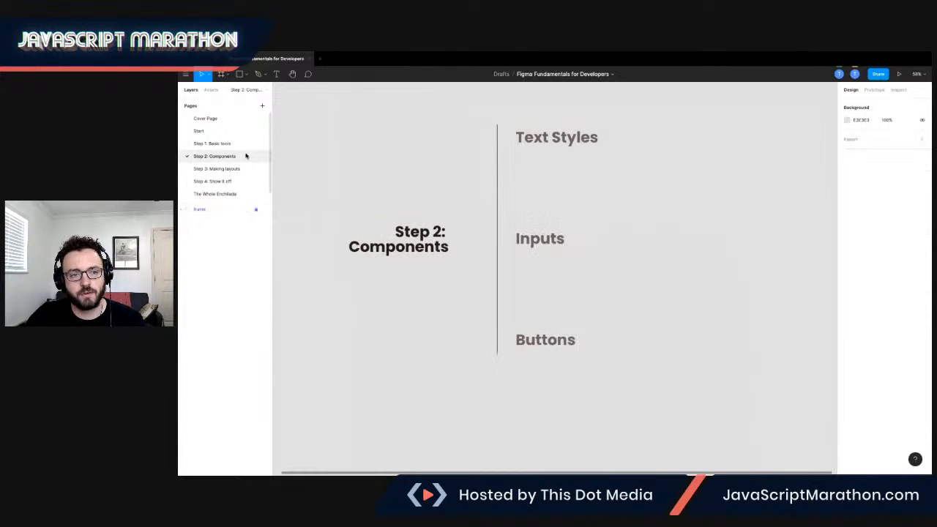
scroll(425, 169, "left", 1)
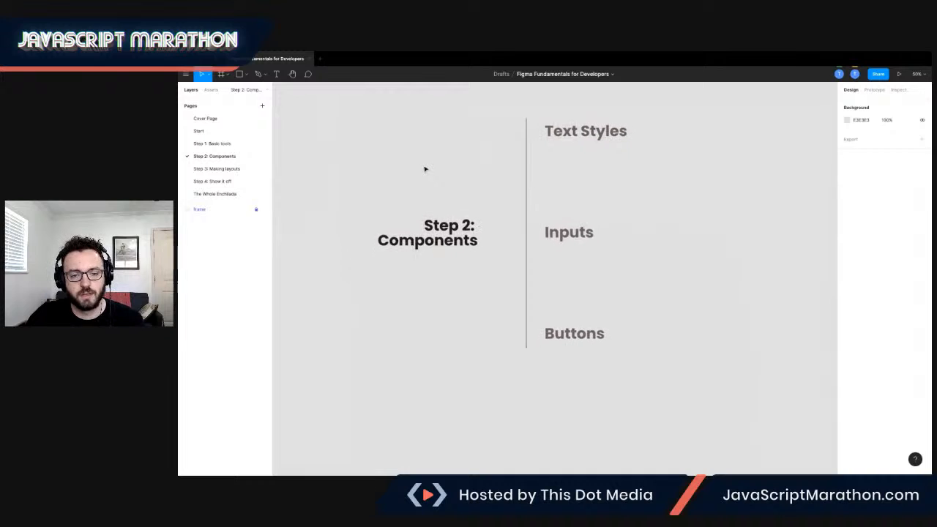
scroll(426, 169, "right", 2)
scroll(424, 169, "left", 3)
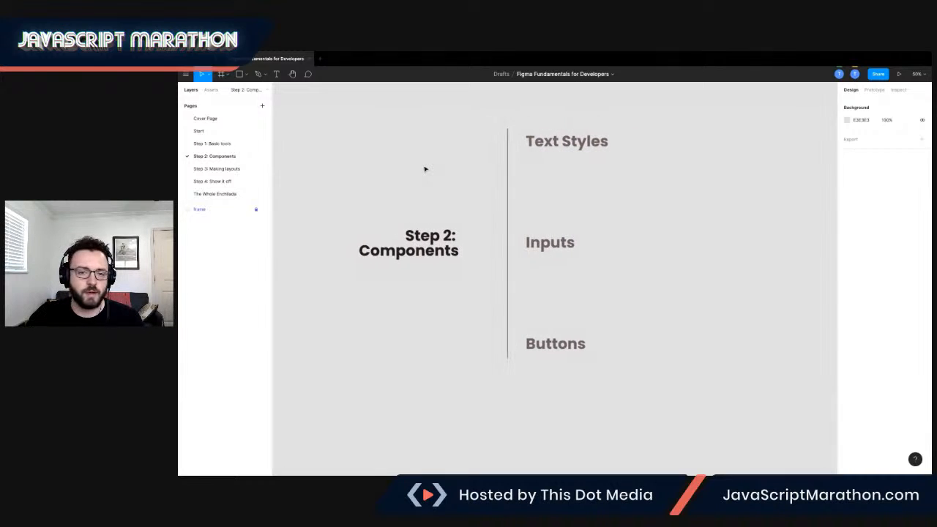
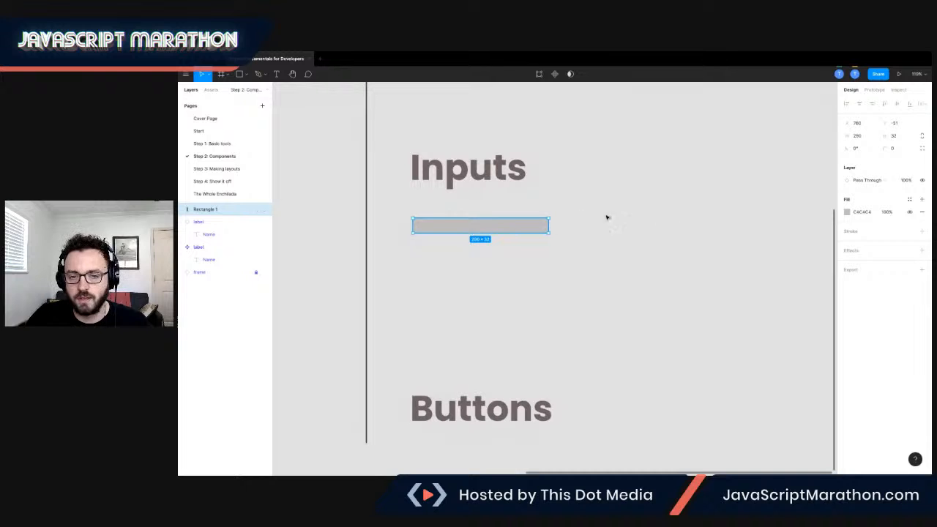
Add a stroke to the rectangle under Inputs, checking the reference design on the Start page.
left_click_drag(473, 229, 473, 230)
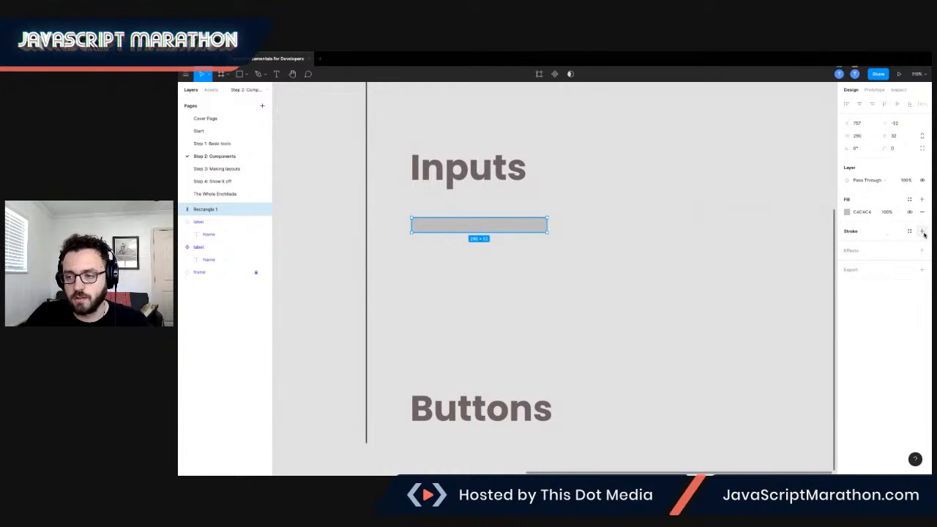
left_click(922, 231)
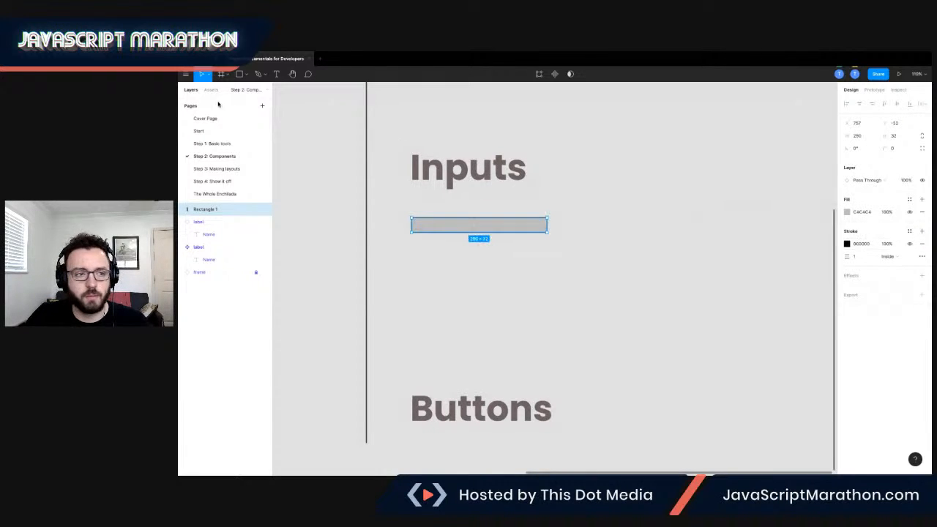
left_click(207, 133)
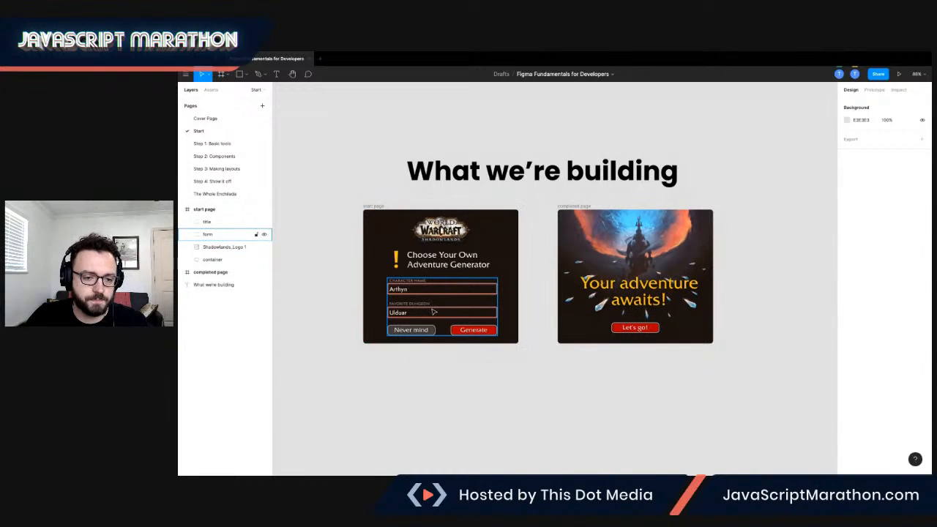
left_click(212, 157)
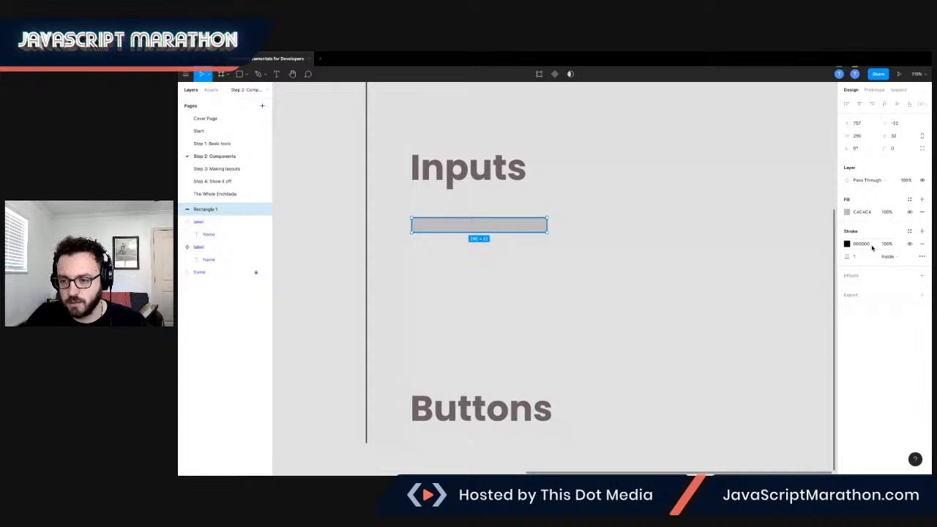
Set the rectangle's stroke color to orange and its weight to 2.
left_click(847, 243)
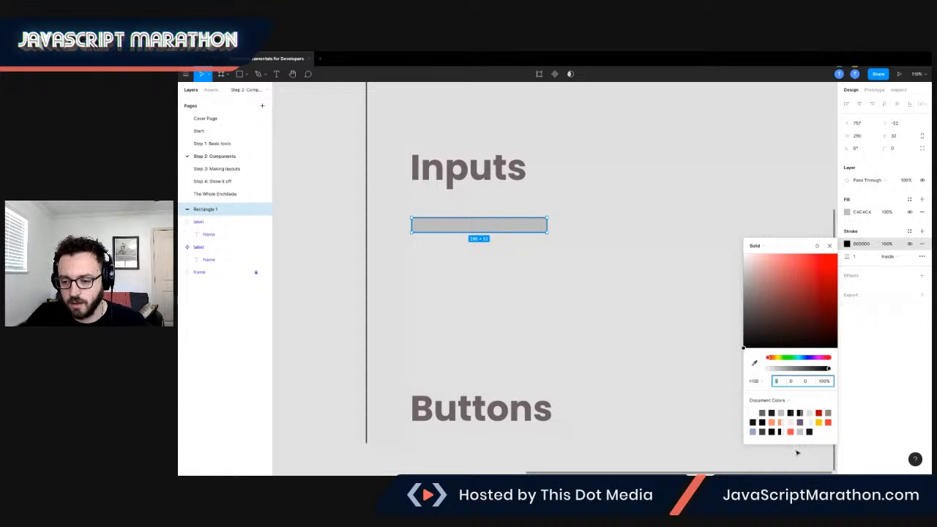
left_click(773, 421)
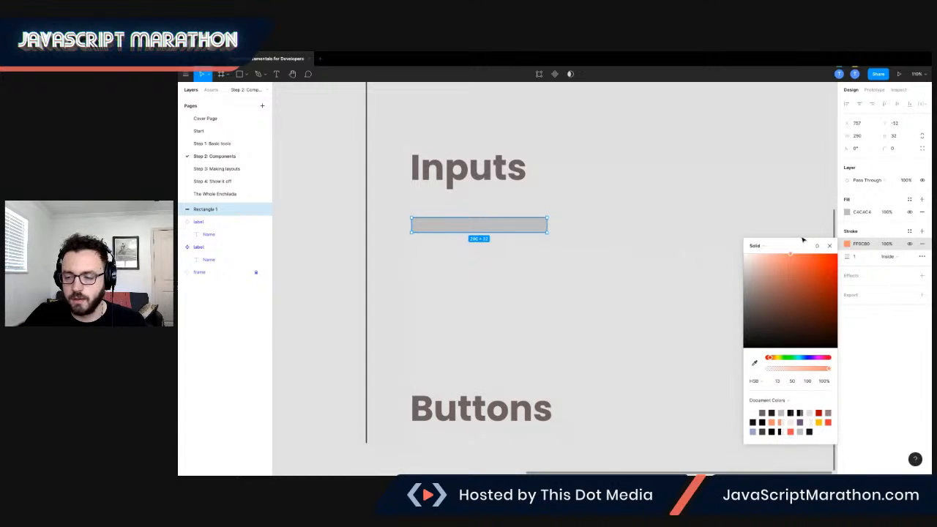
left_click(860, 267)
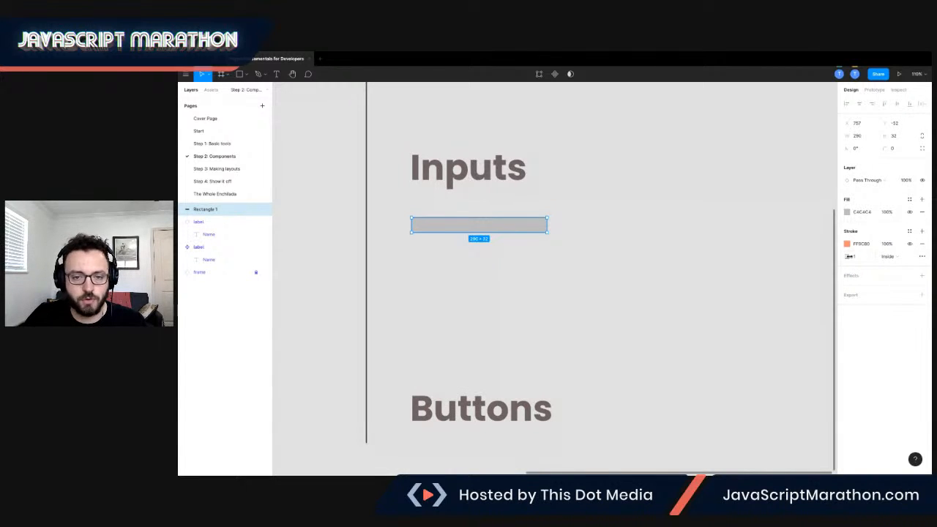
left_click(850, 256)
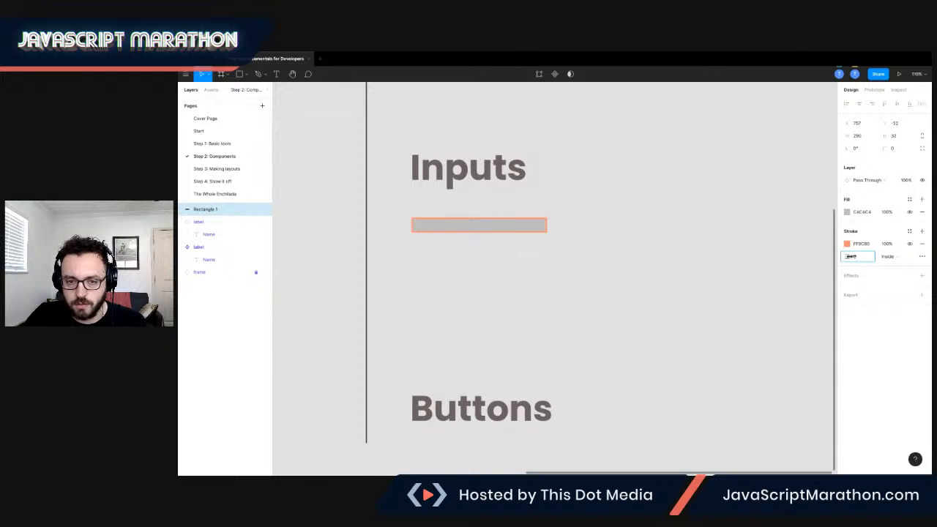
mouse_move(851, 257)
left_mouse_down()
mouse_move(862, 256)
mouse_move(851, 257)
left_mouse_up()
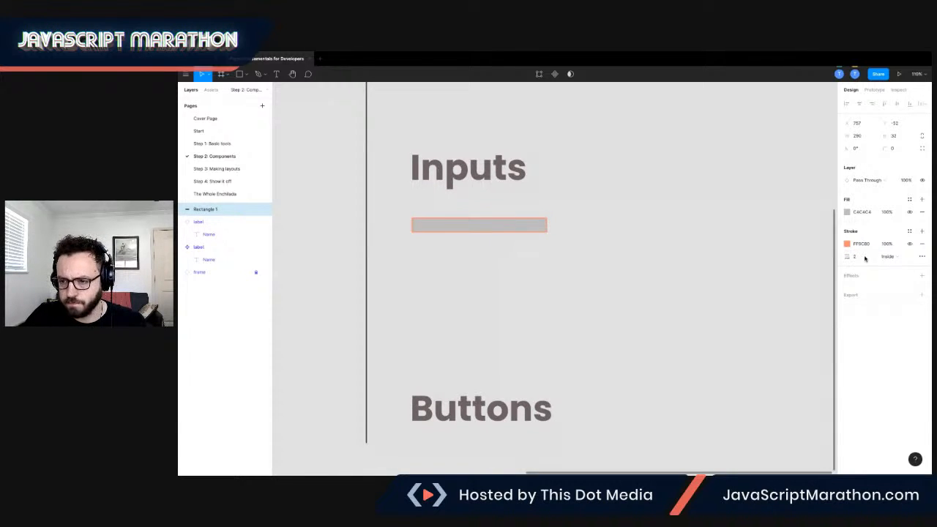
Round the rectangle's corners to a radius of 4.
scroll(516, 233, "up", 6)
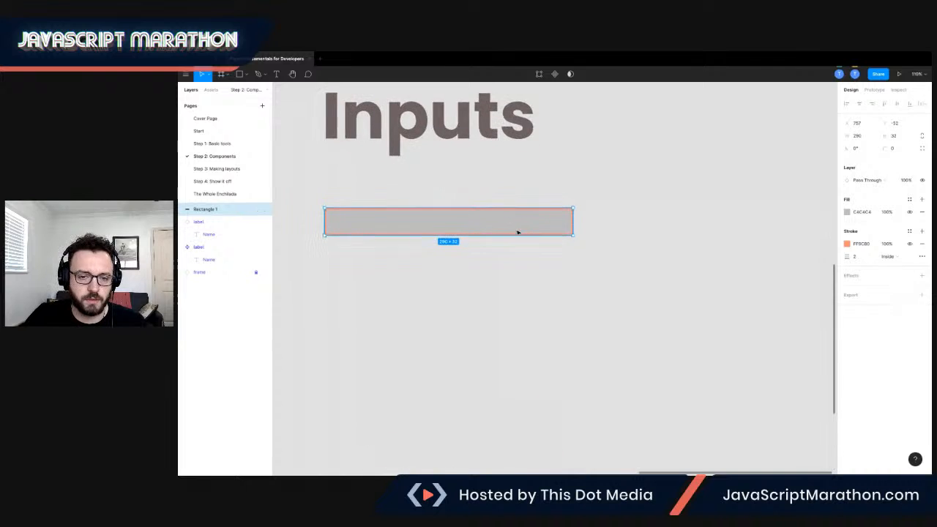
scroll(517, 233, "up", 2)
scroll(516, 232, "left", 2)
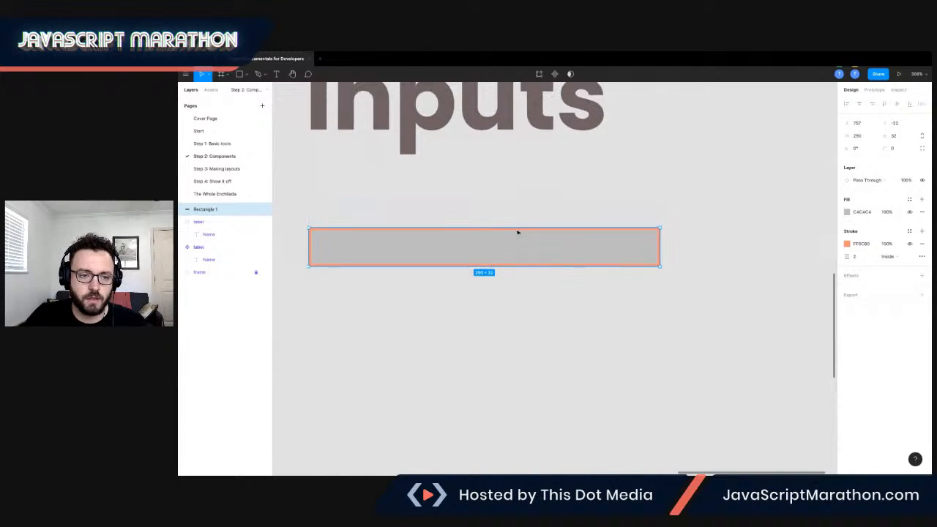
scroll(579, 228, "down", 2)
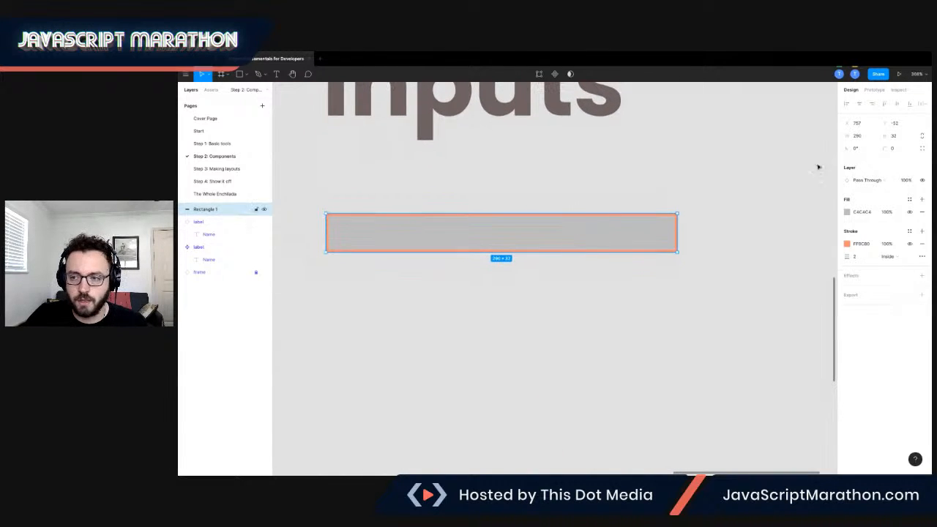
left_click(888, 149)
left_click_drag(889, 150, 919, 150)
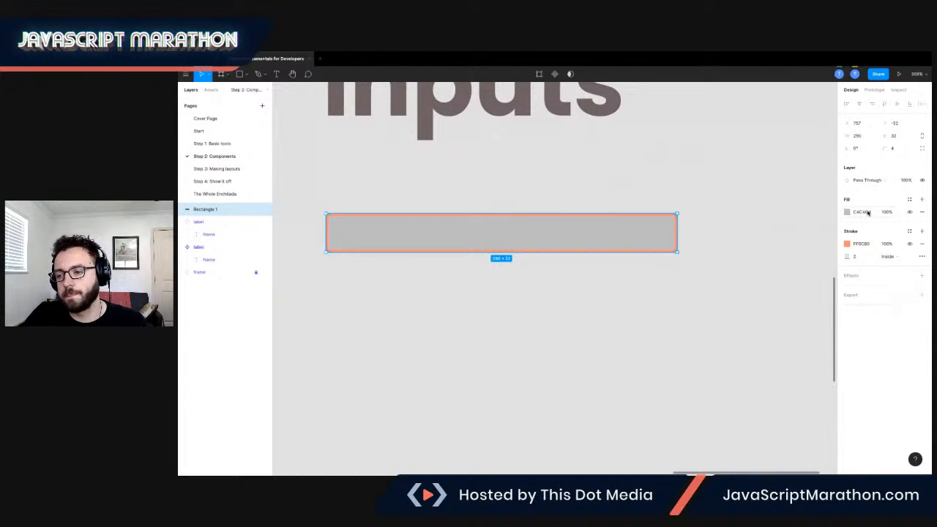
Set the rectangle's fill opacity to 0%.
left_click(909, 212)
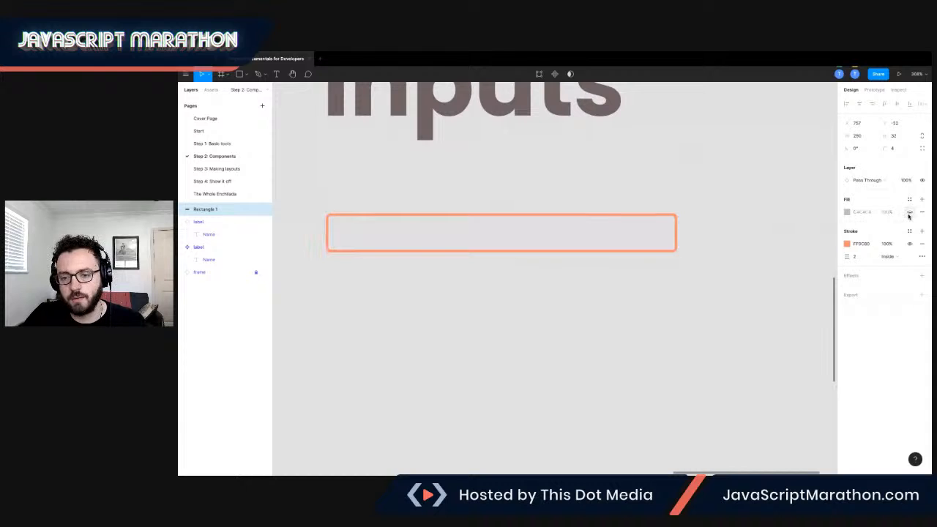
left_click(909, 213)
left_click(887, 212)
type("0")
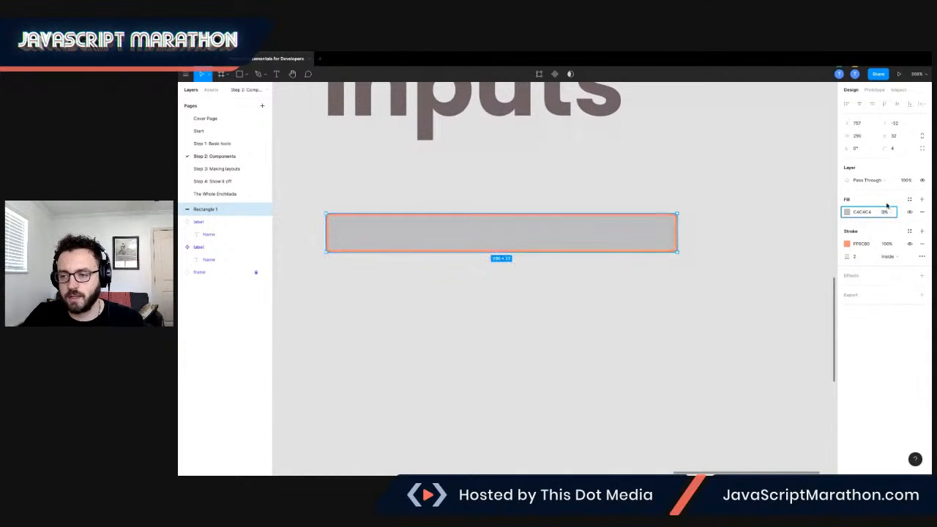
key("Return")
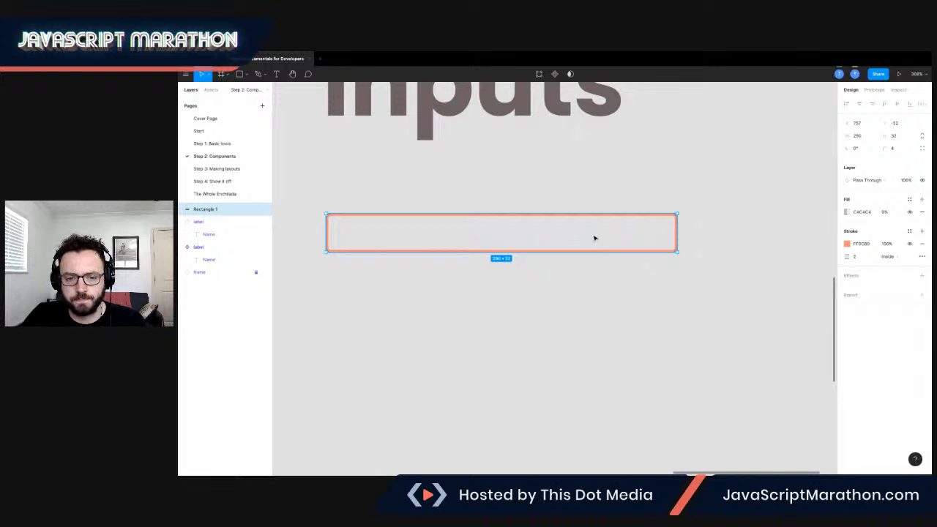
Examine the character name and dungeon input fields of the reference design on the Start page.
scroll(594, 238, "left", 1)
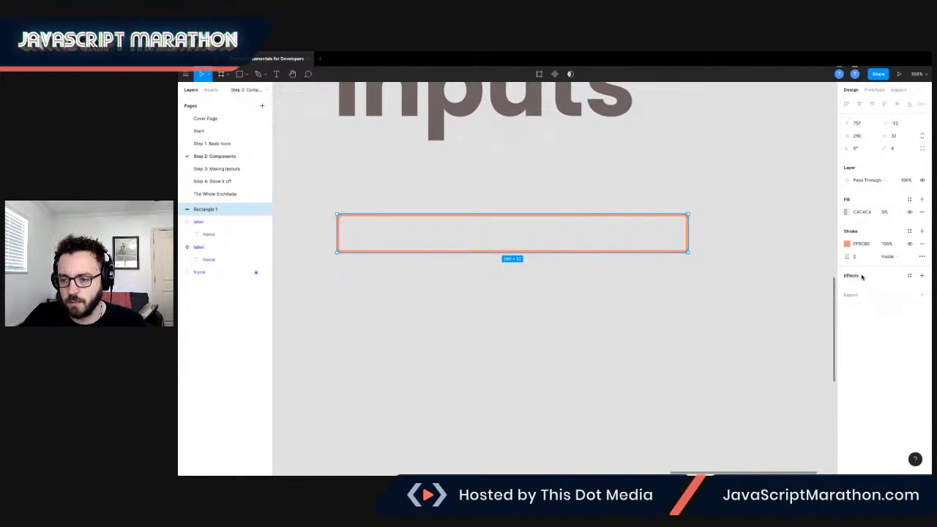
left_click(214, 135)
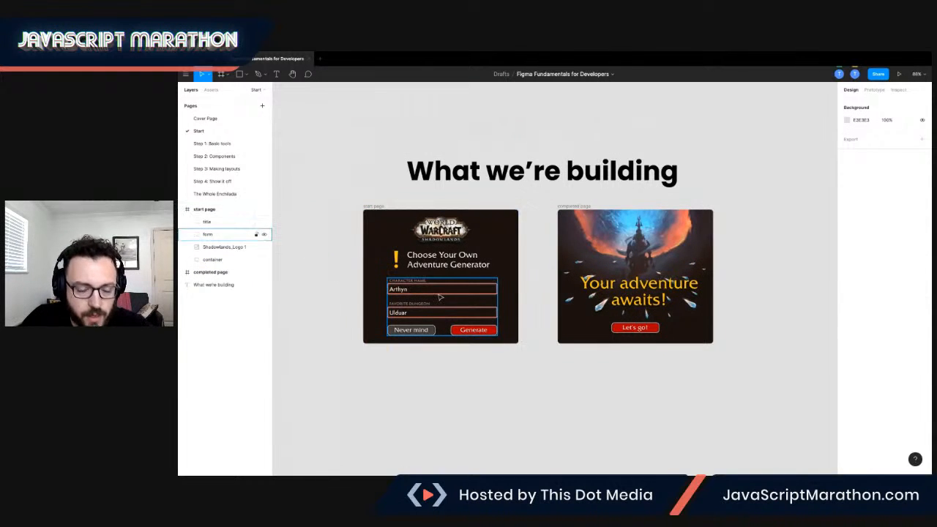
scroll(439, 297, "up", 5)
scroll(439, 297, "up", 8)
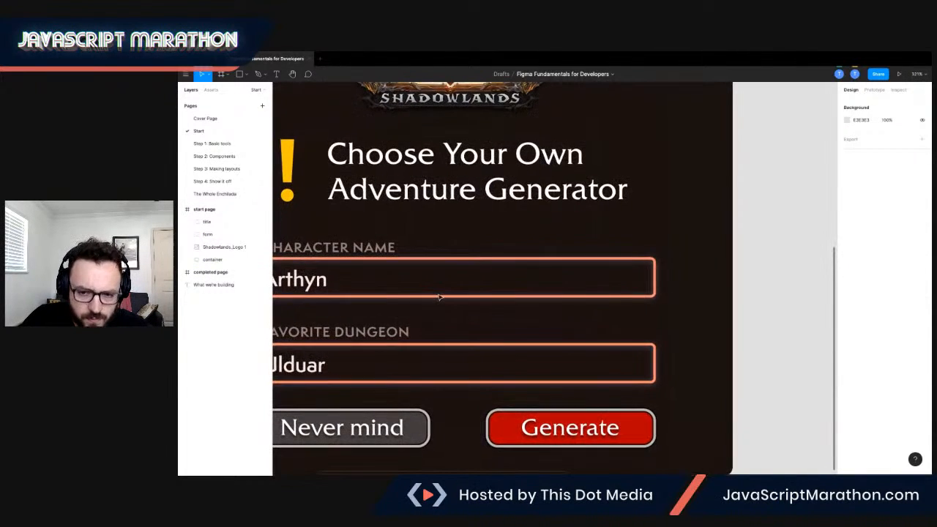
scroll(439, 296, "left", 1)
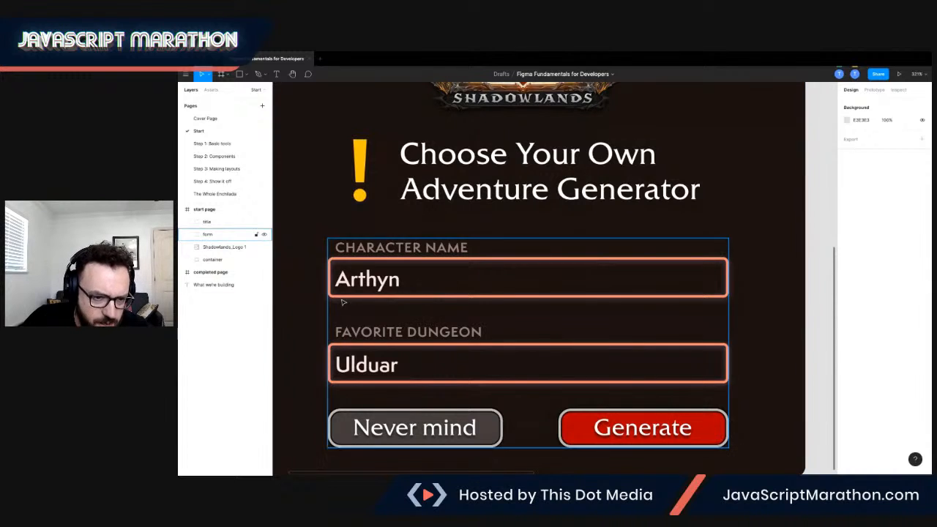
left_click(213, 157)
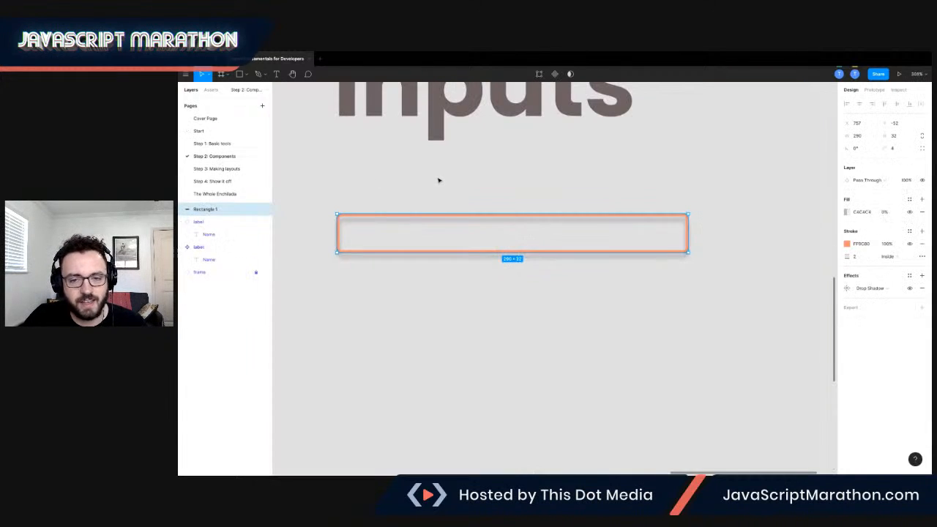
Set the rectangle's drop shadow to a Y offset of 2 with a purple color at 100% opacity.
left_click(846, 288)
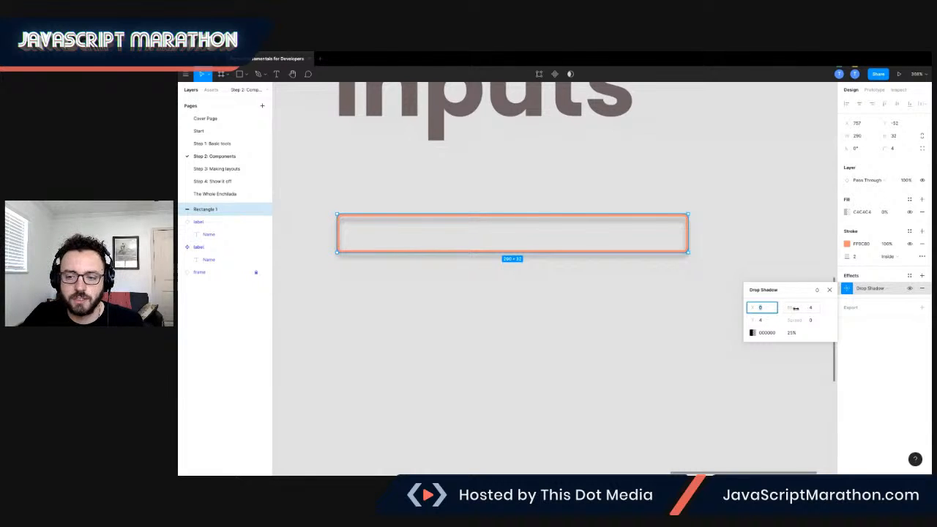
left_click(761, 320)
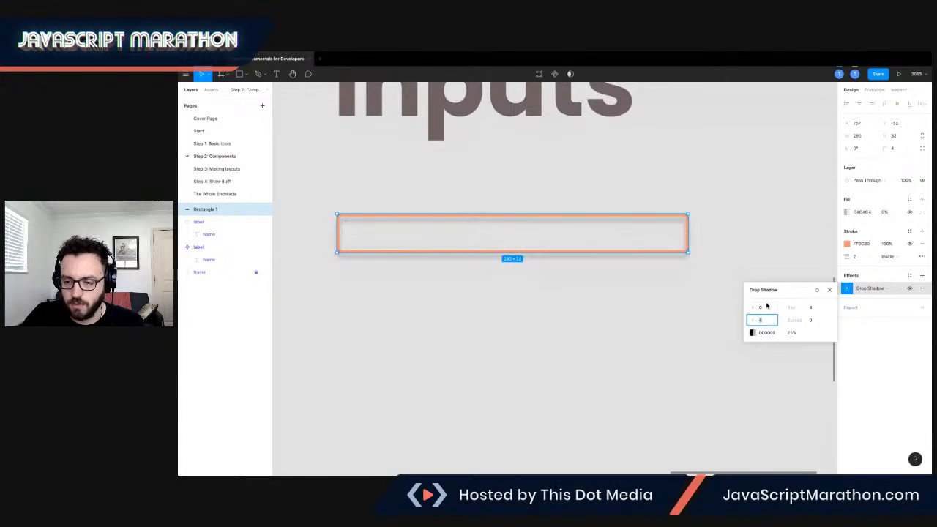
type("2")
key("Tab")
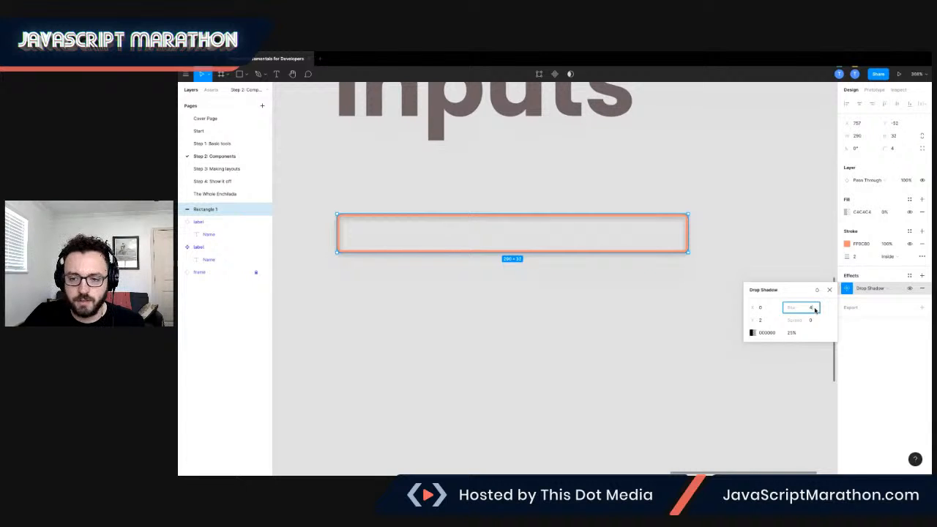
left_click(753, 333)
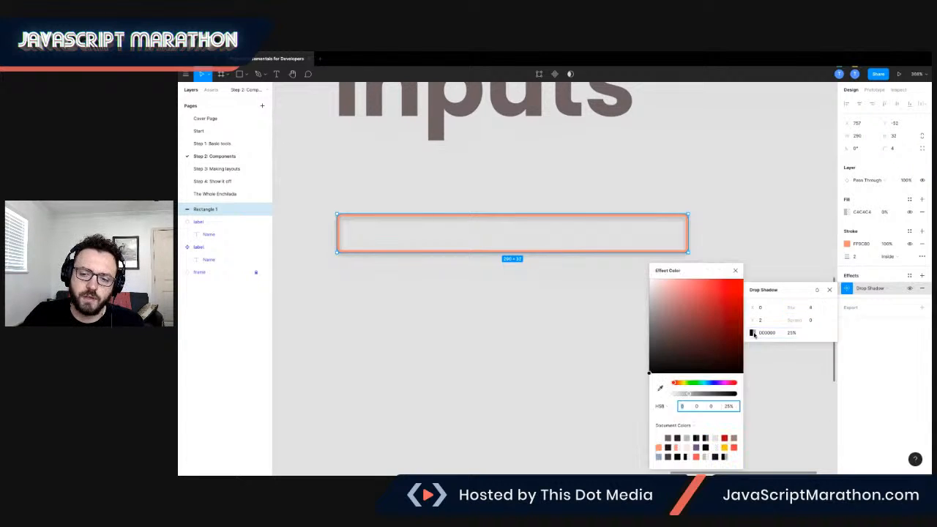
left_click(696, 445)
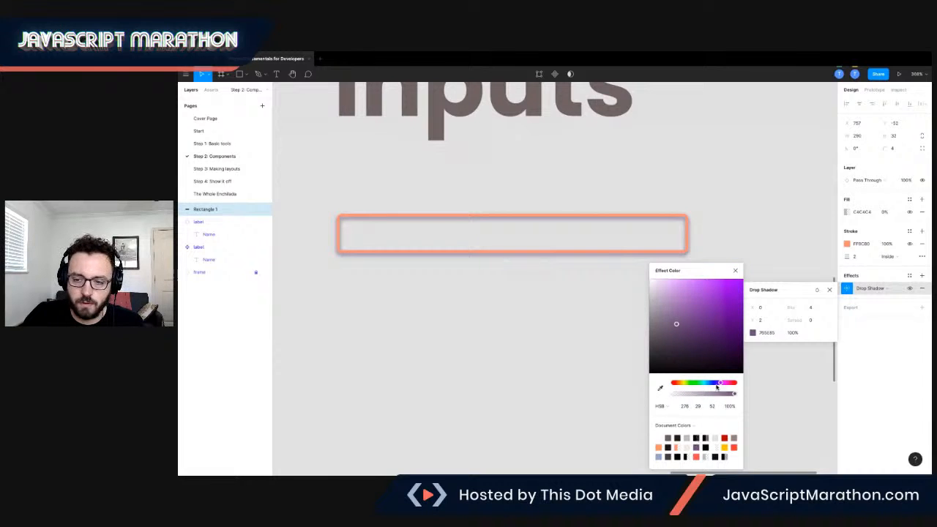
left_click(792, 334)
type("50")
key("Return")
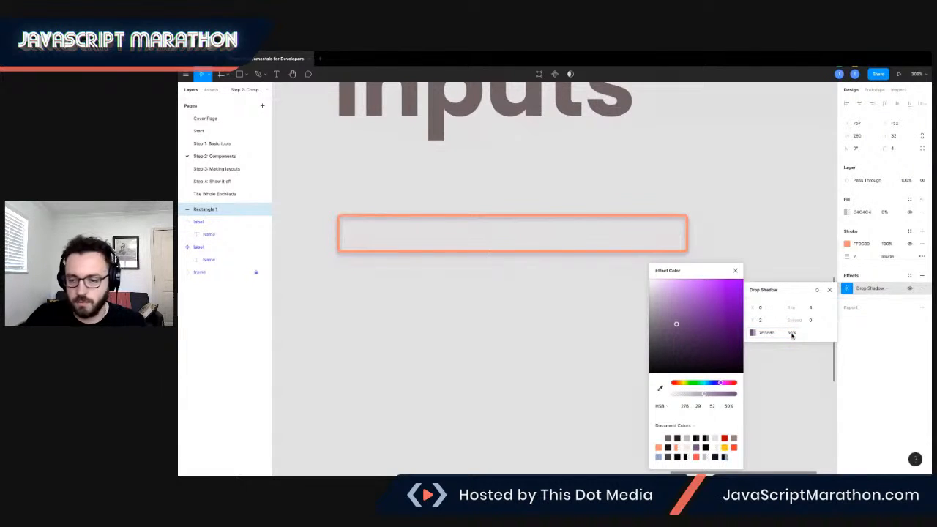
left_click(796, 333)
type("100")
key("Return")
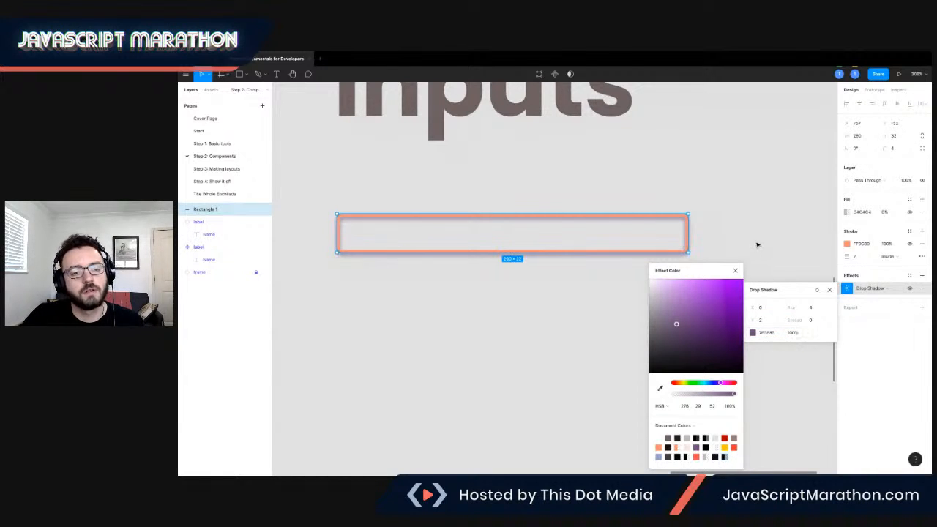
left_click(734, 216)
left_click(740, 219)
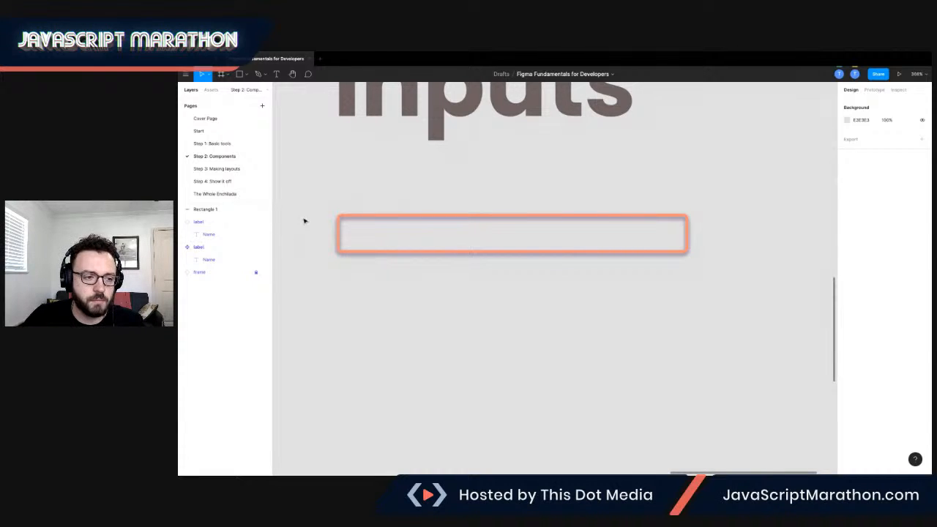
Add a text box inside the input rectangle reading Arthyn.
left_click(276, 74)
left_click_drag(344, 222, 680, 247)
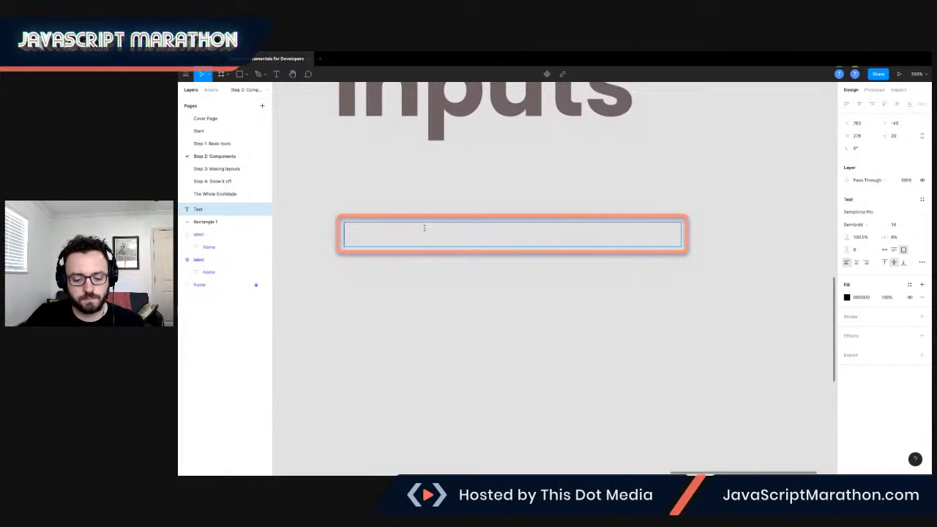
type("ARTH")
key("BackSpace")
key("BackSpace")
type("Thyn")
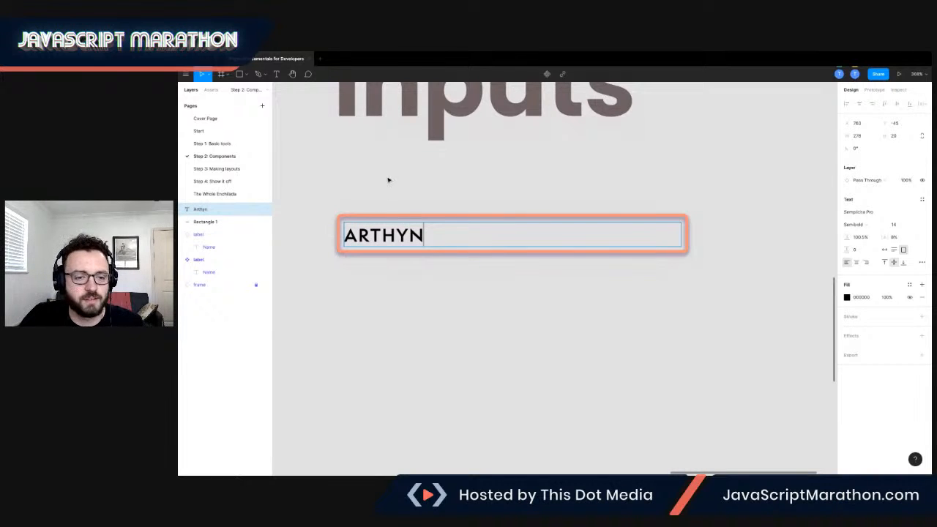
key("Escape")
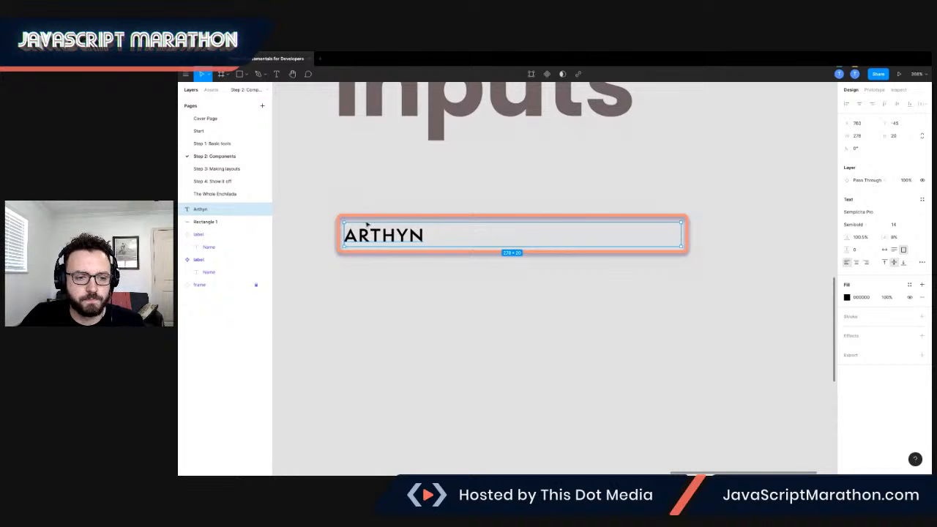
Collapse the expanded label layer groups and deselect everything.
left_click(211, 222)
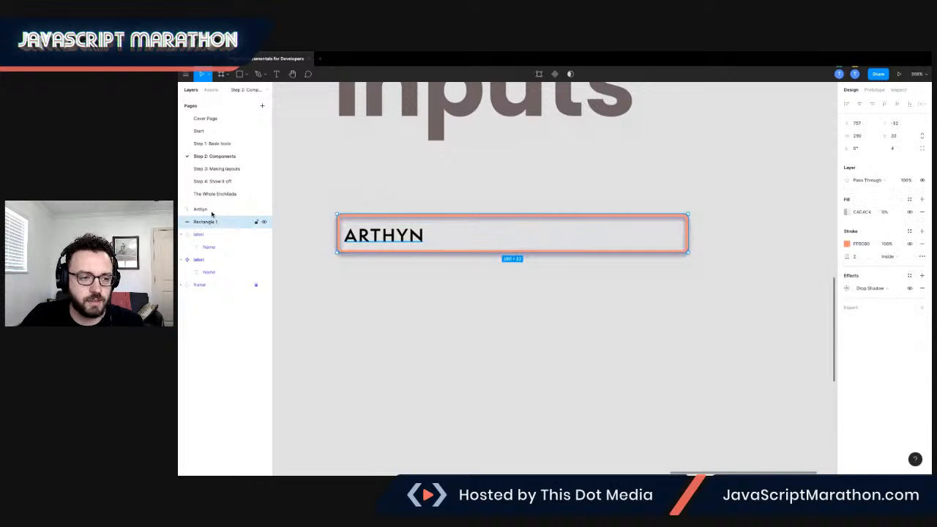
left_click(186, 234)
left_click(185, 248)
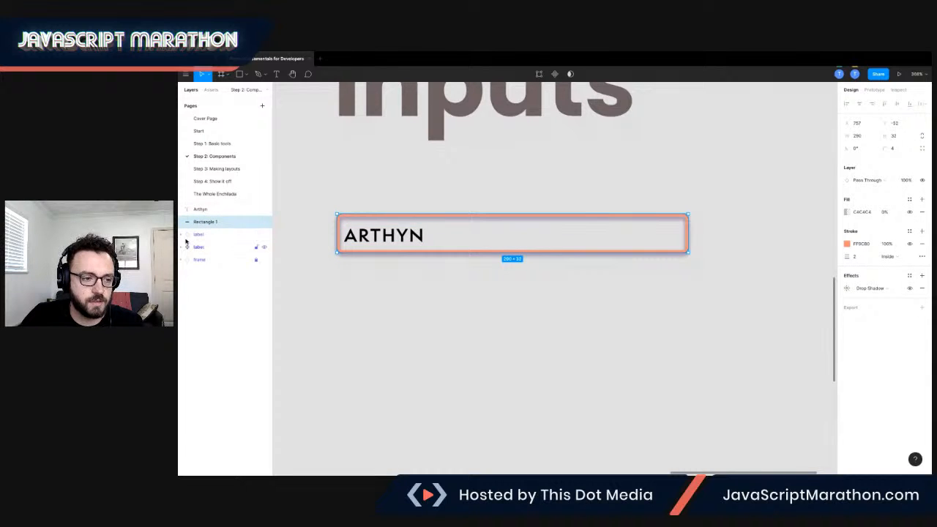
left_click(208, 209)
left_click(351, 192)
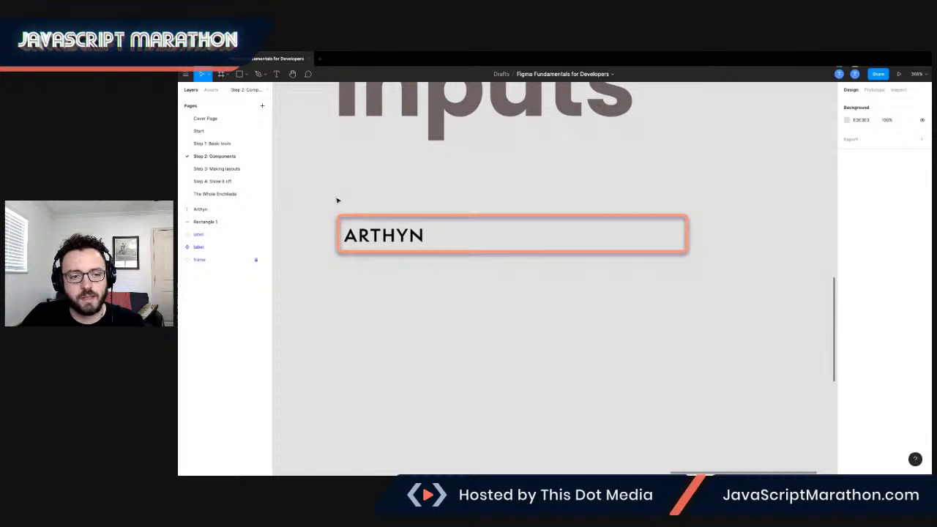
Group the Arthyn text and its rectangle together.
left_click_drag(317, 194, 457, 280)
left_click(326, 187)
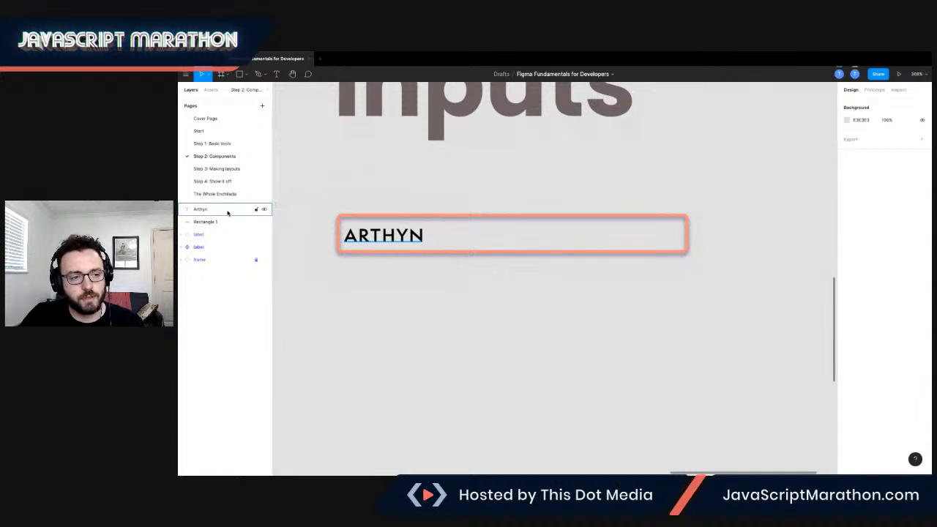
left_click(227, 210)
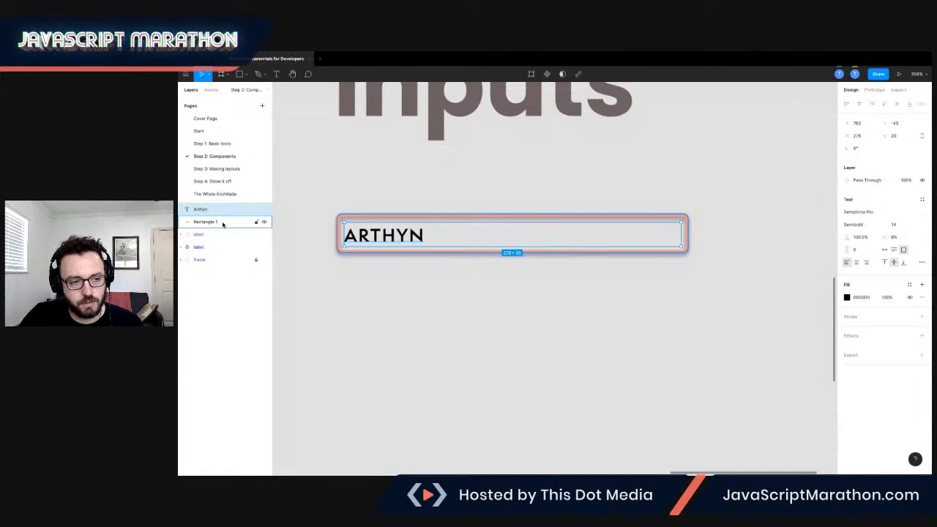
left_click(213, 222, "shift")
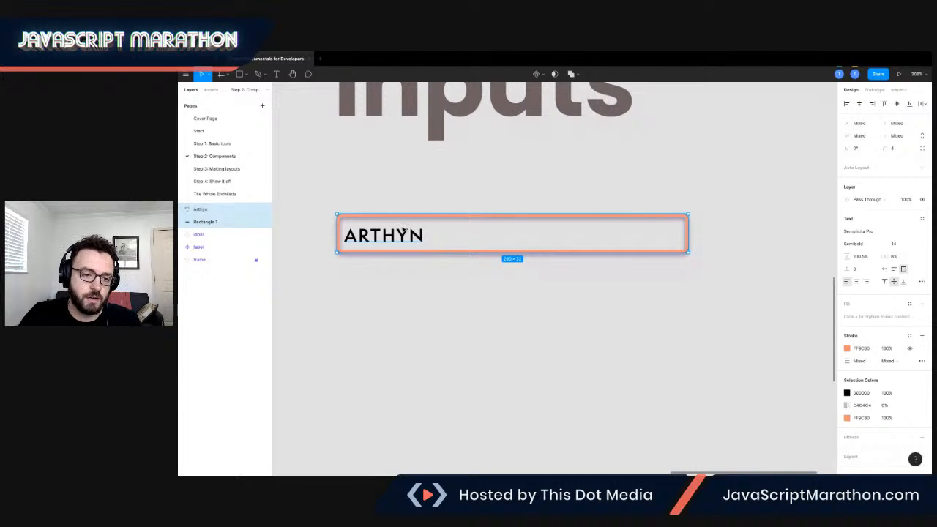
right_click(403, 227)
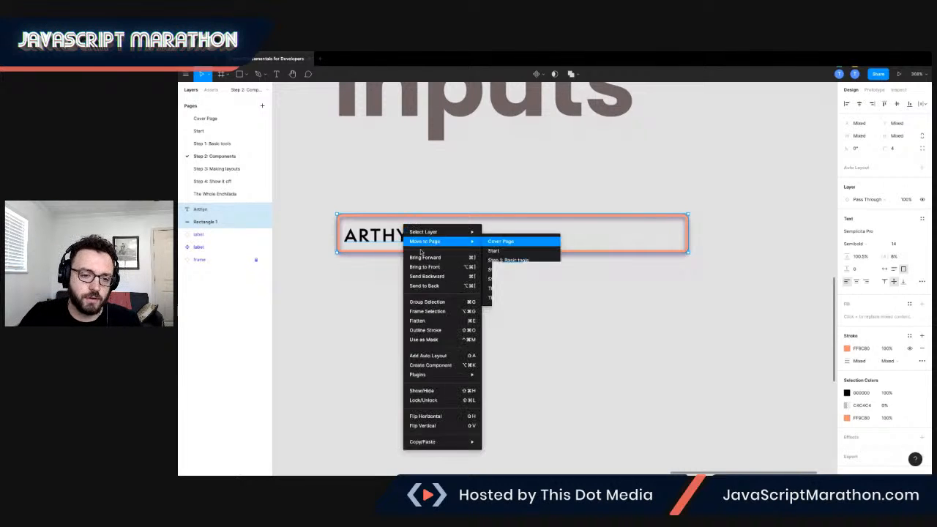
left_click(429, 302)
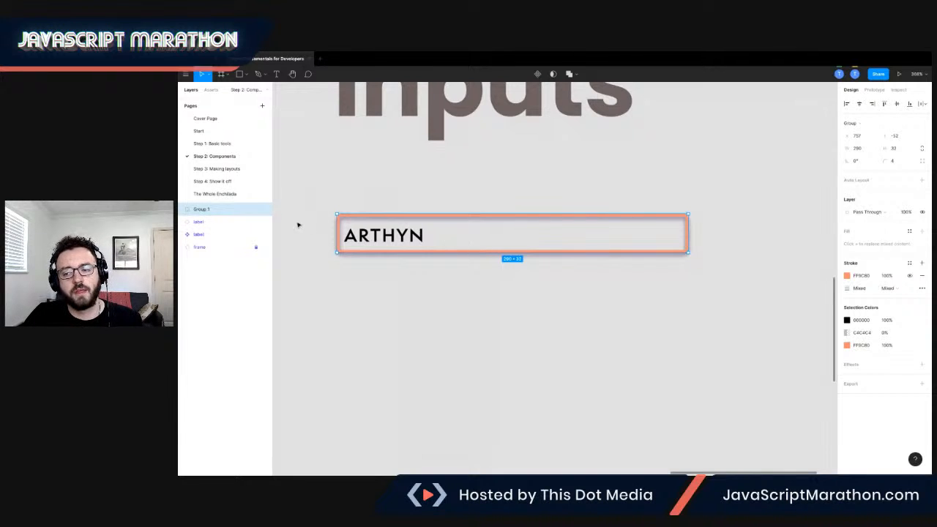
Rename the new group as input.
double_click(207, 210)
key("BackSpace")
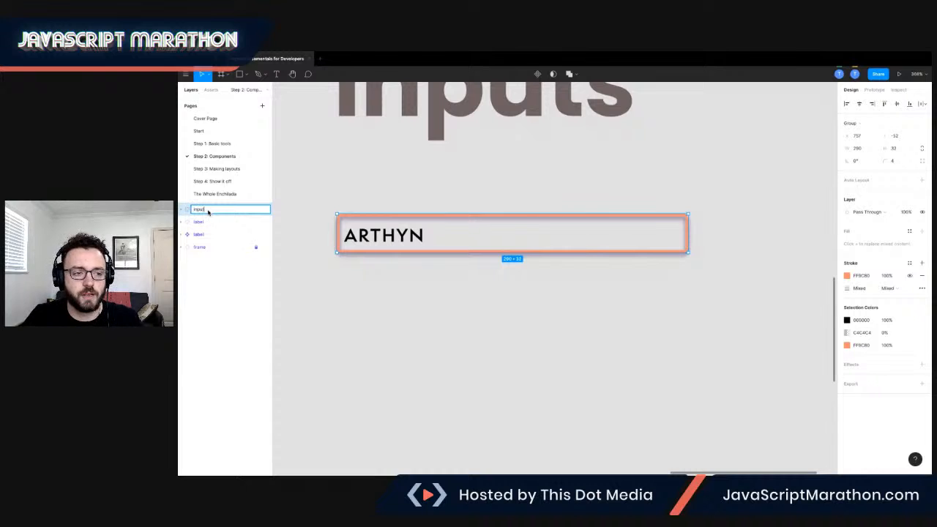
type("input")
key("Return")
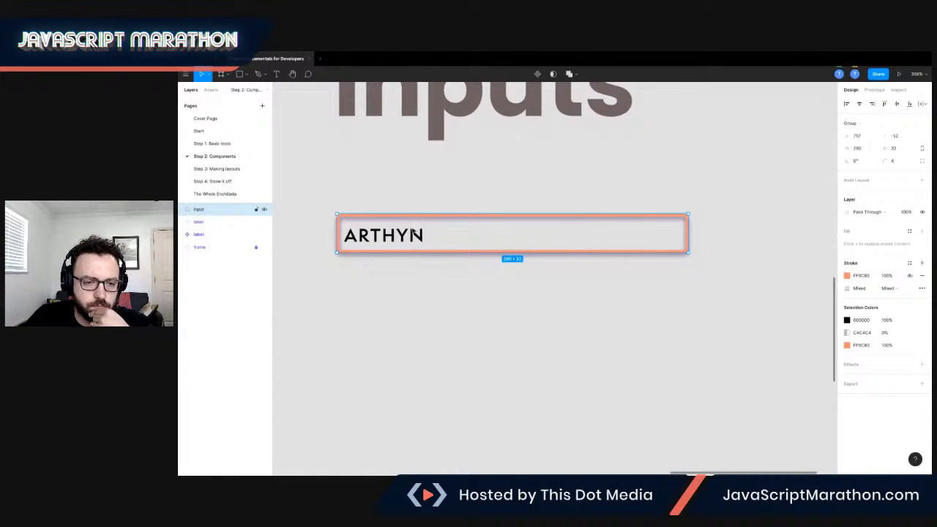
Select the Arthyn text inside the input group and adjust its position within the box.
left_click(181, 210)
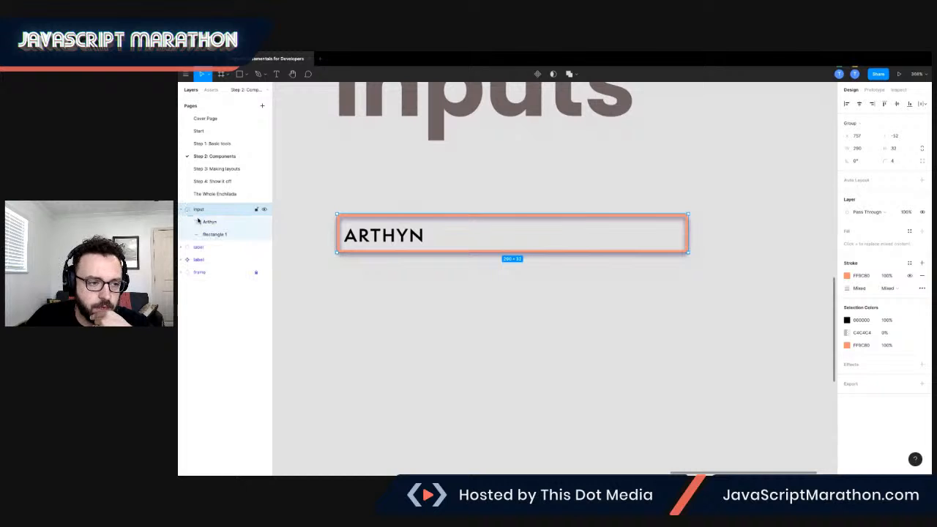
left_click(232, 224)
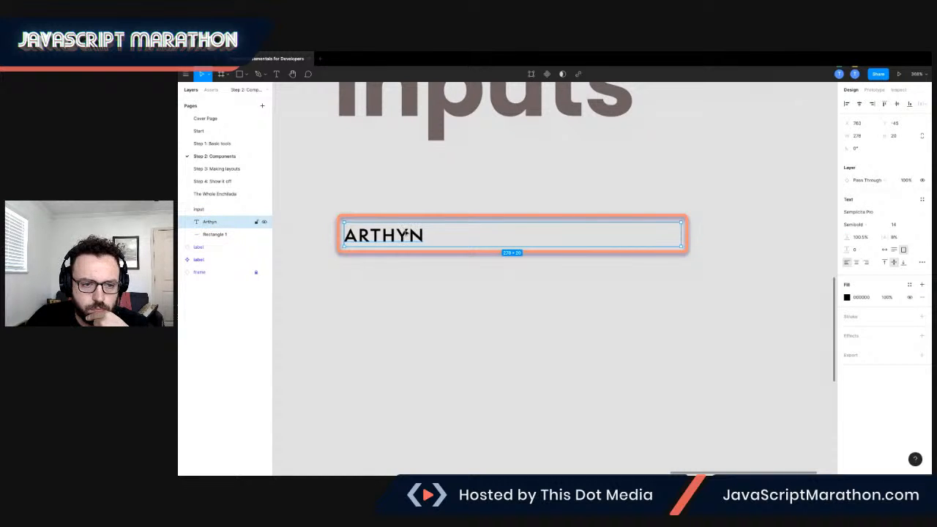
left_click_drag(405, 232, 421, 230)
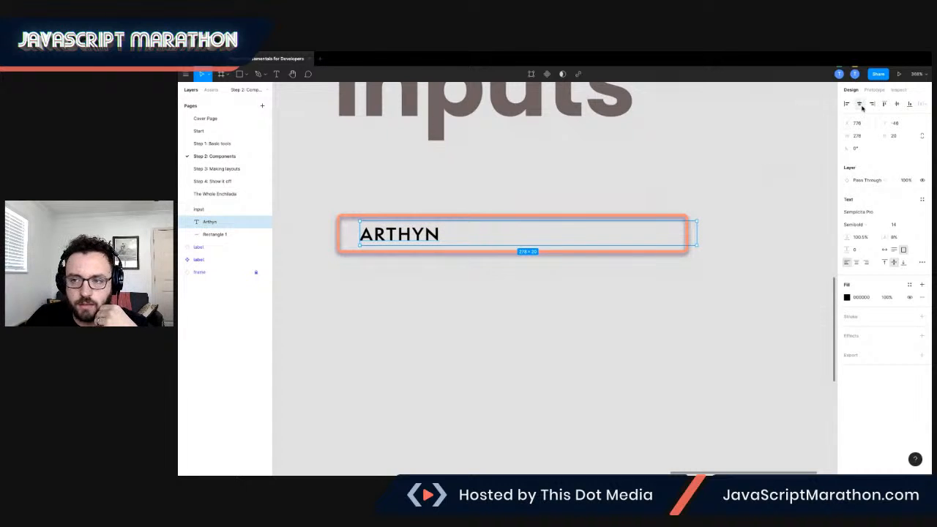
left_click(860, 105)
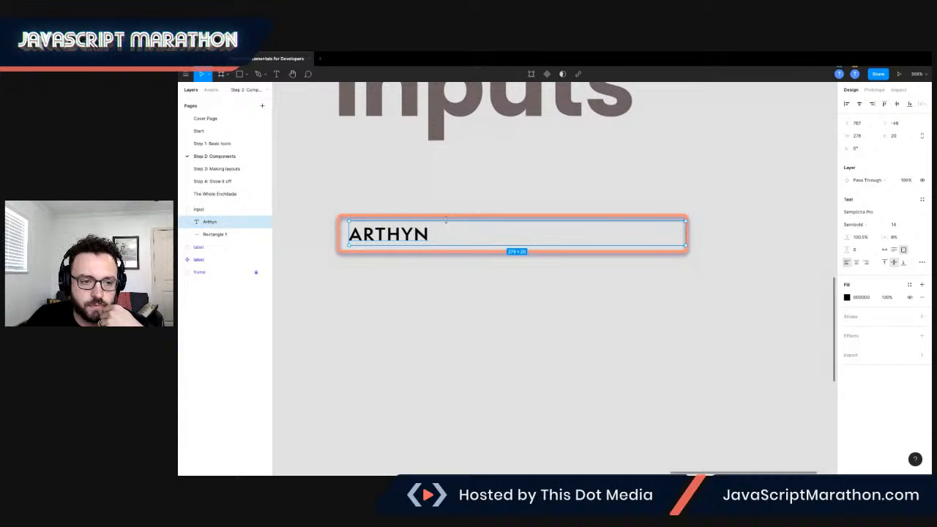
mouse_move(395, 235)
left_mouse_down()
mouse_move(395, 248)
mouse_move(398, 235)
left_mouse_up()
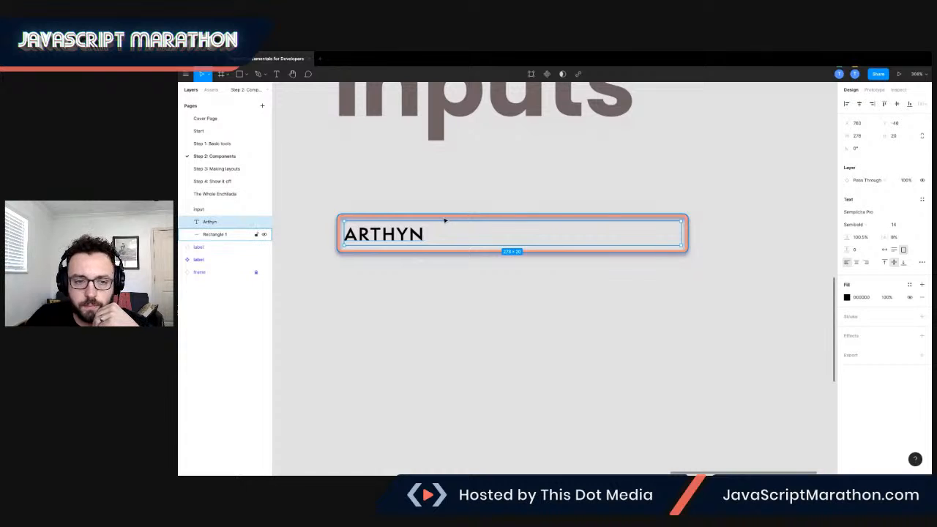
Set the Arthyn text's font size to 18.
left_click(870, 213)
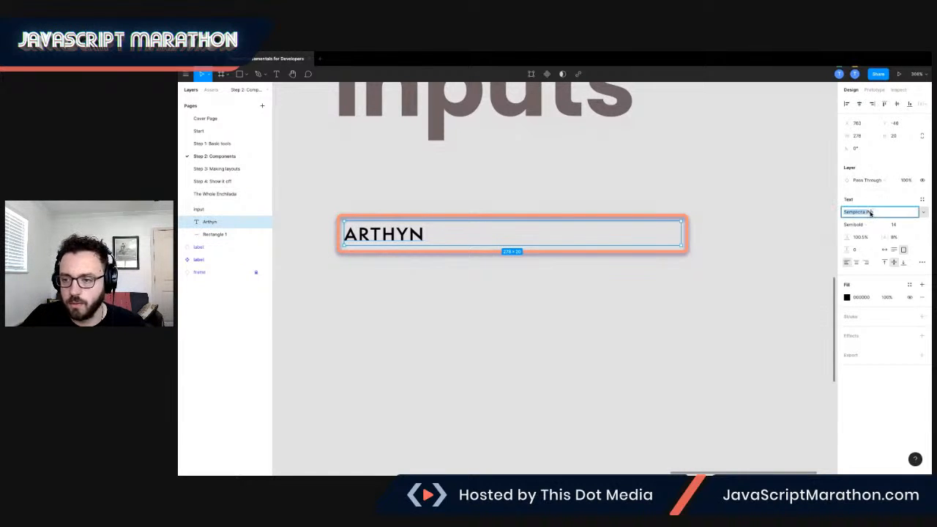
left_click(910, 226)
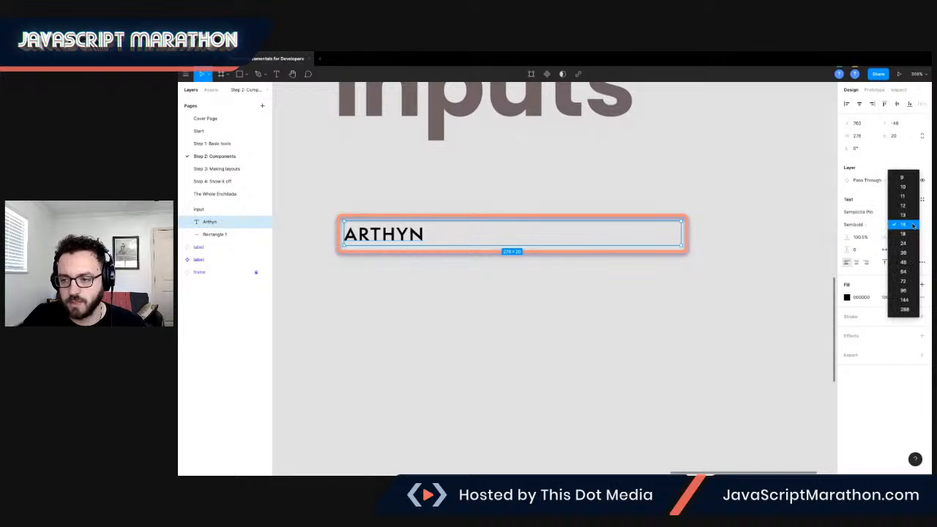
left_click(921, 227)
left_click(903, 229)
type("18")
key("Return")
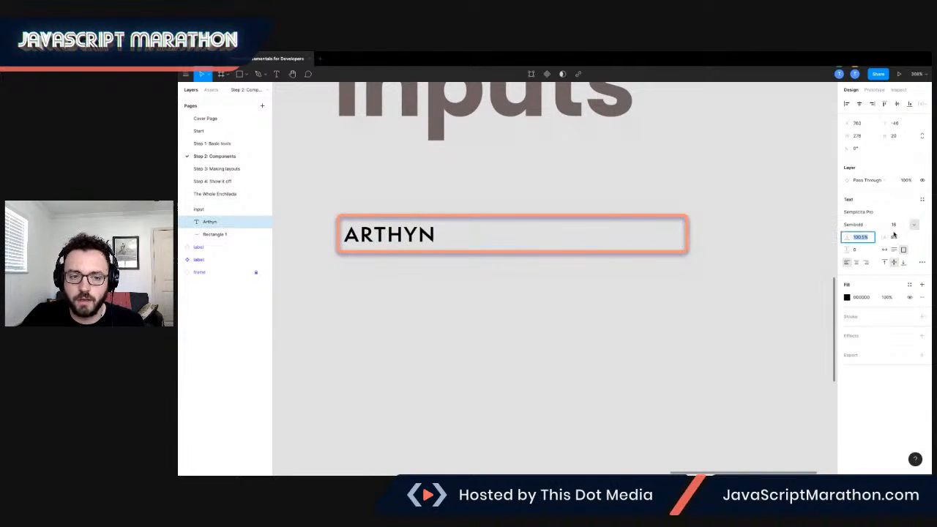
Set the text's letter case to none and its letter spacing to 0%.
left_click(921, 262)
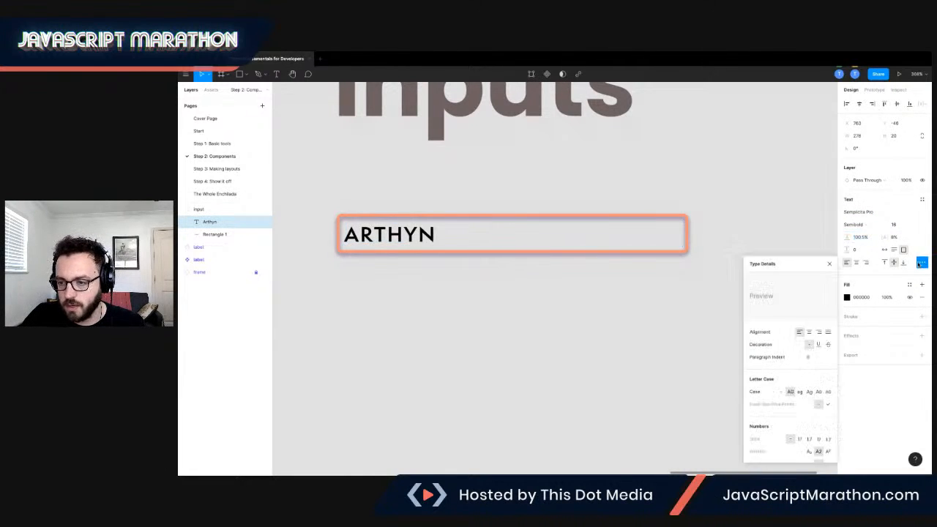
left_click(782, 391)
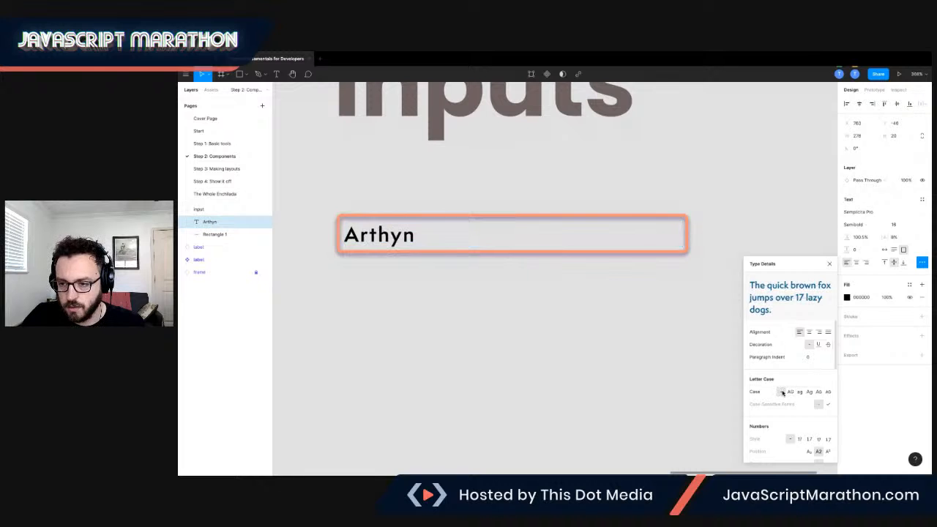
left_click(891, 236)
left_click_drag(887, 237, 884, 237)
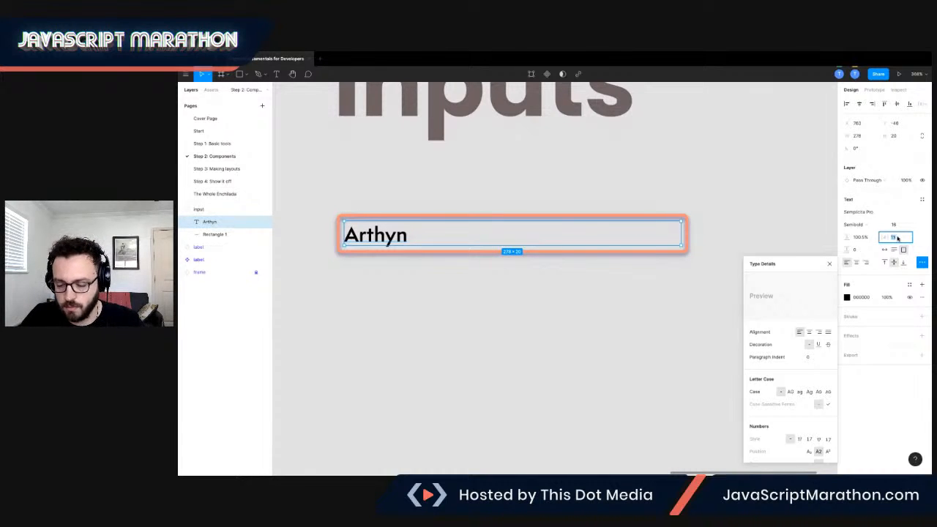
key("Return")
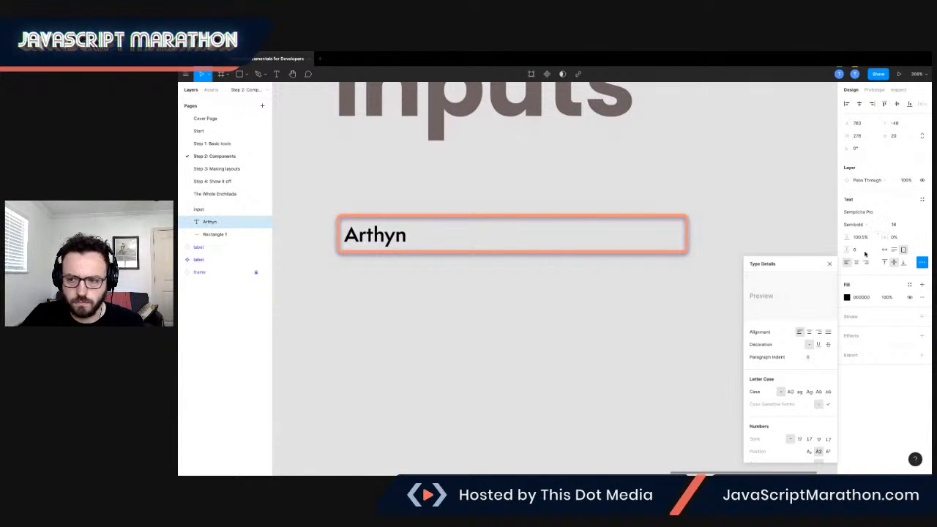
Change the Arthyn text color to a light swatch from the document colors.
left_click(846, 297)
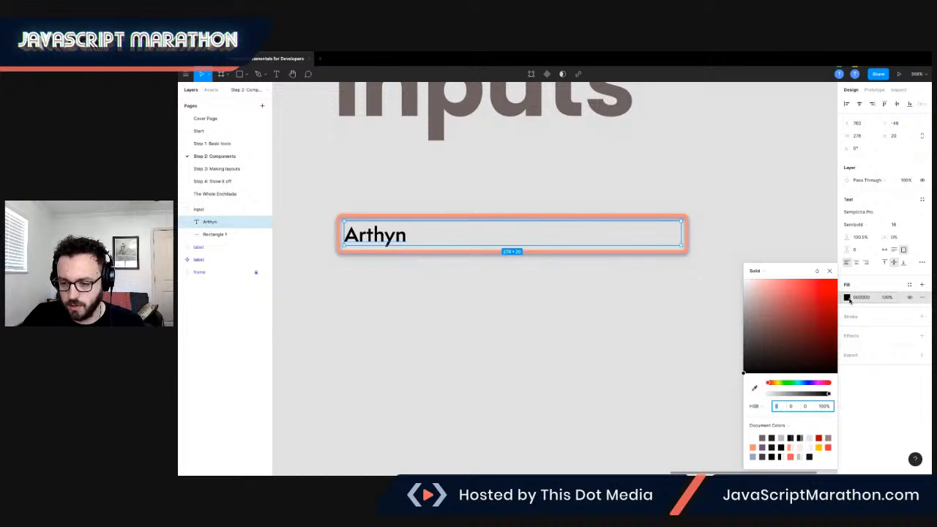
left_click(801, 441)
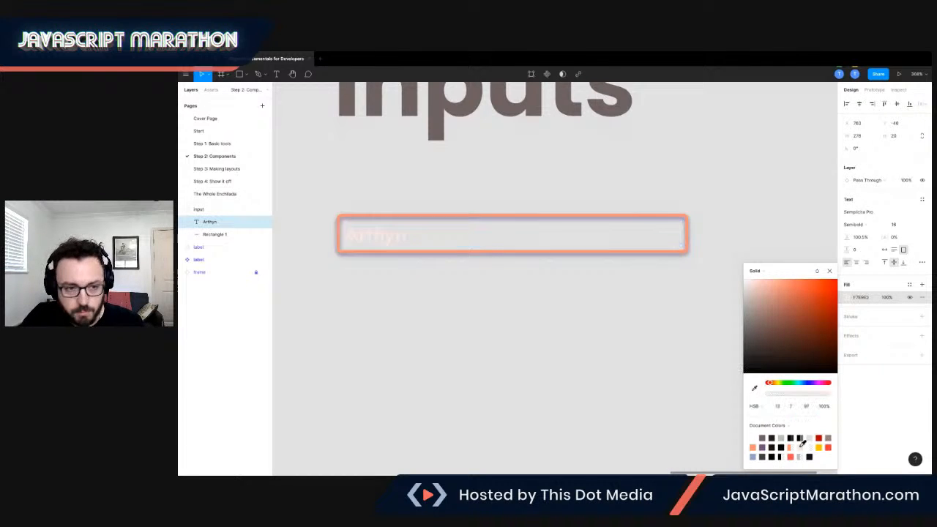
left_click(535, 316)
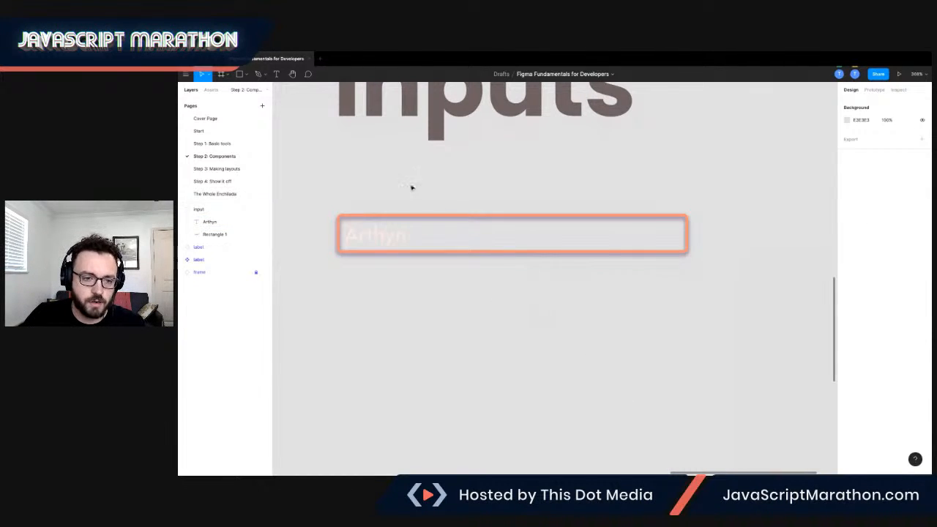
Paste the dark rectangle from the Step 1: Basic tools page onto the Step 2: Components page.
scroll(378, 202, "up", 2)
scroll(380, 208, "down", 1)
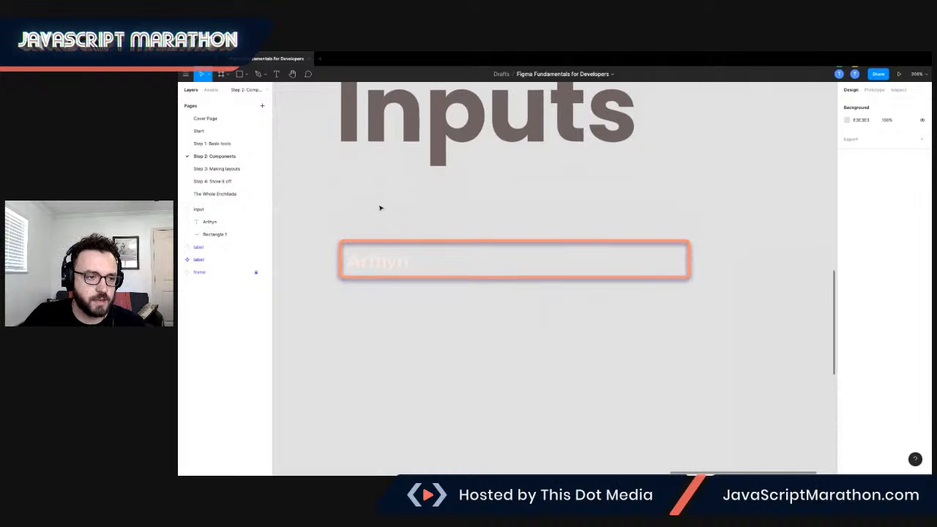
left_click(211, 143)
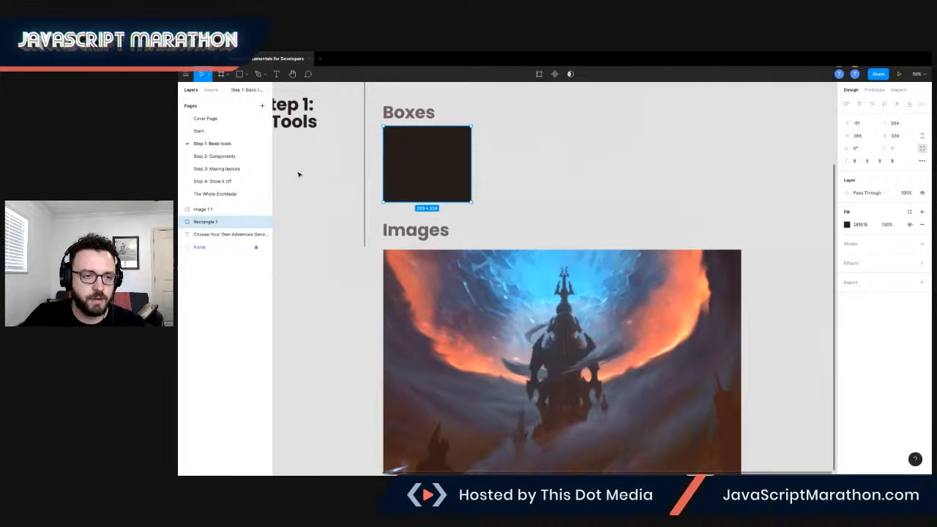
scroll(299, 175, "up", 1)
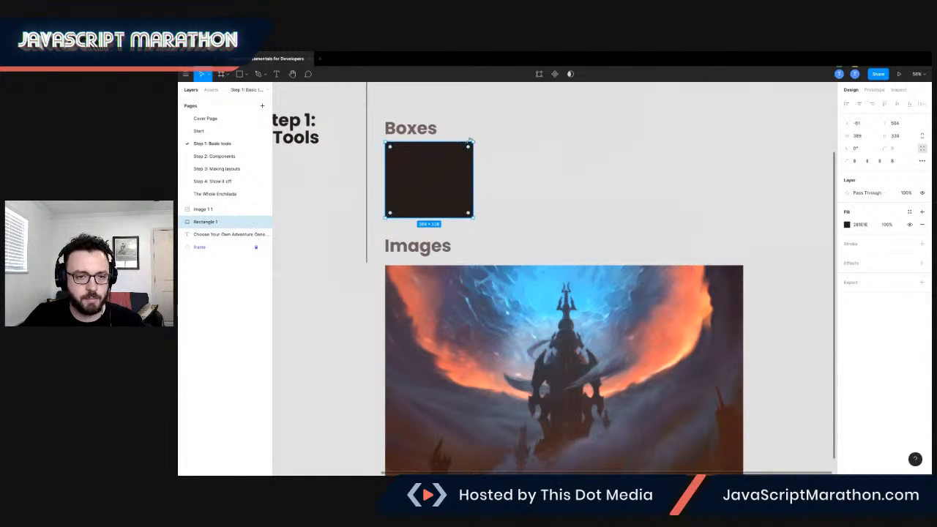
left_click(220, 156)
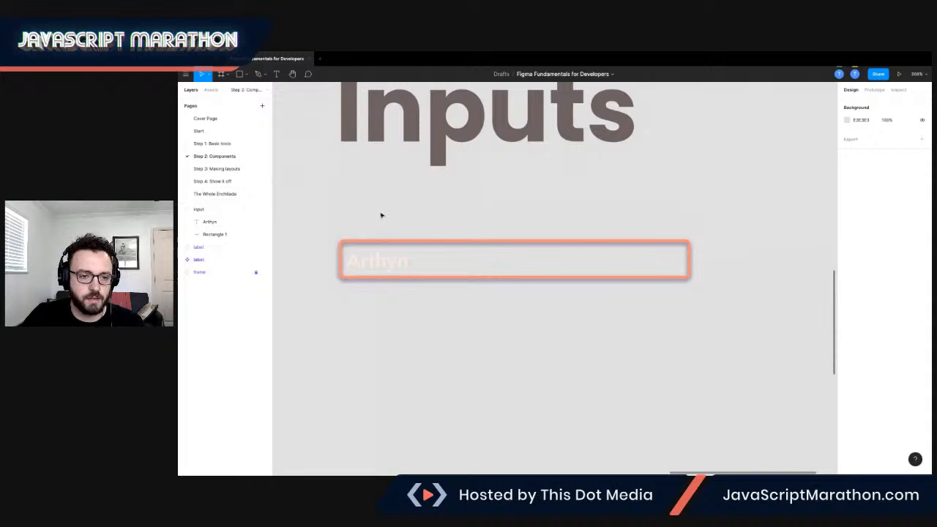
key("ctrl+v")
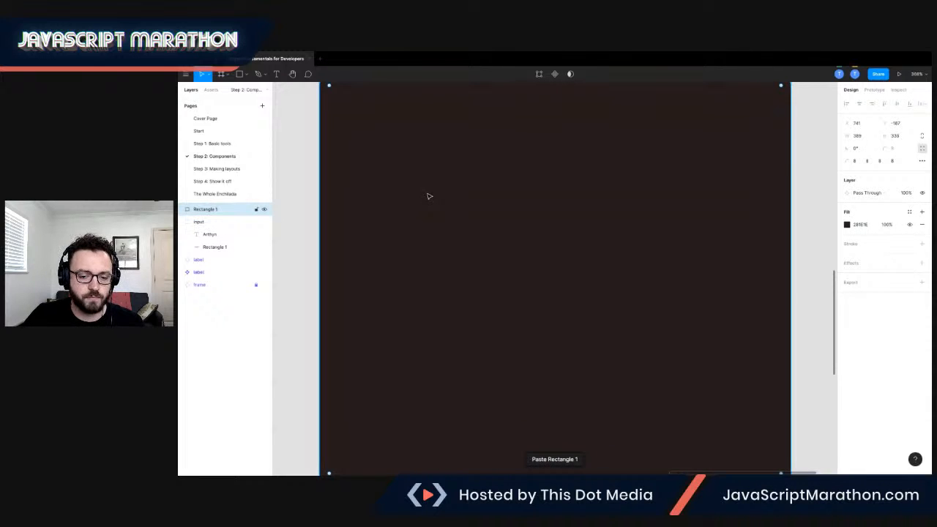
Move the pasted dark rectangle below the input group in the layer order.
scroll(429, 196, "down", 2)
scroll(429, 196, "up", 1)
scroll(429, 196, "left", 1)
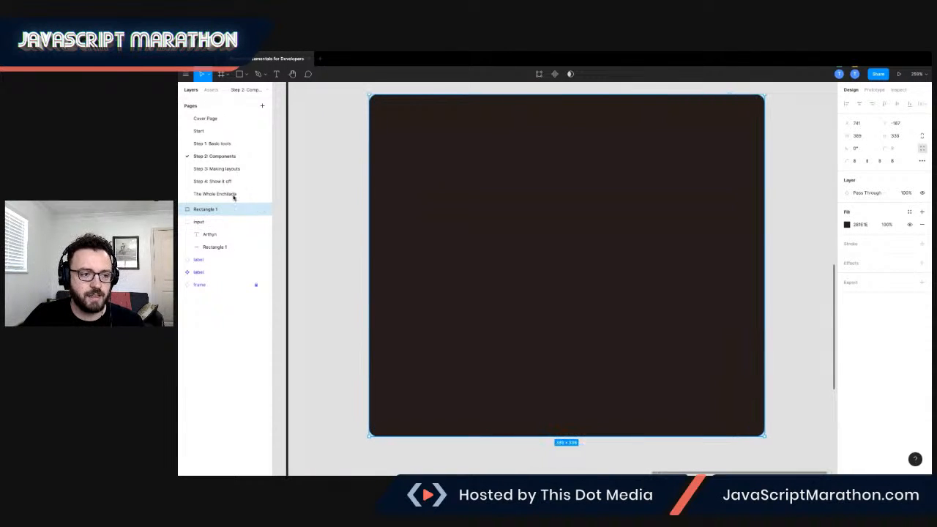
left_click(187, 222)
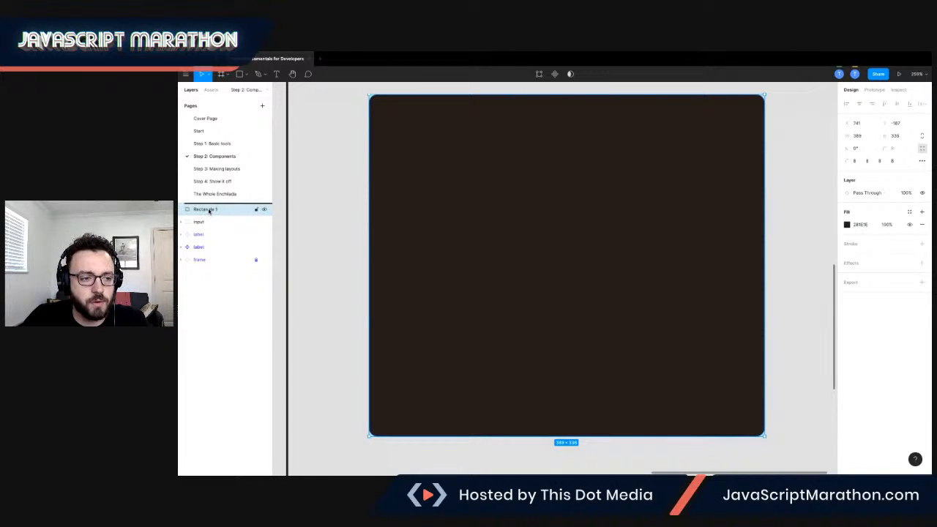
left_click_drag(206, 226, 208, 226)
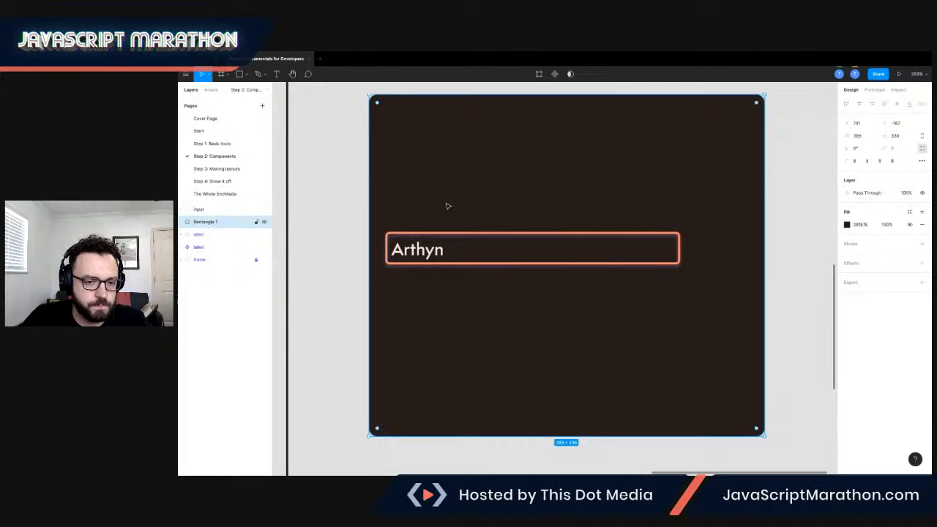
Move the input group higher on the dark rectangle.
left_click_drag(428, 250, 458, 227)
left_click(422, 255)
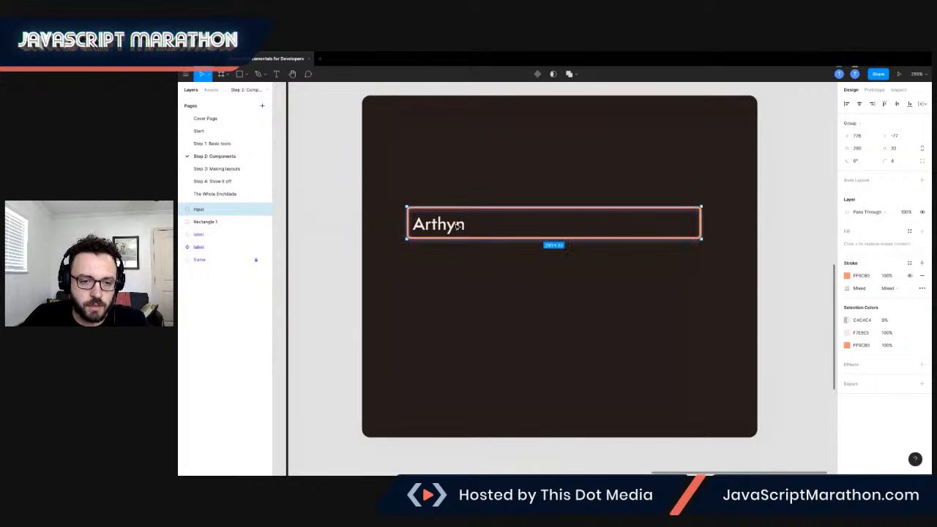
scroll(452, 217, "up", 2)
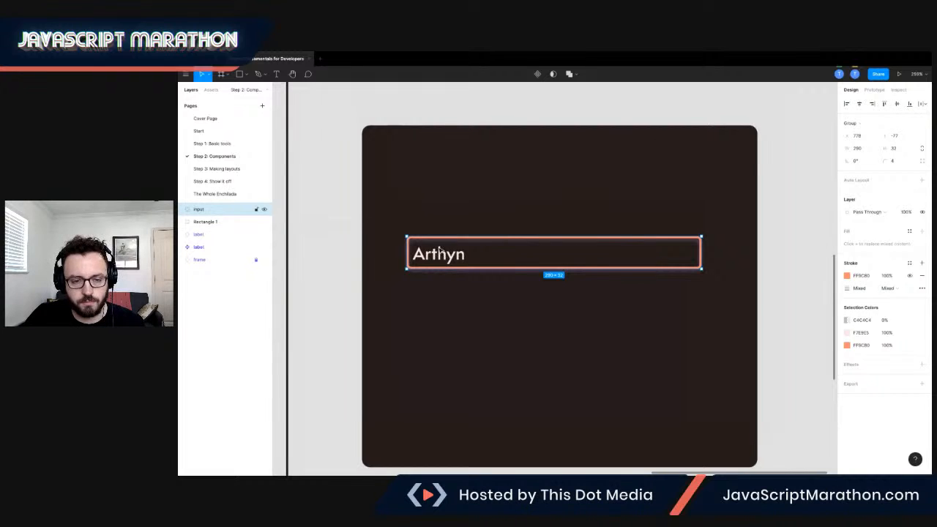
Turn the input group into a component and duplicate it as an instance below the original.
right_click(440, 251)
left_click(471, 388)
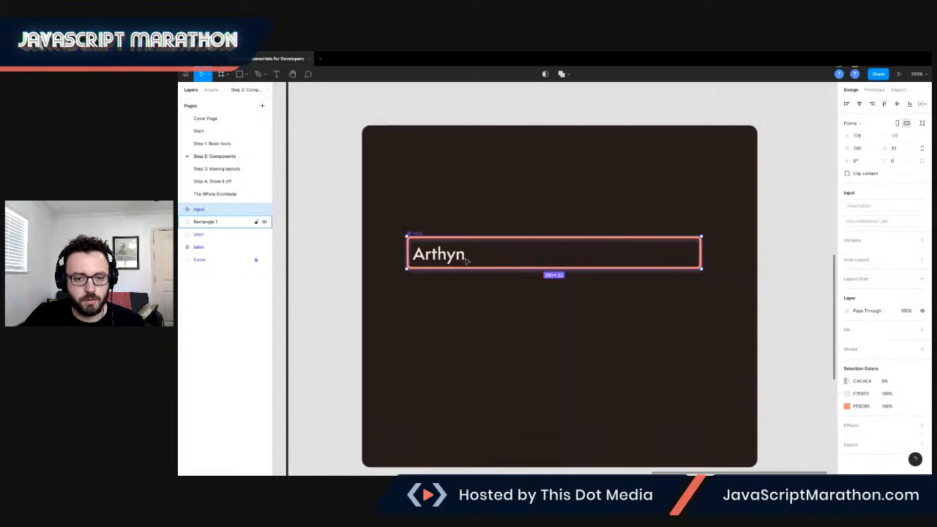
scroll(466, 262, "down", 1)
left_click_drag(455, 242, 454, 320)
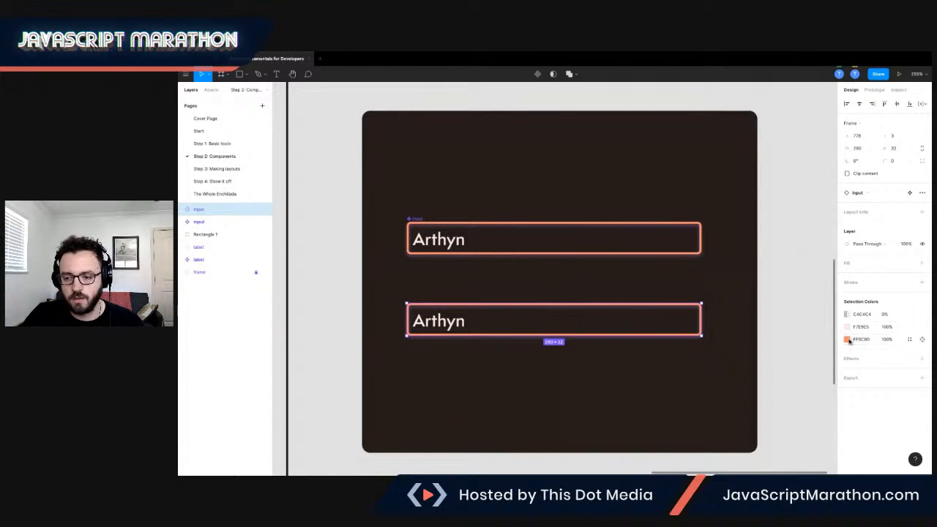
Try a different orange accent color on the input component, then restore it to the FF6C80 document swatch.
left_click(847, 340)
left_click_drag(801, 327, 804, 311)
left_click(780, 293)
left_click(621, 236)
left_click(847, 405)
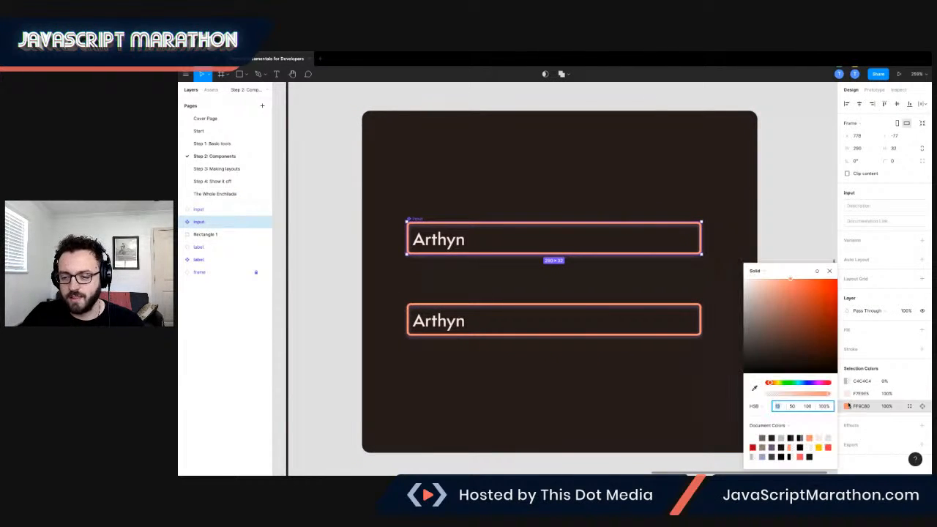
mouse_move(786, 309)
left_mouse_down()
mouse_move(790, 318)
mouse_move(778, 300)
mouse_move(815, 334)
mouse_move(798, 307)
left_mouse_up()
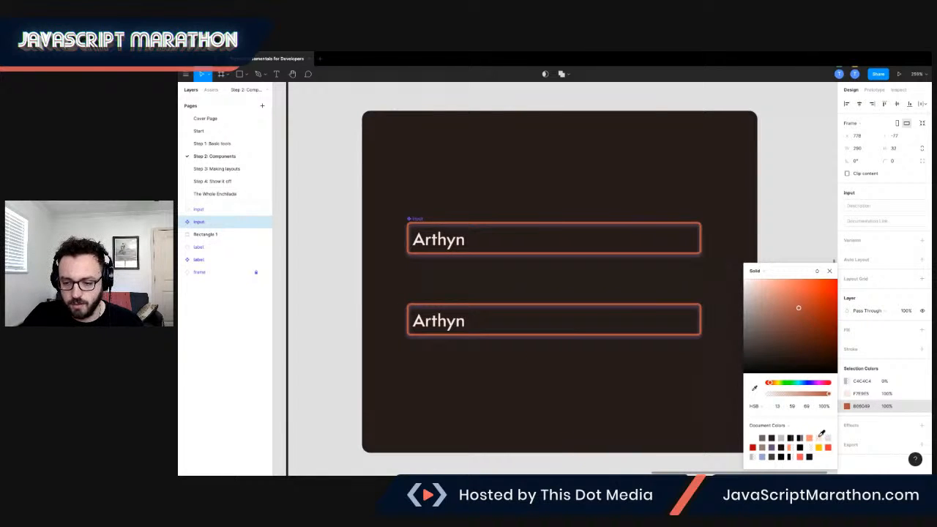
left_click(810, 438)
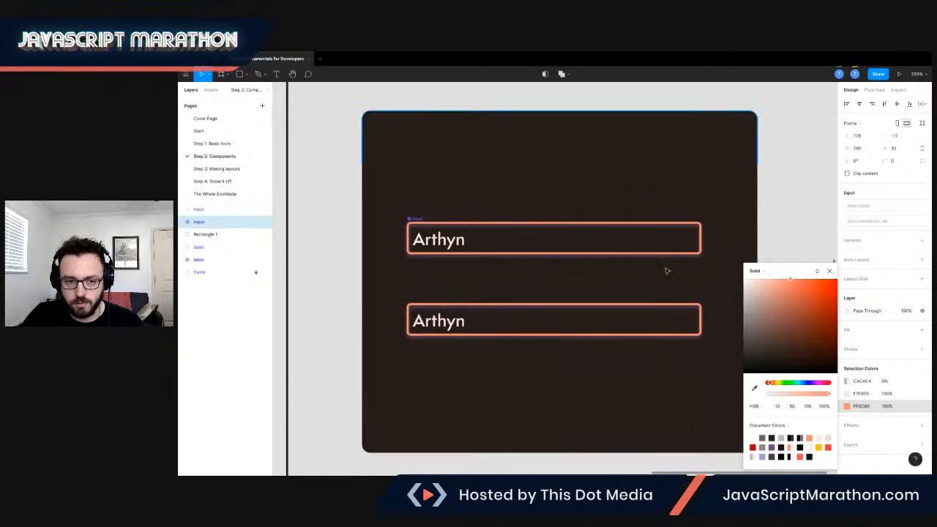
left_click(602, 190)
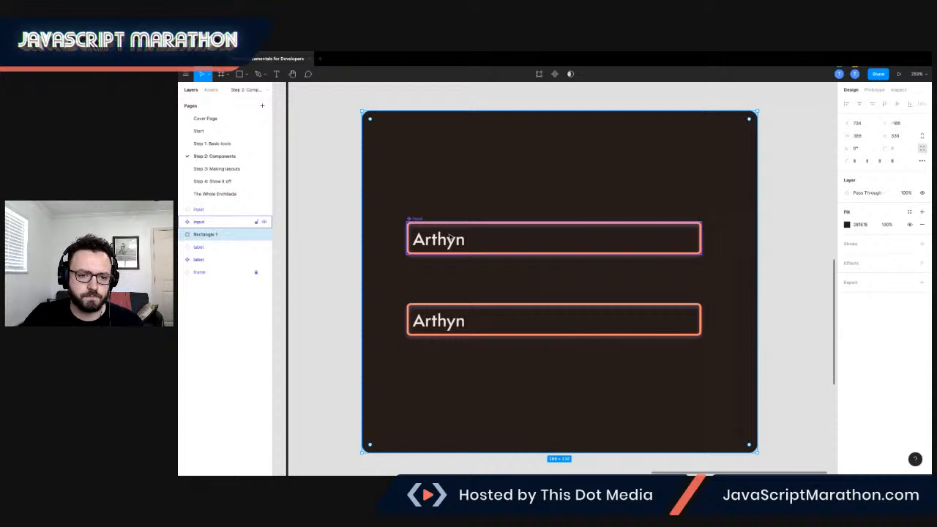
left_click(183, 222)
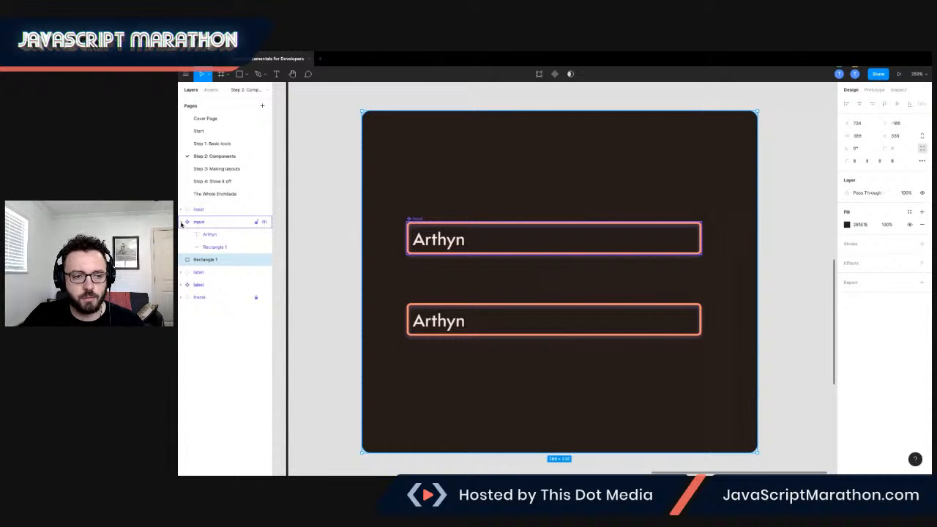
left_click(183, 222)
Draw a rectangle about 129 × 28 just below the Buttons heading.
scroll(445, 195, "down", 5)
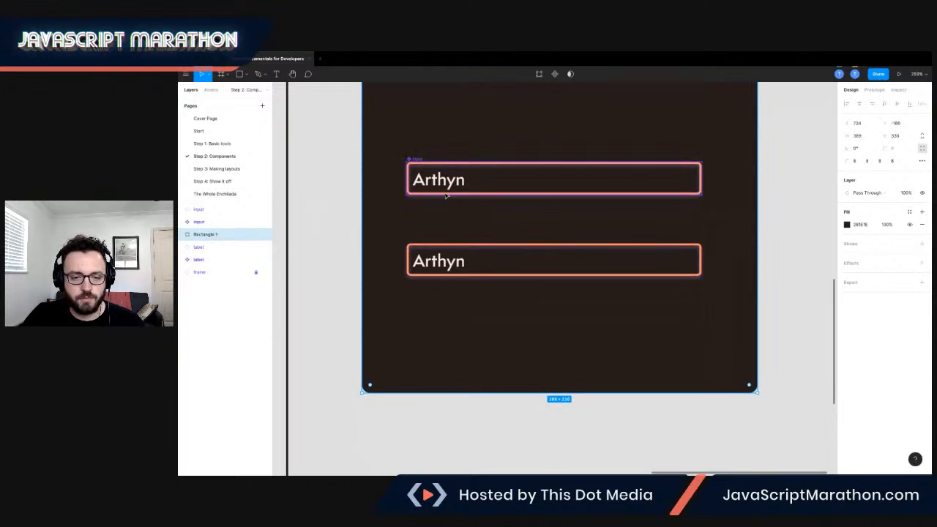
scroll(448, 196, "down", 3)
scroll(448, 194, "down", 3)
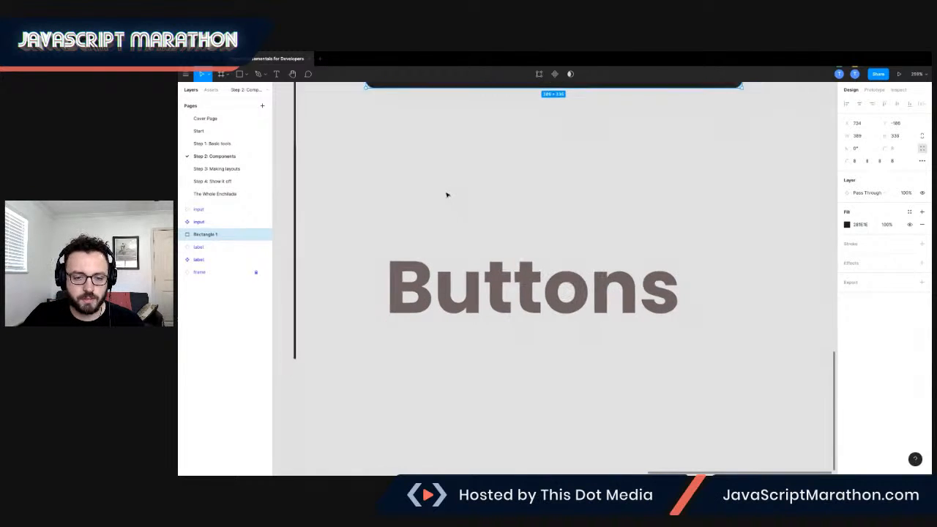
scroll(450, 194, "down", 3)
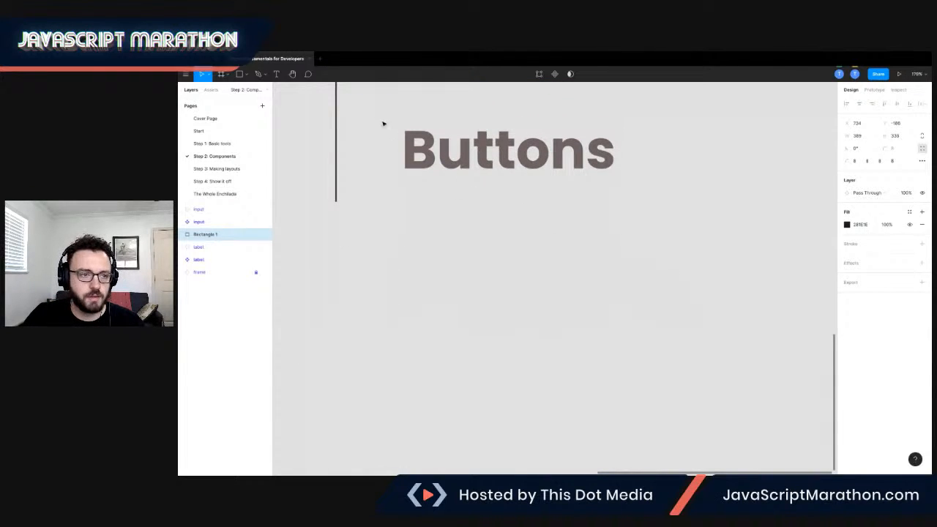
left_click(240, 75)
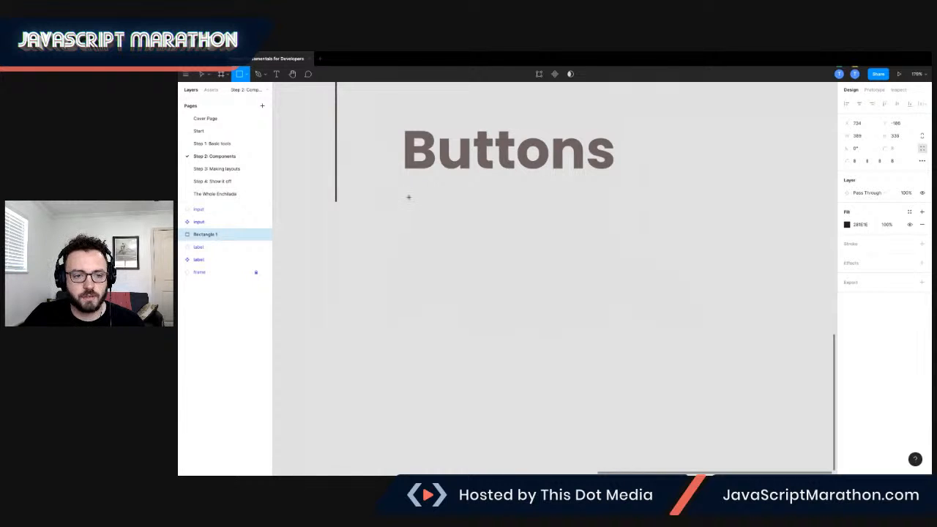
mouse_move(404, 196)
left_mouse_down()
mouse_move(504, 242)
mouse_move(495, 212)
mouse_move(472, 208)
left_mouse_up()
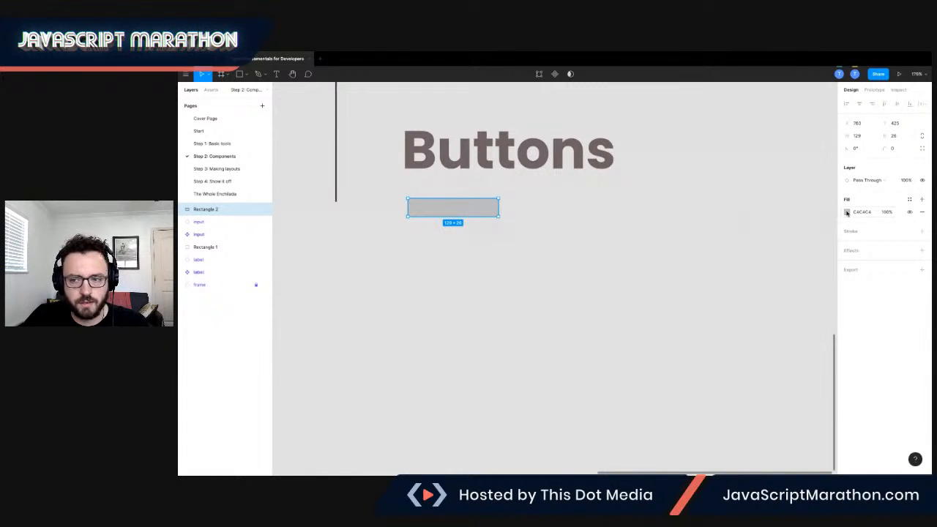
Fill the new rectangle with the dark red B60606 document color, matching the Generate button on the Start page.
left_click(230, 132)
scroll(509, 317, "down", 3)
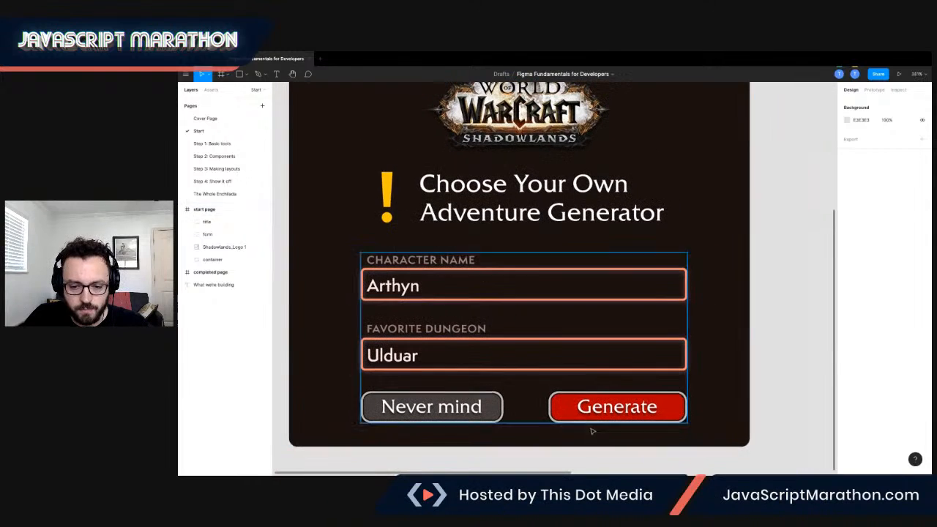
scroll(628, 407, "down", 2)
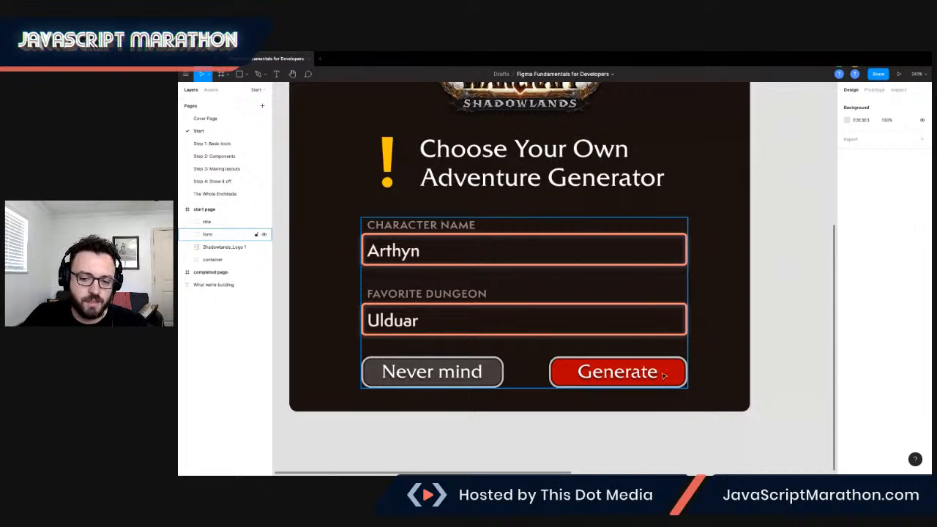
left_click(233, 157)
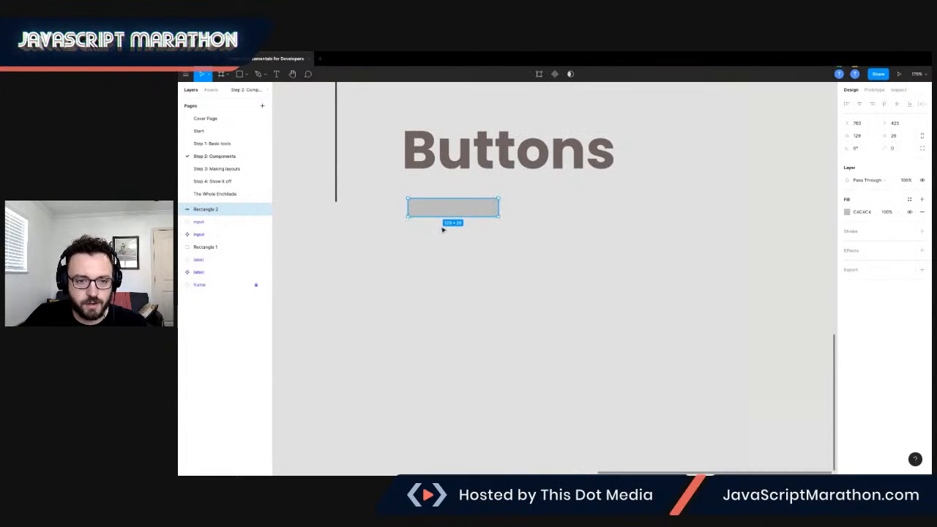
left_click(847, 211)
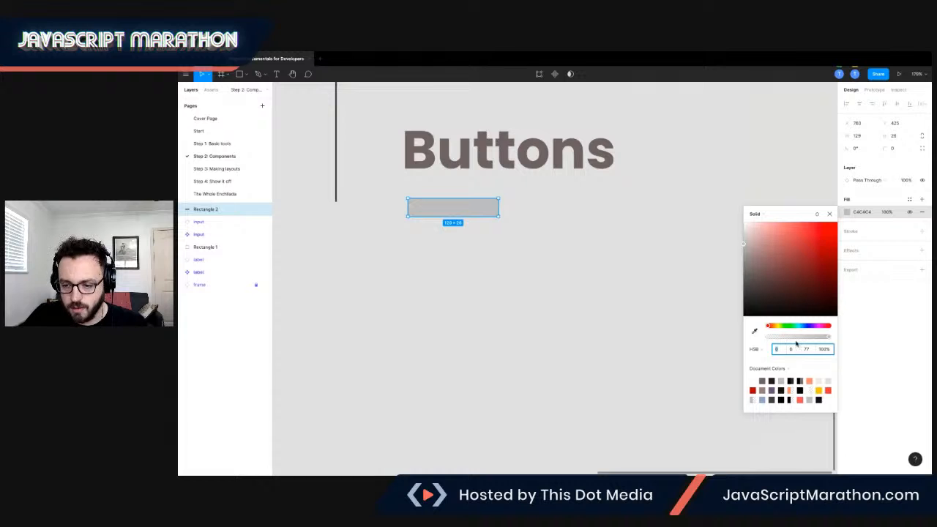
left_click(753, 390)
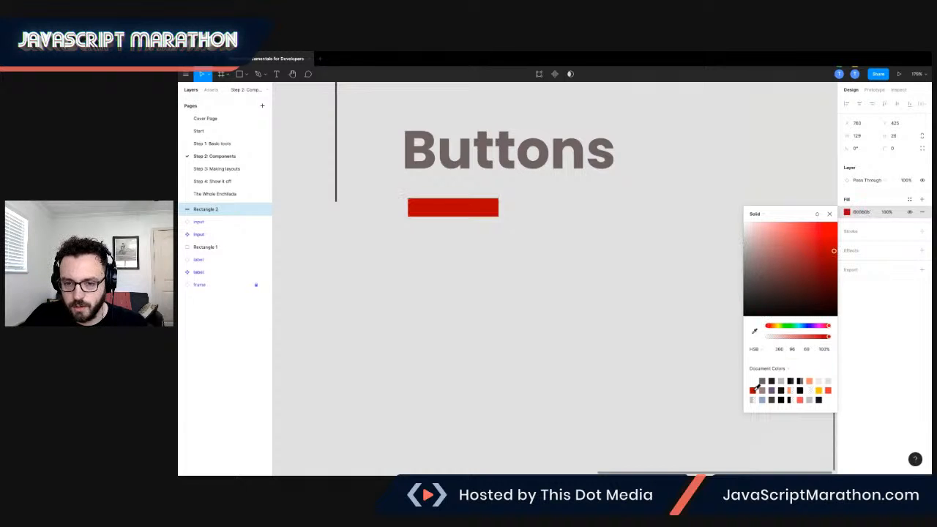
Add a stroke to the rectangle and color it E3E3E3 from the document colors.
scroll(666, 224, "left", 2)
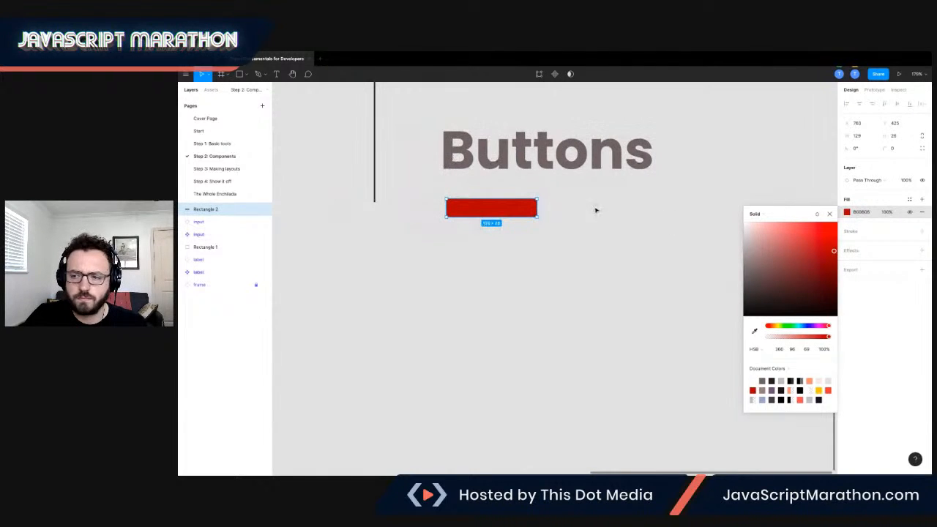
left_click(883, 233)
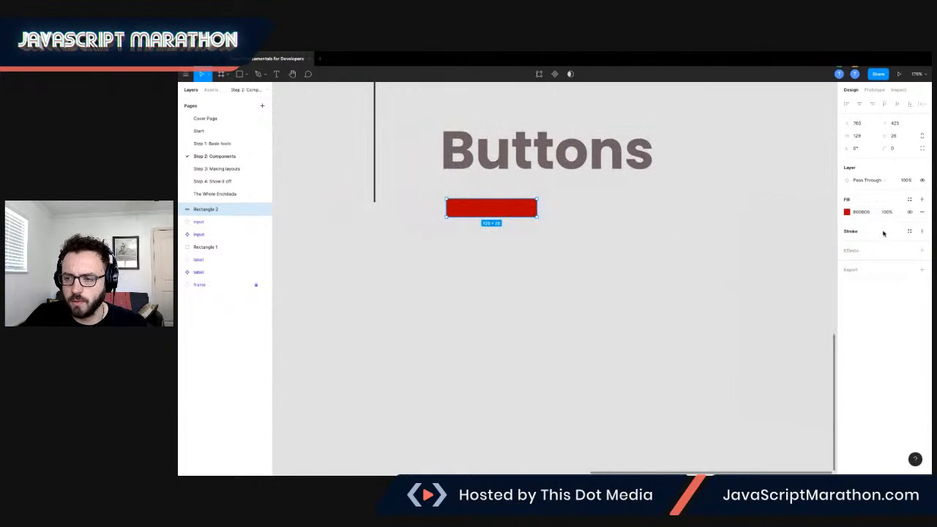
left_click(921, 232)
left_click(849, 245)
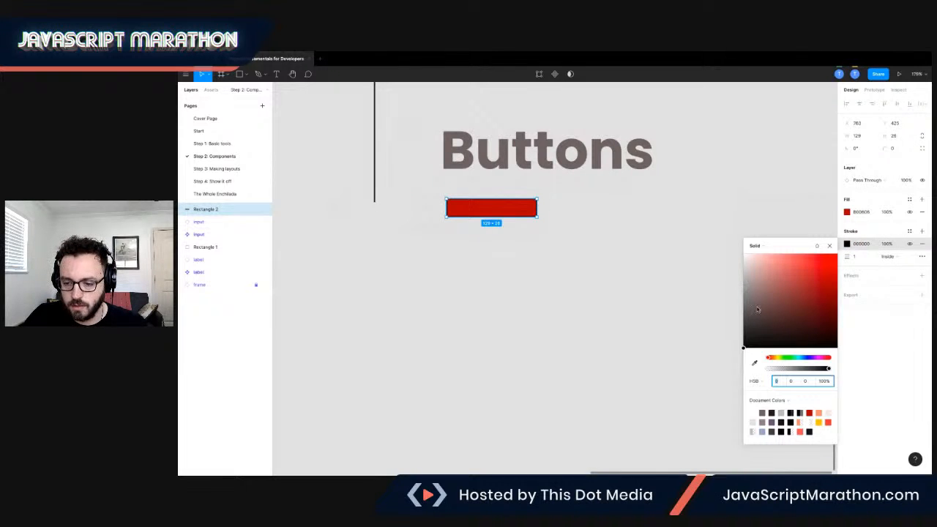
left_click(757, 420)
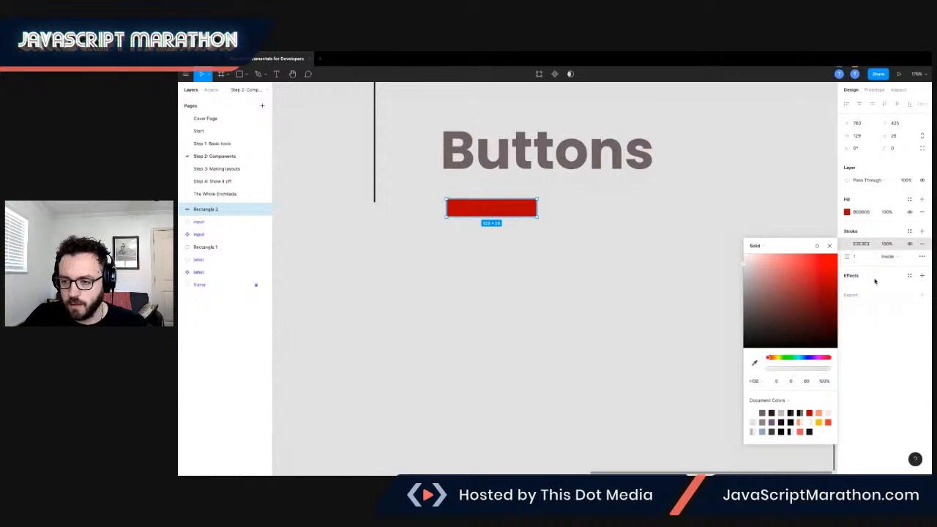
Add a drop shadow to the rectangle with Y offset 0, blur 0 and spread 1.
left_click(920, 277)
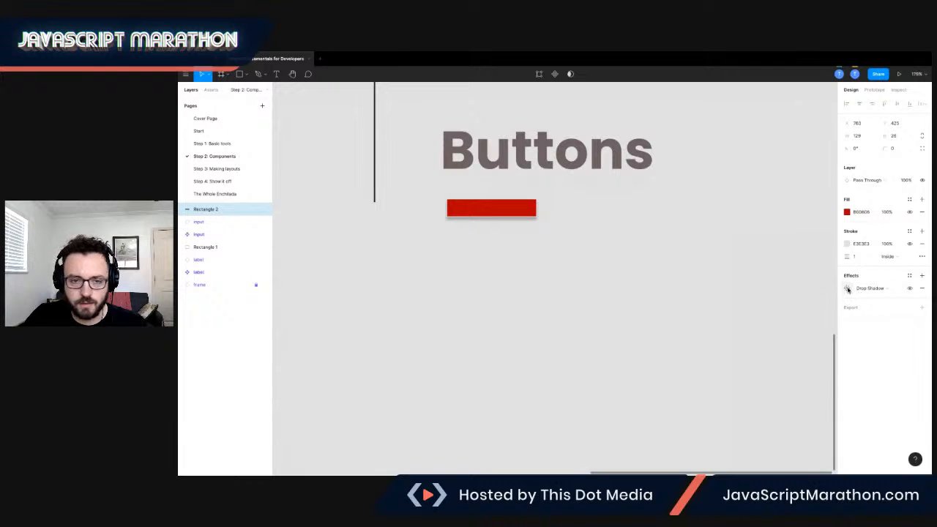
scroll(579, 221, "up", 5)
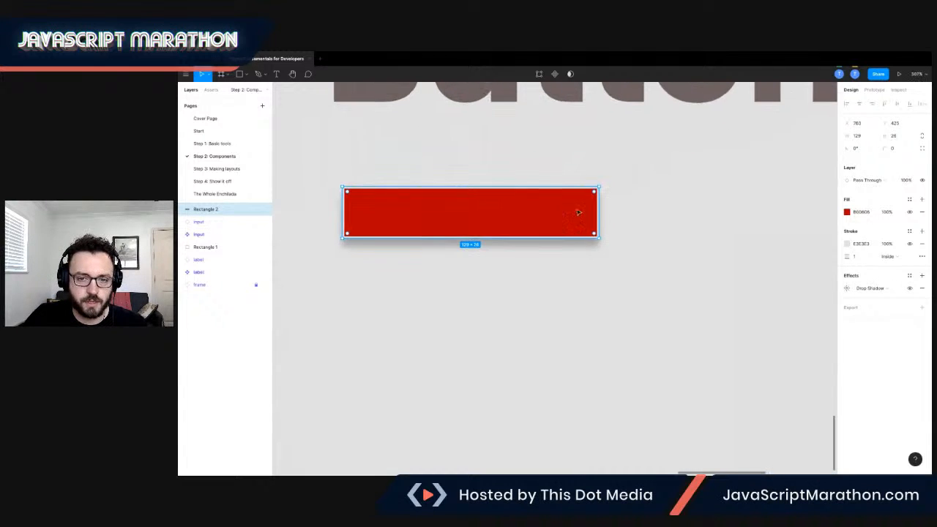
left_click(849, 289)
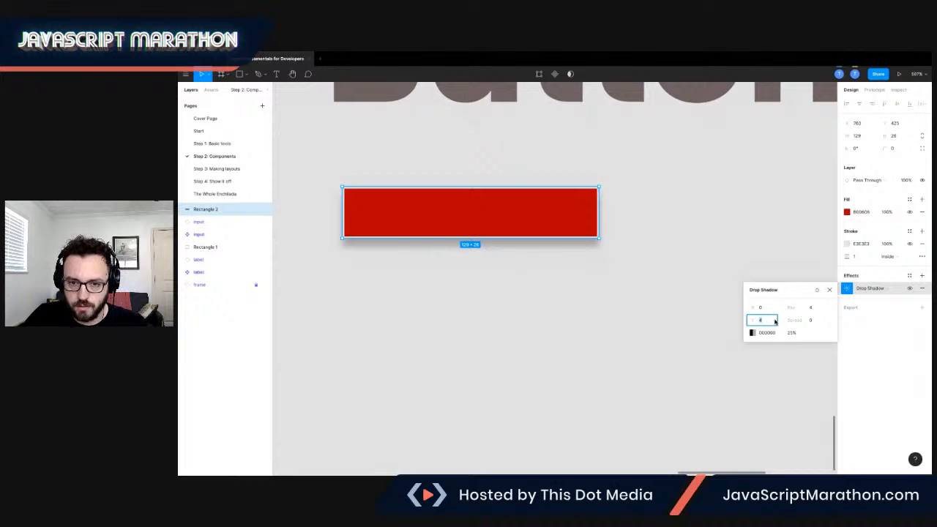
left_click_drag(786, 304, 810, 308)
left_click(811, 323)
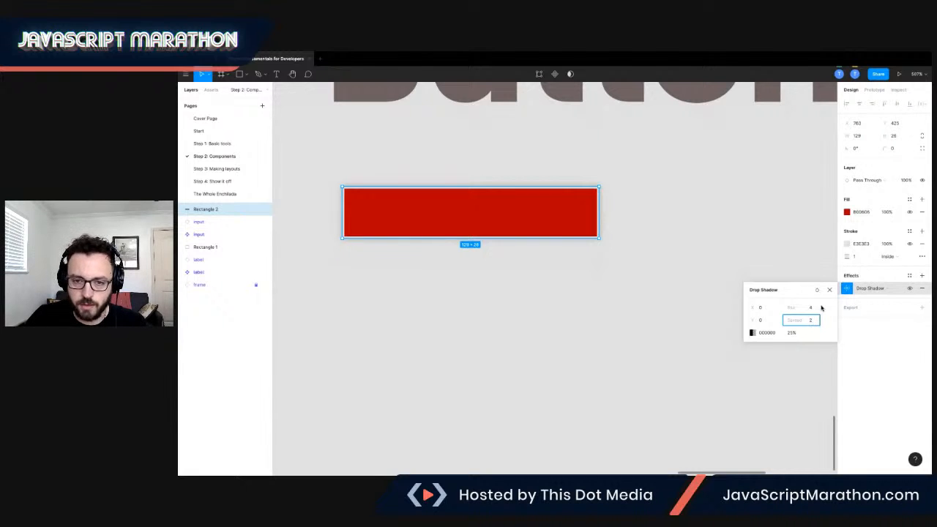
key("Tab")
left_click(812, 320)
type("1")
key("Tab")
left_click(813, 307)
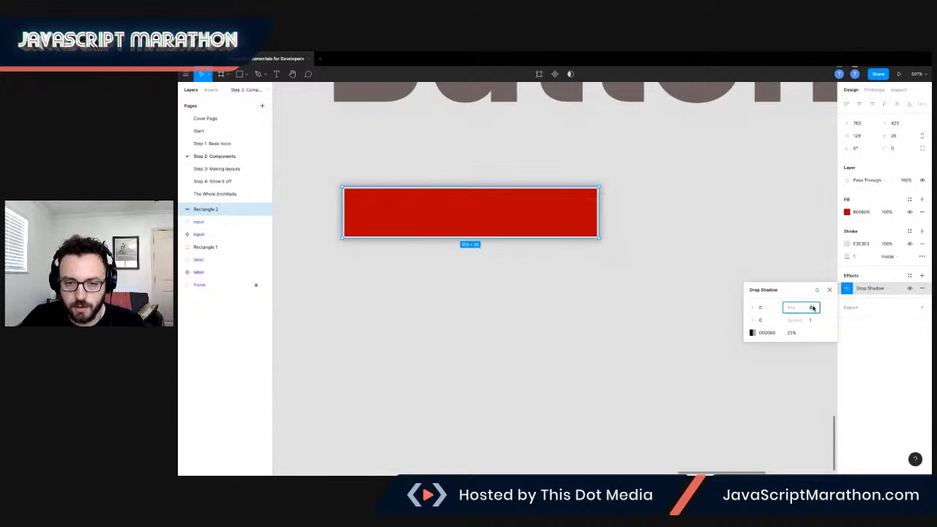
type("0")
key("Return")
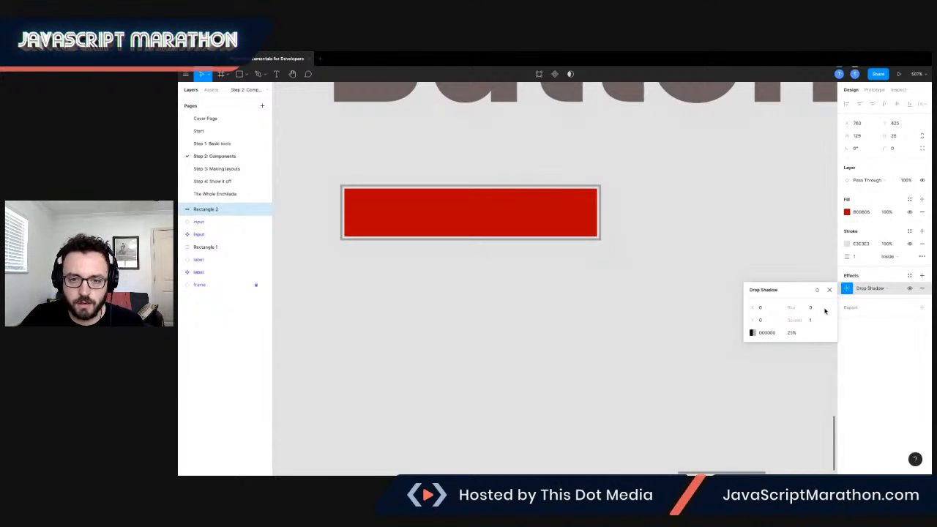
Set the drop shadow's opacity to 100%.
left_click(762, 333)
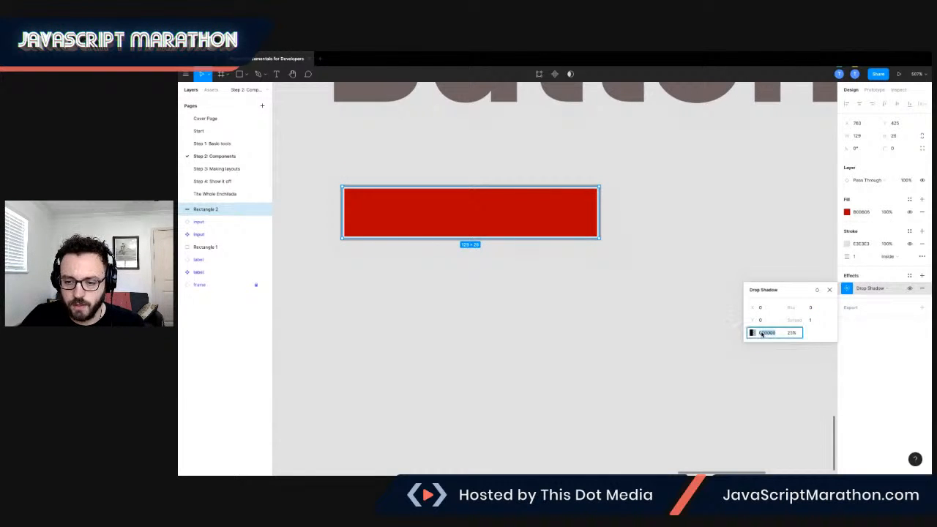
left_click(791, 333)
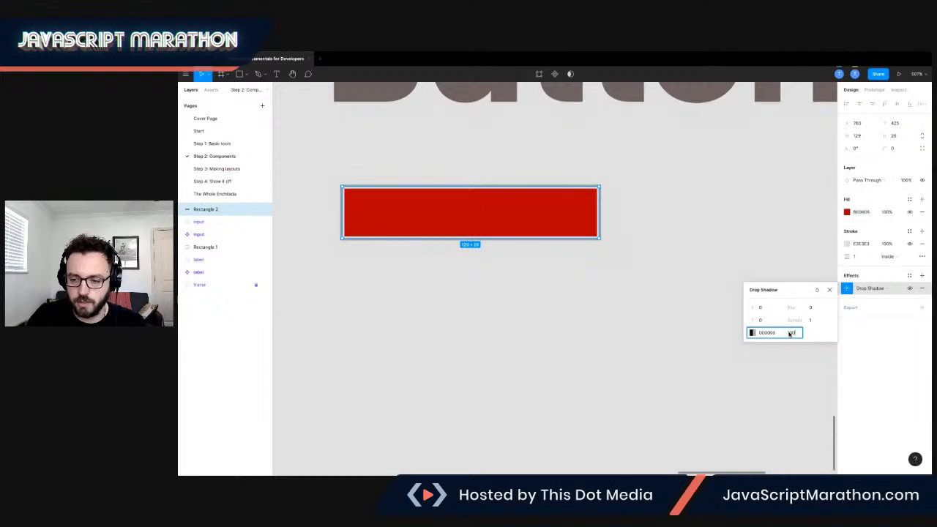
type("100")
key("Return")
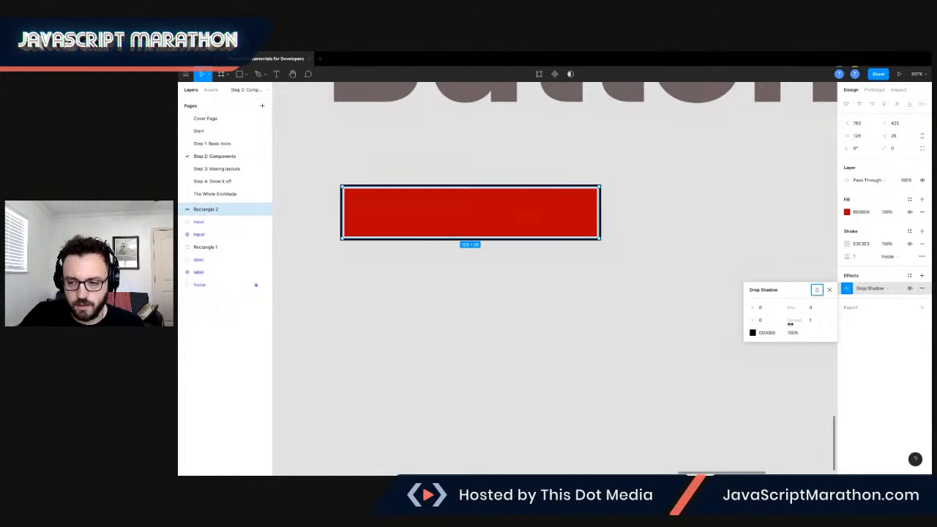
Set the rectangle's corner radius to 18.
left_click(888, 149)
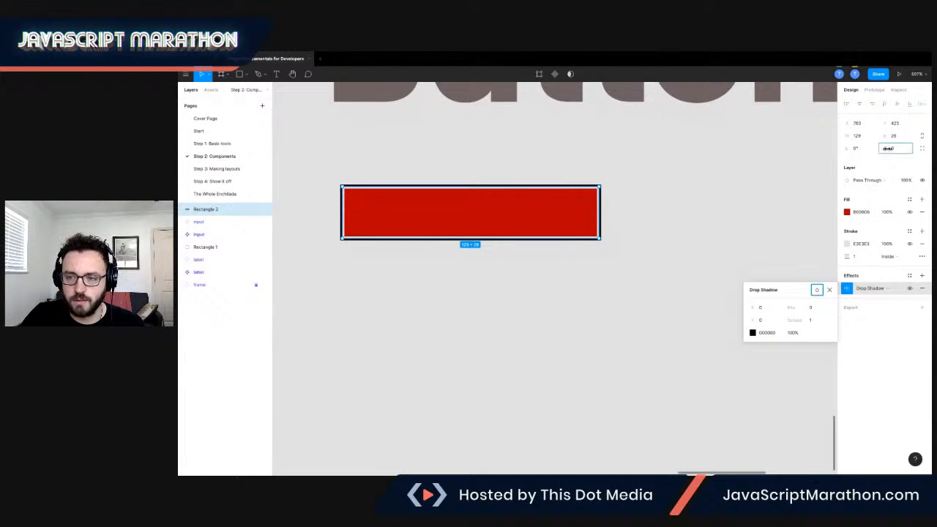
left_click_drag(888, 149, 205, 146)
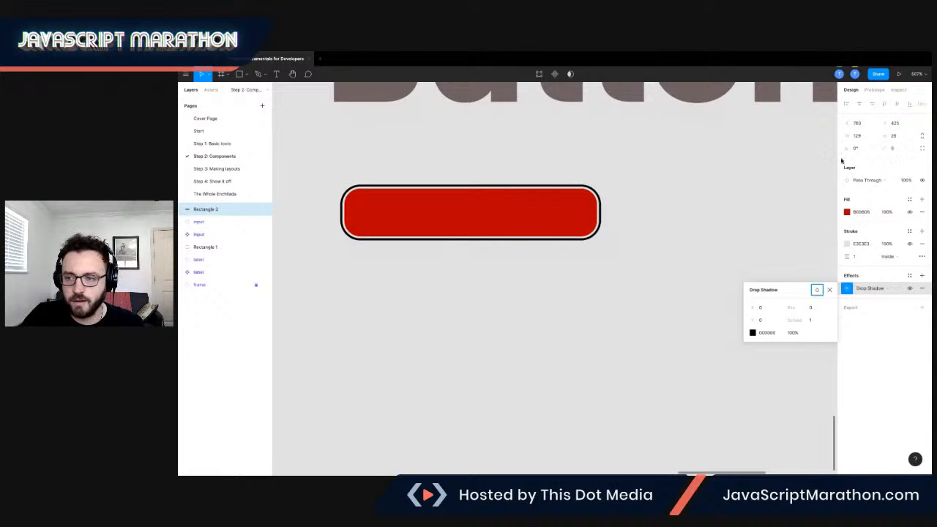
left_click(886, 148)
left_click_drag(903, 149, 890, 150)
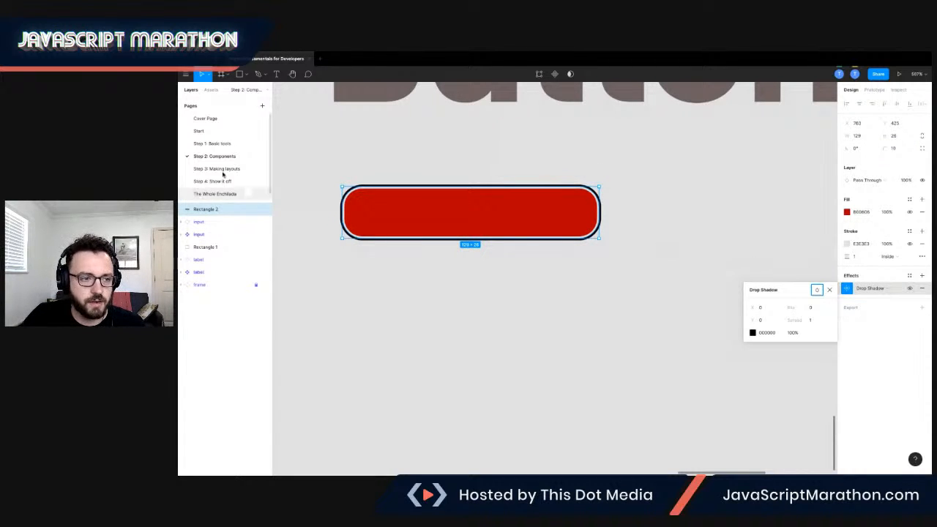
Inspect the Generate button's inner layers and their styling on the Start page.
left_click(199, 131)
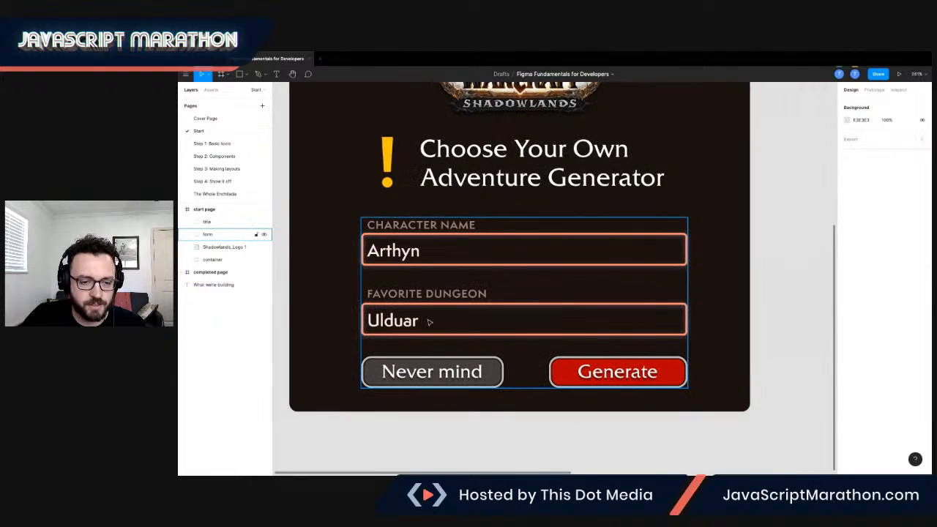
double_click(563, 376)
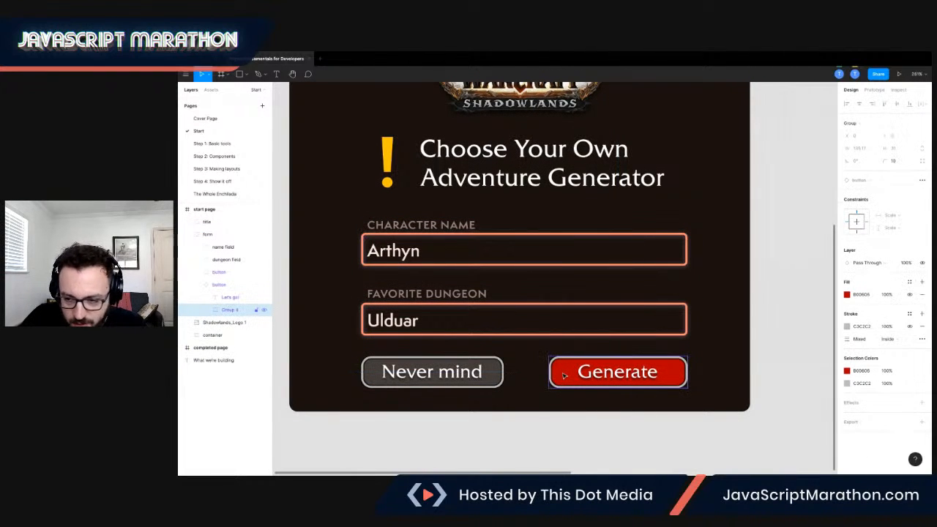
double_click(563, 376)
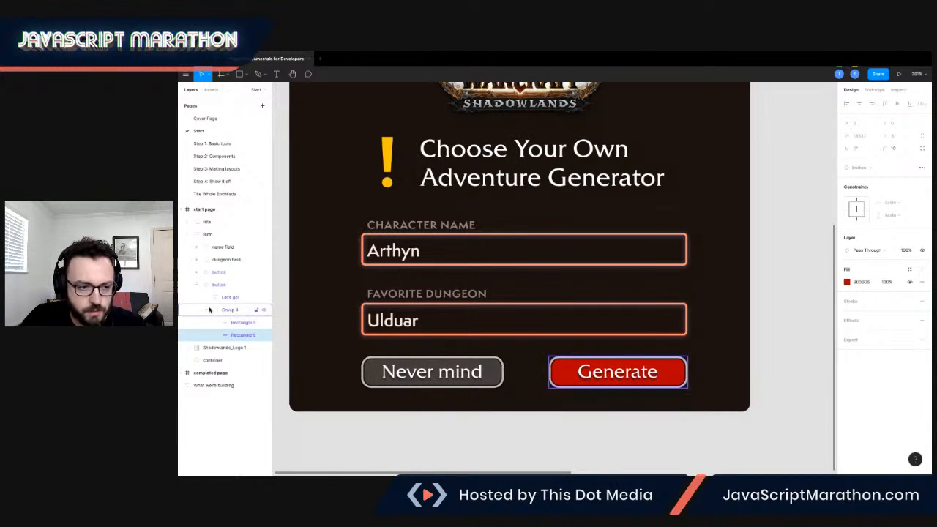
left_click(229, 326)
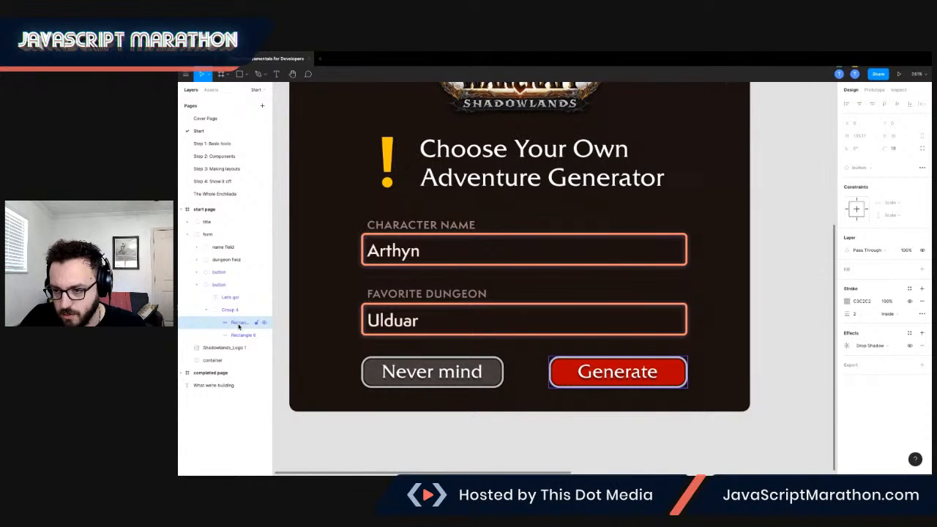
Check the Generate button's drop shadow settings and return to the Step 2: Components page.
left_click(850, 346)
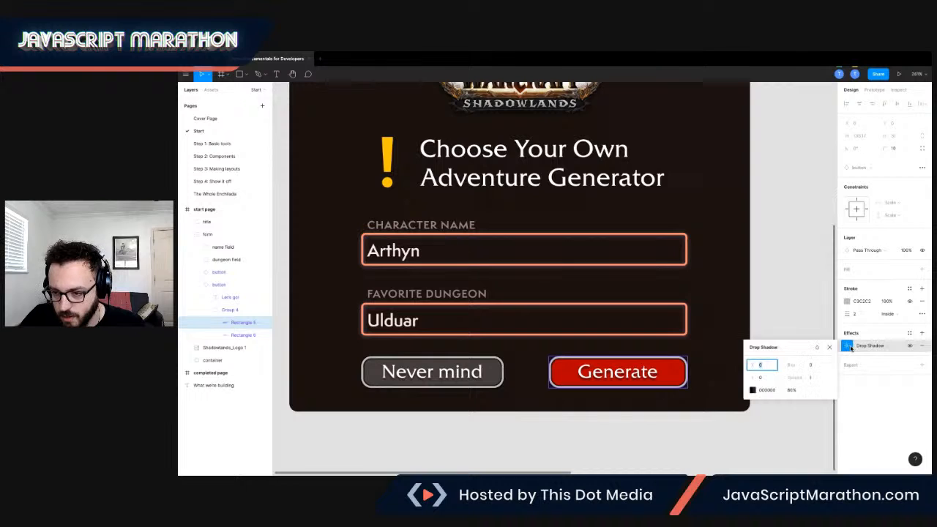
left_click(850, 347)
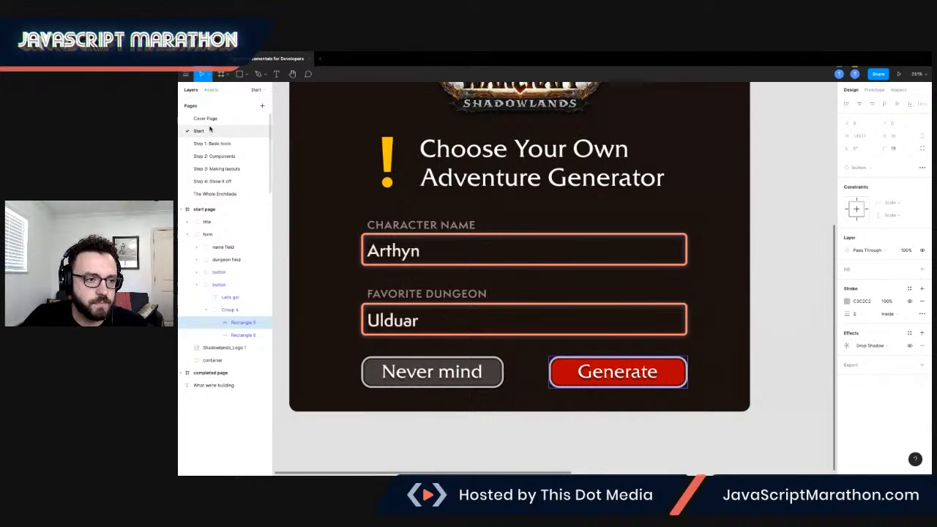
left_click(221, 157)
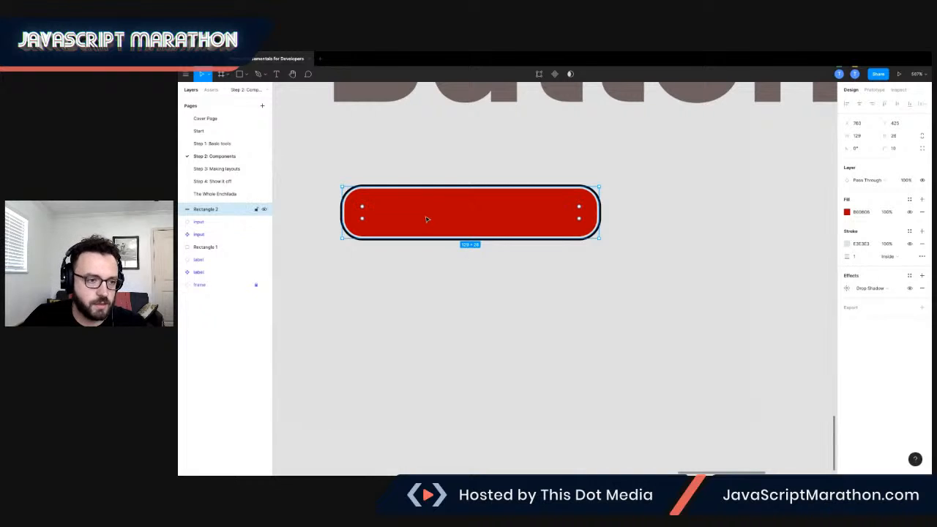
Duplicate the red button rectangle and set the copy's fill opacity to 0%.
key("ctrl+d")
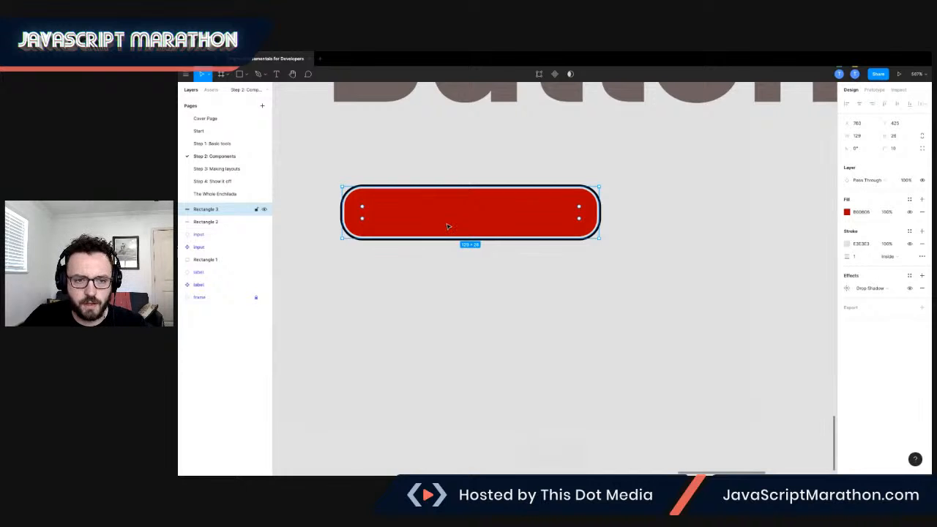
left_click(887, 212)
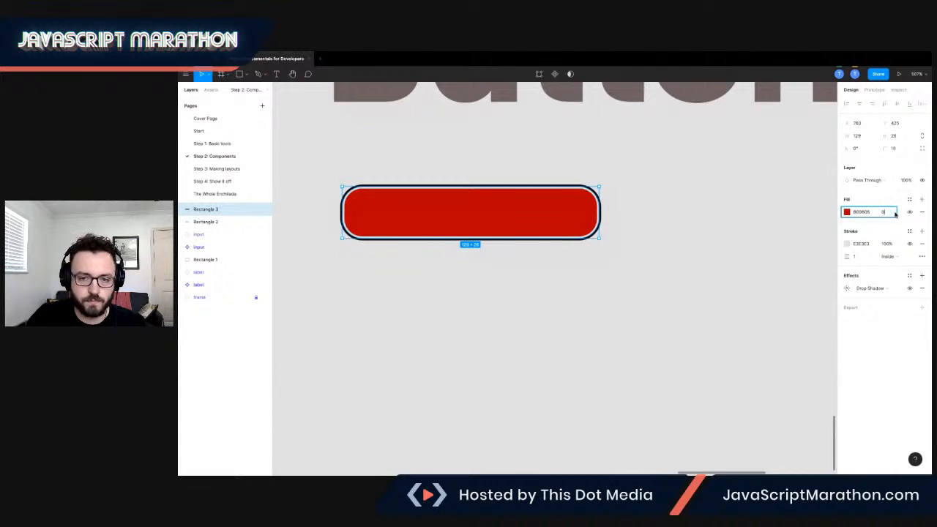
type("0")
key("Return")
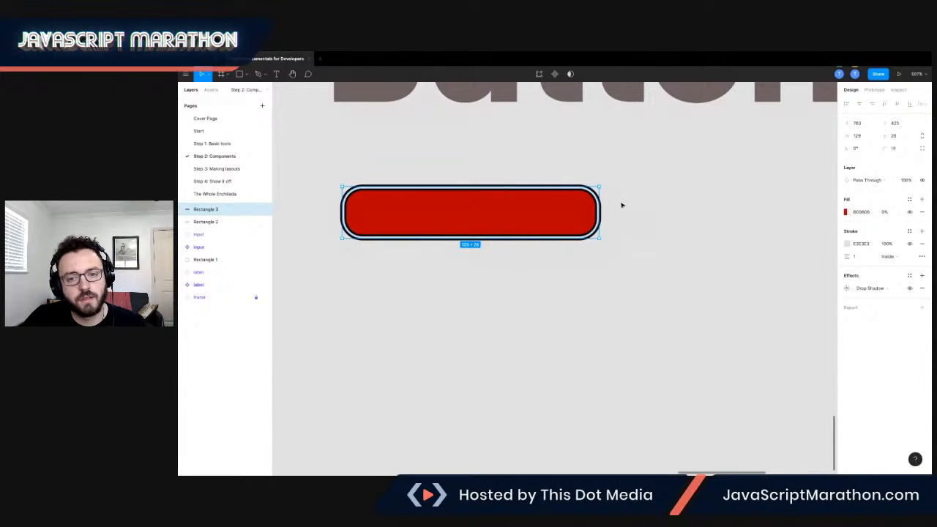
left_click(613, 205)
Add a text box reading Generate across the button rectangle.
scroll(459, 205, "left", 1)
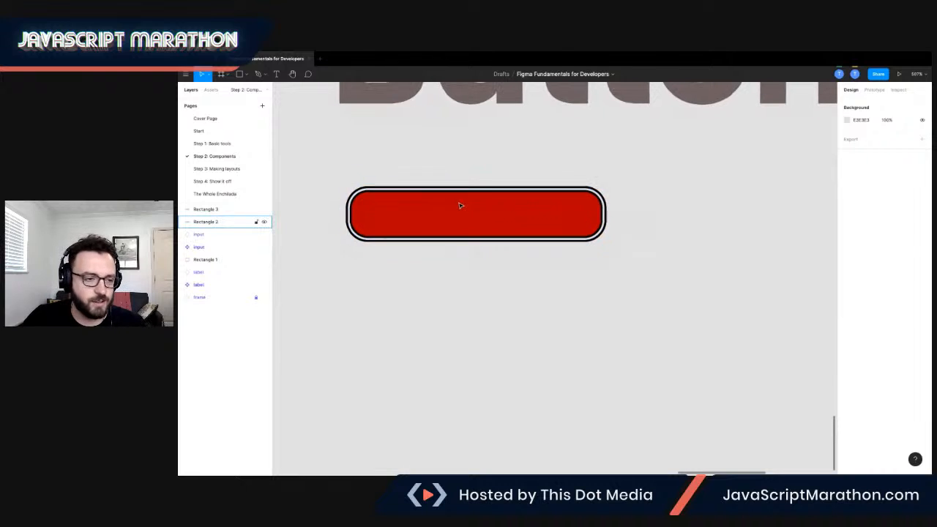
scroll(472, 211, "up", 2)
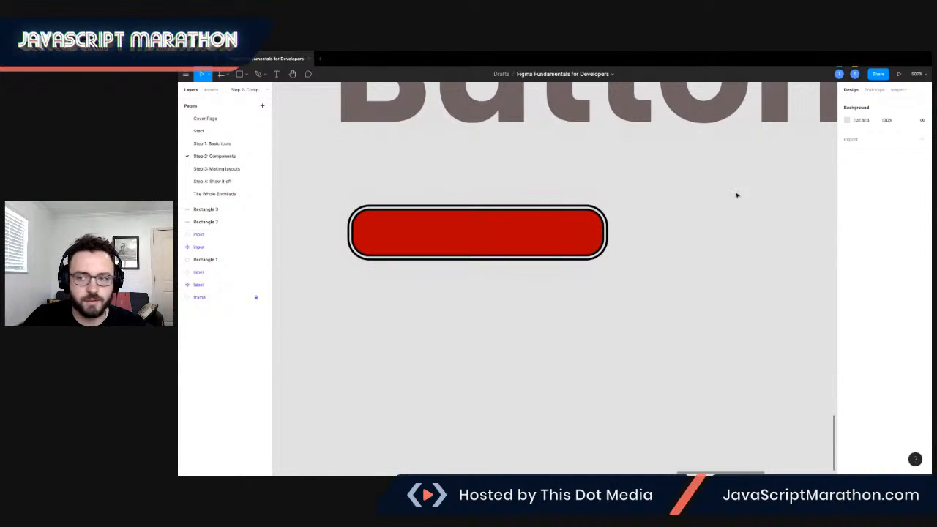
left_click(276, 74)
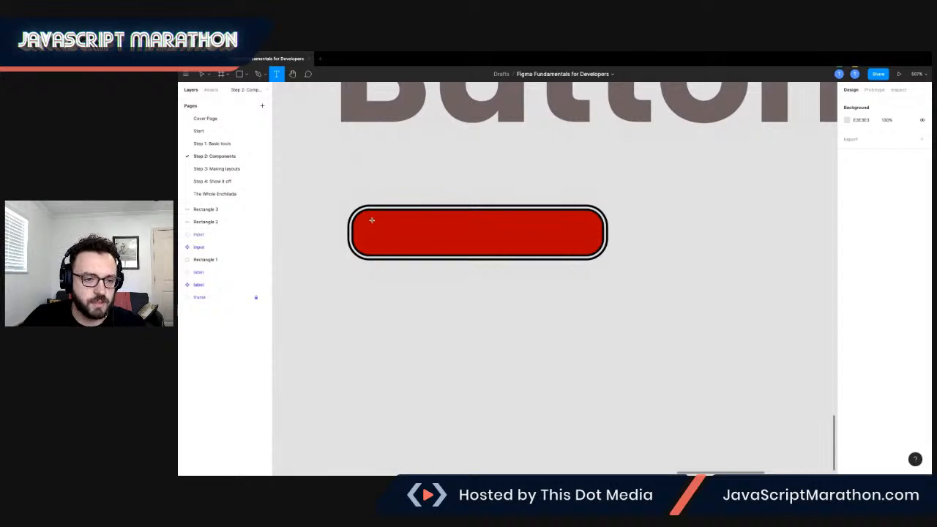
left_click_drag(362, 219, 592, 251)
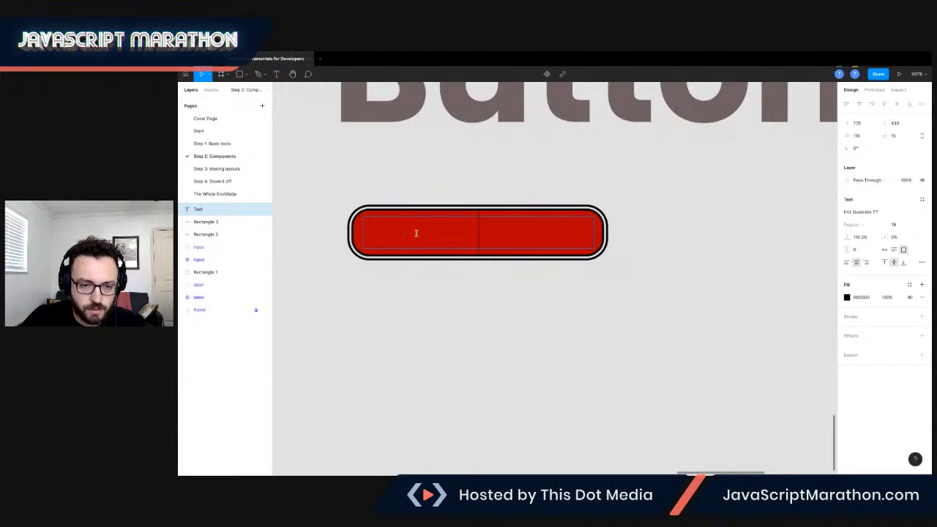
type("Generate")
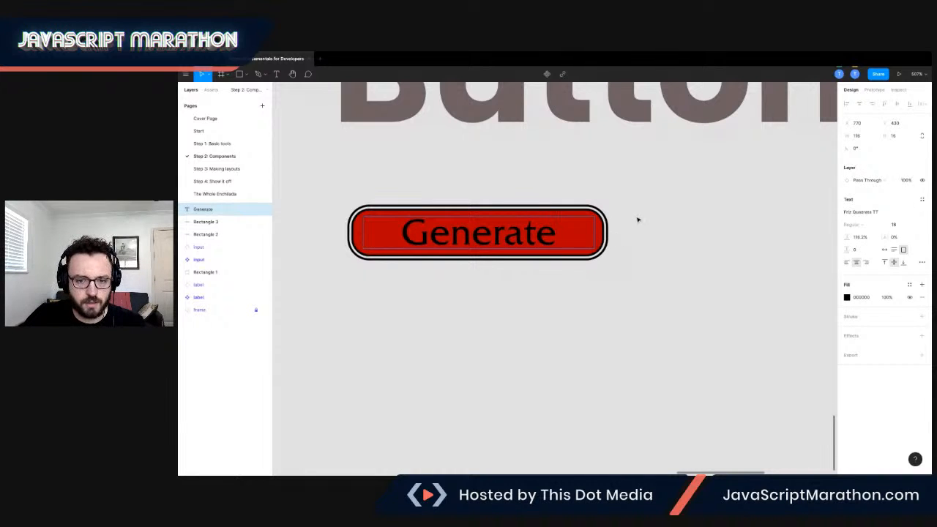
key("Escape")
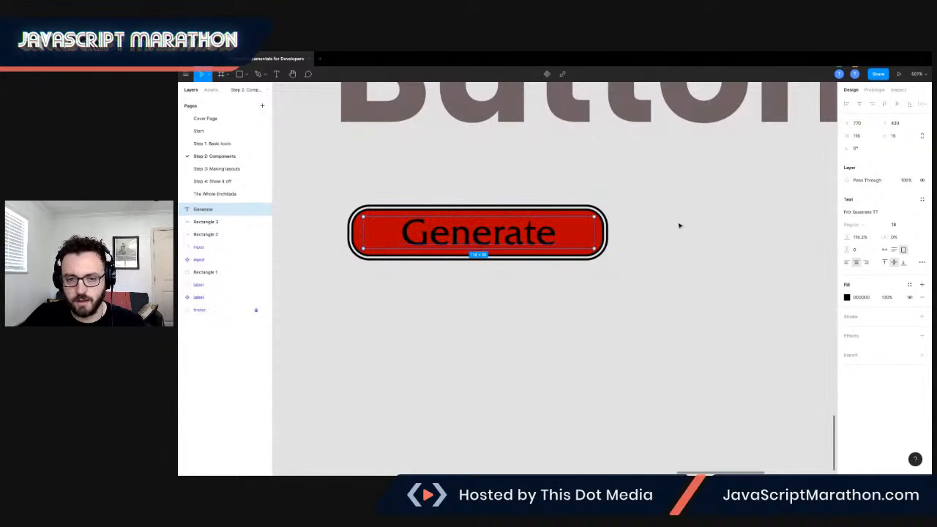
Set the Generate text colour to white FEFEFE.
left_click(847, 297)
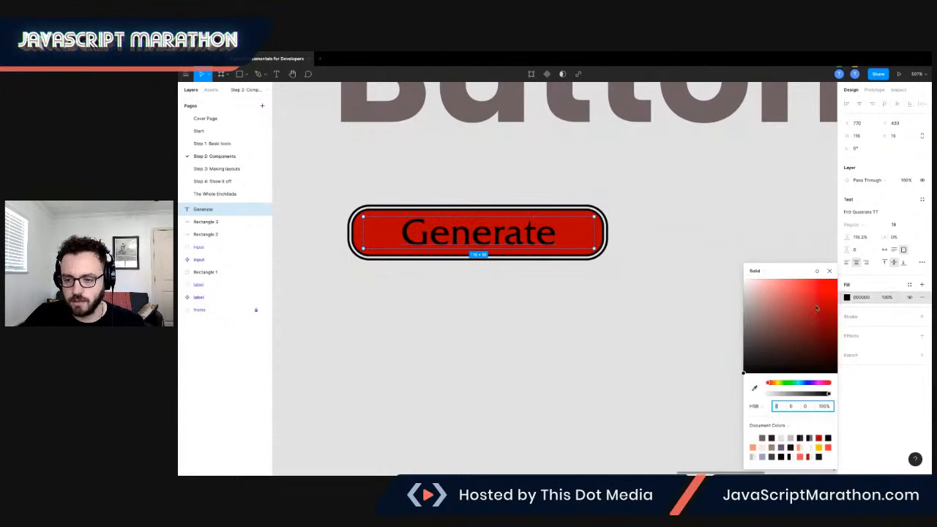
left_click(746, 286)
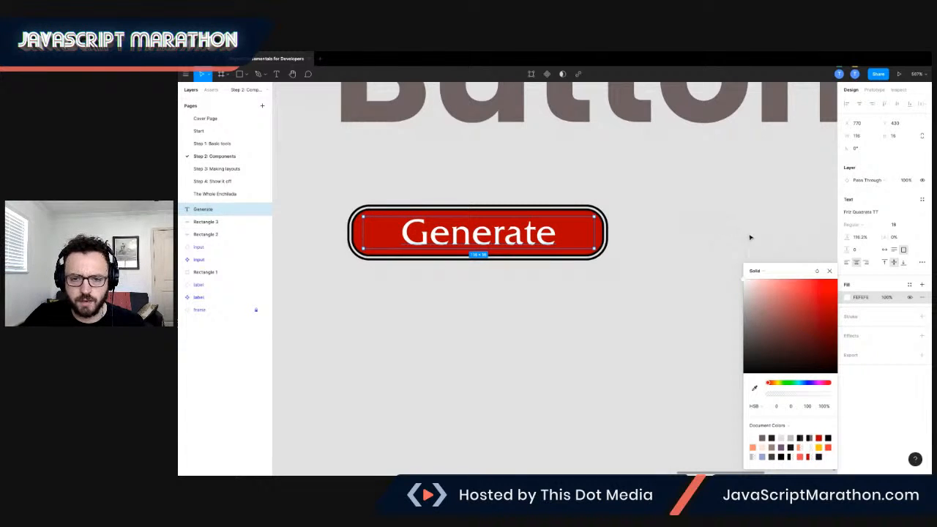
left_click(878, 339)
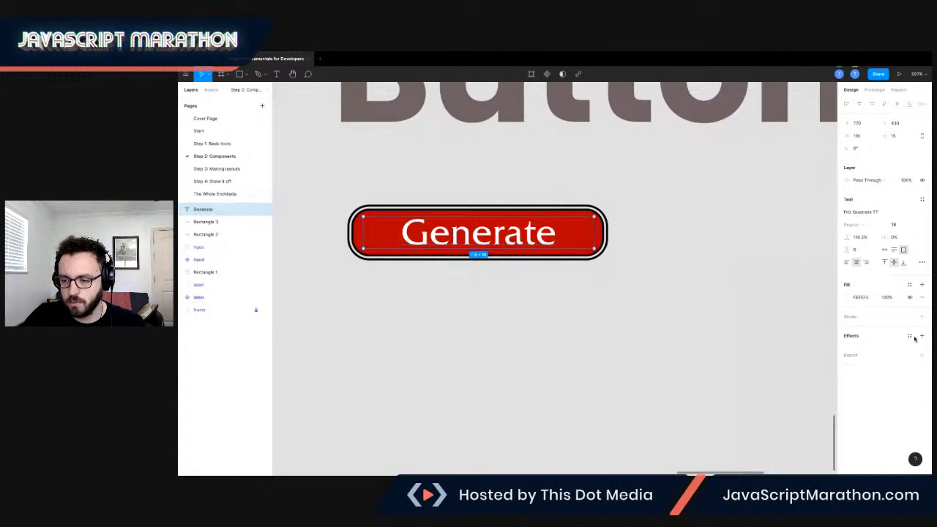
Add a drop shadow to the Generate text with Y offset 2 and opacity 50%.
left_click(922, 335)
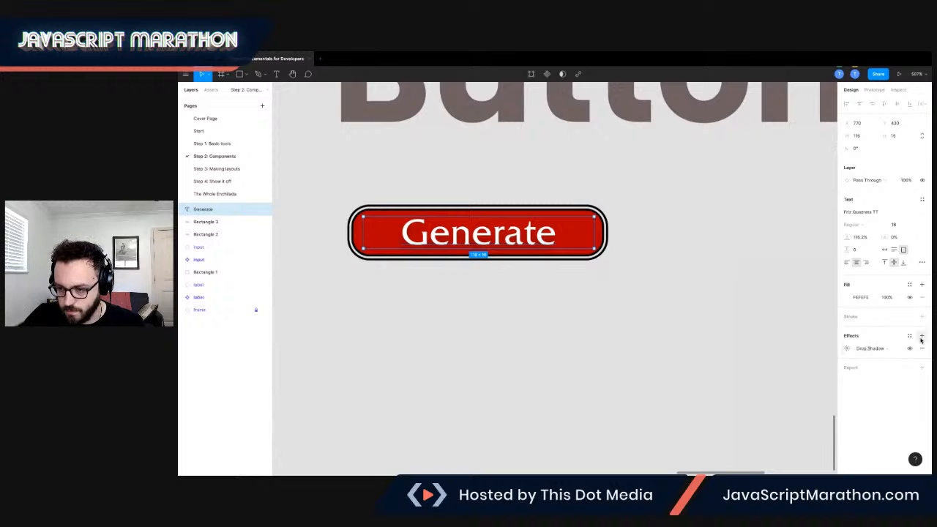
left_click(847, 348)
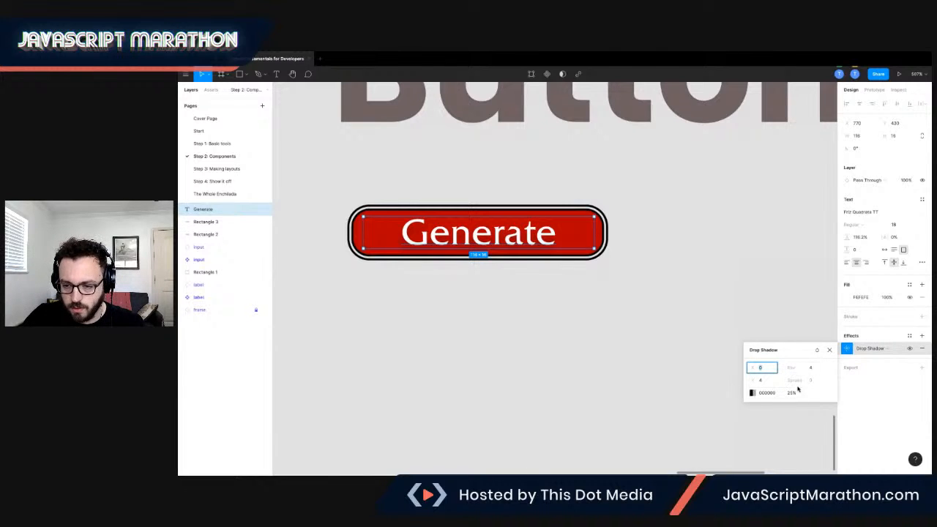
left_click(761, 380)
type("2")
key("Tab")
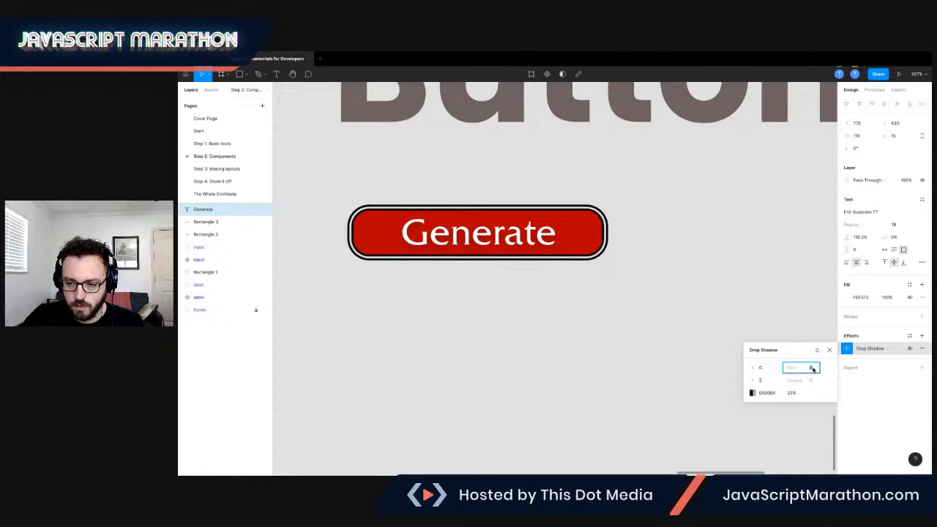
left_click(788, 395)
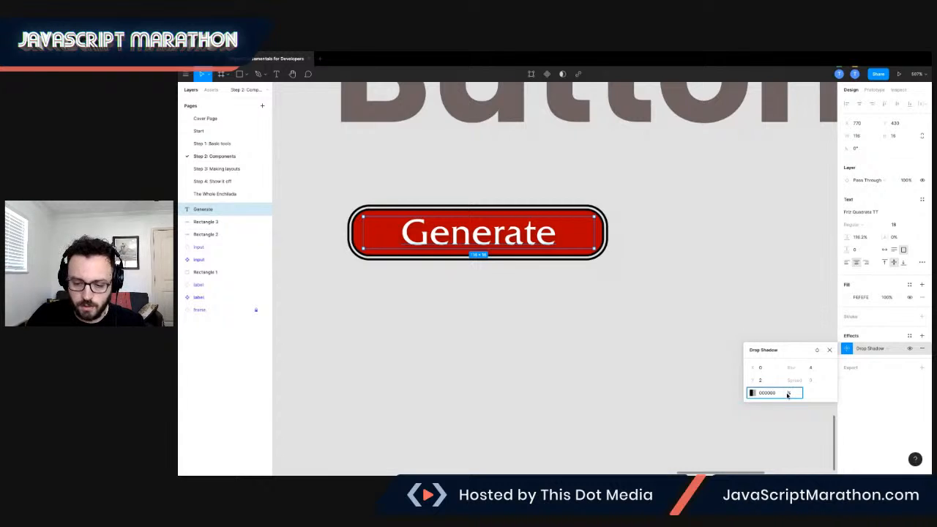
type("80")
key("Tab")
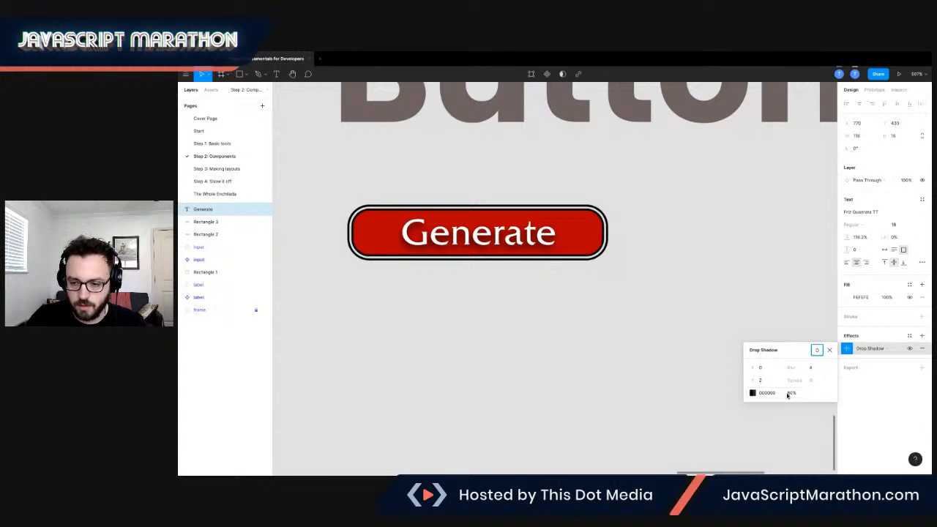
left_click(790, 395)
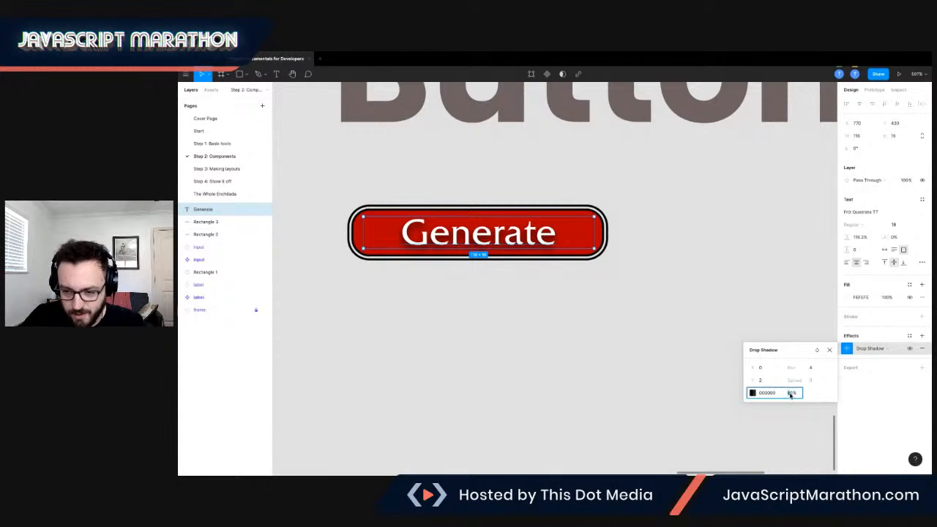
key("Tab")
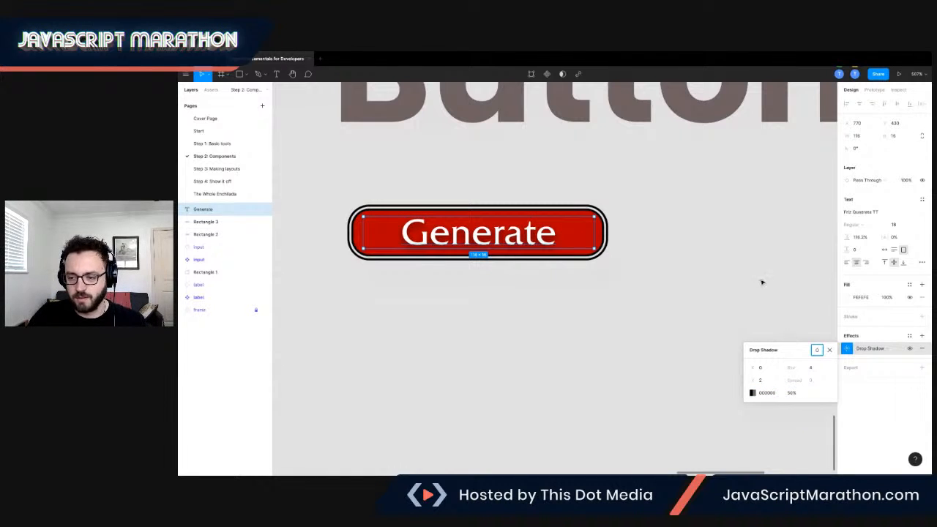
Select the button rectangles and text together and group them.
left_click(685, 248)
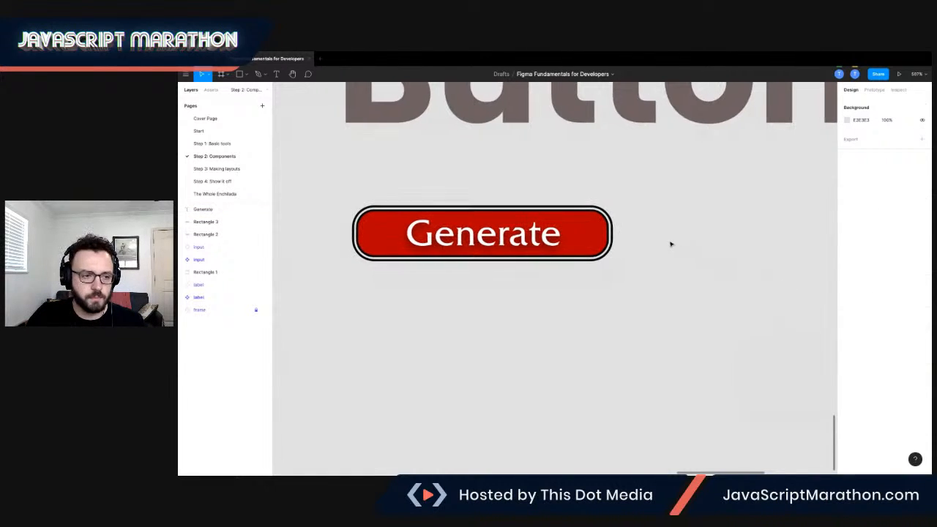
scroll(351, 183, "down", 1)
left_click_drag(324, 167, 635, 269)
key("ctrl+g")
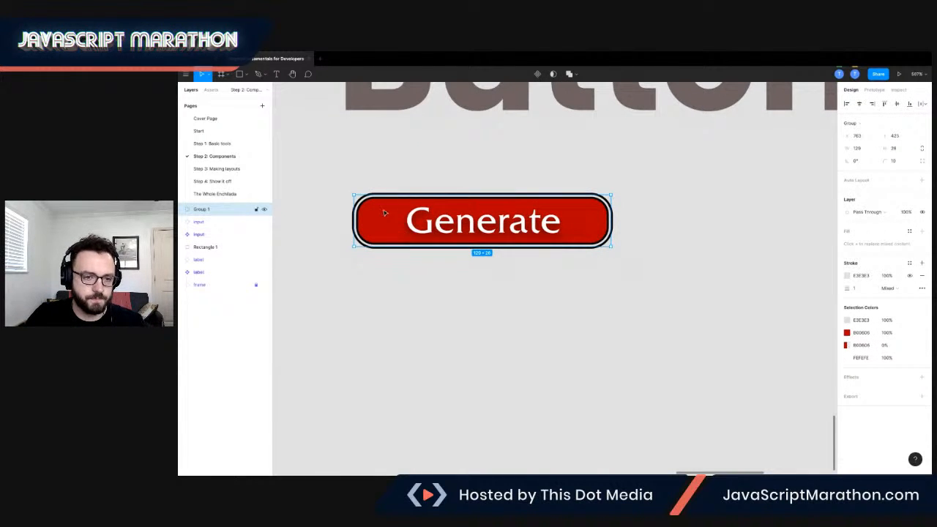
Turn the group into a component and name it button.
right_click(384, 213)
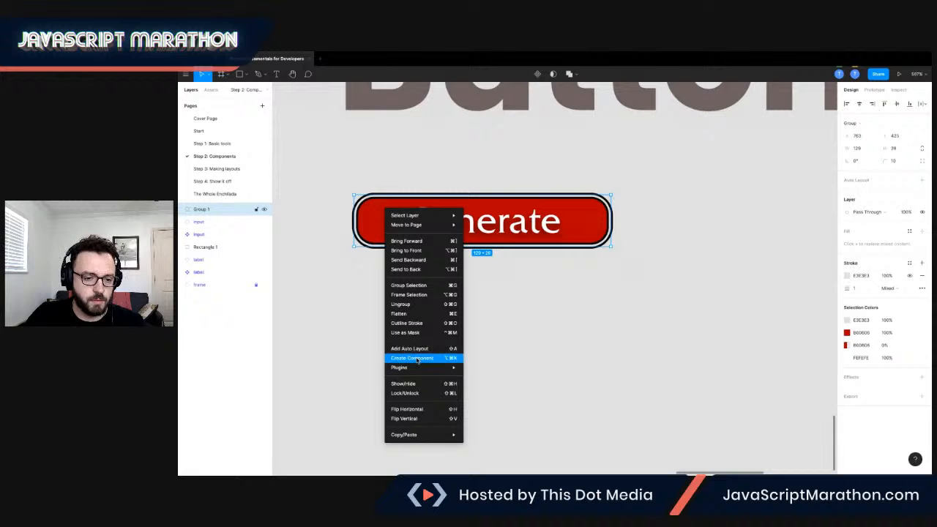
left_click(418, 359)
double_click(201, 210)
type("button")
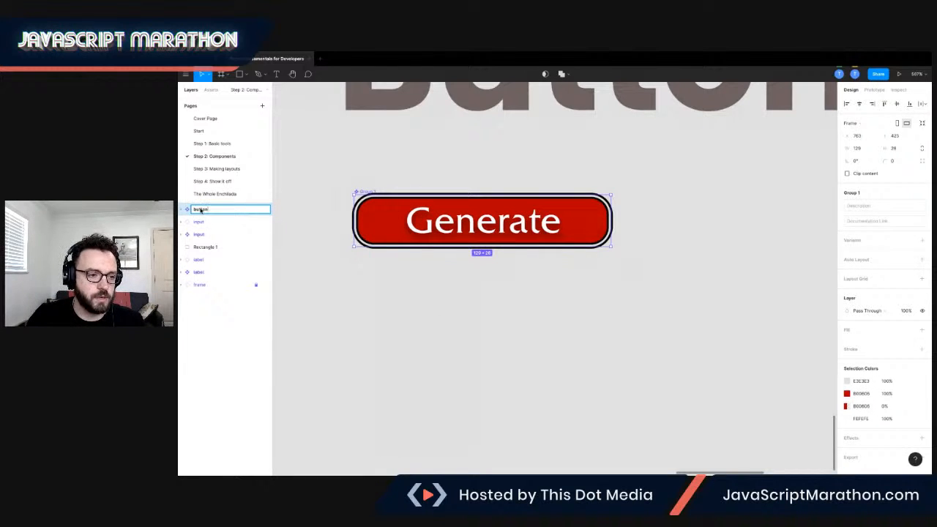
key("Return")
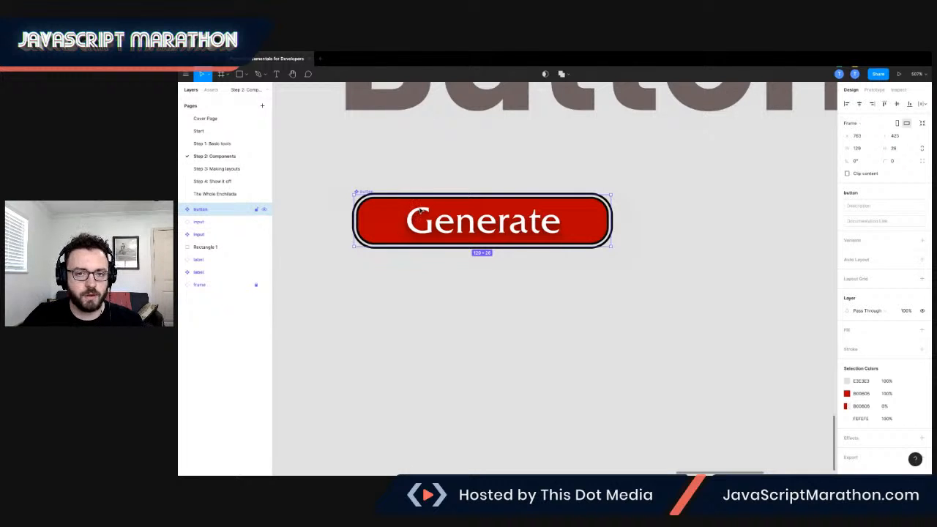
Place a copy of the button component below the original.
scroll(420, 211, "up", 2)
scroll(420, 233, "down", 3)
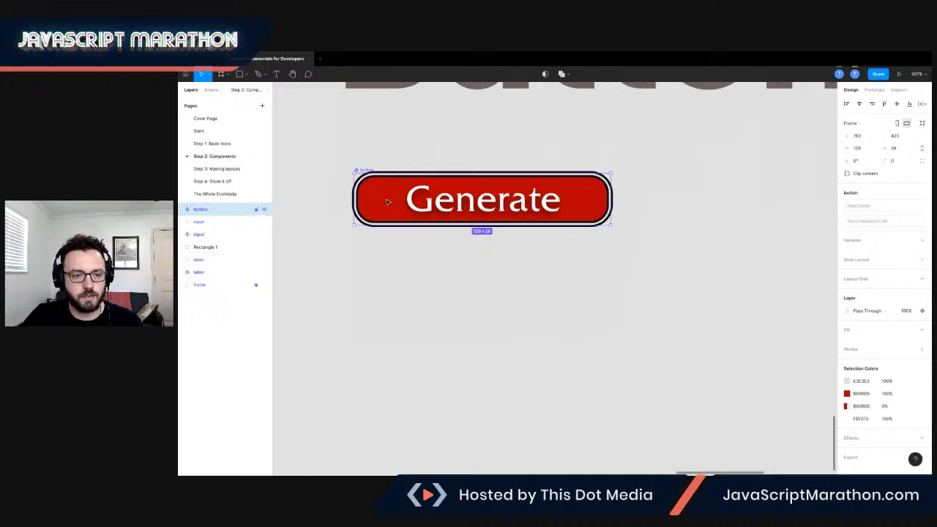
left_click_drag(388, 203, 390, 290)
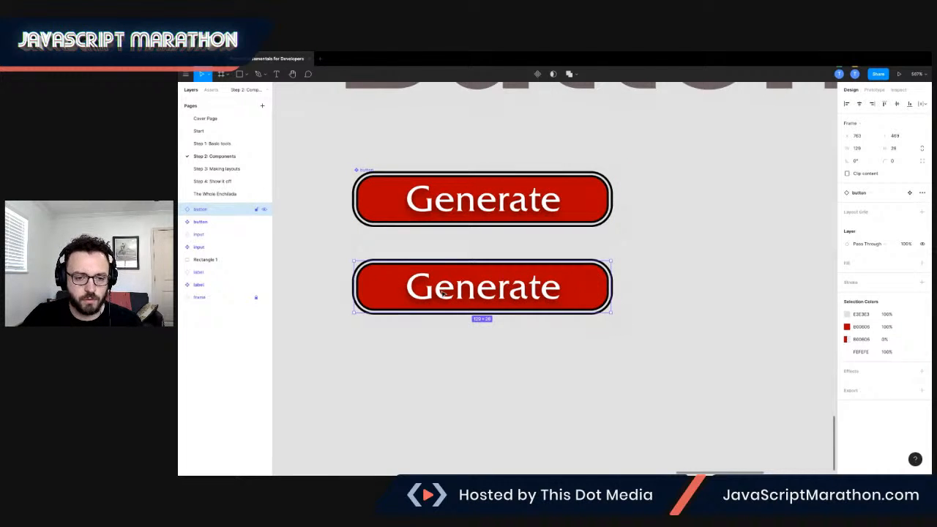
Change the copied button's label text to Never mind.
double_click(441, 292)
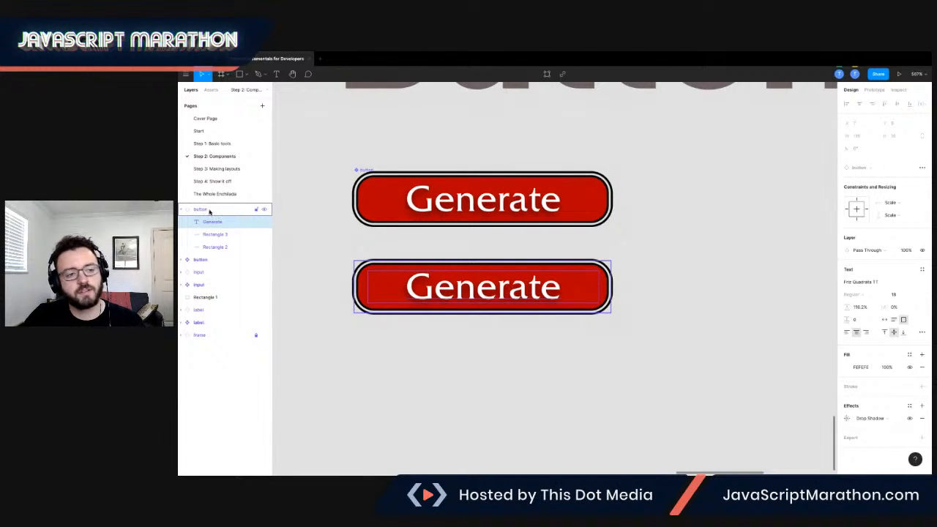
double_click(457, 283)
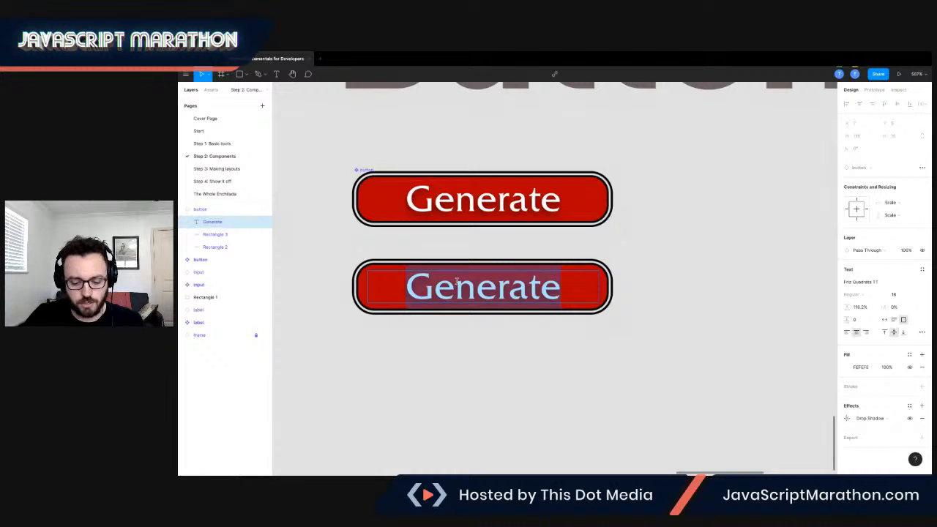
type("Never mind")
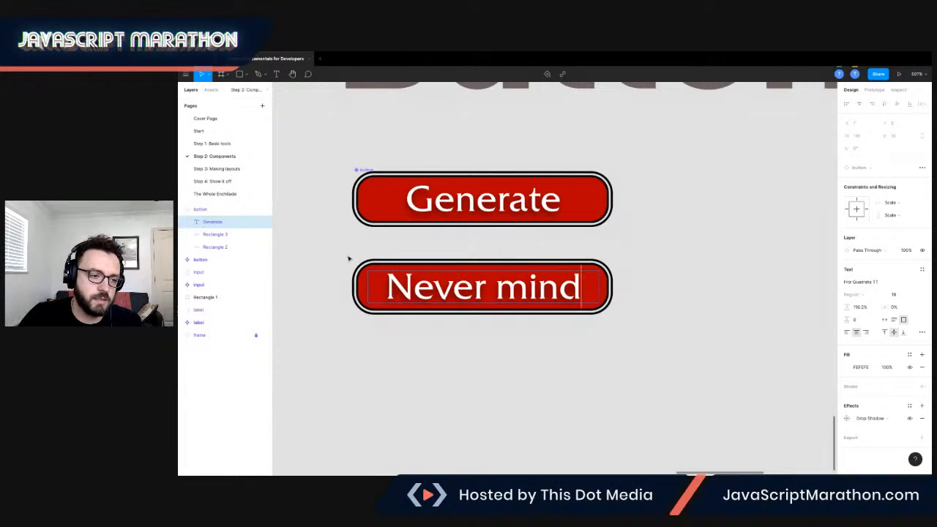
Set the Never mind button's background rectangle fill to a dark grey document colour.
left_click(211, 248)
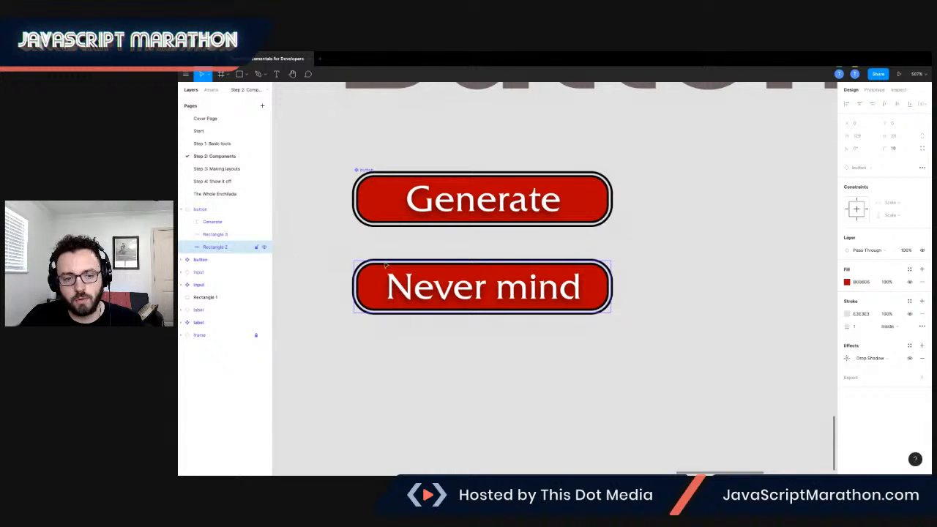
left_click(846, 283)
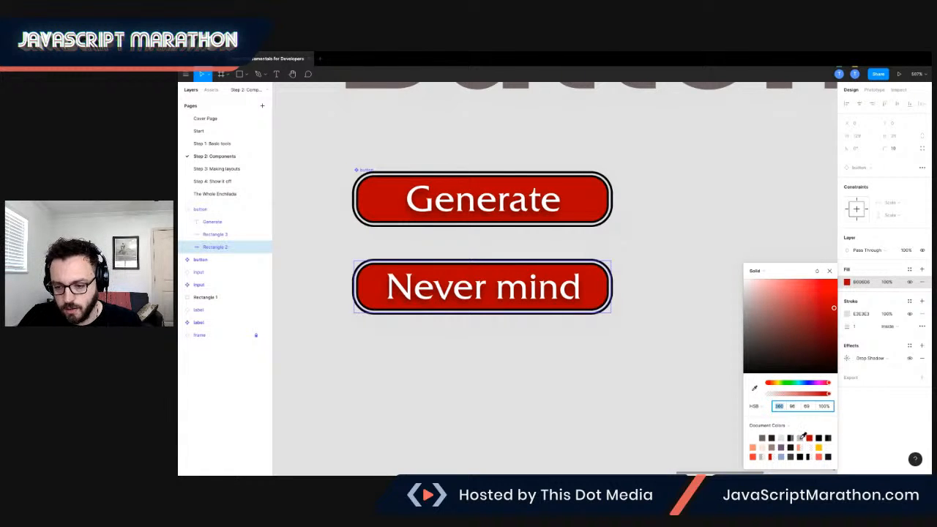
left_click(802, 437)
left_click(796, 456)
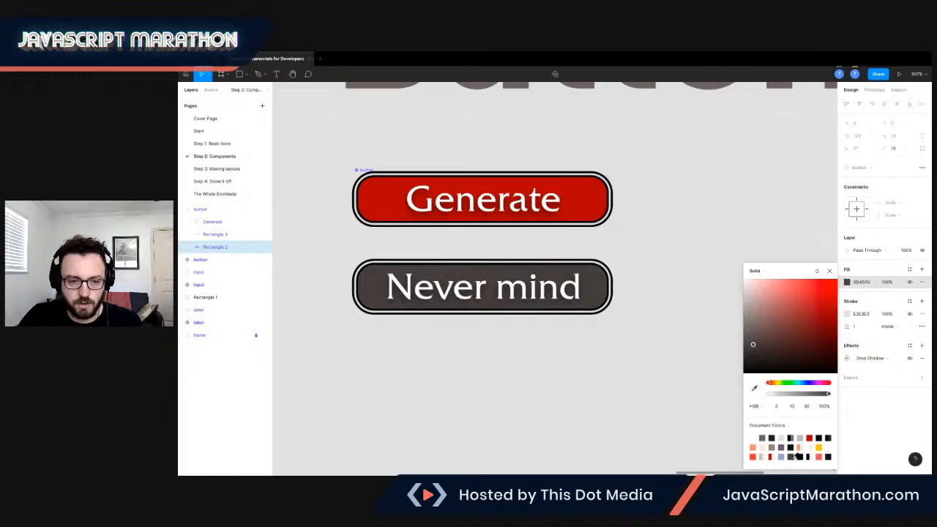
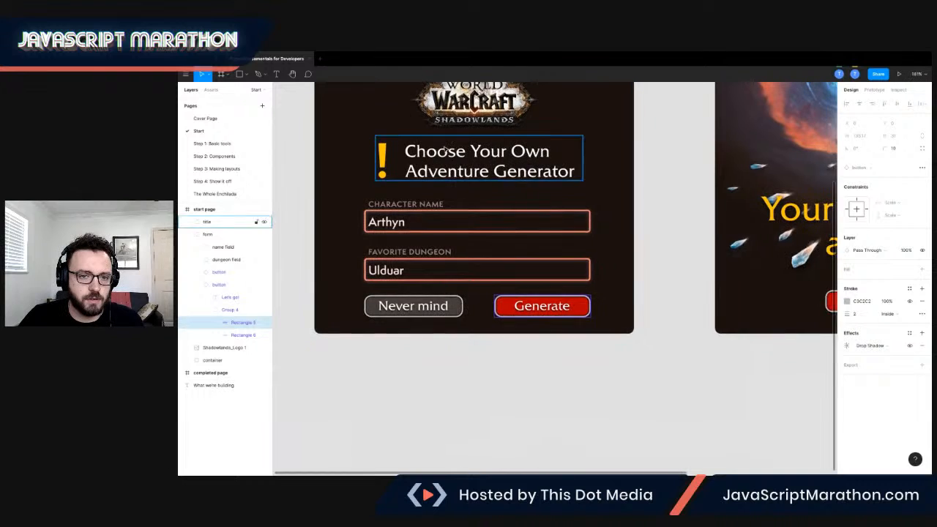
Copy the Shadowlands logo from the Start page into the Spacing card on the Step 3: Making layouts page, moving the title down below it.
left_click(472, 137)
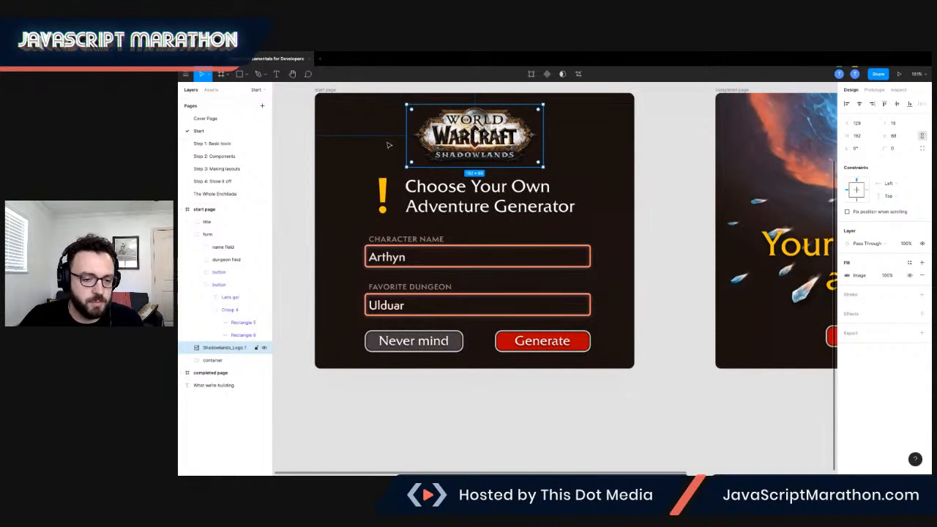
left_click(232, 168)
key("ctrl+v")
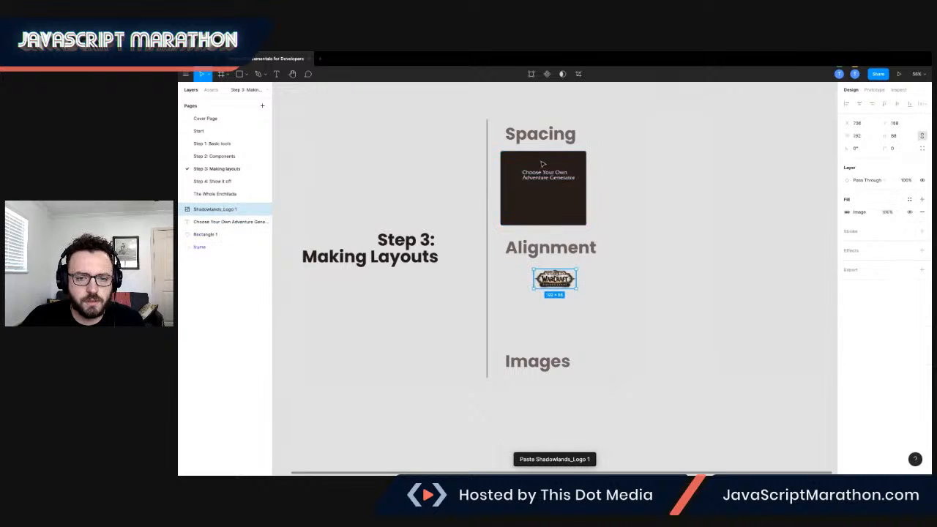
left_click_drag(554, 283, 592, 154)
left_click_drag(552, 185, 552, 200)
left_click_drag(583, 162, 545, 172)
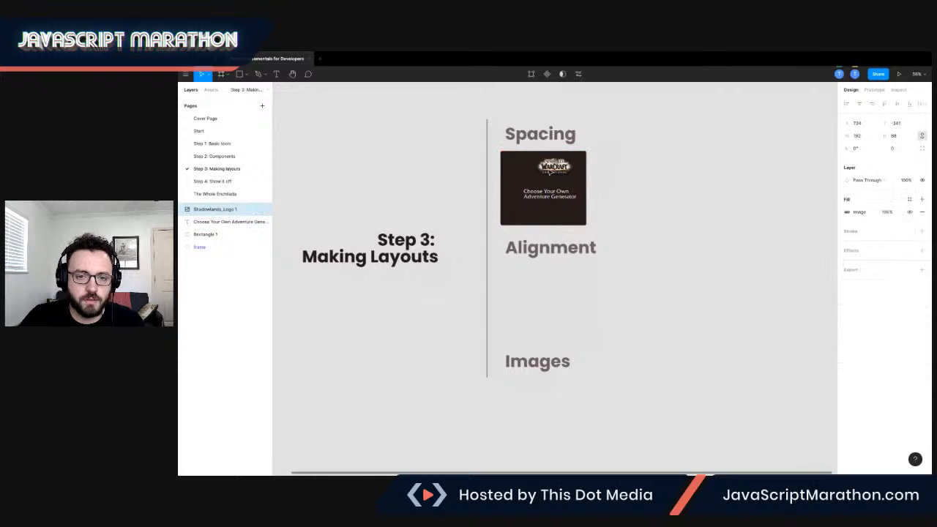
Centre the logo horizontally in the Spacing card, about 16 px below the card's upper edge.
scroll(542, 166, "up", 5)
scroll(541, 165, "up", 3)
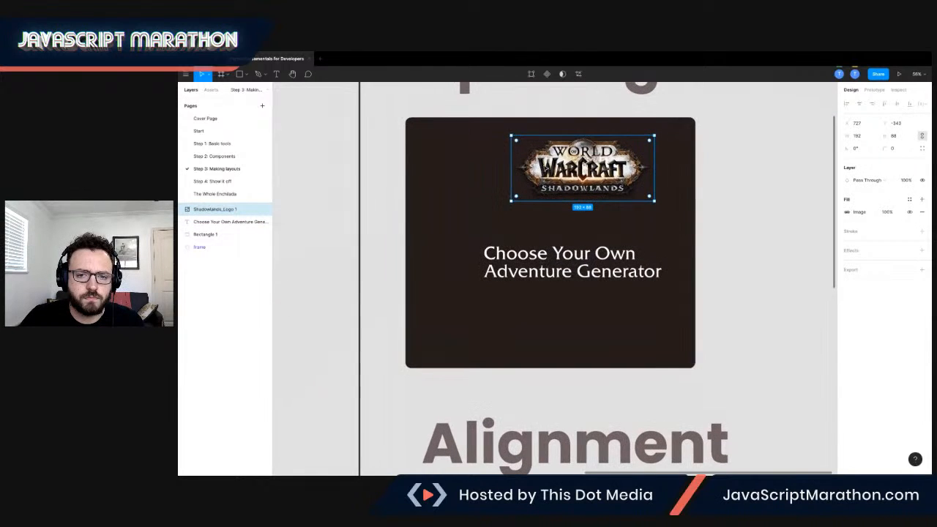
left_click_drag(565, 159, 532, 151)
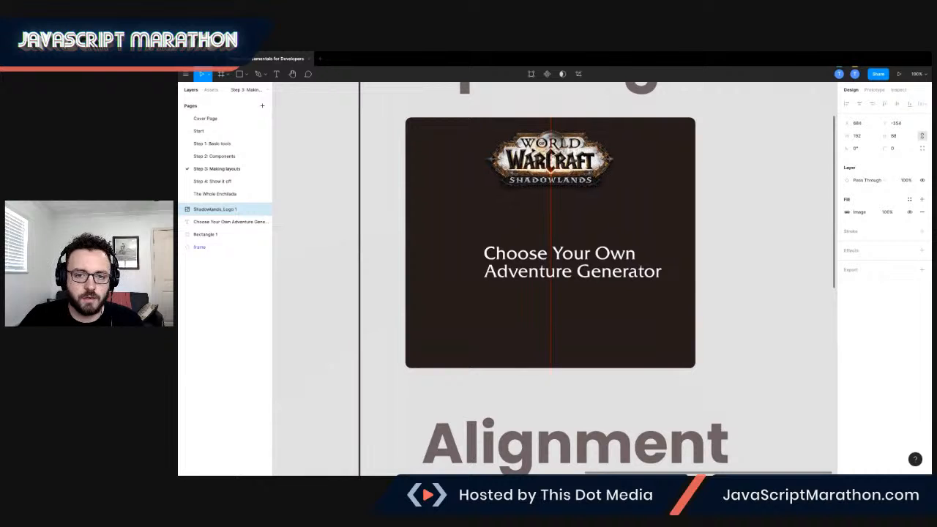
left_click_drag(534, 151, 533, 151)
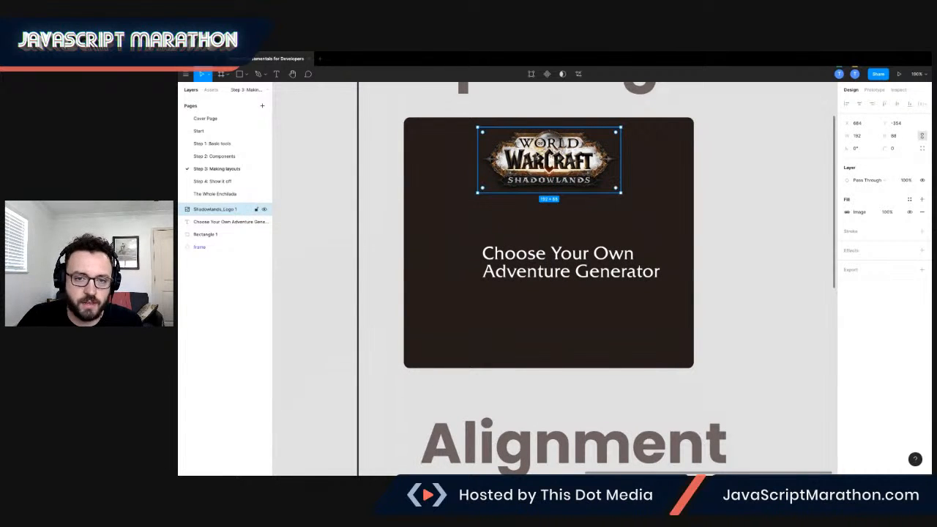
left_click_drag(548, 146, 548, 149)
Measure the distances from the logo to the edges of the Spacing card.
key("alt")
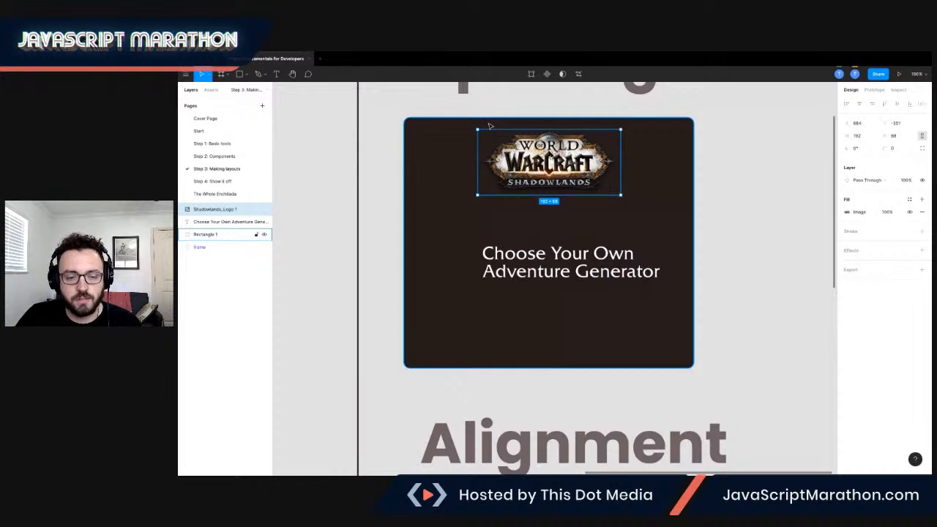
key("alt")
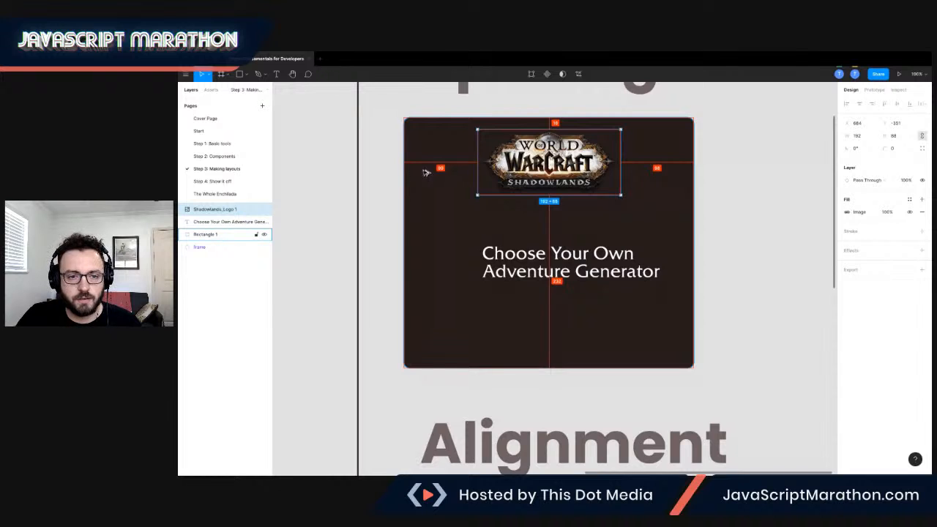
key("alt")
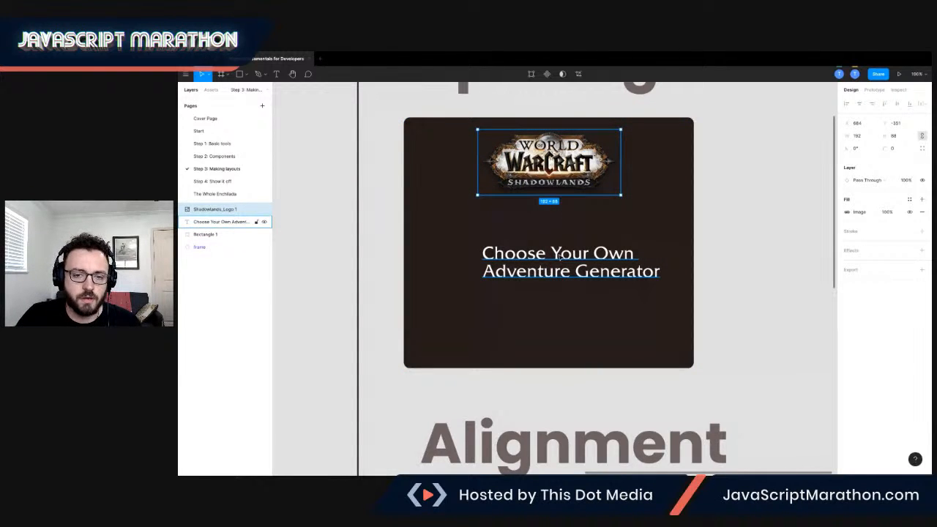
Place the title just below the logo in the Spacing card at about X 687, Y -258, using the Start page's logo-to-title spacing as reference.
left_click_drag(575, 272, 586, 231)
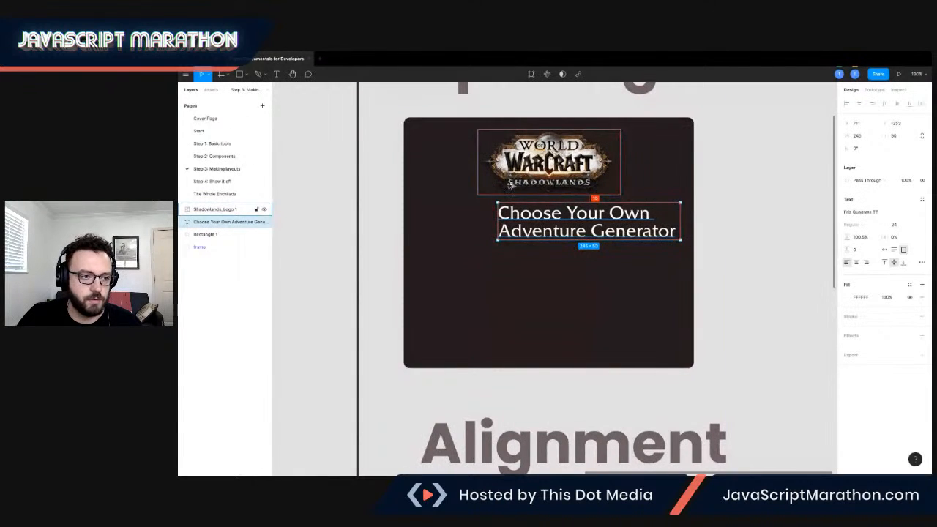
left_click(199, 131)
left_click(480, 179)
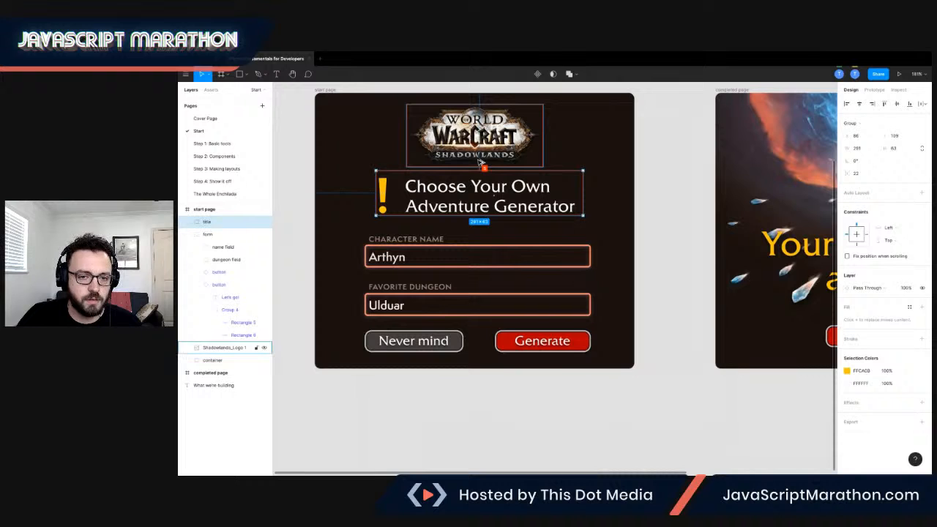
left_click(480, 115)
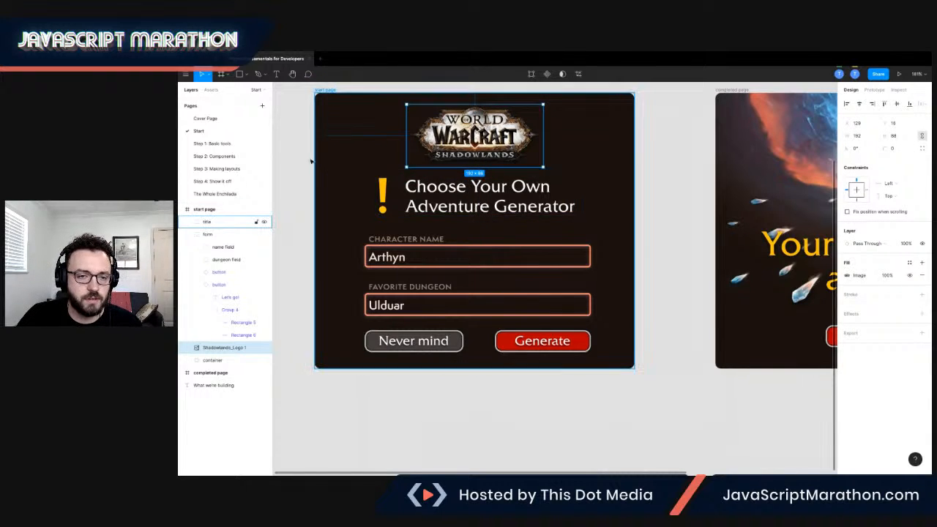
left_click(211, 169)
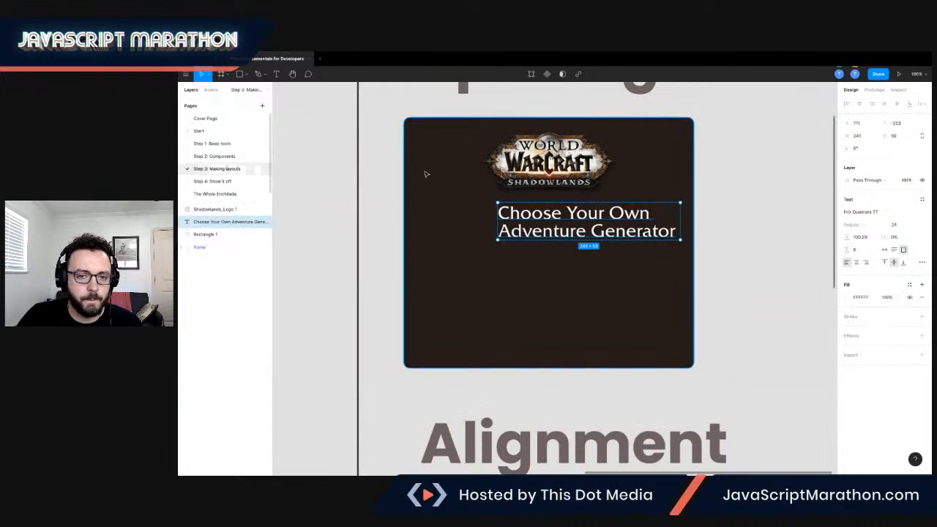
left_click_drag(546, 223, 543, 220)
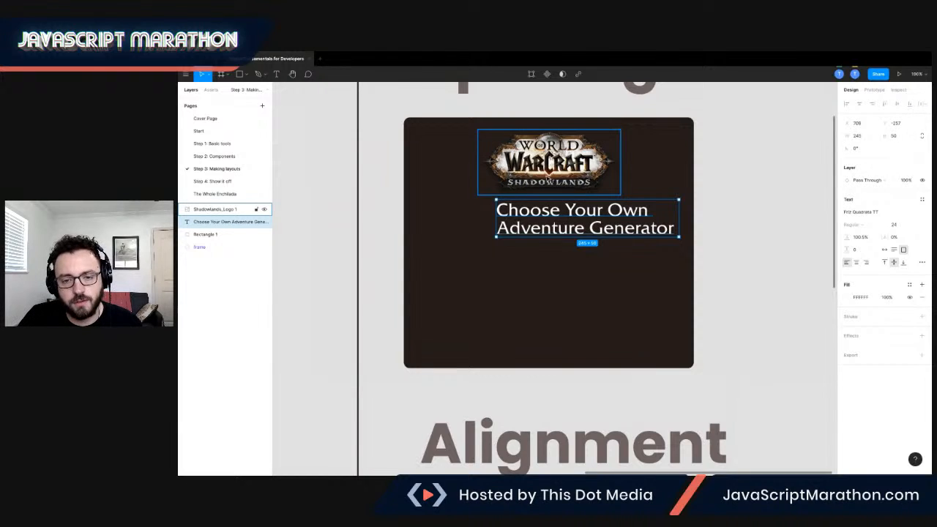
key("Up")
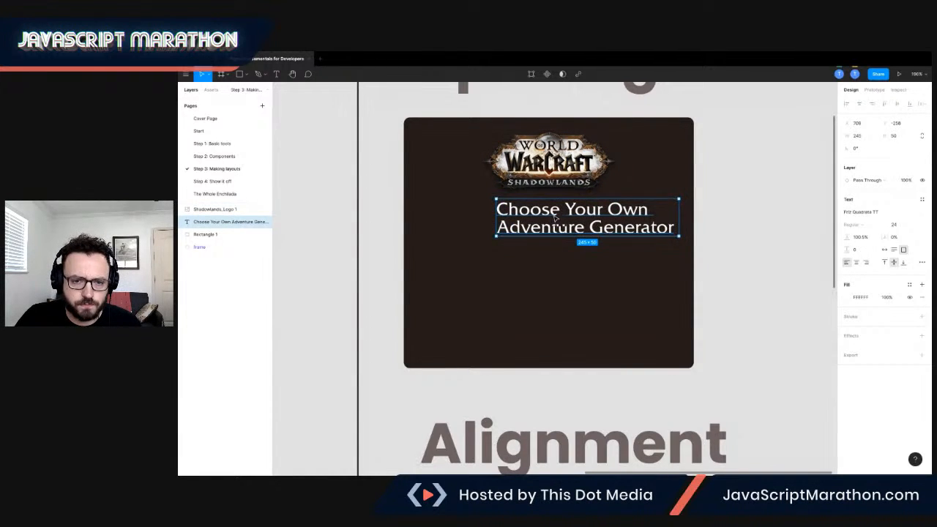
key("Left")
key("Left")
key("Left")
key("Left")
key("Left")
key("Left")
key("Left")
key("Left")
key("Left")
key("Left")
key("Left")
key("Left")
key("Left")
key("Left")
key("Left")
key("Left")
key("Left")
key("Left")
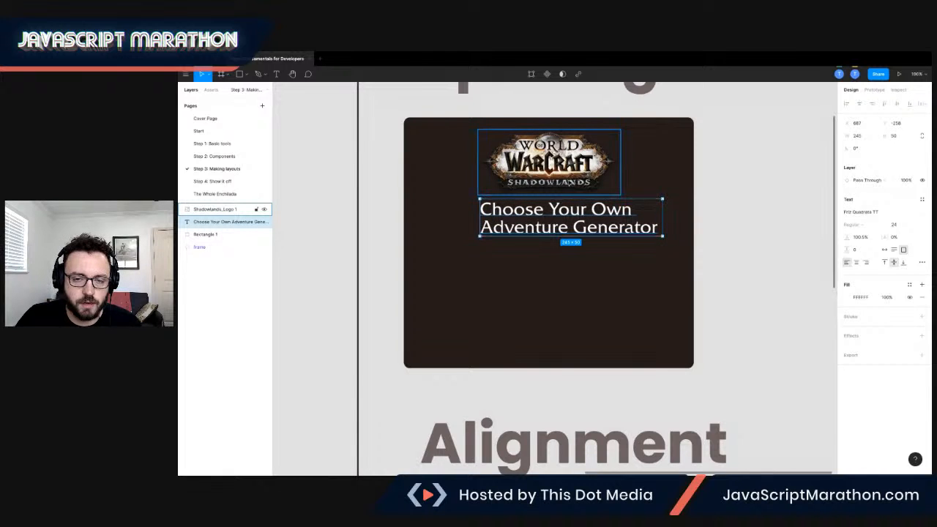
scroll(652, 176, "down", 2)
scroll(656, 174, "down", 3)
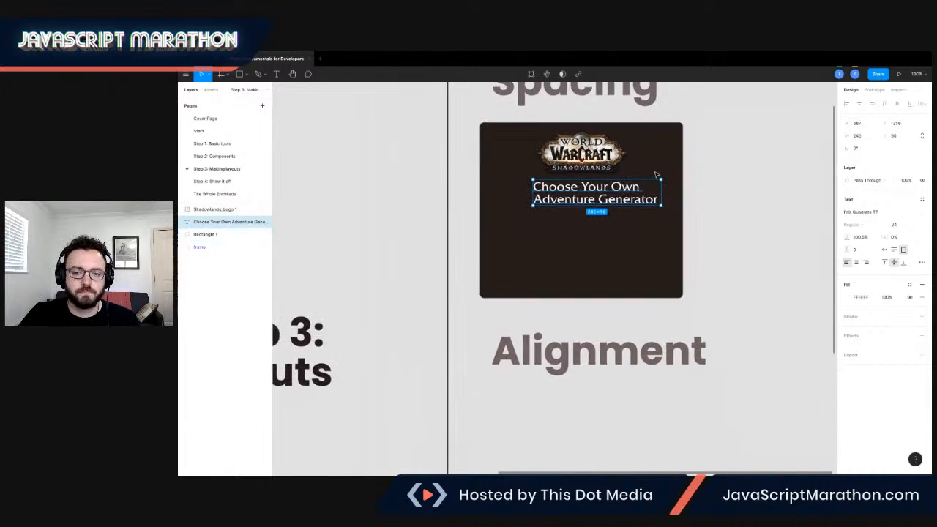
left_click_drag(475, 117, 657, 248)
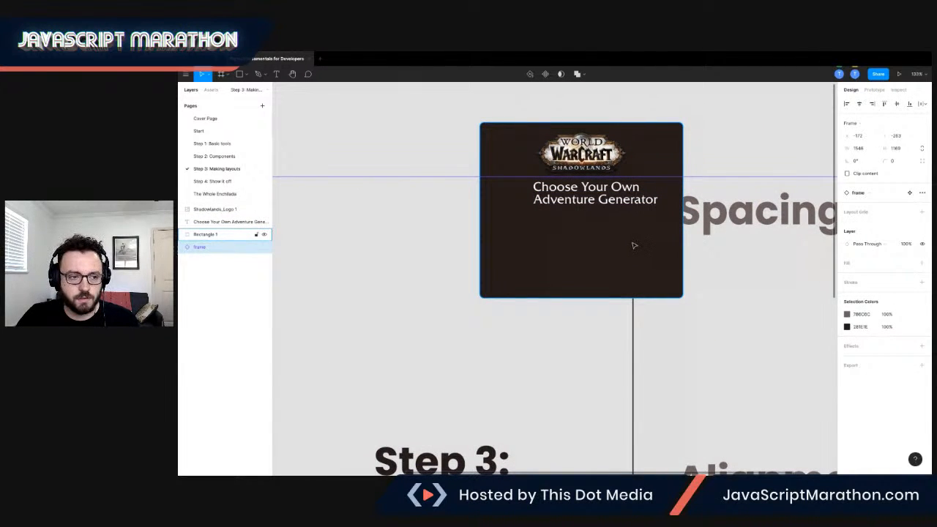
Undo the accidental move of the background frame and lock that frame against selection.
key("ctrl+z")
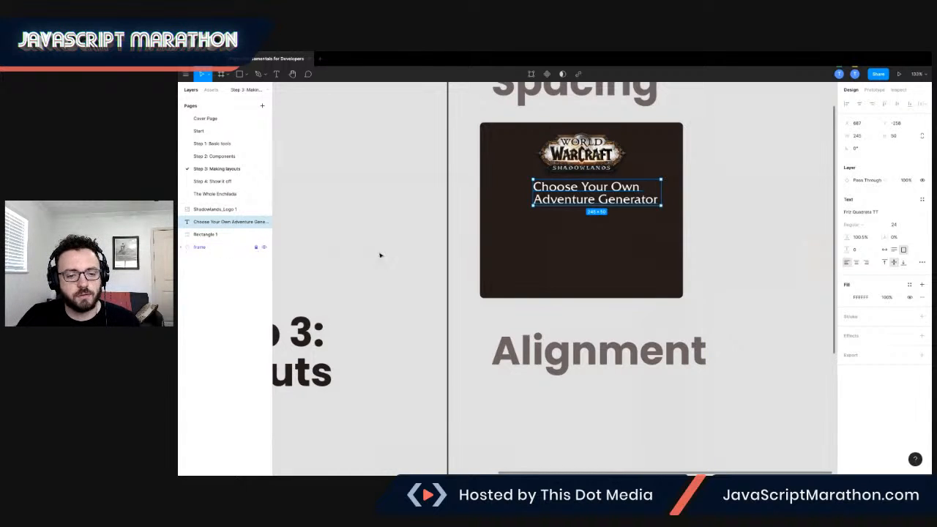
scroll(372, 241, "down", 3)
scroll(379, 236, "left", 3)
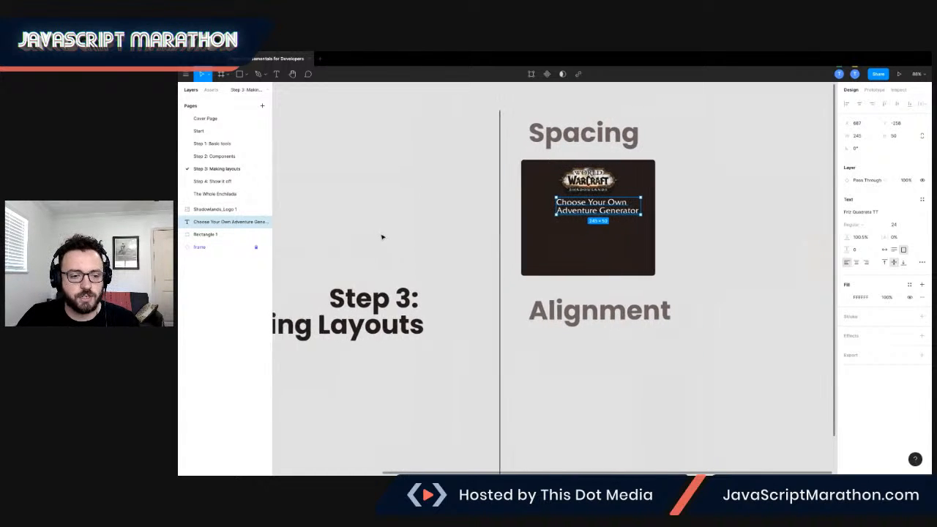
scroll(505, 278, "down", 5)
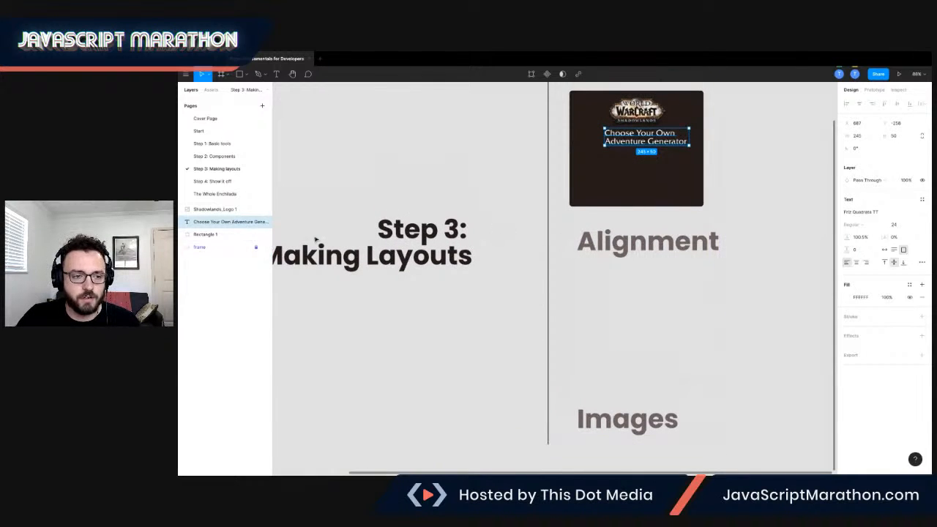
left_click_drag(321, 100, 549, 387)
Duplicate the Spacing card together with its logo and title, and place the copy under the Alignment heading.
scroll(661, 232, "up", 2)
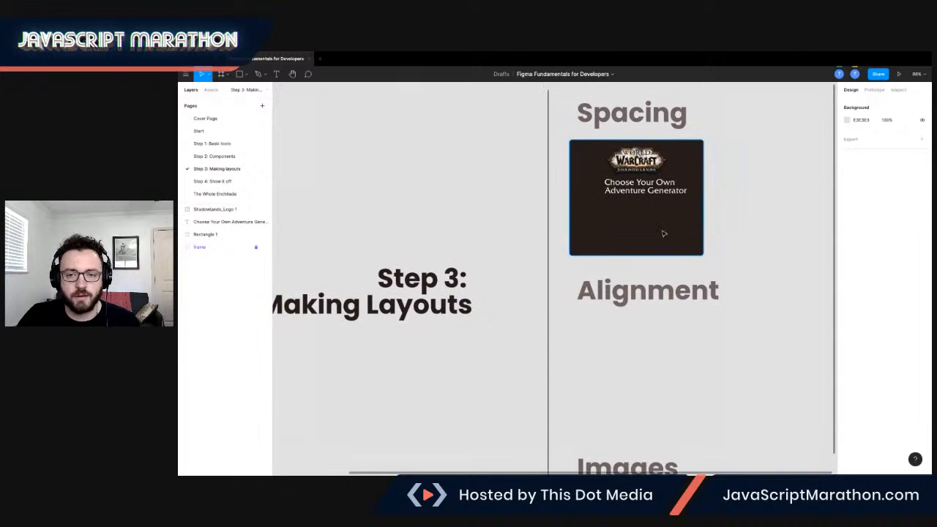
scroll(648, 253, "up", 3, "ctrl")
scroll(690, 277, "up", 2)
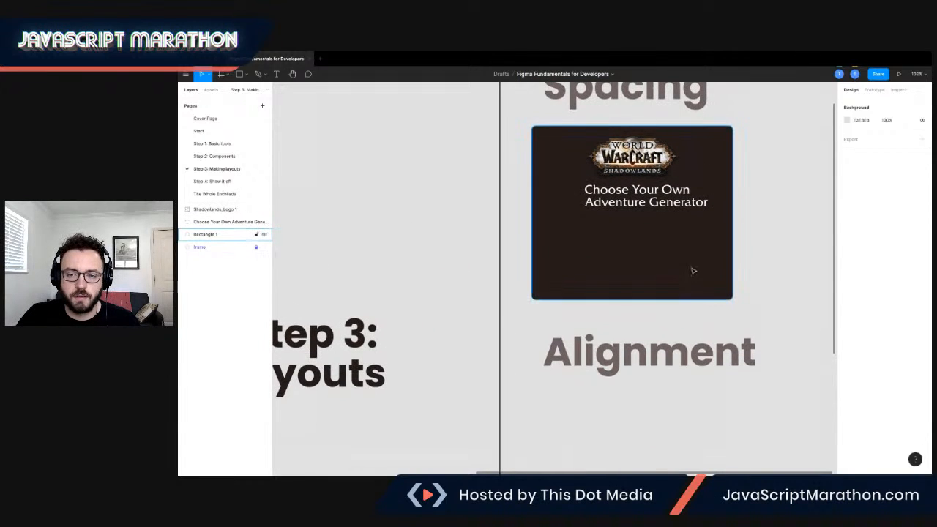
left_click_drag(511, 112, 758, 309)
scroll(753, 303, "down", 3)
scroll(732, 290, "down", 2)
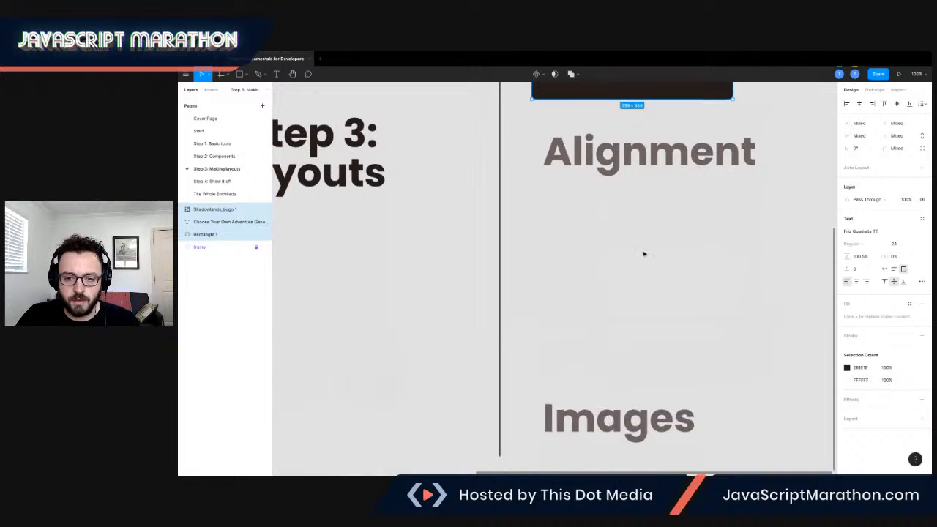
left_click(632, 244)
key("super+v")
scroll(641, 237, "down", 1)
scroll(641, 237, "down", 2)
left_click_drag(636, 195, 647, 407)
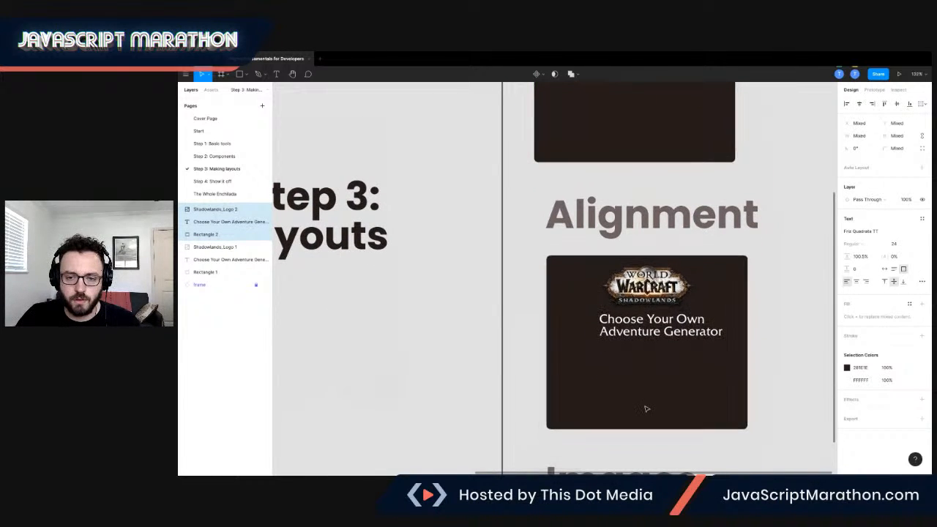
scroll(707, 399, "right", 2)
scroll(707, 398, "up", 1)
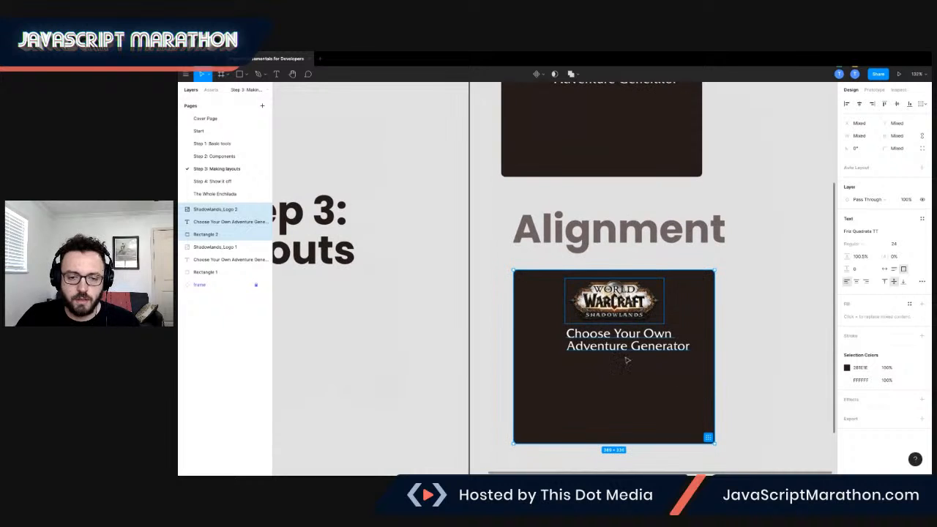
Create an instance of the input component beside the card on the Step 2: Components page and cut it.
left_click(224, 156)
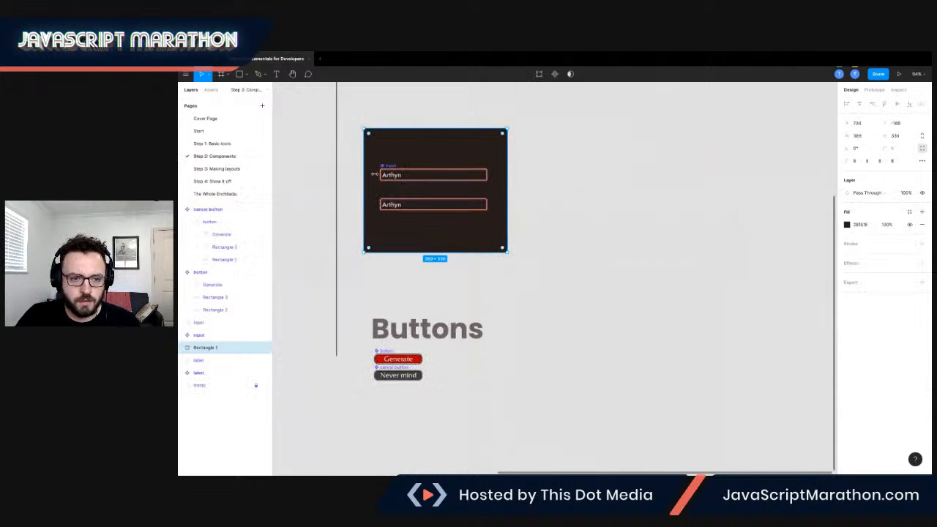
left_click(401, 175)
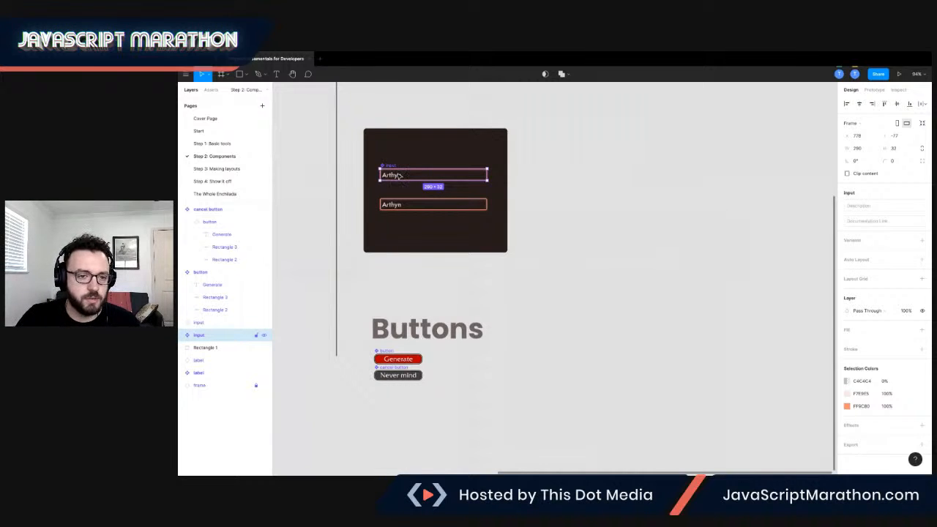
left_click_drag(399, 176, 581, 205)
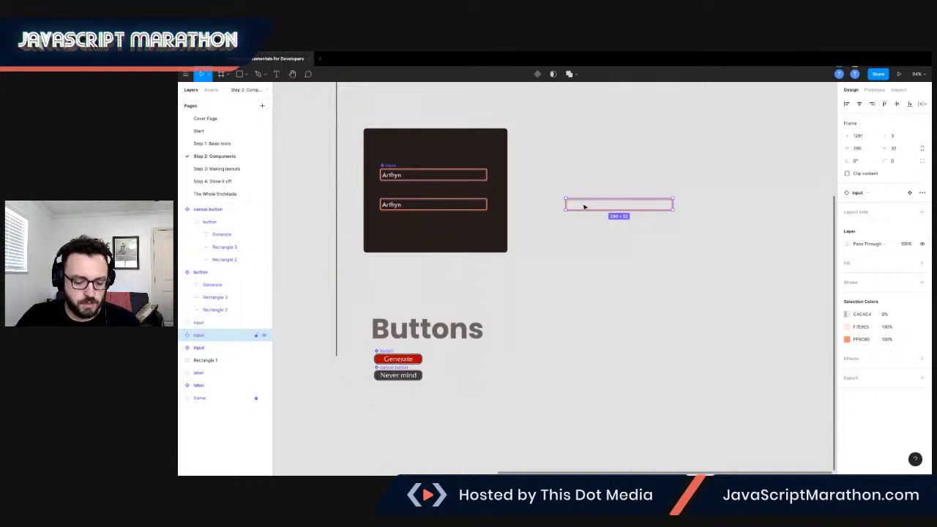
key("Delete")
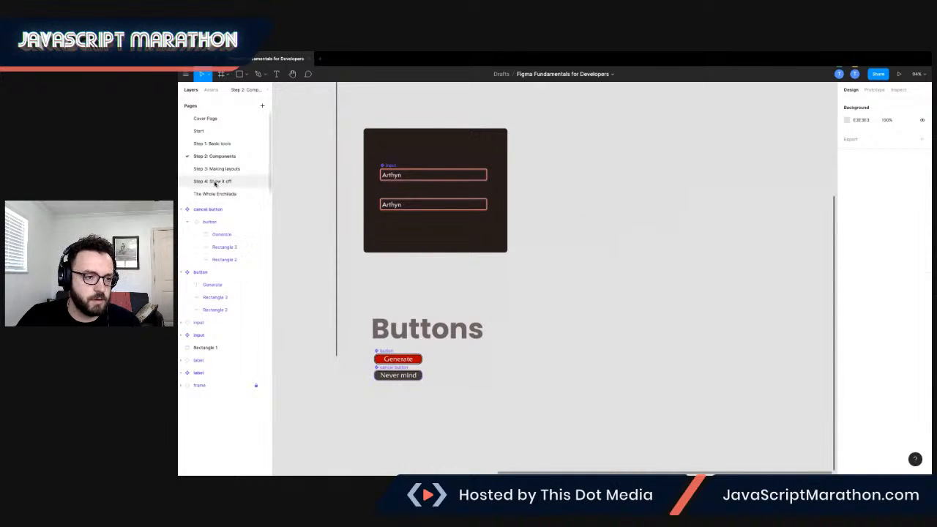
Paste the input instance on the Step 3: Making layouts page and place it below the title in the Alignment card.
left_click(213, 169)
scroll(596, 315, "down", 2)
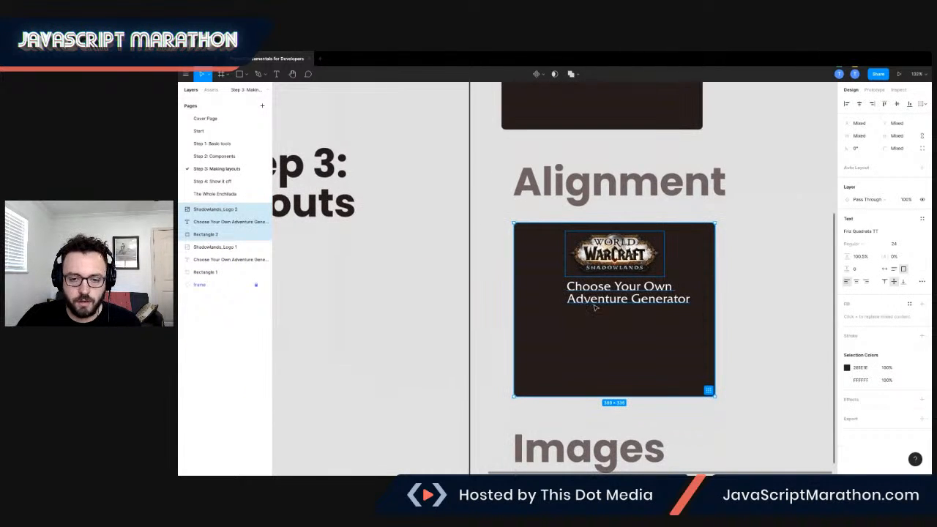
left_click(597, 320)
key("ctrl+v")
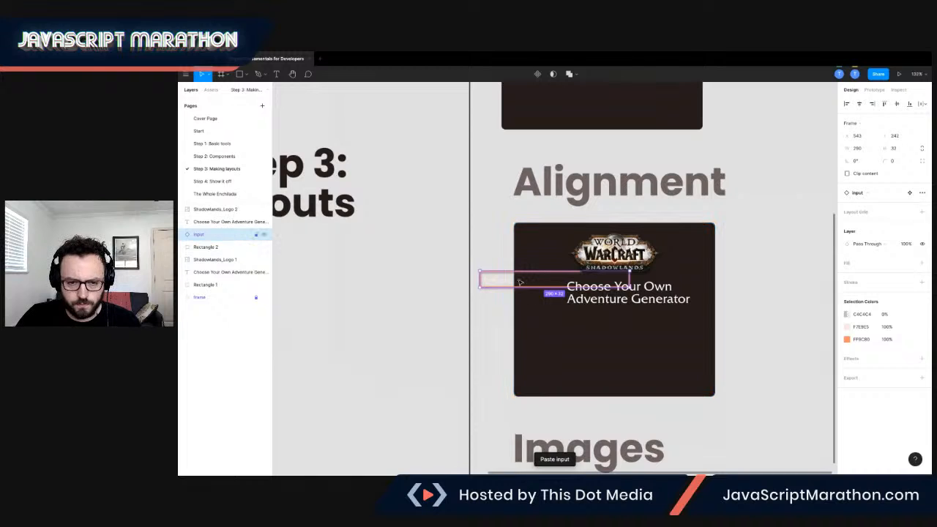
left_click_drag(503, 284, 564, 334)
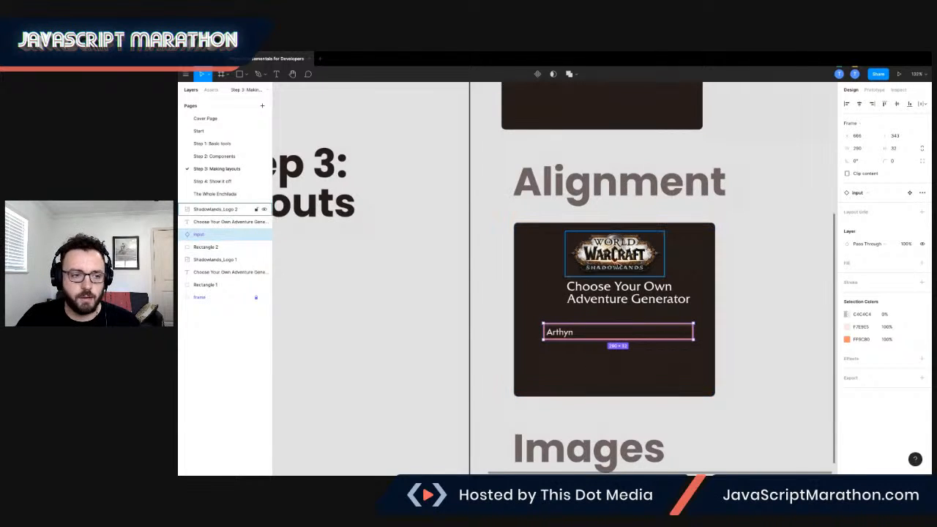
scroll(694, 305, "up", 3)
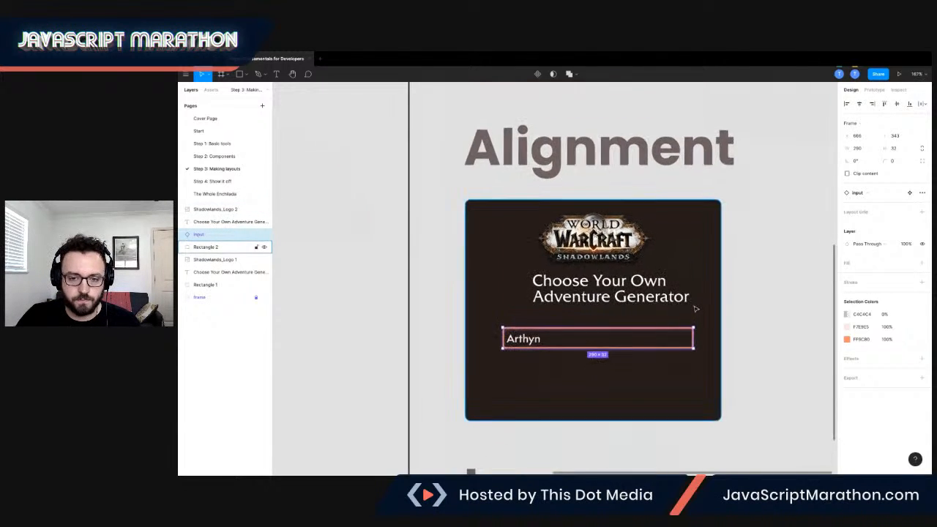
scroll(498, 204, "down", 2)
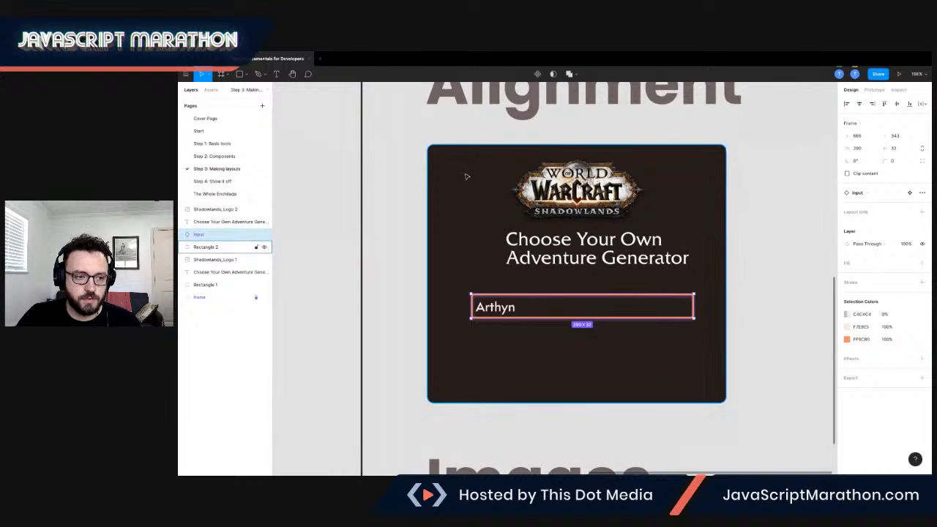
Group the Alignment card with its logo, title and input as "form", and align the group's contents to their horizontal centers.
left_click_drag(418, 138, 749, 415)
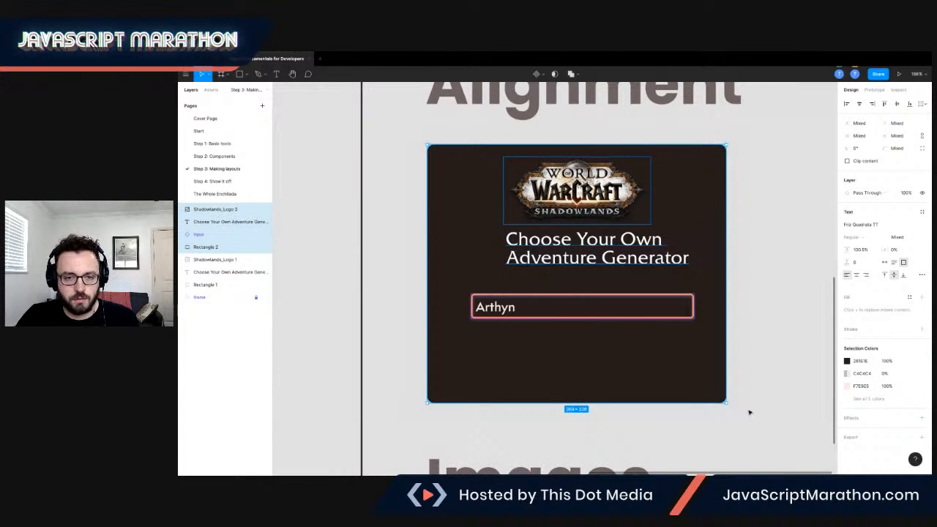
key("ctrl+g")
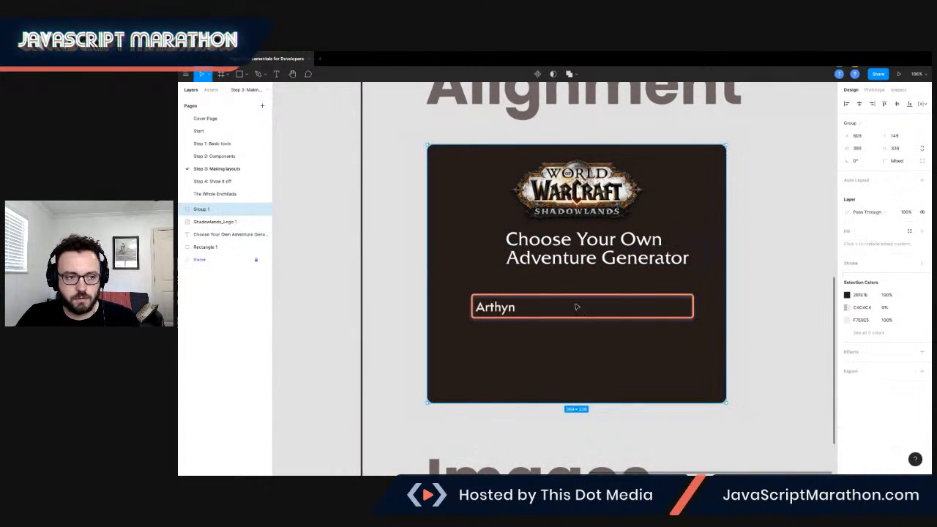
double_click(202, 210)
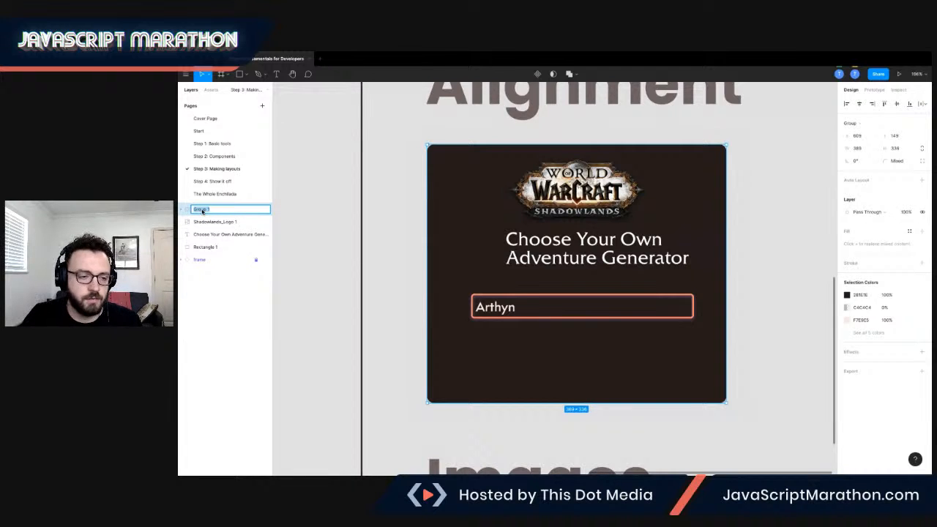
type("form")
key("Return")
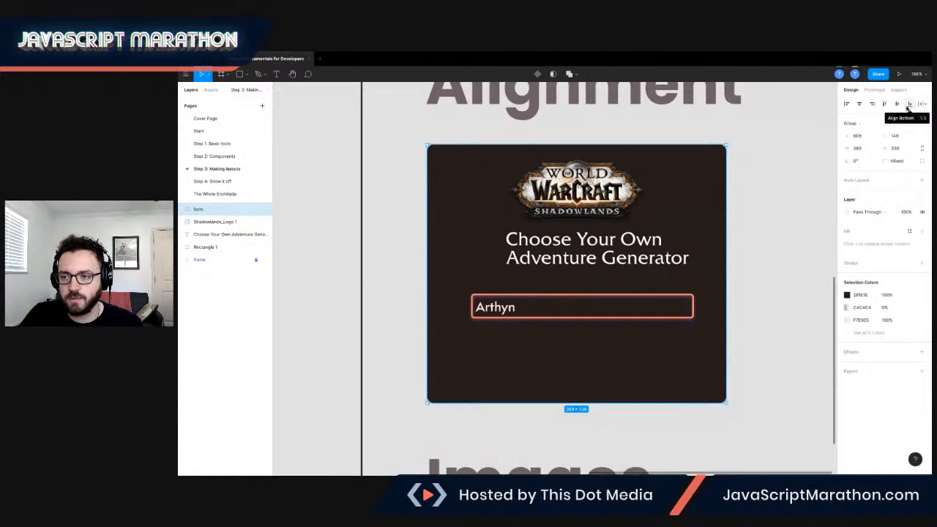
left_click(859, 104)
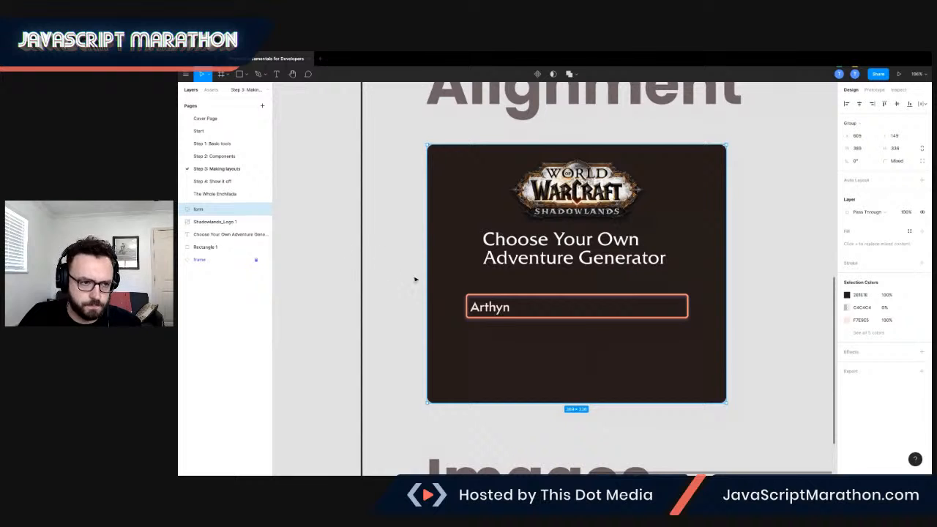
Duplicate the input inside the form group and place the copy directly below the first one, at about Y 402.
left_click(182, 210)
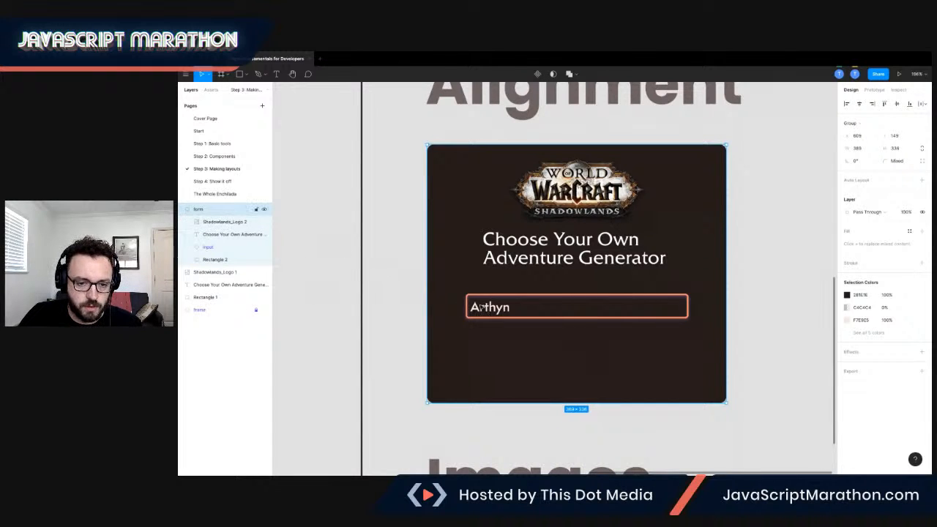
left_click(481, 307)
left_click_drag(489, 309, 490, 352)
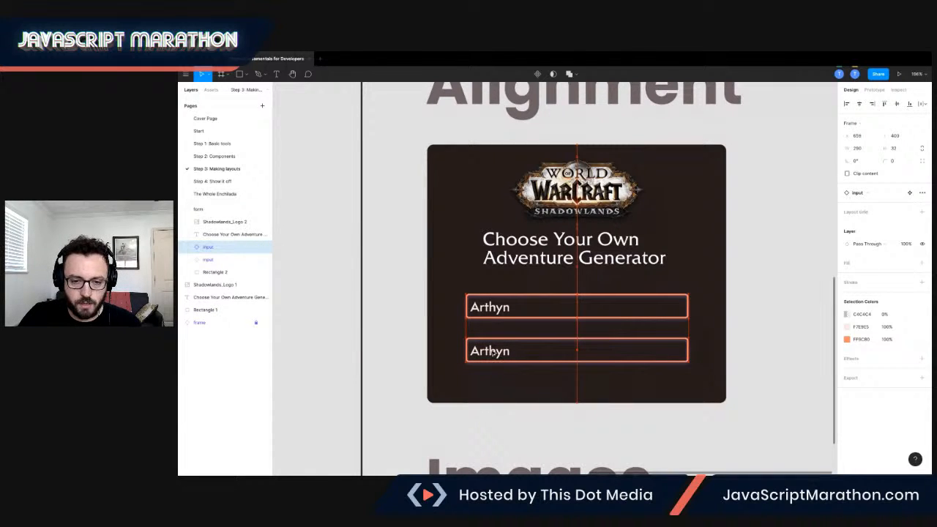
mouse_move(492, 352)
left_mouse_down()
mouse_move(485, 305)
mouse_move(483, 346)
mouse_move(492, 349)
left_mouse_up()
left_click_drag(491, 349, 492, 350)
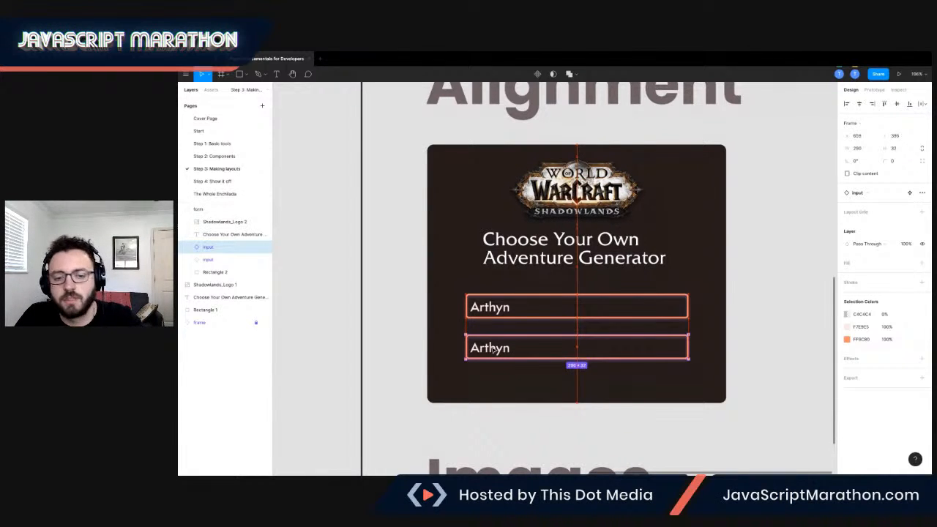
left_click_drag(491, 349, 492, 352)
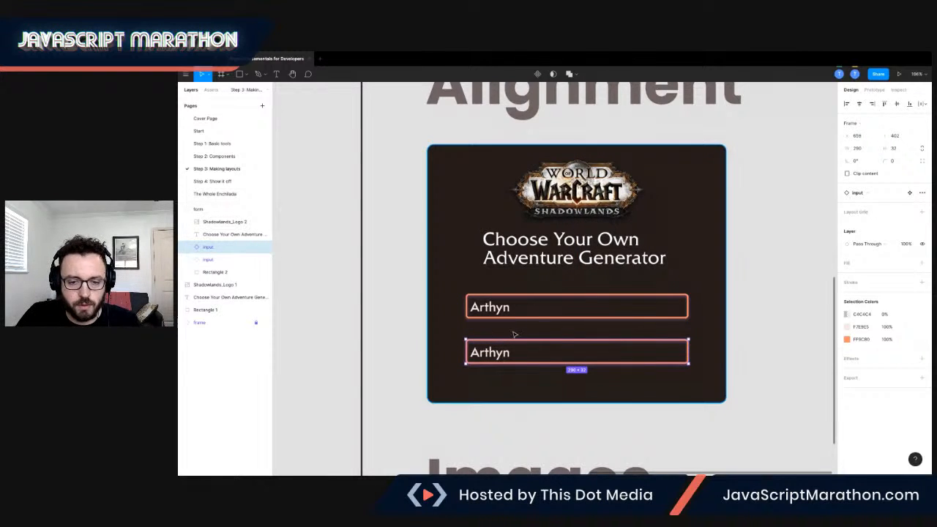
left_click(921, 106)
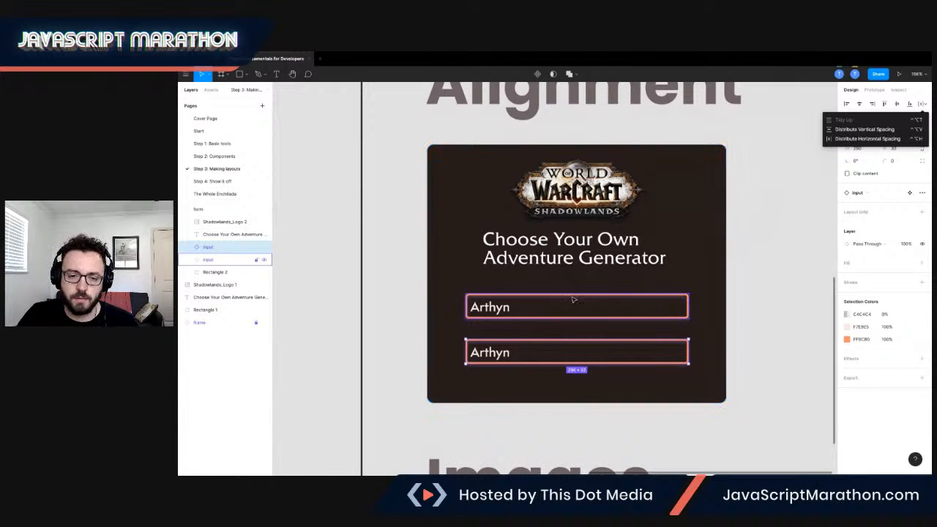
left_click(404, 215)
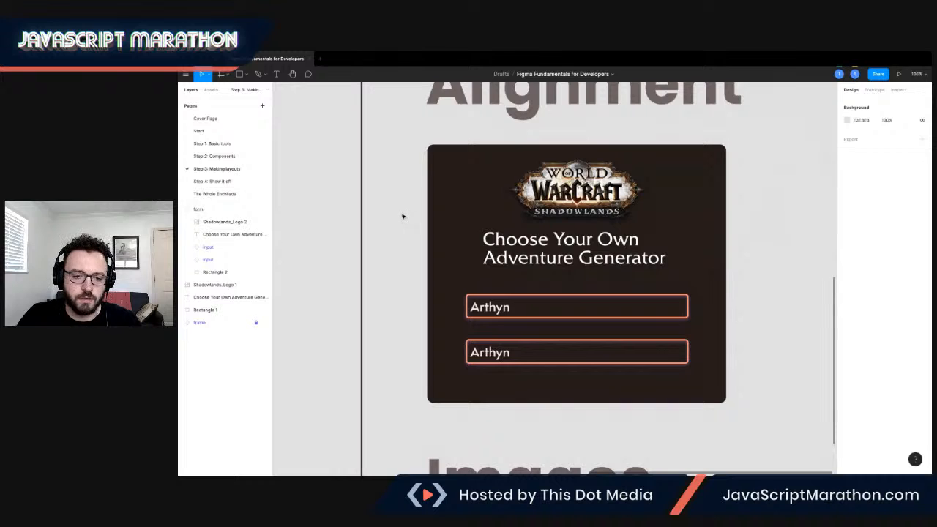
Copy the NAME label component from the Step 2: Components page and paste it above the first input in the Alignment card.
scroll(402, 217, "up", 2)
left_click(212, 157)
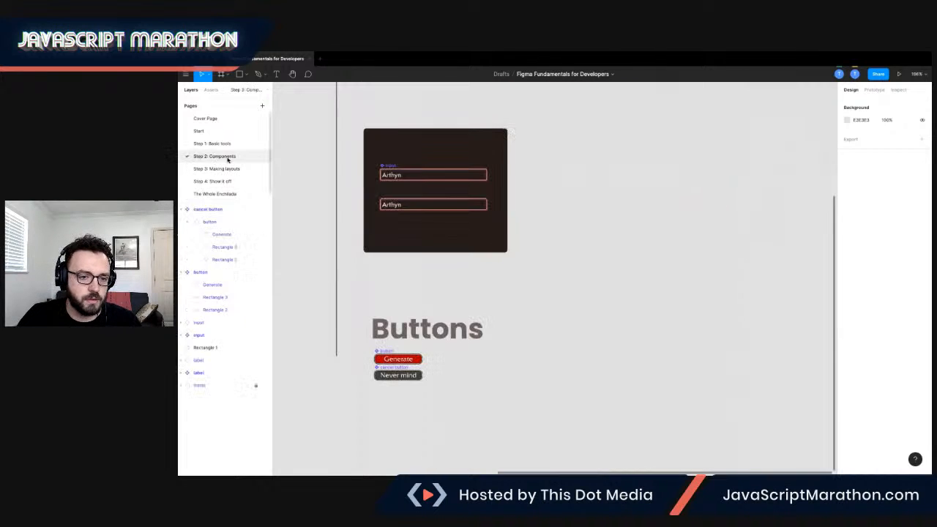
scroll(402, 208, "up", 4)
scroll(402, 208, "up", 2)
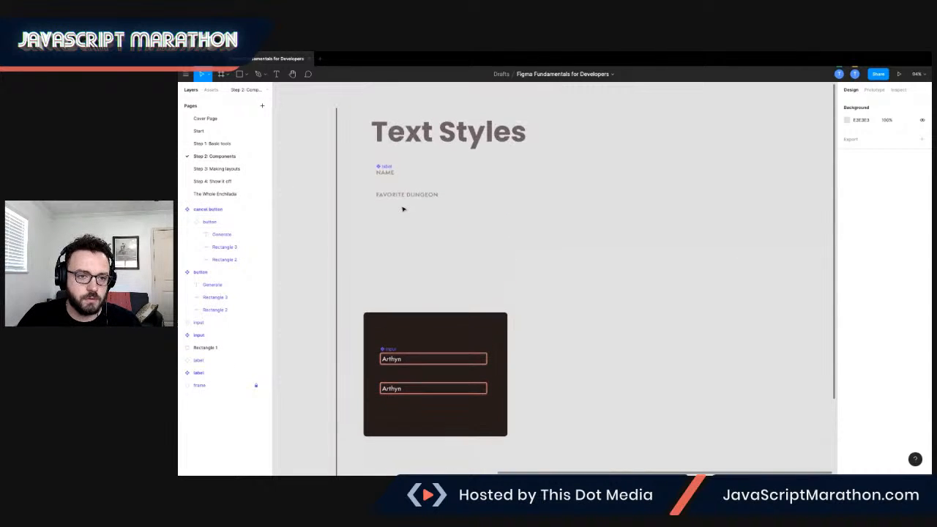
left_click(389, 174)
scroll(390, 176, "left", 1)
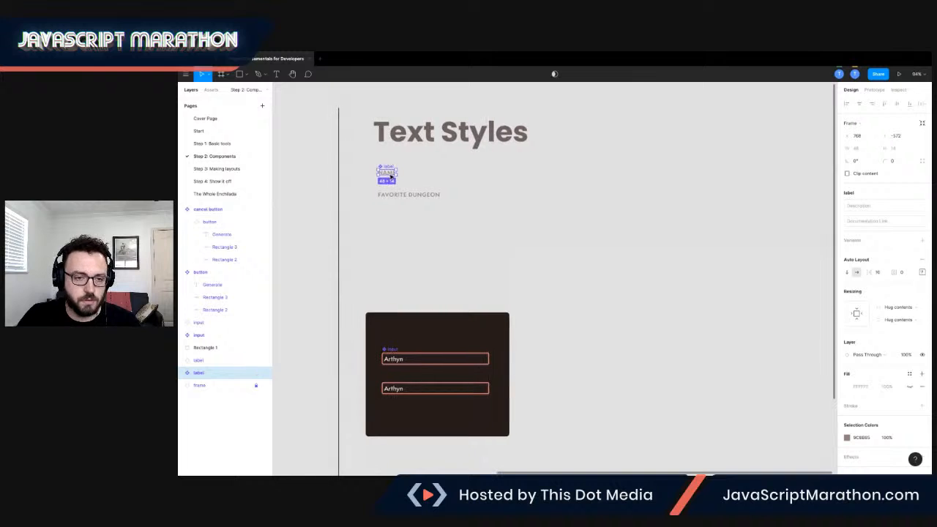
left_click(219, 168)
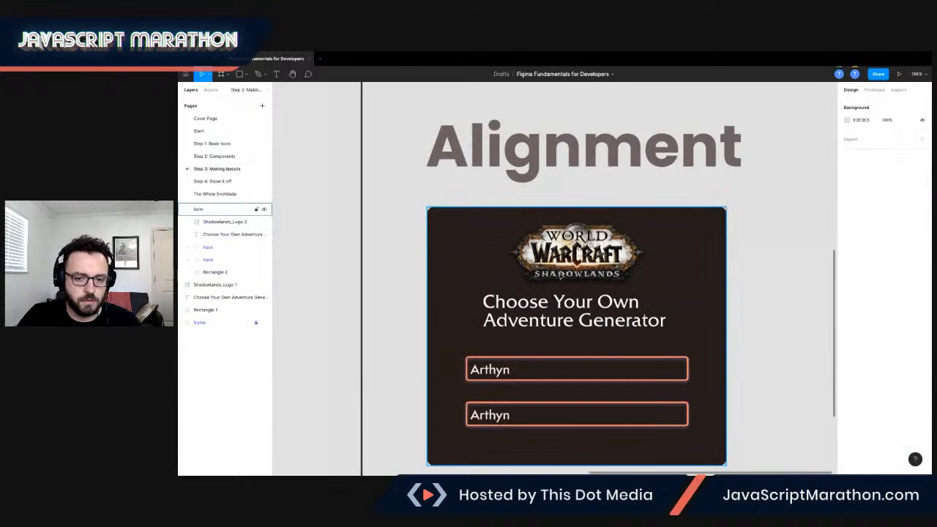
key("ctrl+v")
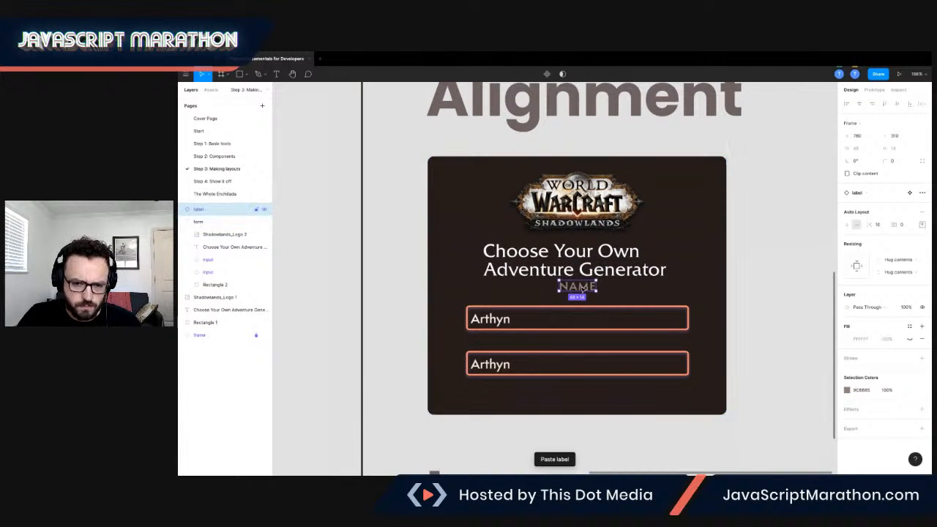
left_click_drag(581, 291, 491, 297)
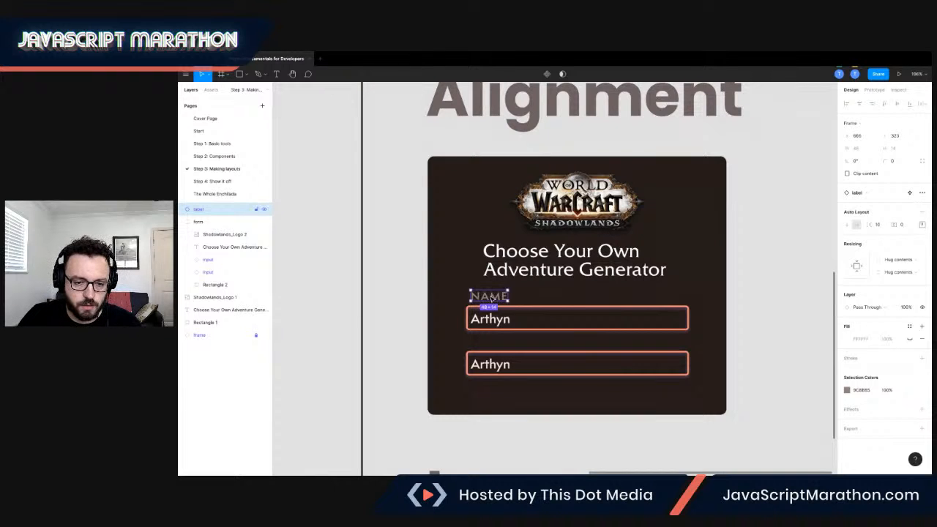
Reduce the NAME label component's font size to 12 on the Step 2: Components page.
left_click(219, 157)
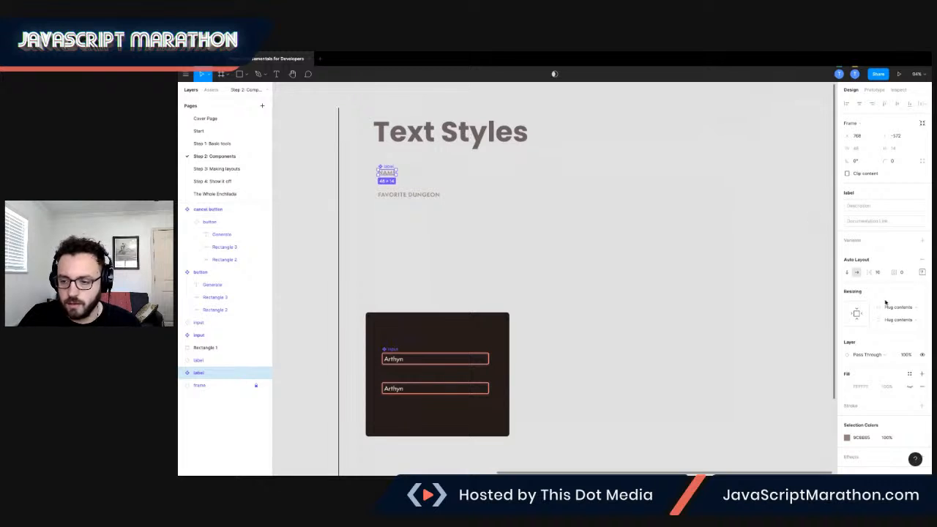
double_click(391, 173)
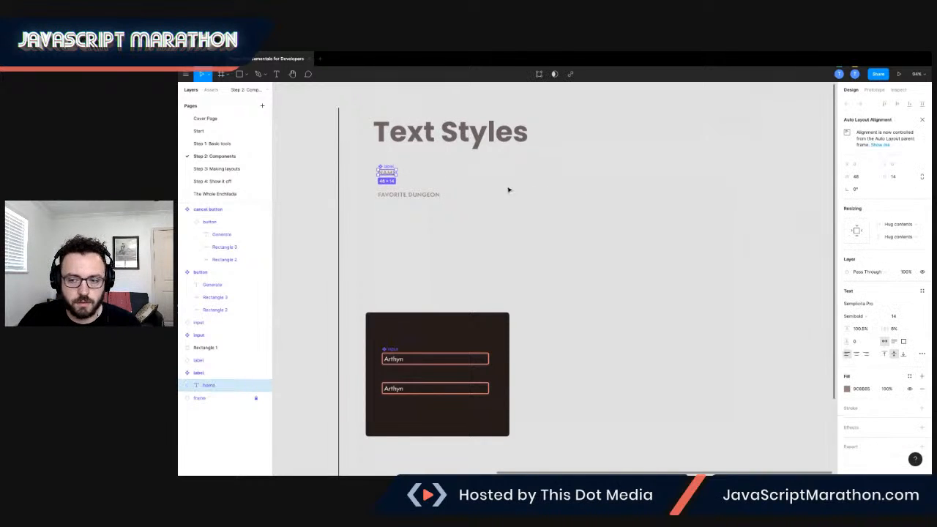
left_click(904, 318)
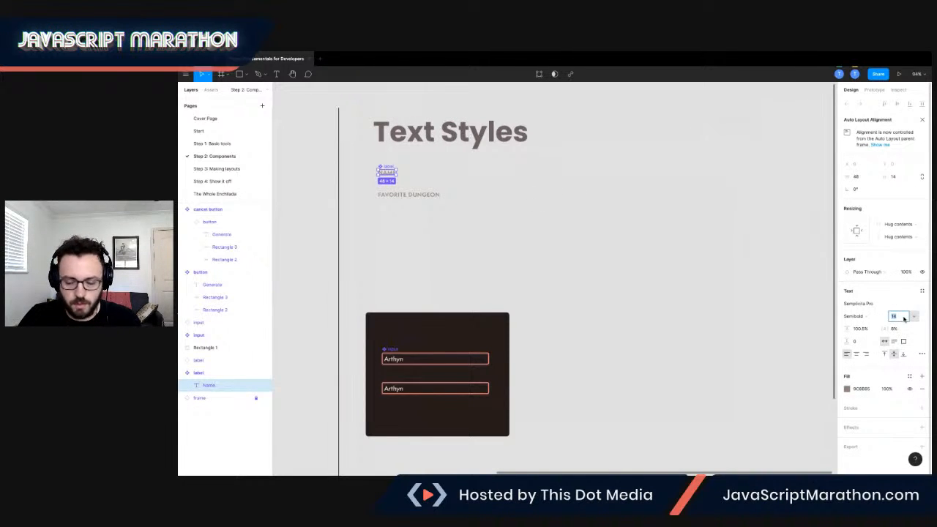
key("Tab")
left_click(455, 210)
On the Step 3: Making layouts page, move the NAME label closer to the first input, at about Y 327.
left_click(229, 172)
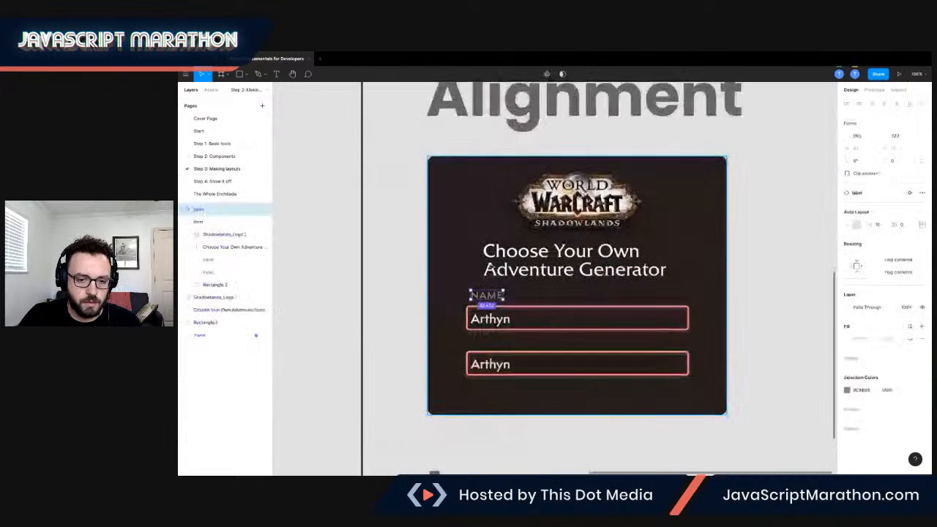
scroll(493, 287, "down", 1)
left_click_drag(477, 265, 477, 269)
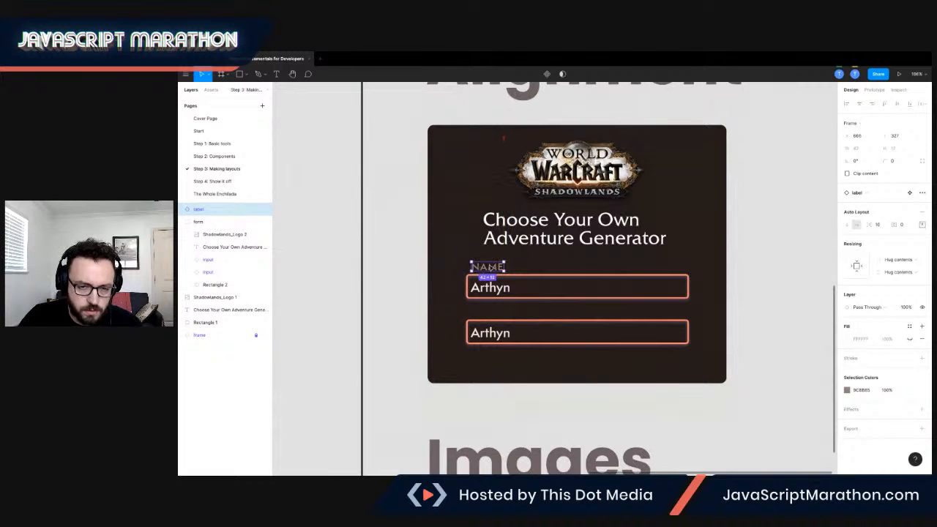
scroll(529, 185, "up", 1)
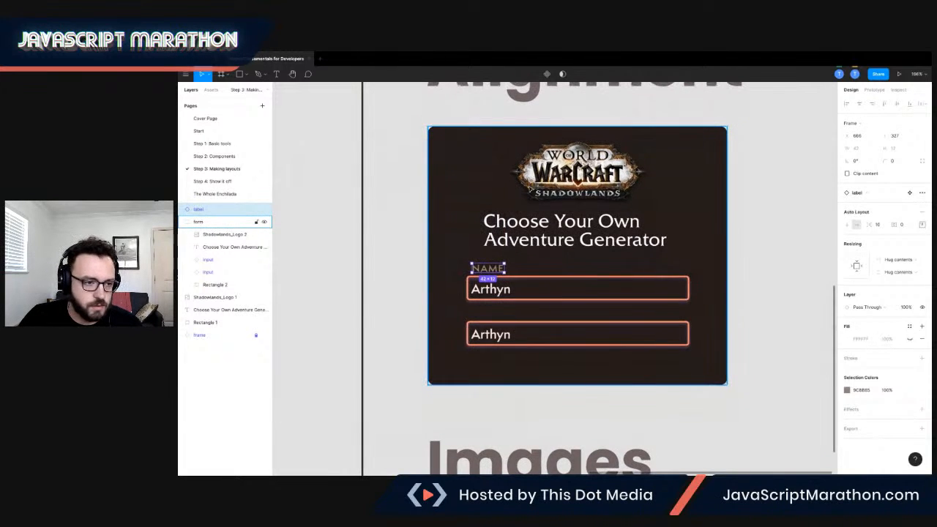
Line up the NAME label's left edge with the text in the first input, at about X 664.
scroll(517, 269, "up", 5)
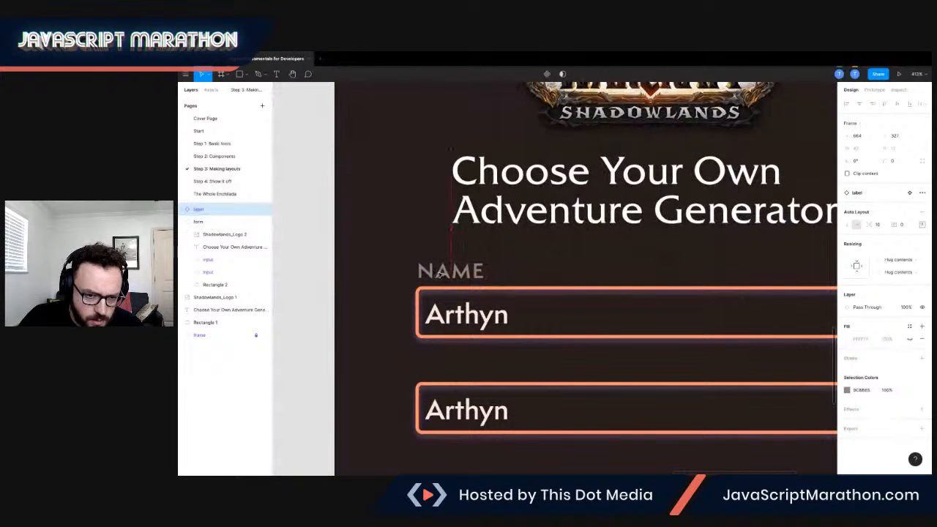
double_click(439, 315)
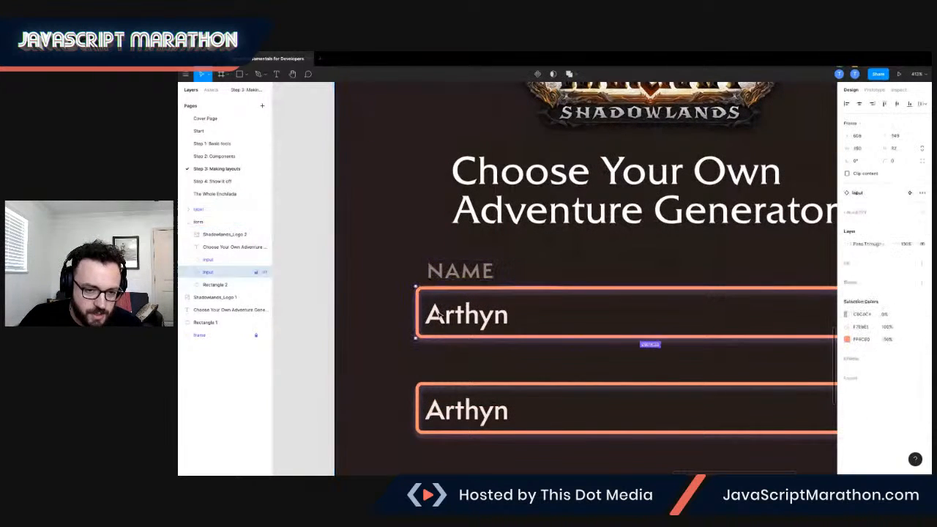
double_click(439, 315)
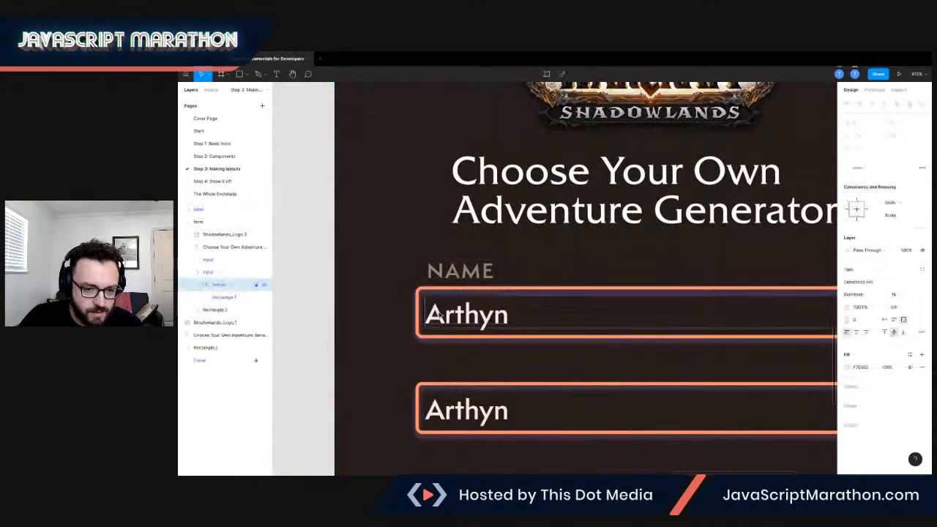
left_click(453, 272)
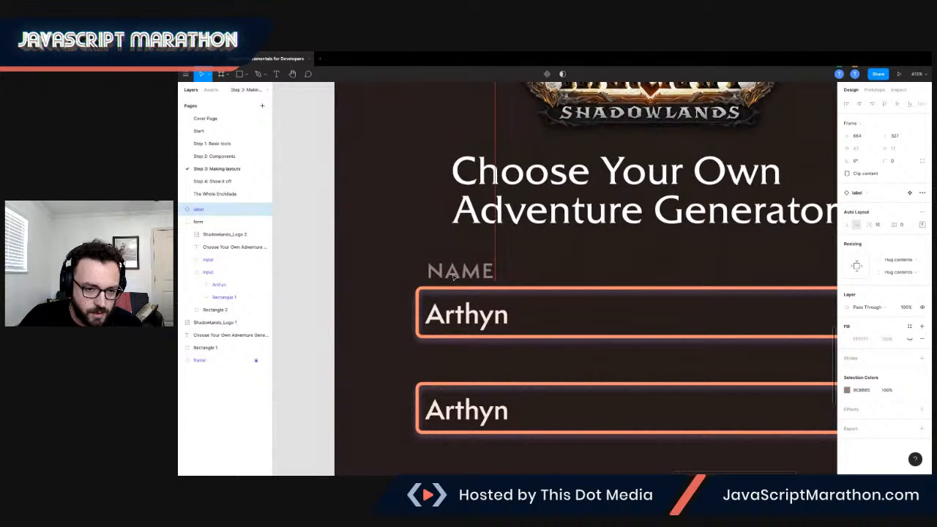
left_click_drag(454, 277, 450, 276)
left_click(442, 246)
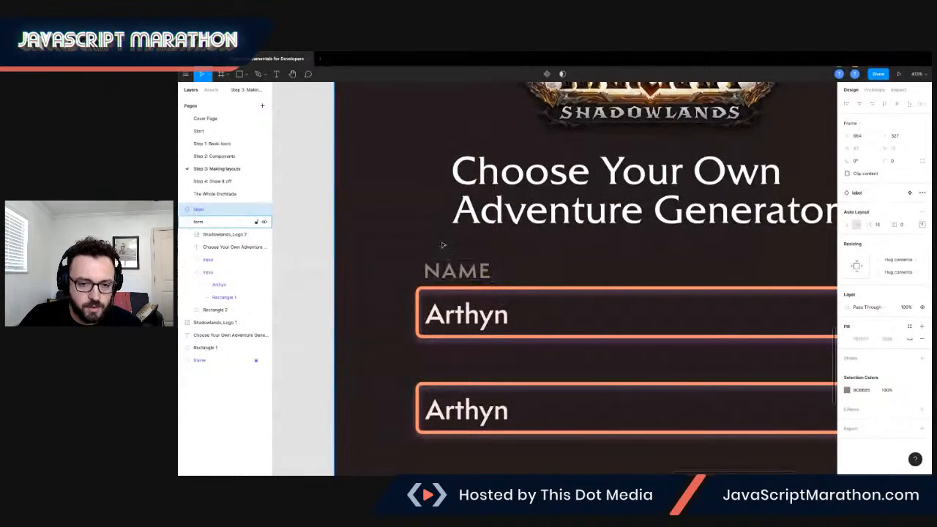
scroll(448, 249, "down", 1)
scroll(445, 249, "down", 1)
left_click(448, 232)
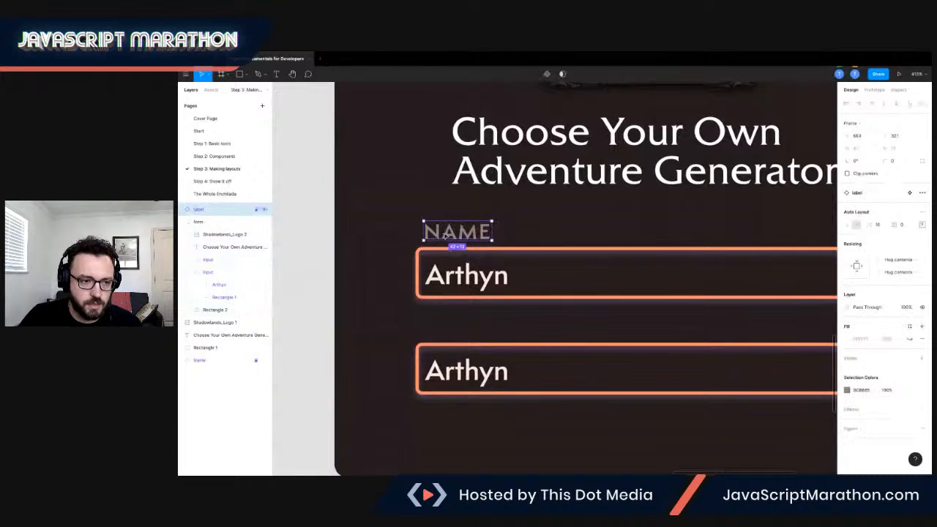
Move the NAME label into the form group and create one component from the label and the first input.
scroll(445, 235, "down", 3)
scroll(445, 236, "down", 5)
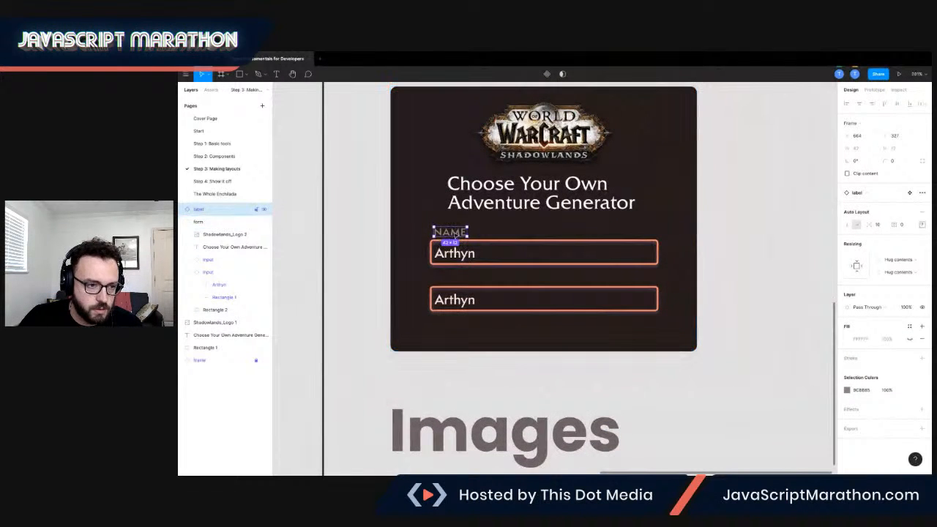
left_click_drag(204, 255, 205, 253)
left_click(468, 254, "shift")
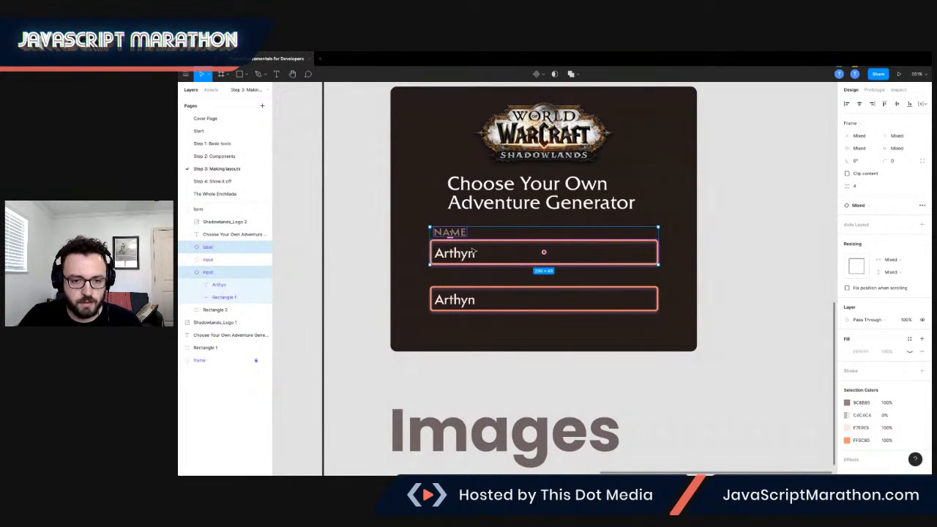
right_click(457, 250)
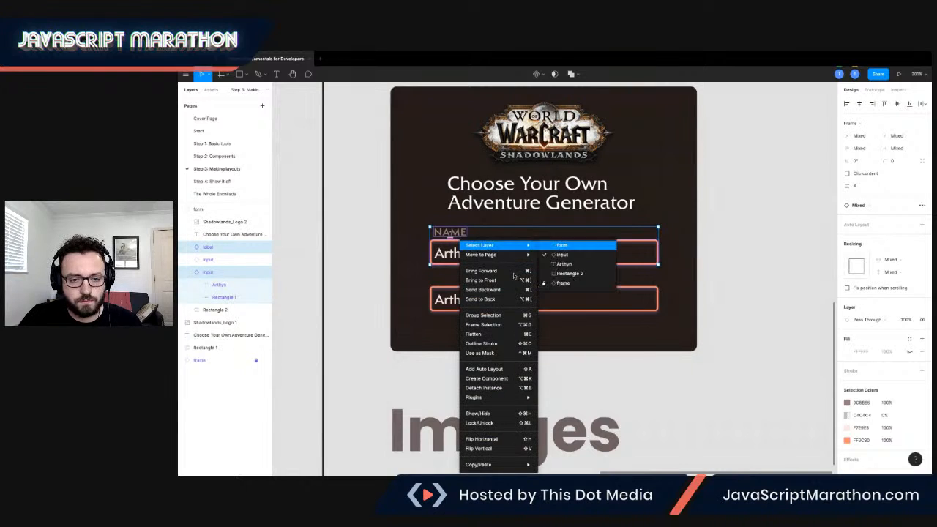
left_click(497, 378)
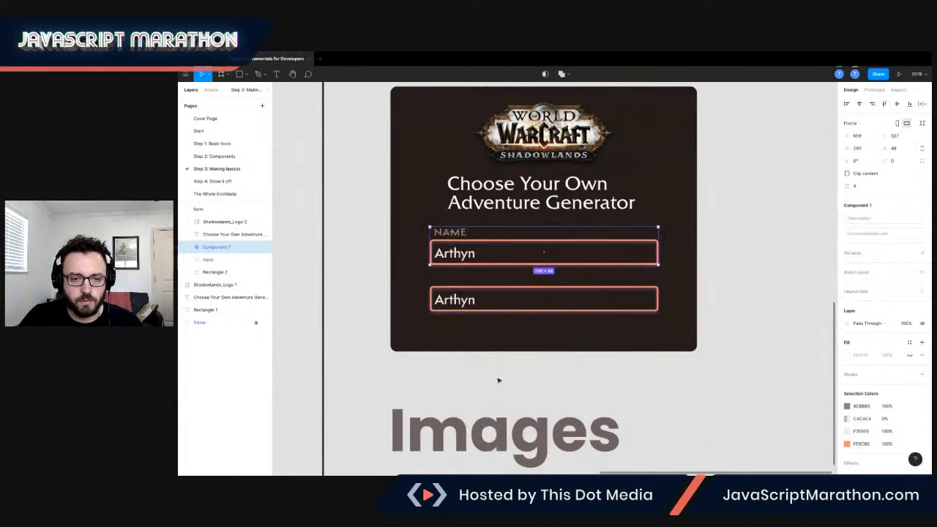
Rename the new label-and-input component as "form field".
double_click(210, 248)
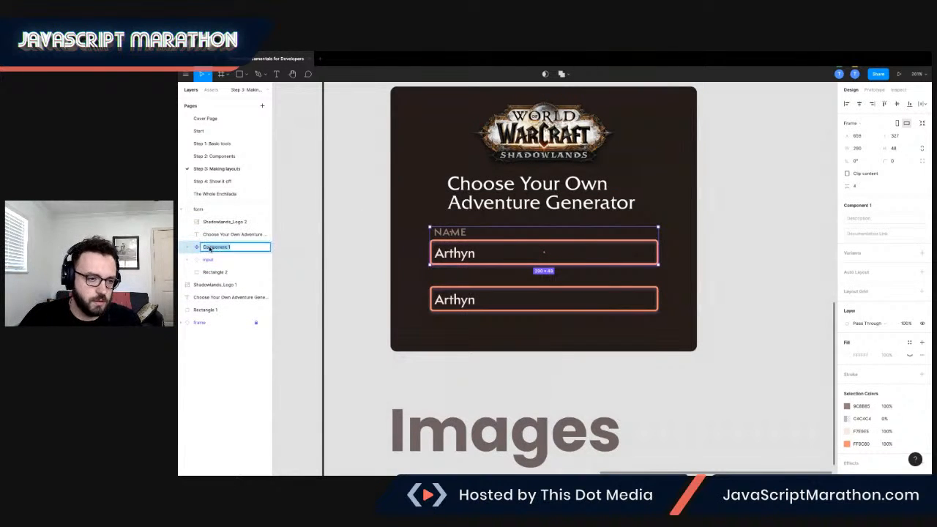
type("Input field")
key("Return")
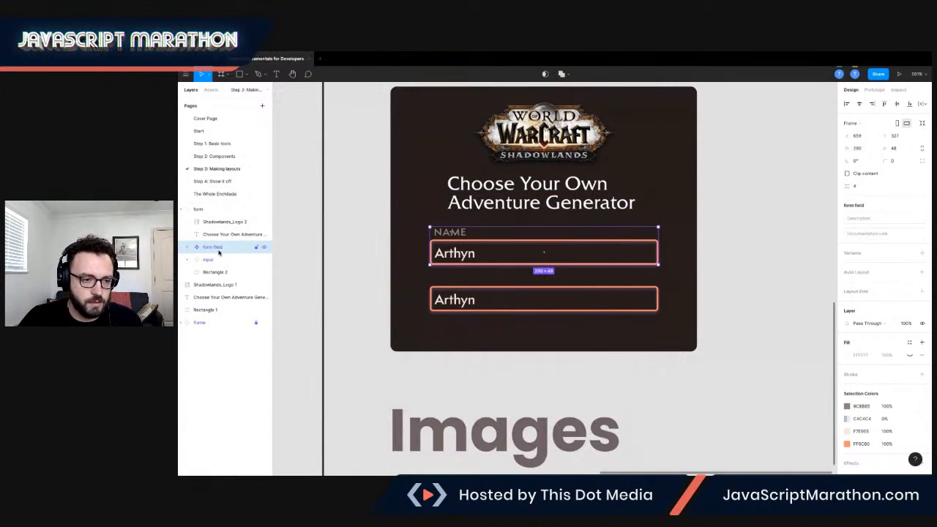
Duplicate the form field component inside the card and move the main component out beside the card, to X 1042, Y 317.
key("ctrl+d")
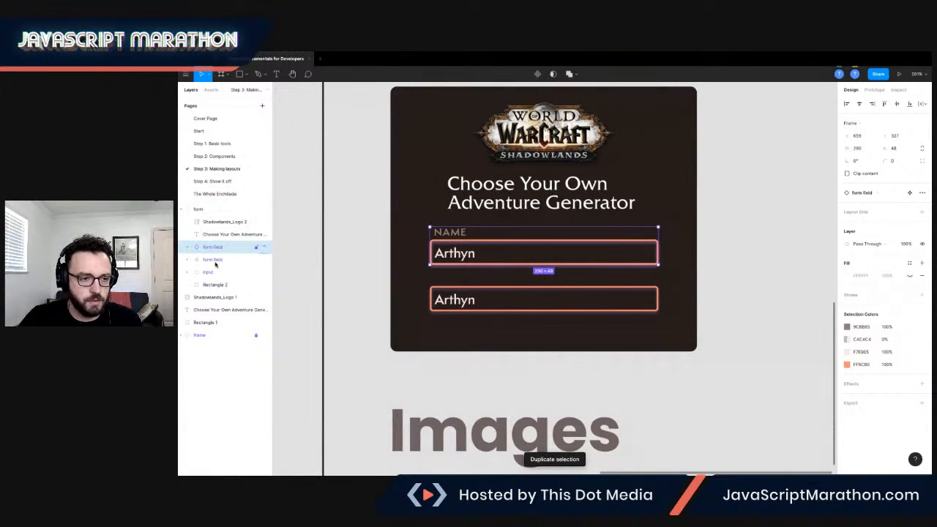
left_click(213, 260)
left_click_drag(544, 251, 757, 244)
left_click(504, 249)
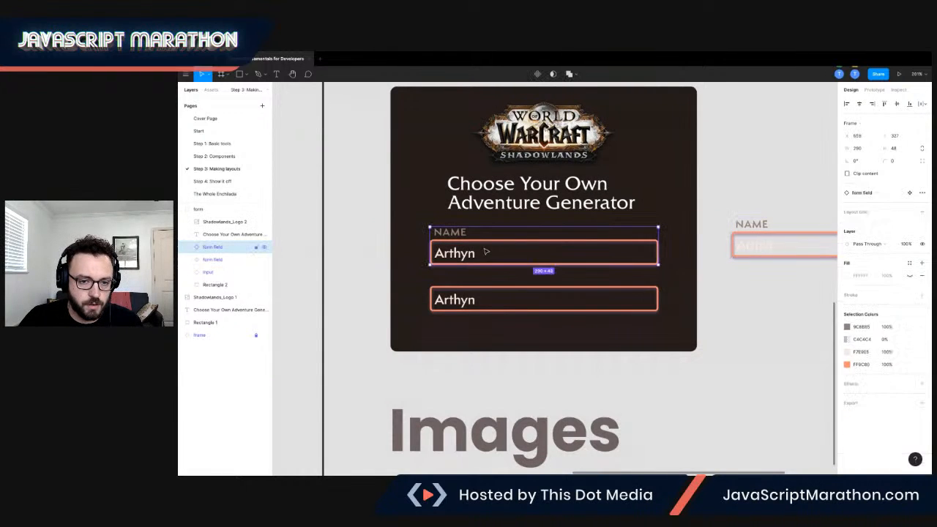
Inspect the nested label and input layers inside the form field copy in the card.
scroll(454, 243, "up", 1)
double_click(452, 239)
left_click(449, 252, "shift")
scroll(455, 252, "up", 5)
scroll(456, 246, "down", 1)
scroll(456, 229, "down", 3)
scroll(455, 229, "down", 3)
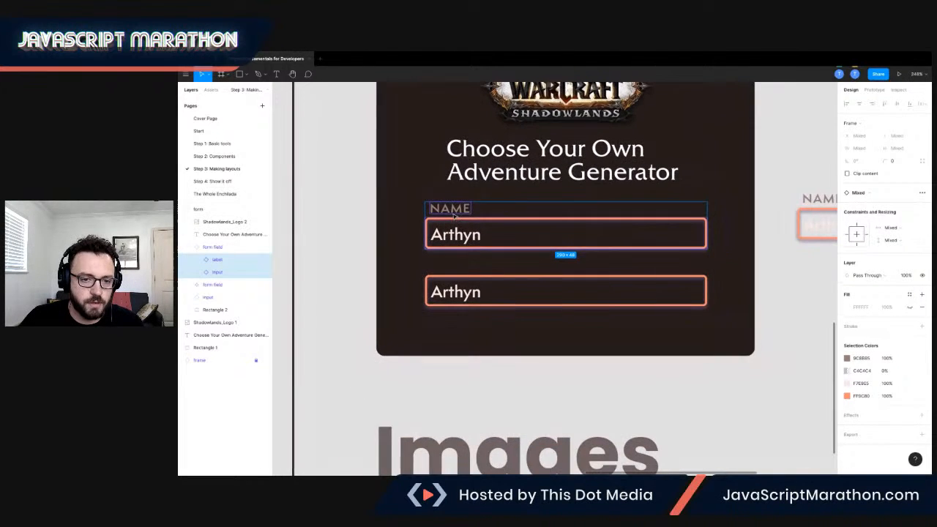
Examine the label text and input nested in the main form field component beside the card.
scroll(469, 216, "right", 2)
key("shift+Return")
double_click(759, 208)
double_click(759, 207)
scroll(700, 225, "right", 2)
scroll(701, 226, "right", 2)
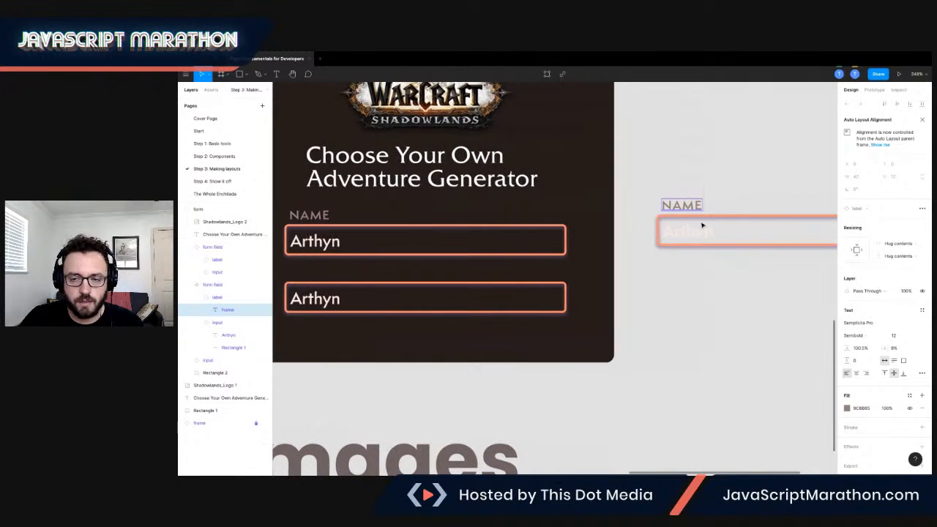
scroll(726, 233, "right", 2)
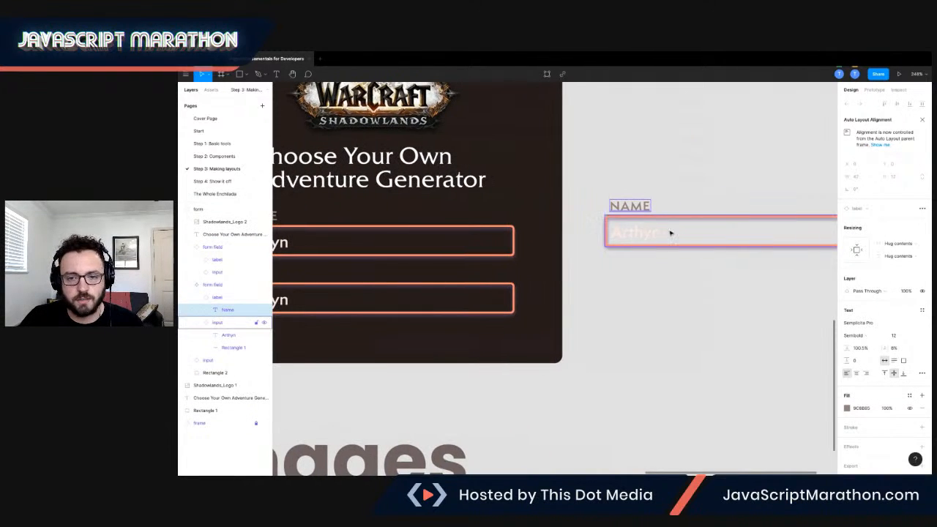
scroll(464, 238, "right", 1)
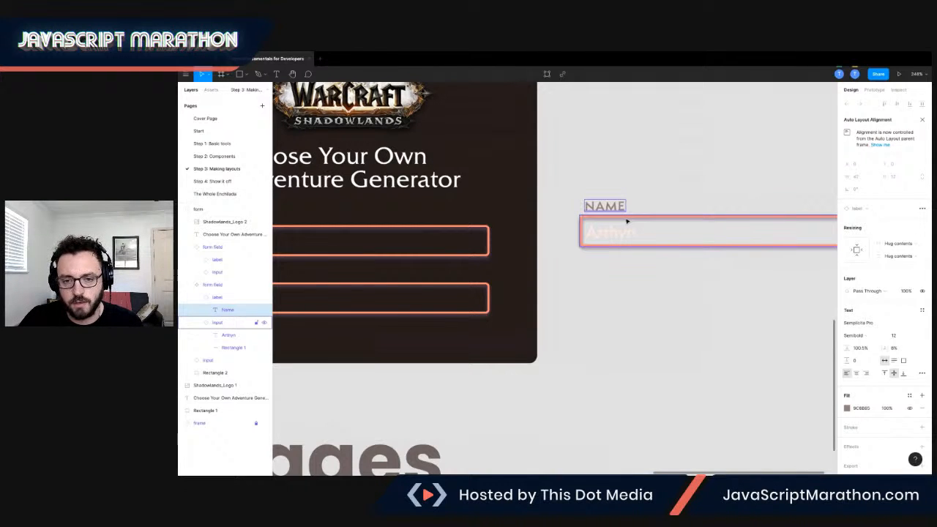
scroll(626, 221, "right", 2)
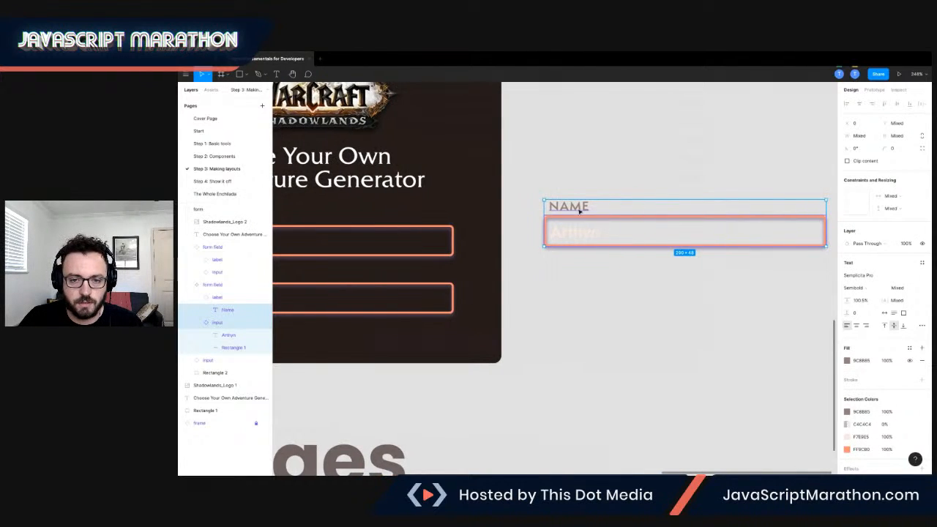
left_click(584, 245)
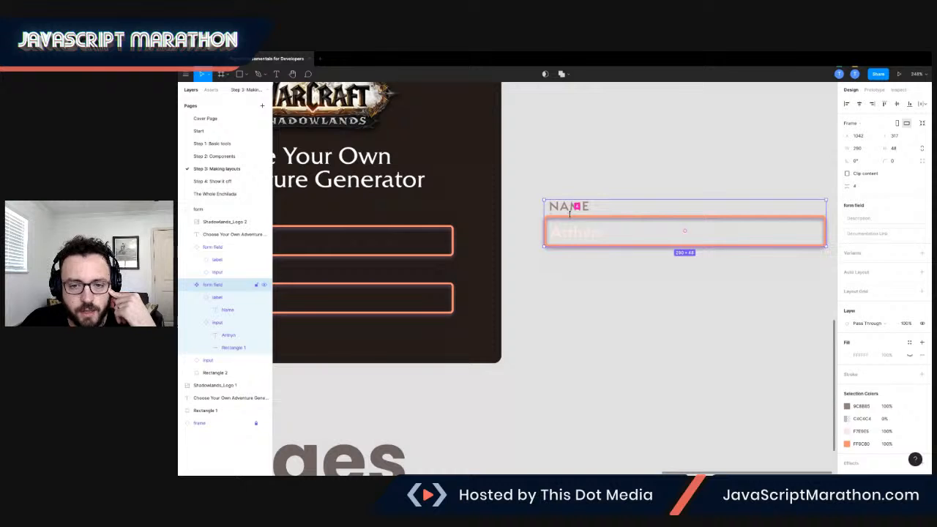
mouse_move(570, 213)
left_mouse_down()
mouse_move(569, 225)
mouse_move(570, 212)
left_mouse_up()
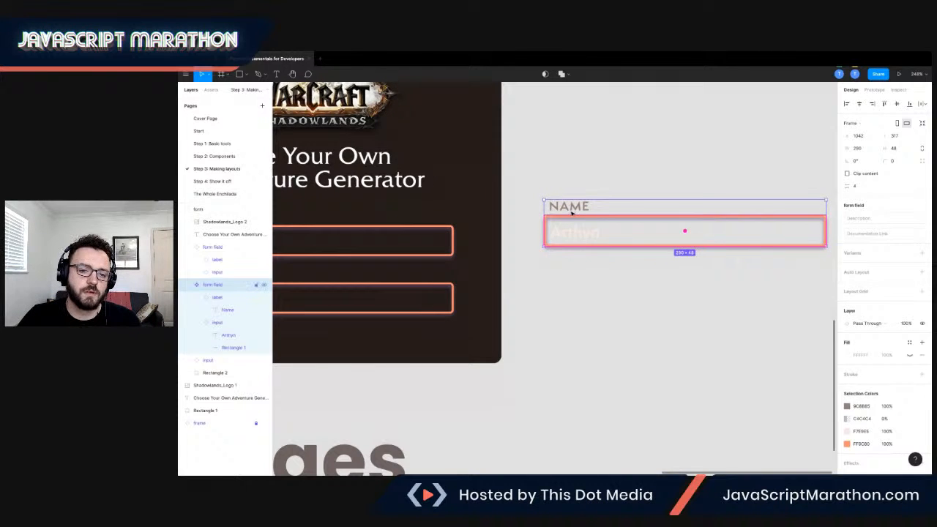
scroll(571, 209, "left", 2)
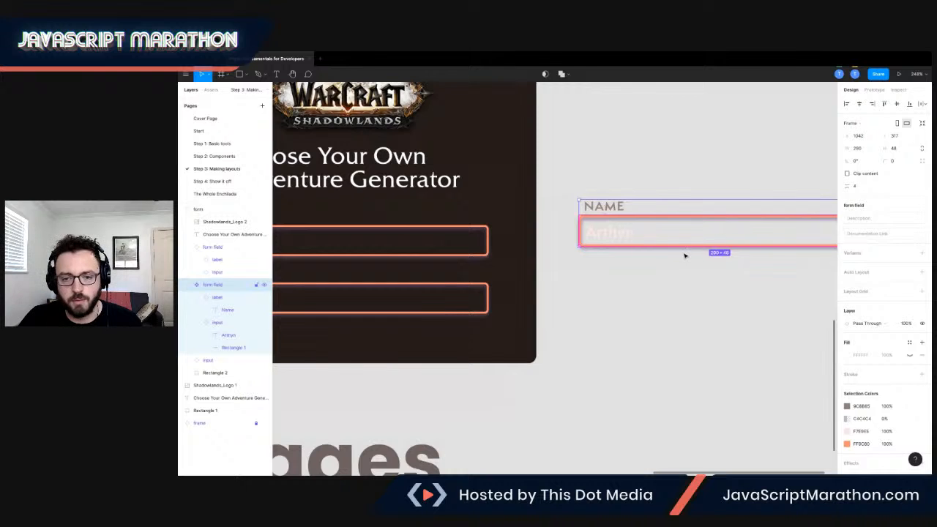
left_click(660, 266)
left_click(632, 226)
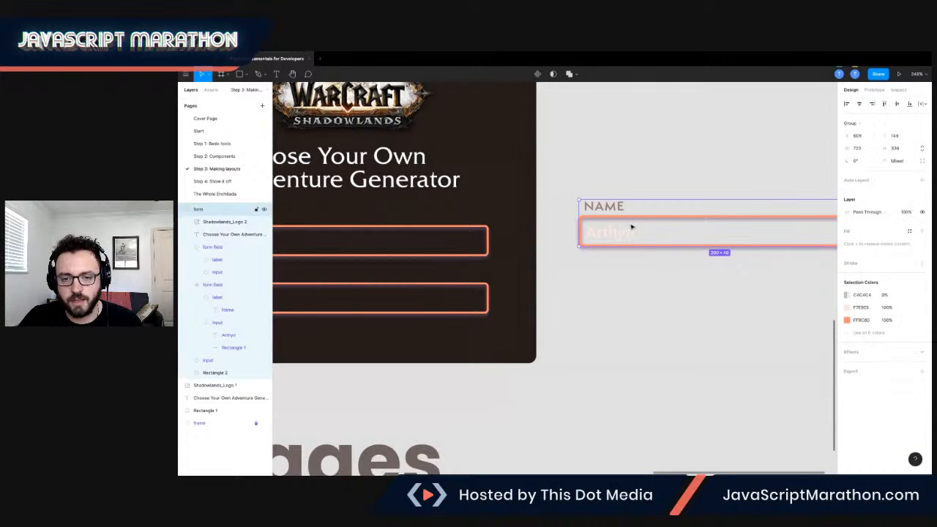
scroll(627, 171, "left", 8)
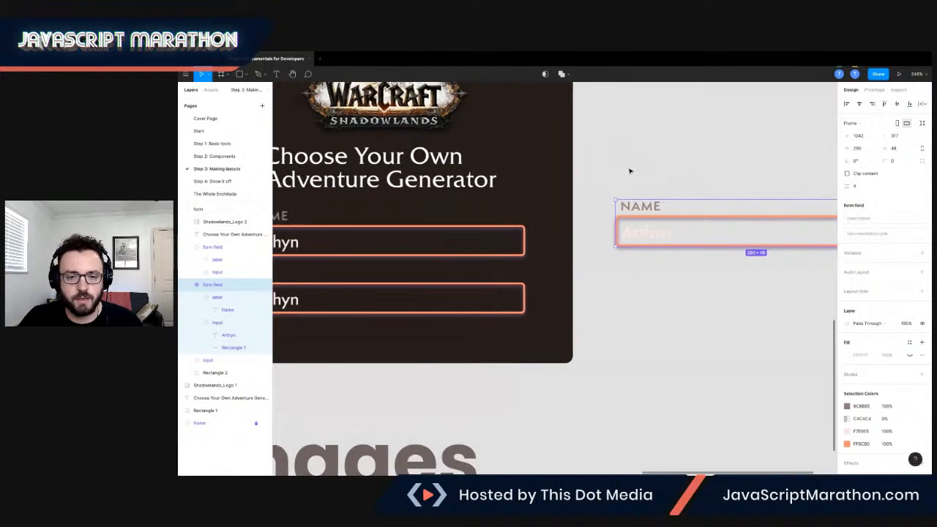
scroll(580, 225, "right", 2)
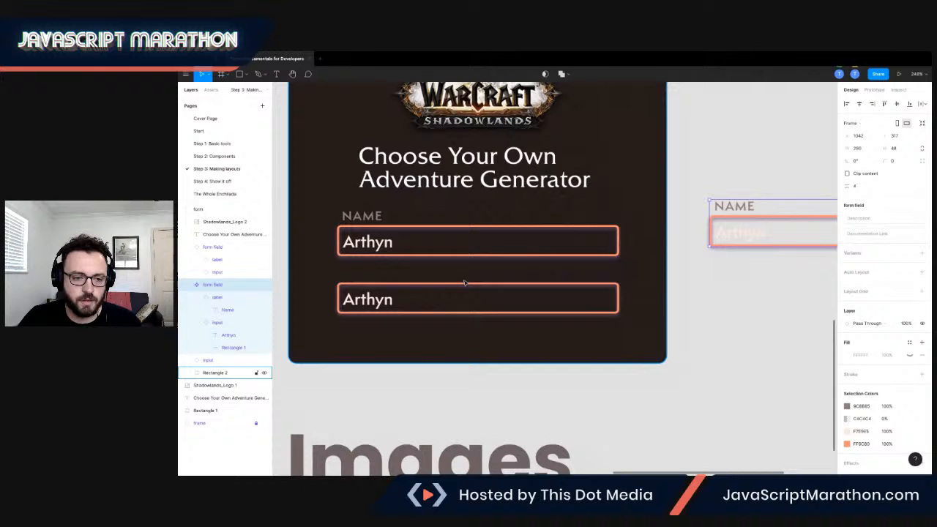
Delete the unlabelled second input and put a copy of the form field component in its place, at X 659, Y 394.
left_click(393, 296)
key("Delete")
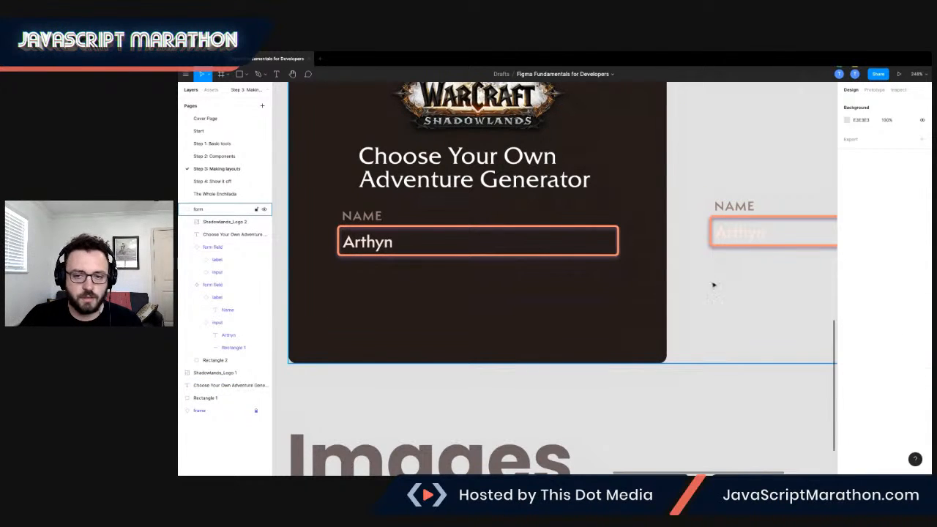
left_click(763, 241)
scroll(732, 239, "right", 3)
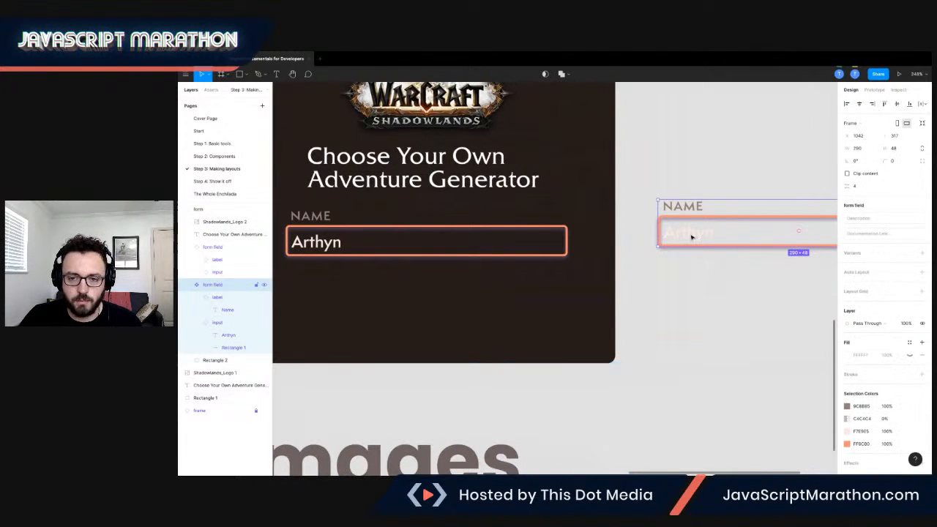
left_click_drag(692, 233, 326, 306)
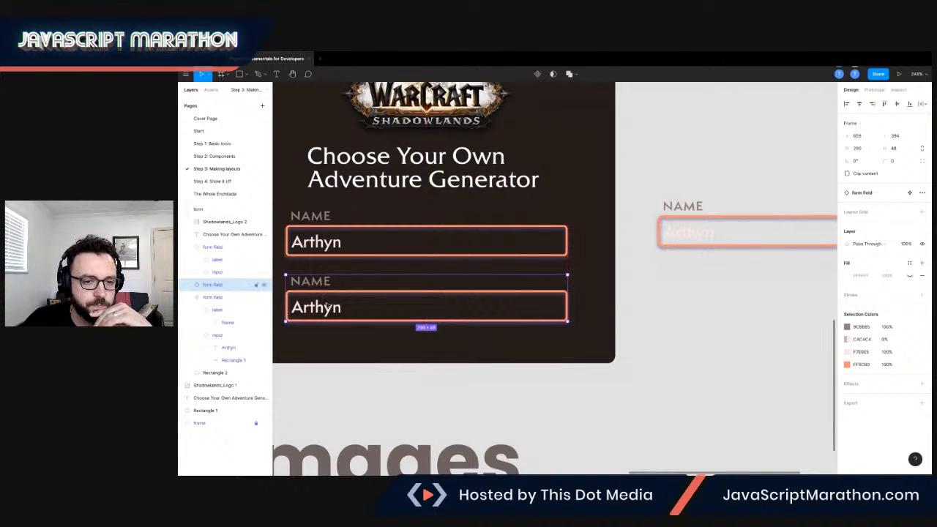
Extend the dark card background downward to a height of 360.
scroll(338, 278, "left", 2)
scroll(381, 245, "left", 4)
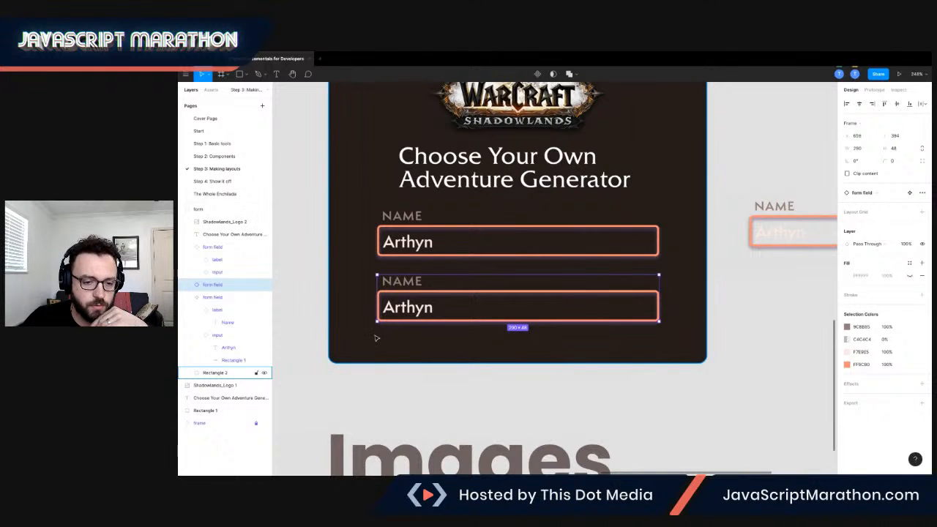
left_click(356, 362)
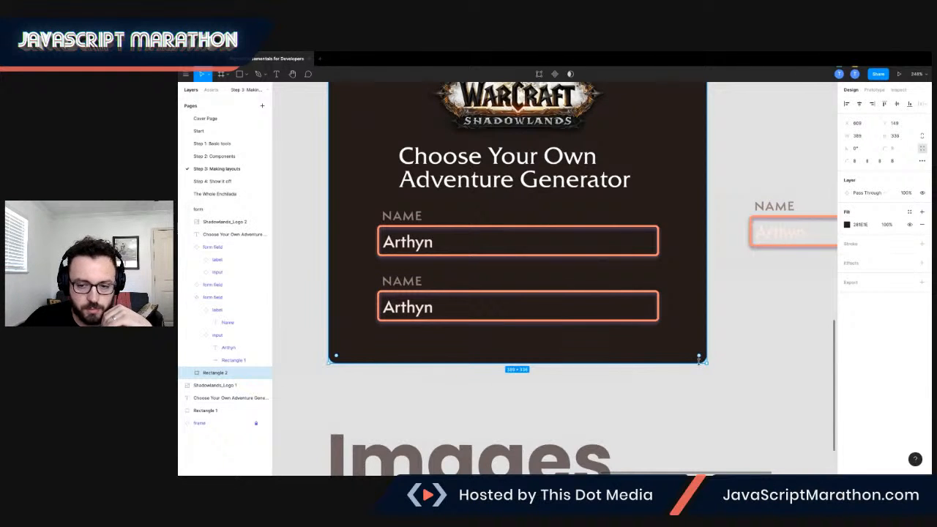
left_click_drag(599, 363, 598, 386)
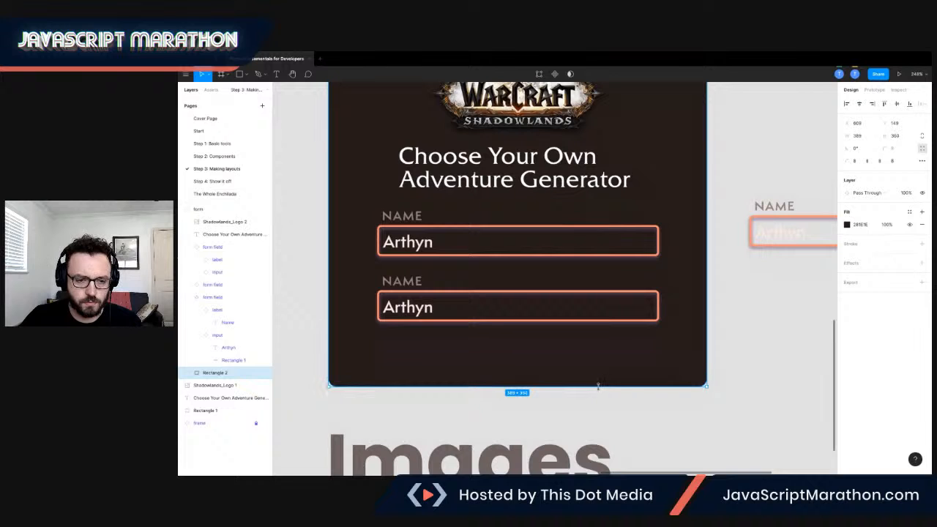
Change the label text of the second form field to "FAVORITE DUNGEON".
left_click(533, 253)
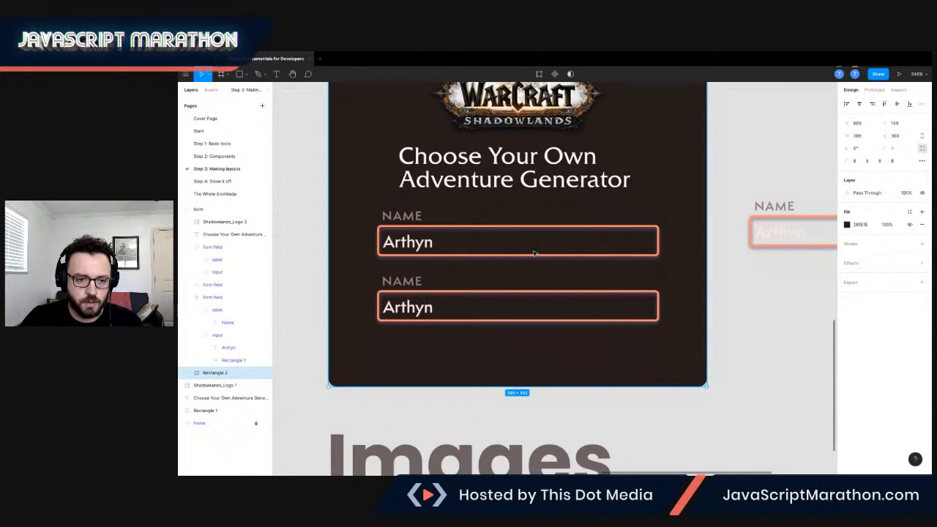
double_click(419, 283)
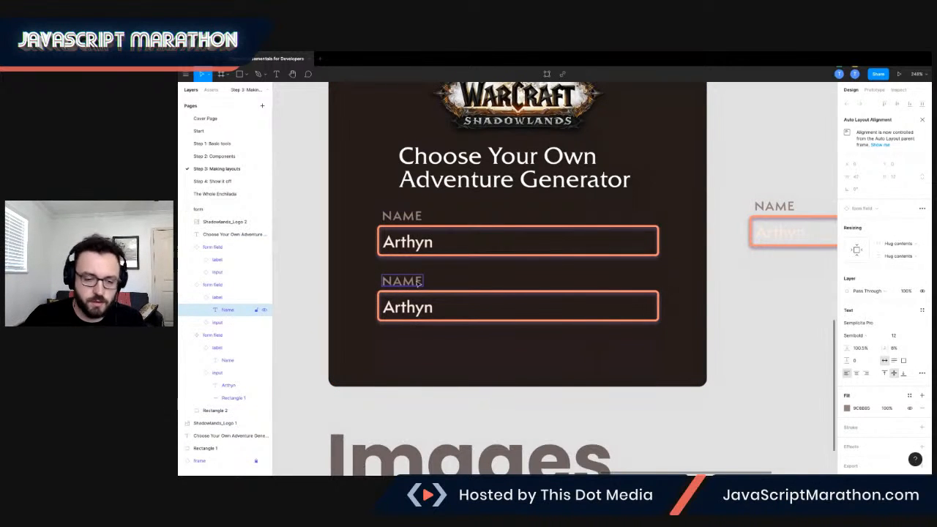
double_click(420, 283)
type("FA")
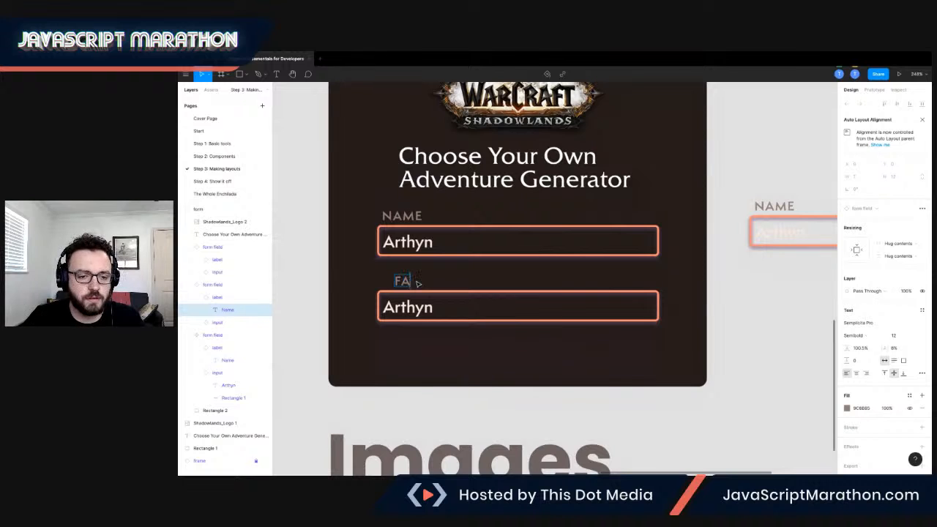
type("VORITE DU")
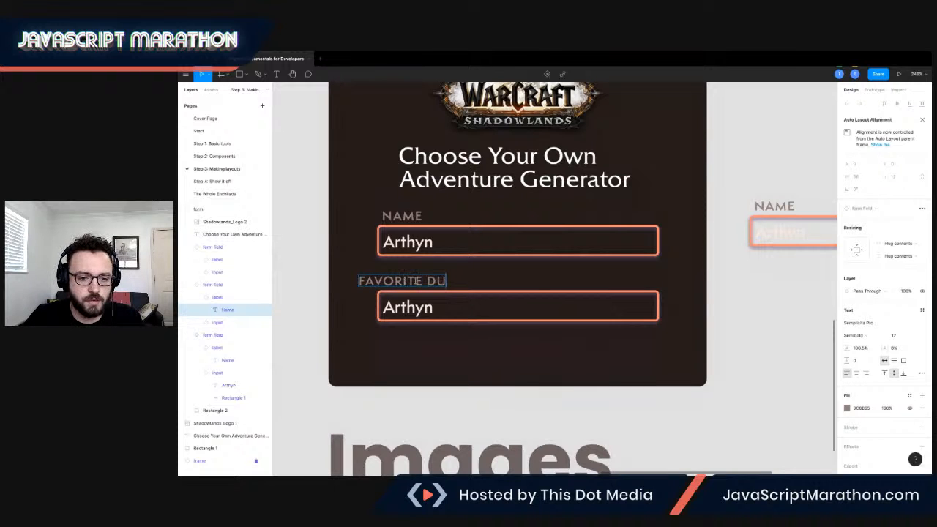
type("NGEON")
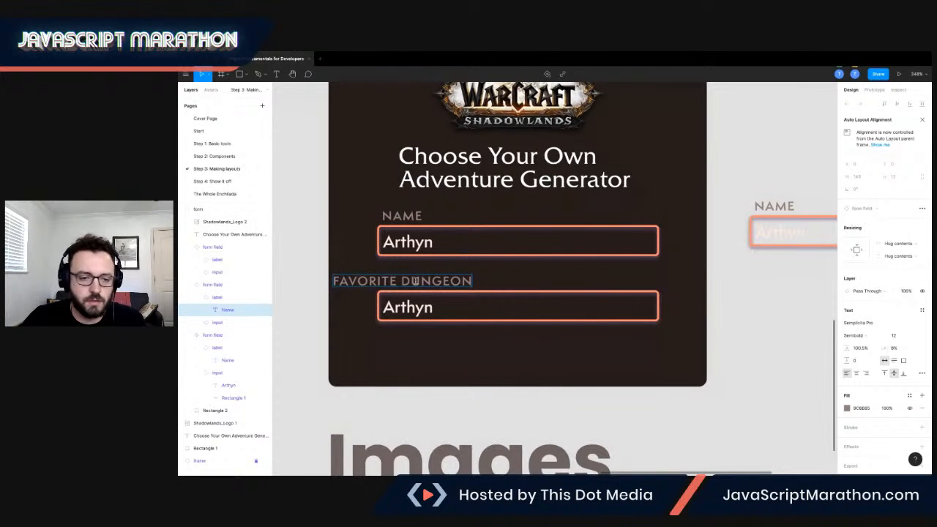
Set the horizontal constraint of the label inside the main form field component to Left.
scroll(641, 357, "left", 3)
scroll(641, 357, "right", 3)
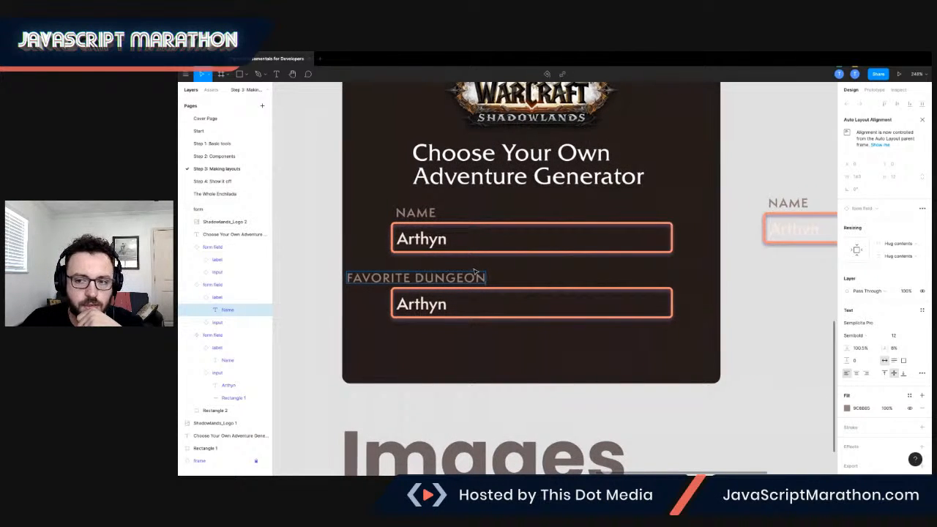
scroll(474, 272, "right", 2)
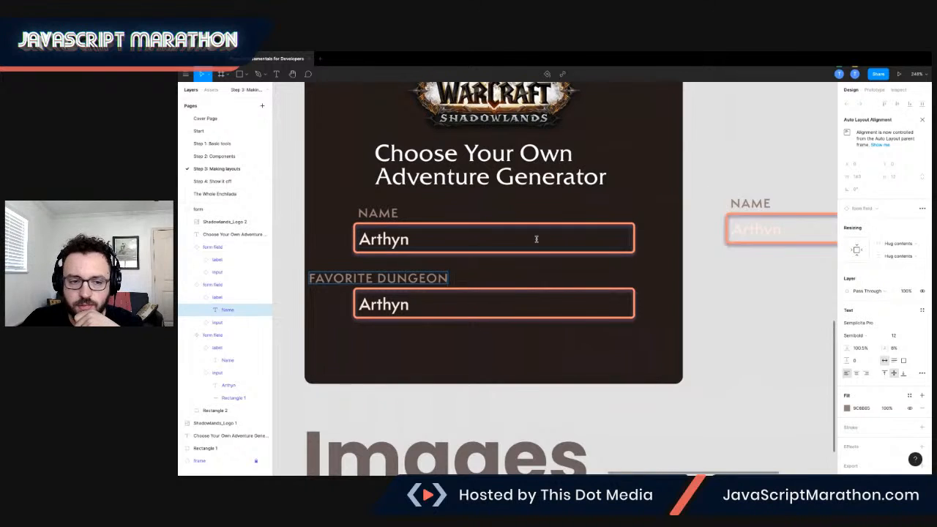
scroll(387, 284, "right", 5)
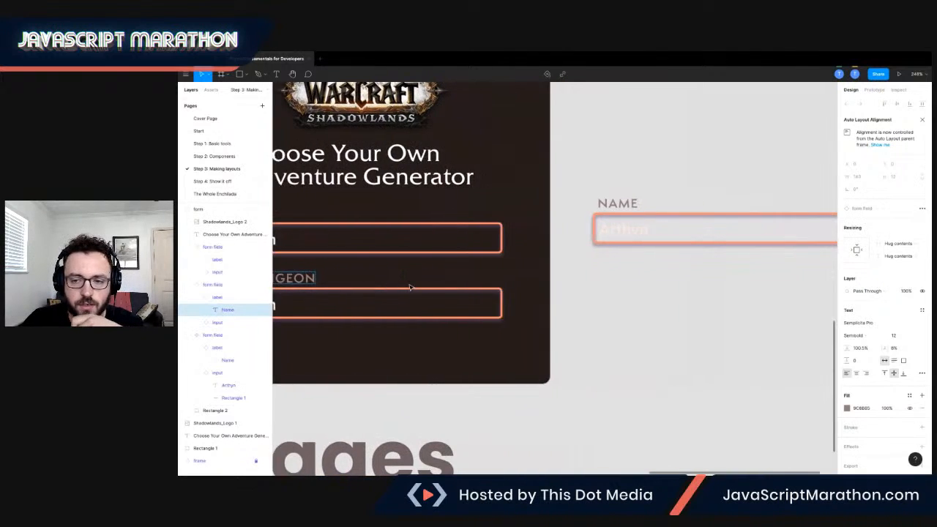
left_click(575, 206)
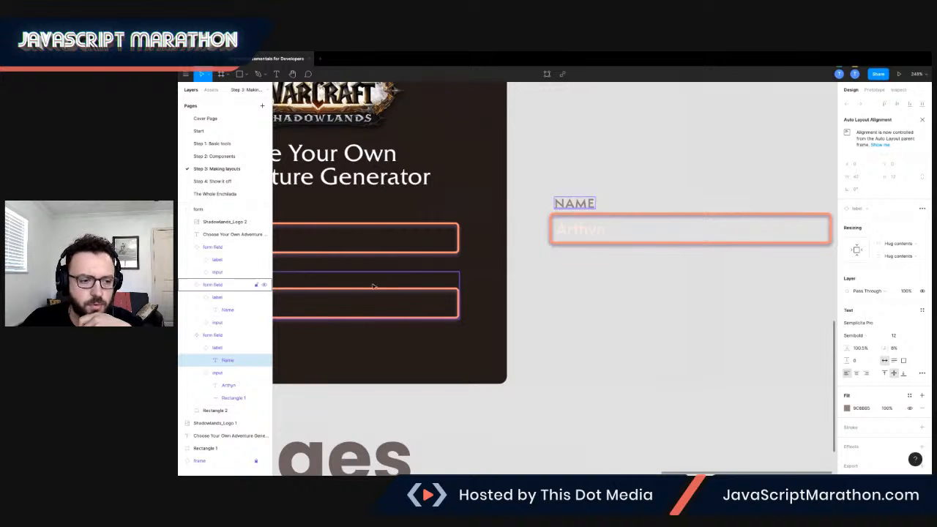
left_click(211, 349)
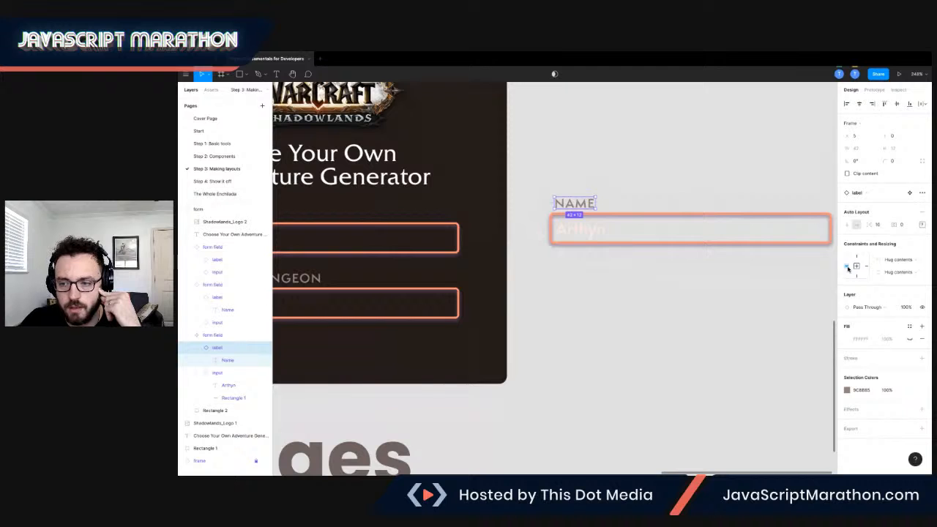
scroll(620, 227, "left", 6)
scroll(621, 226, "right", 1)
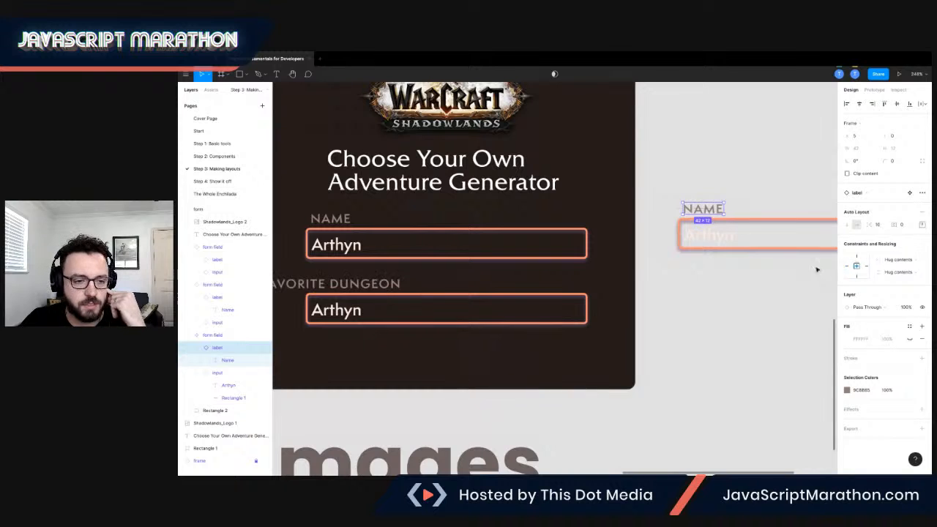
scroll(468, 300, "left", 4)
scroll(451, 295, "down", 1)
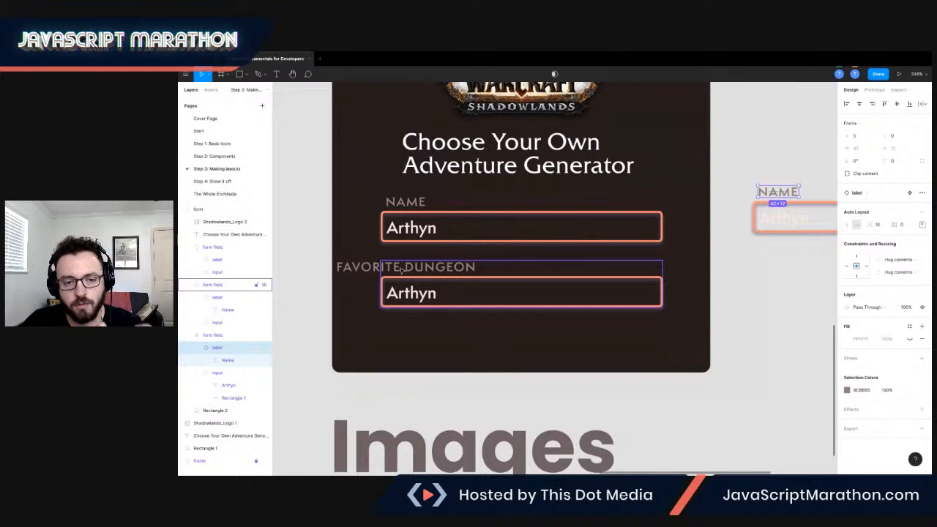
left_click(848, 267)
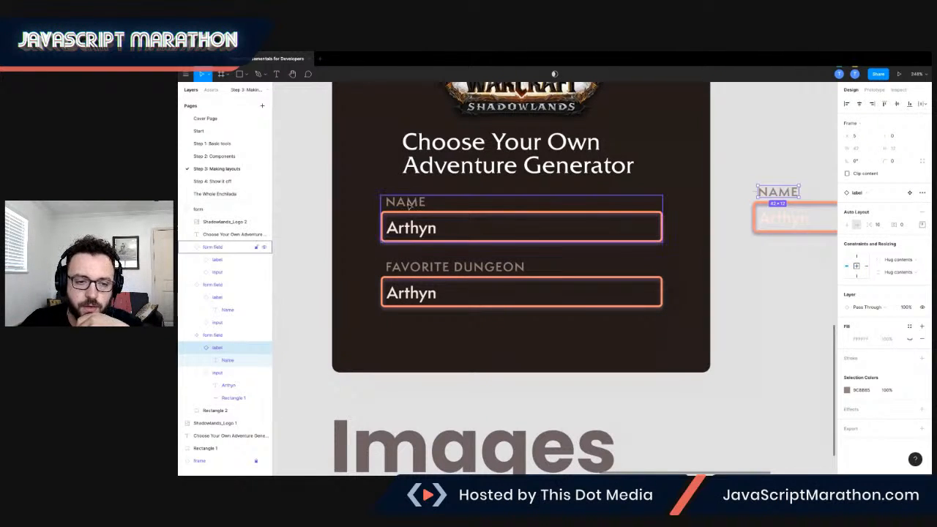
scroll(412, 276, "down", 1)
scroll(412, 275, "right", 2)
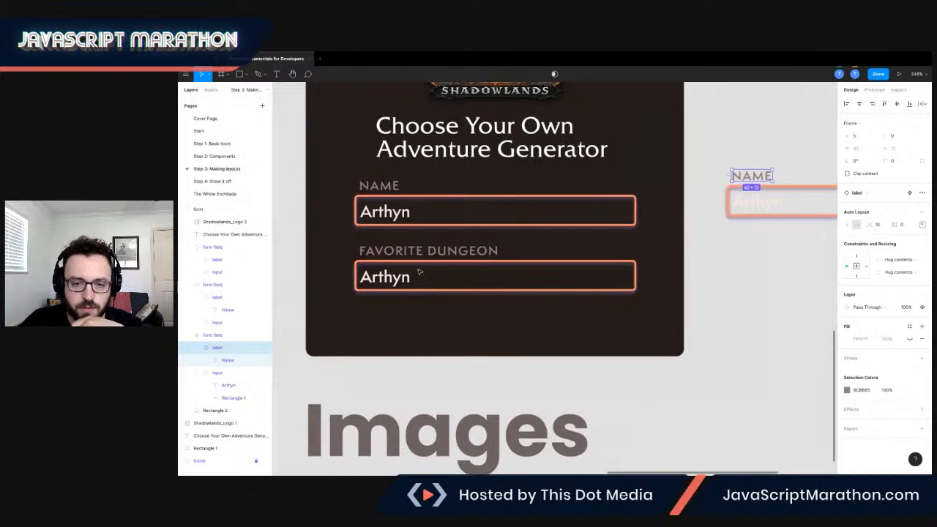
scroll(511, 234, "right", 4)
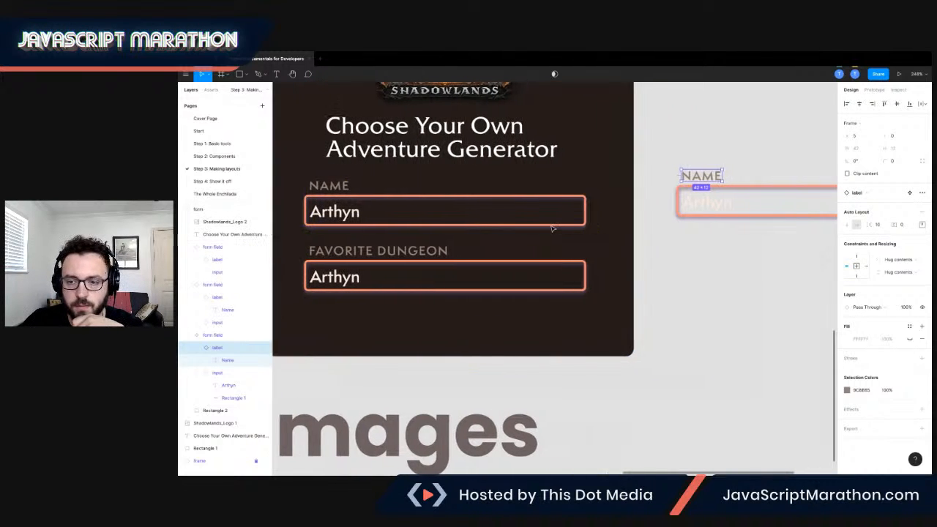
scroll(739, 234, "right", 5)
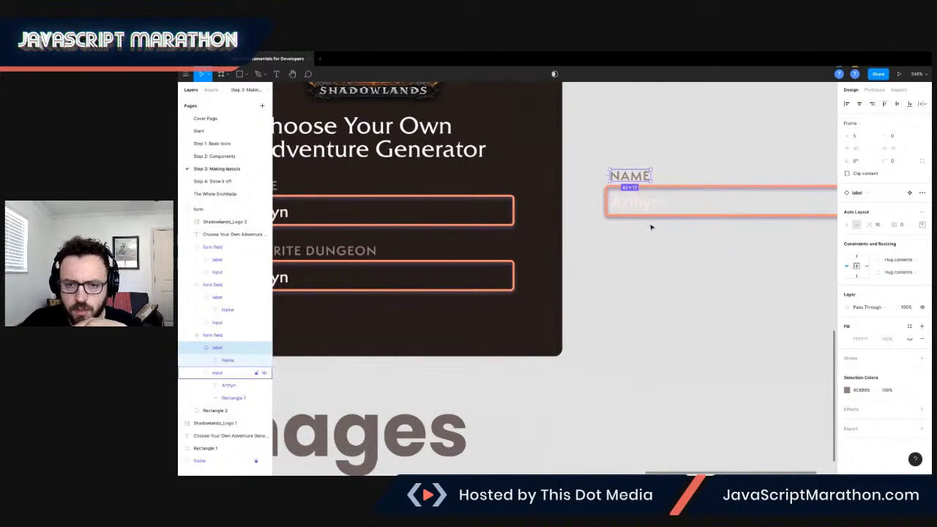
Group the NAME and FAVORITE DUNGEON form fields inside the Alignment card.
scroll(651, 223, "left", 6)
scroll(586, 217, "left", 1)
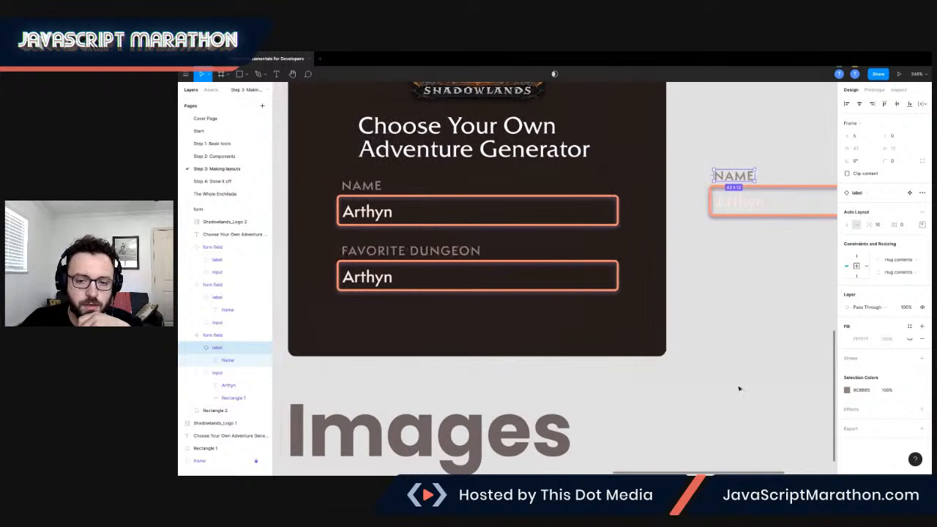
left_click(737, 339)
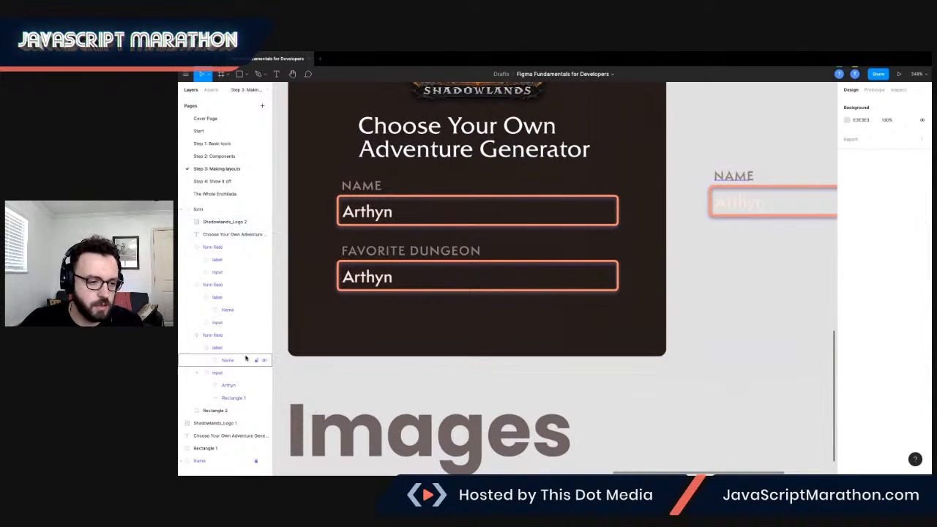
left_click(187, 334)
left_click(188, 292)
left_click(189, 286)
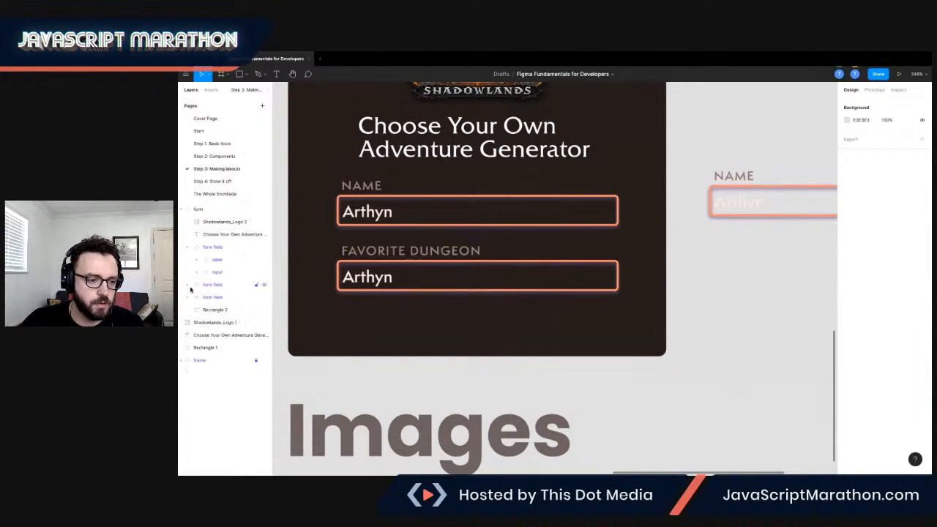
left_click(188, 247)
left_click(208, 247)
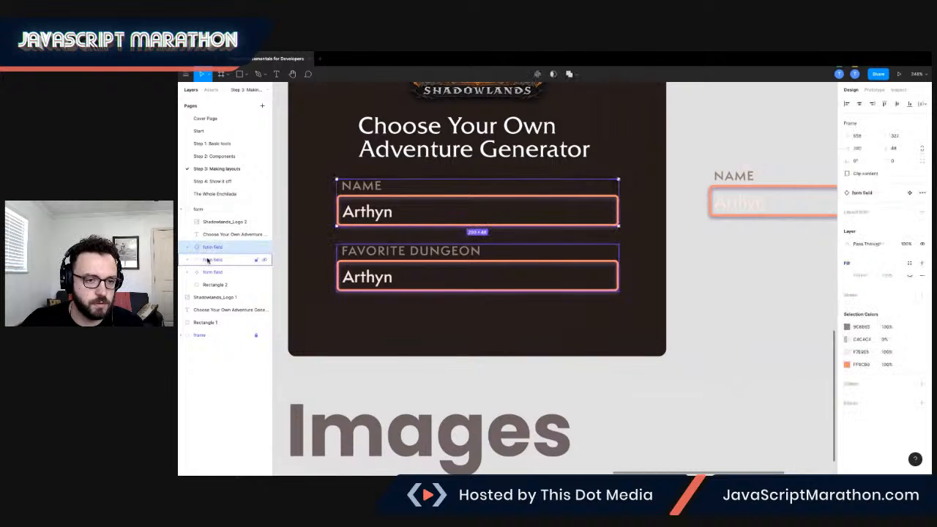
left_click(208, 260, "shift")
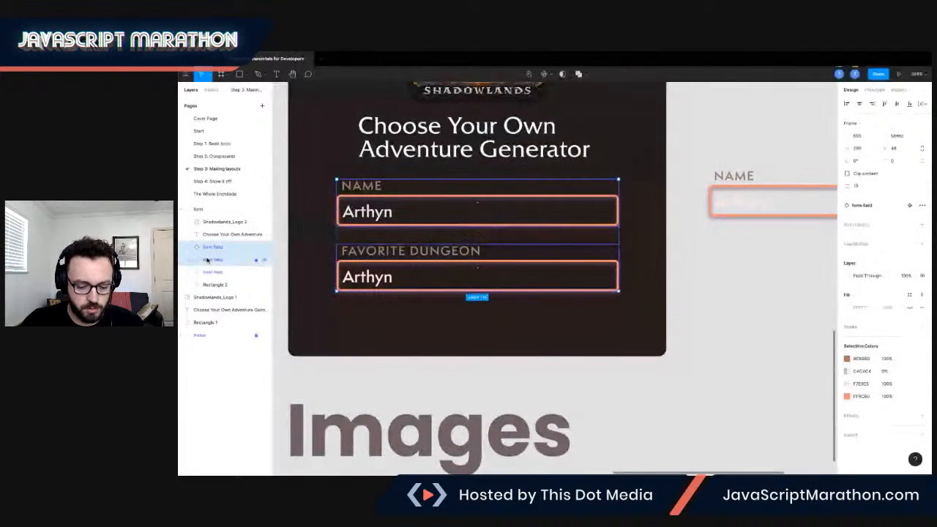
key("ctrl+g")
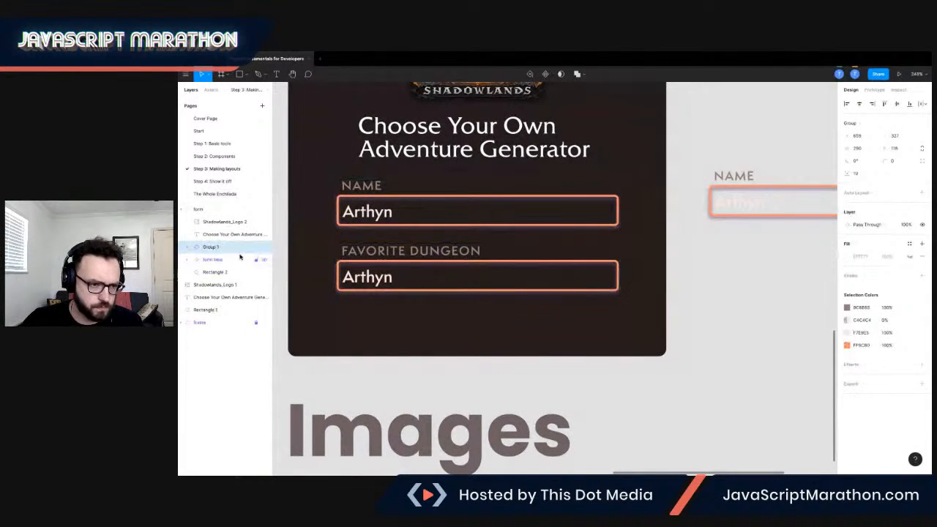
Rename the group holding the two form fields as "fields".
left_click(213, 249)
double_click(212, 248)
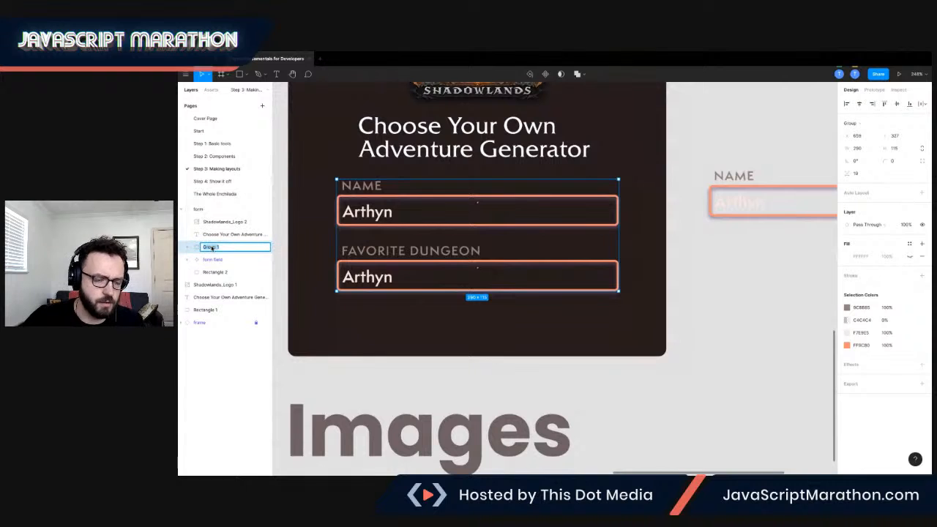
type("fields")
key("Return")
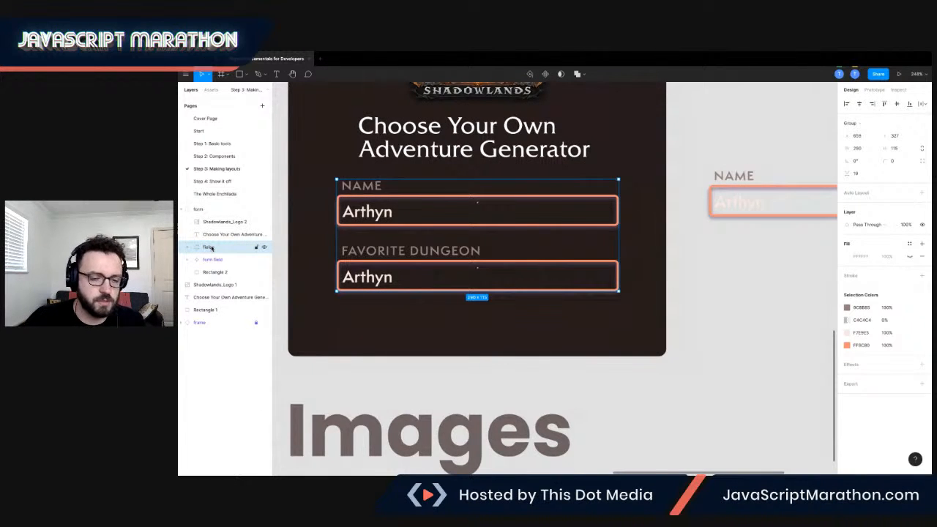
Try offsetting the FAVORITE DUNGEON field to X 789, Y 400, and aligning the fields group by horizontal center and left.
mouse_move(478, 234)
left_mouse_down()
mouse_move(478, 203)
mouse_move(480, 233)
left_mouse_up()
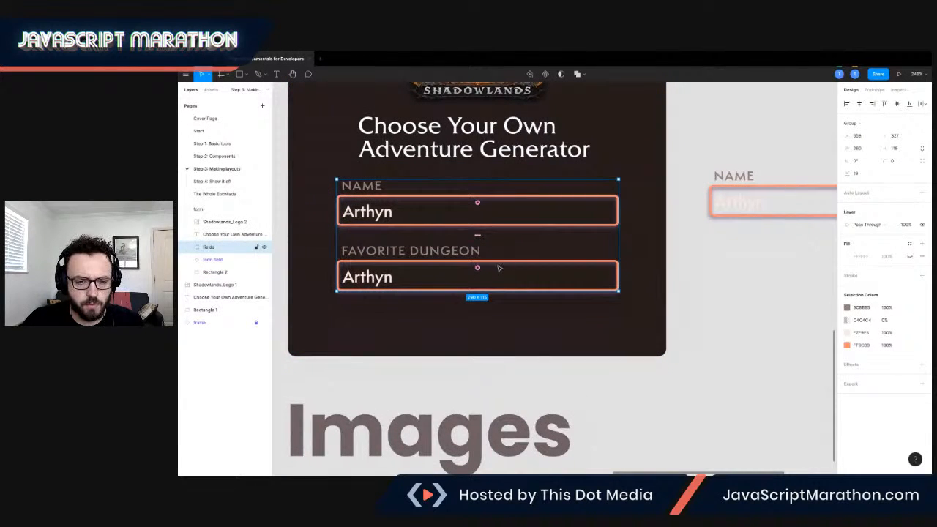
double_click(406, 263)
left_click_drag(408, 265, 532, 279)
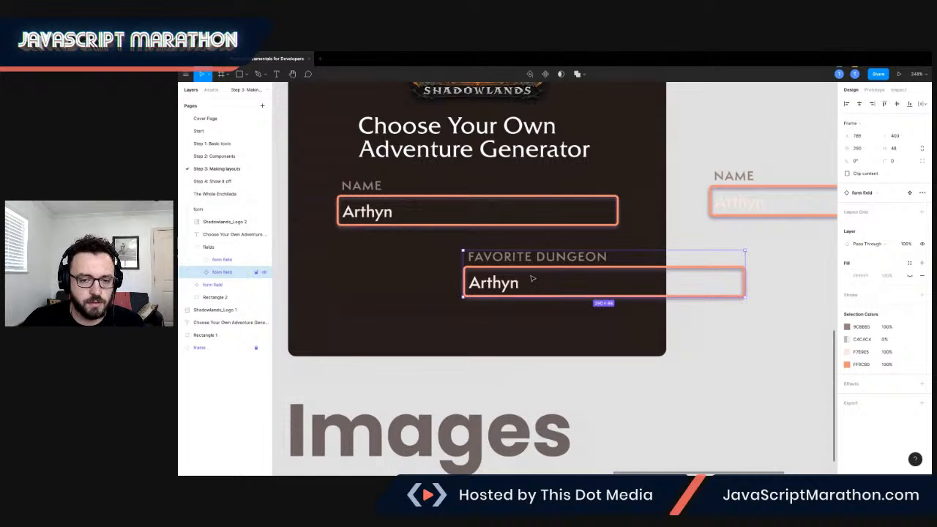
left_click(226, 248)
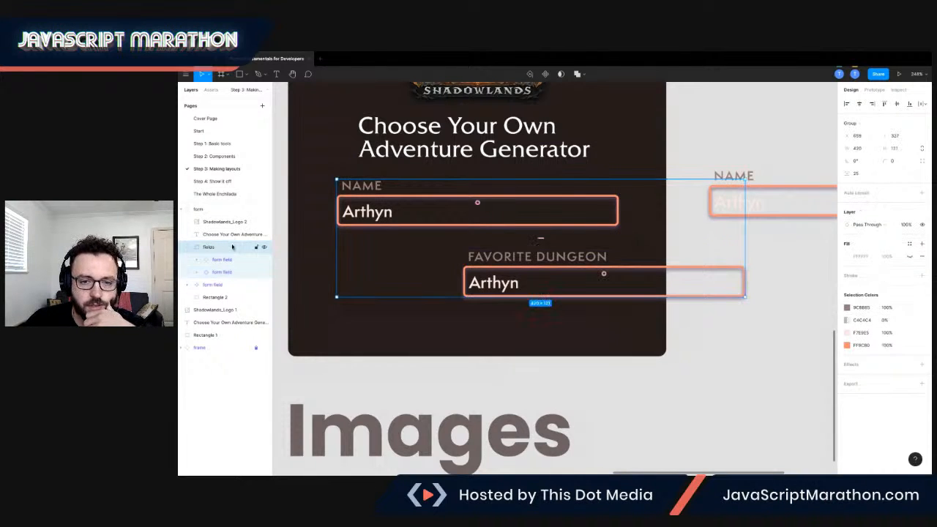
left_click(860, 106)
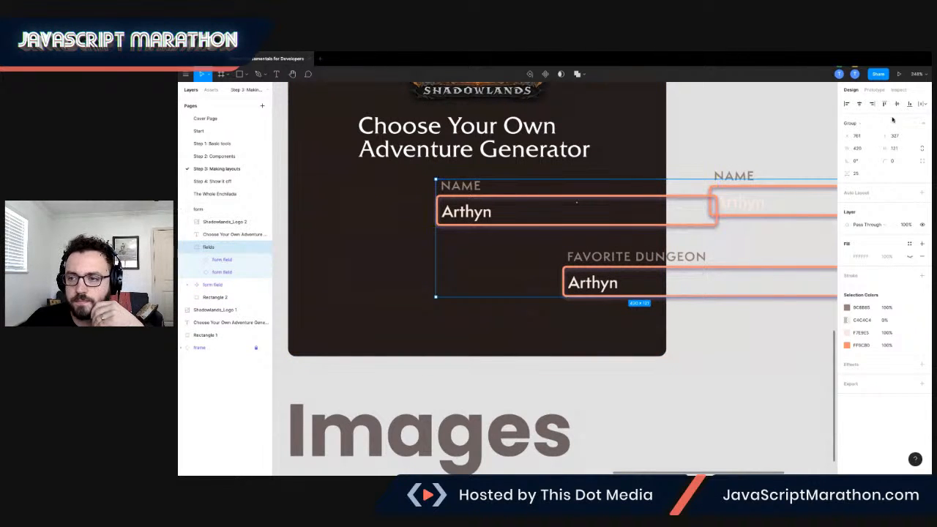
left_click(848, 105)
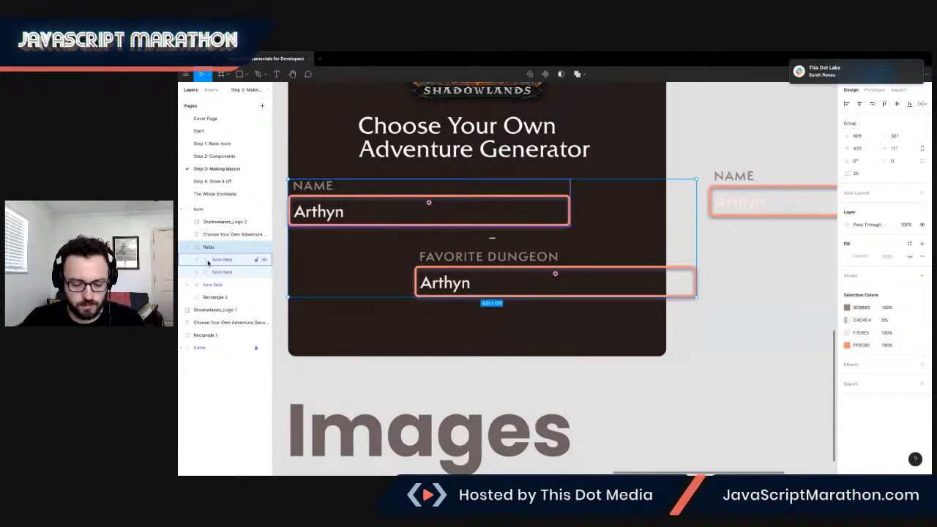
Undo both alignments of the fields group and the move of the FAVORITE DUNGEON field.
key("ctrl+z")
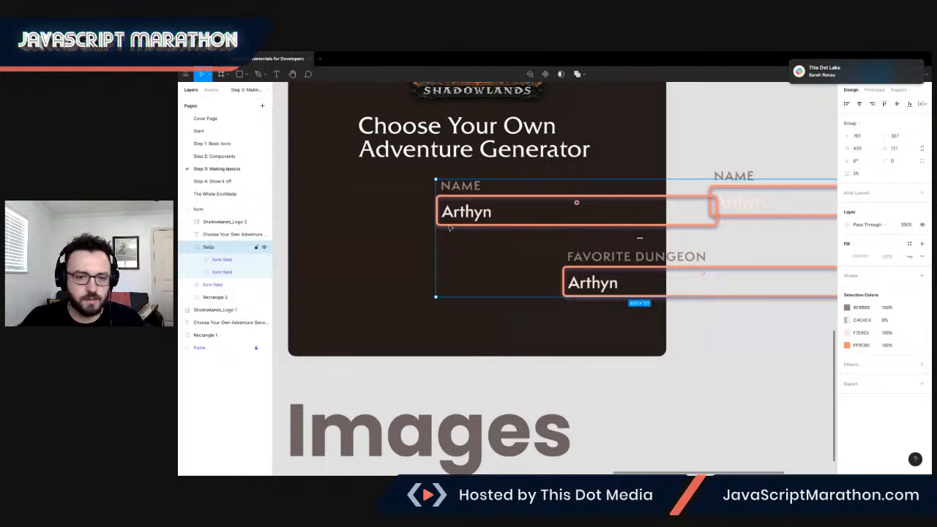
key("ctrl+z")
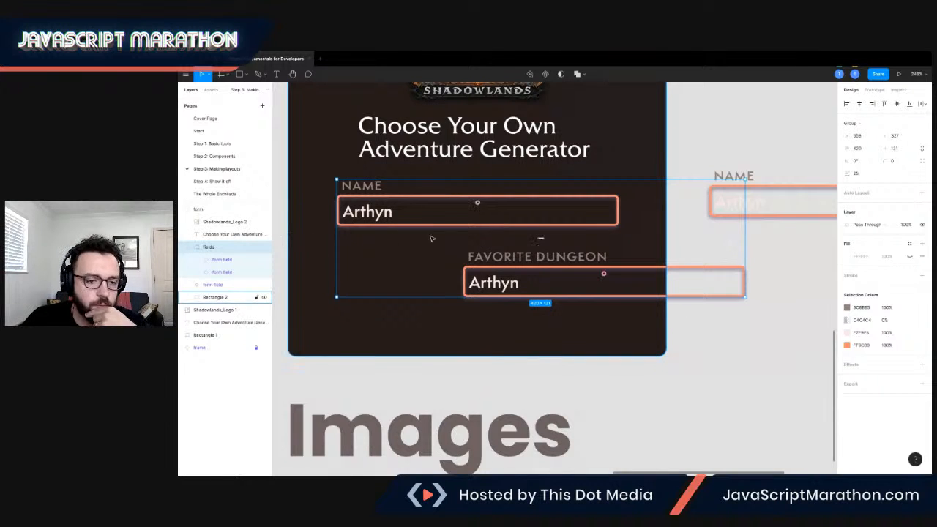
key("super+z")
key("super+z")
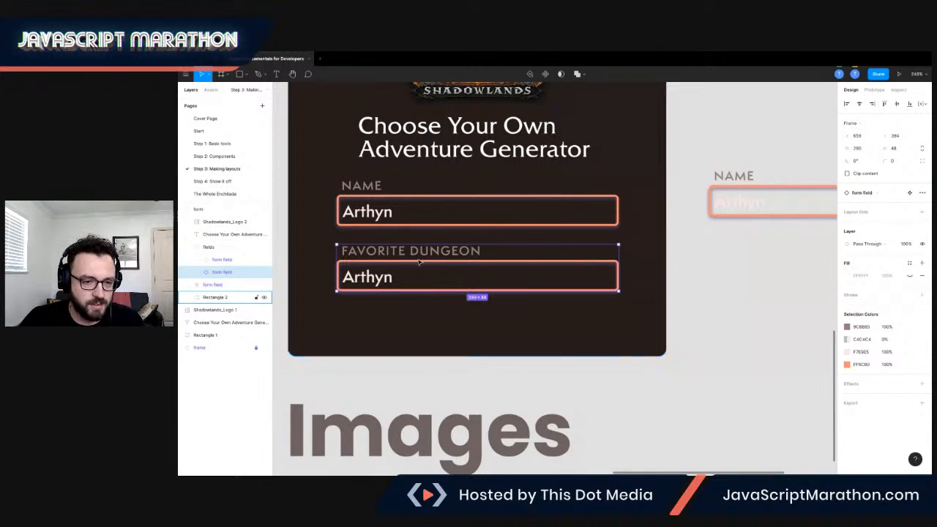
Move the main form field component out of the form group to the top level of the layer list.
left_click(688, 297)
scroll(509, 295, "down", 3)
scroll(507, 294, "down", 5)
scroll(507, 295, "down", 3)
scroll(506, 292, "down", 1)
scroll(506, 293, "up", 3)
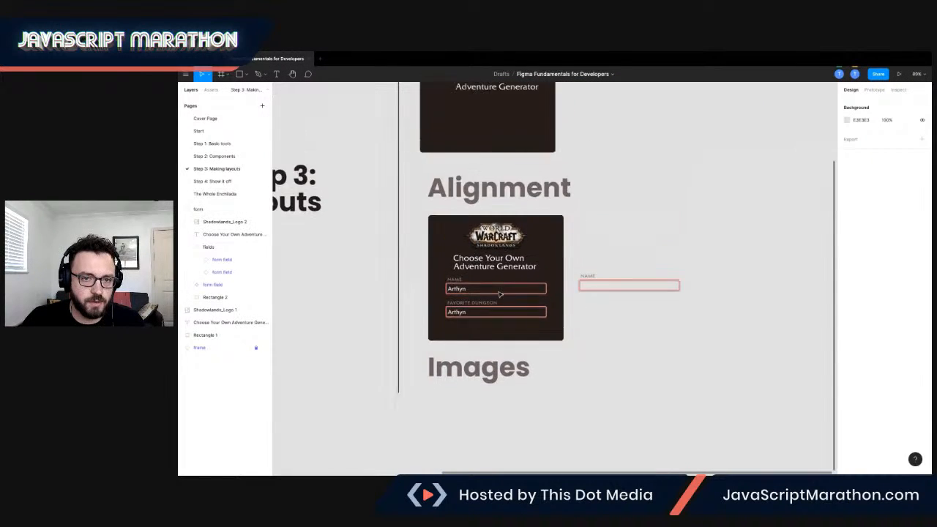
scroll(500, 294, "up", 2)
scroll(499, 294, "down", 3)
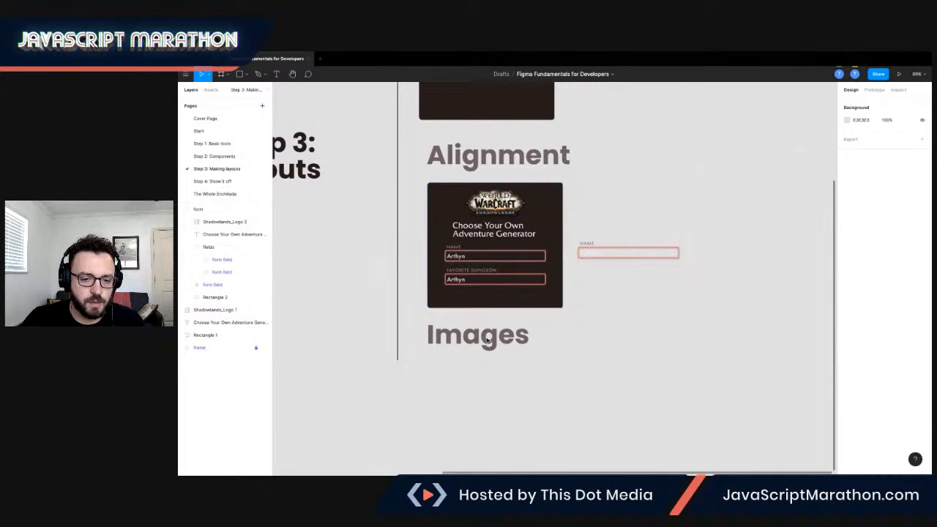
scroll(439, 270, "down", 2)
scroll(443, 273, "up", 2)
left_click(444, 275)
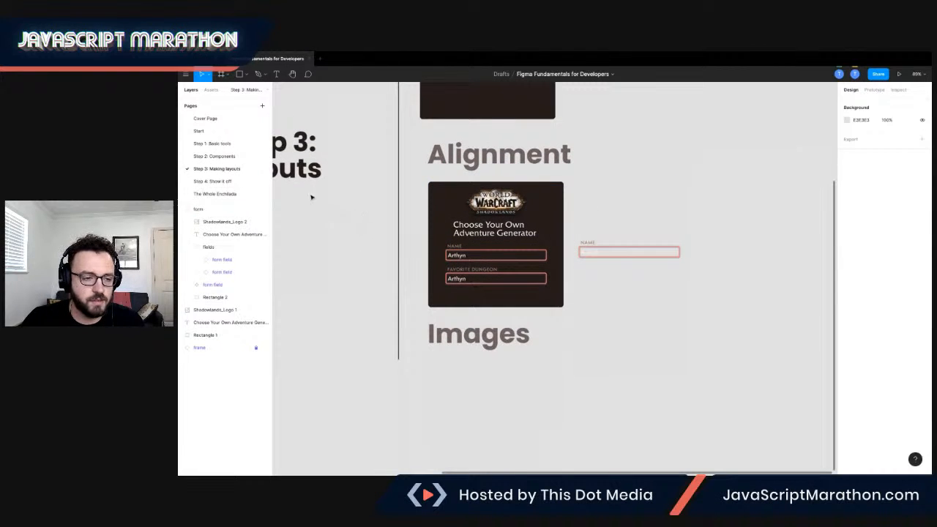
left_click(610, 254)
left_click(213, 285)
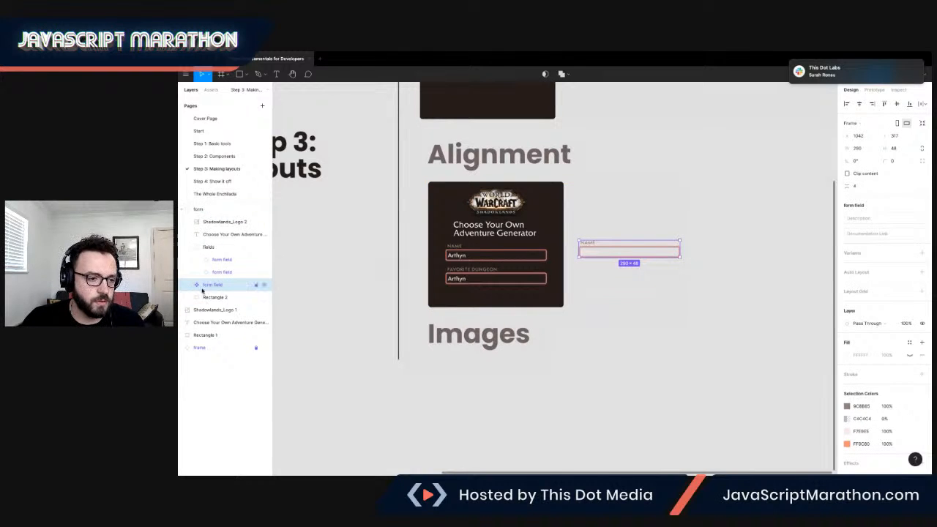
left_click_drag(200, 287, 204, 208)
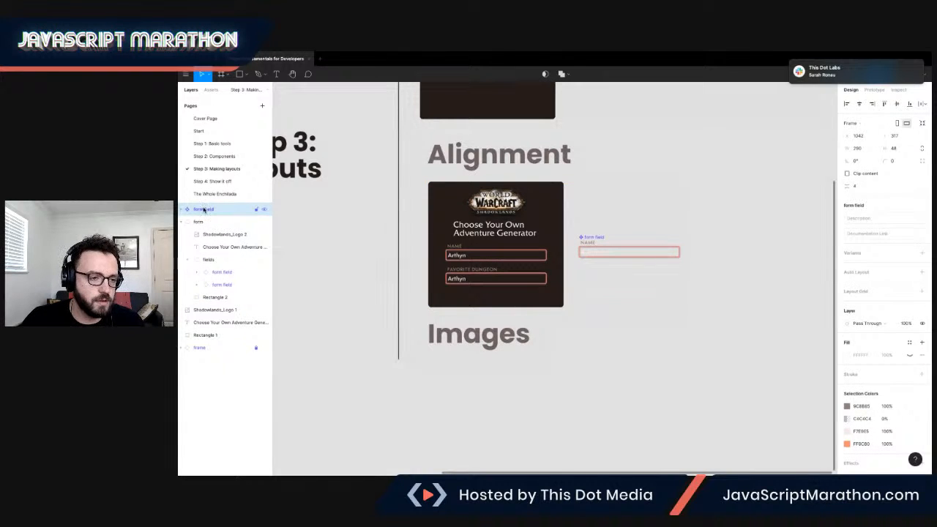
Copy the form group onto the Step 4: Show it off page, placing it under Image Masks at X 357, Y -443.
left_click(202, 222)
left_click_drag(409, 178, 550, 290)
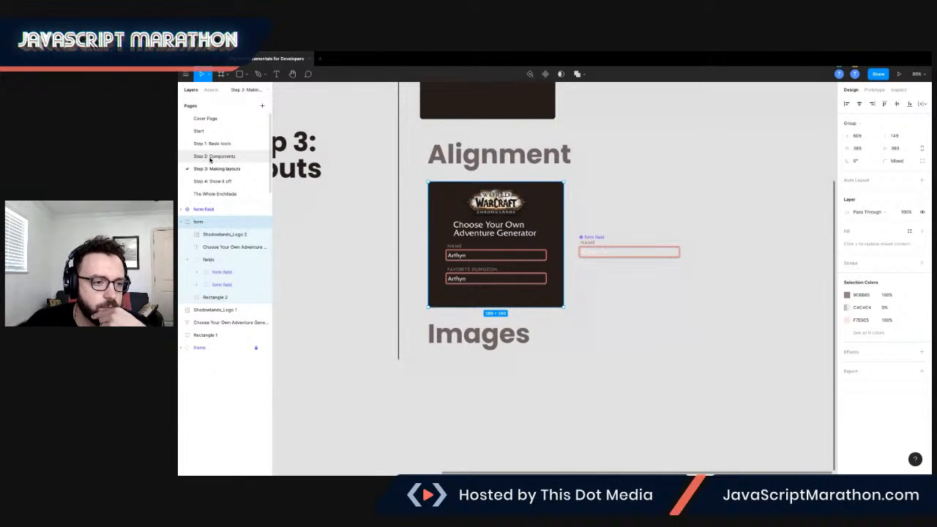
left_click(212, 181)
scroll(591, 182, "up", 3)
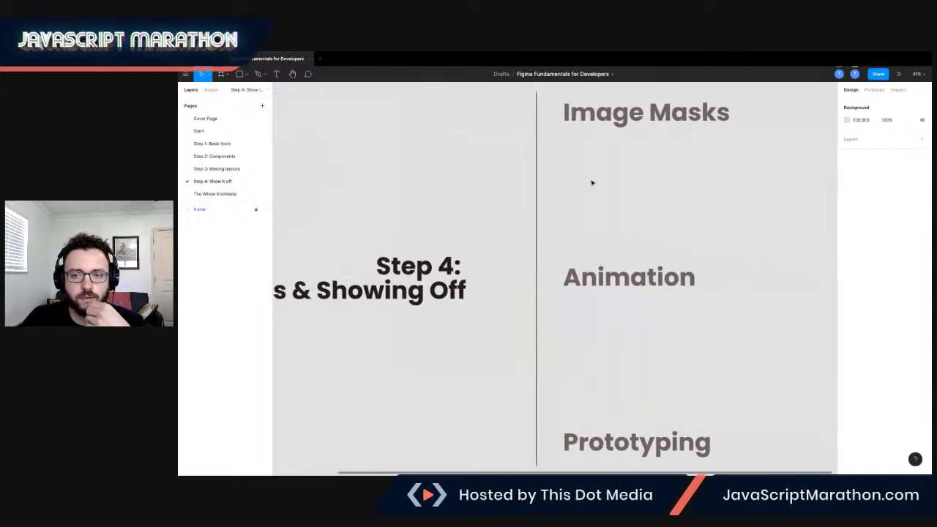
scroll(591, 182, "down", 3)
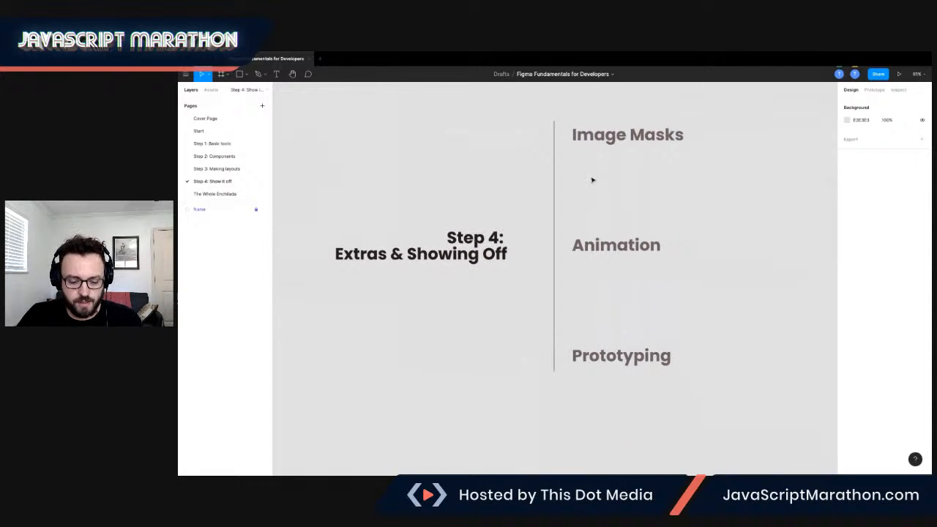
key("ctrl+v")
left_click_drag(582, 273, 637, 180)
left_click(637, 180)
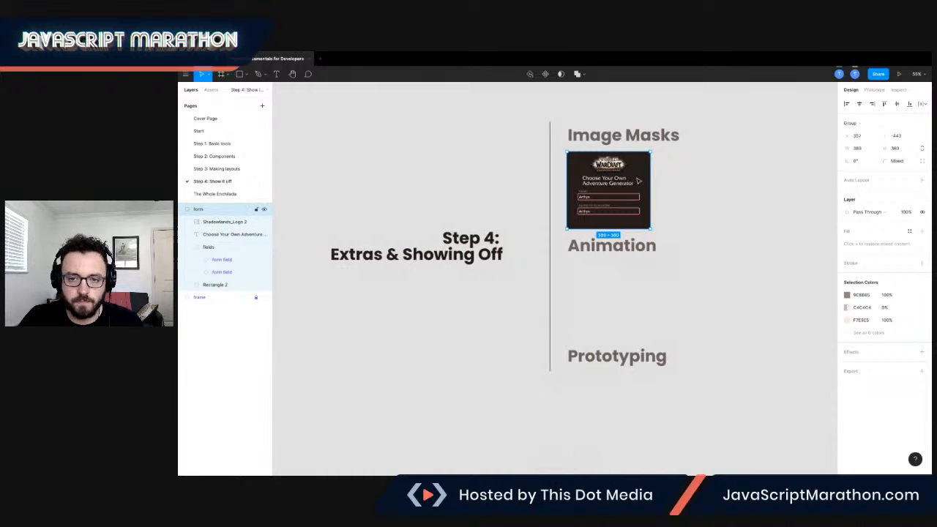
Examine the completed page design on the Start page and return to the Step 4: Show it off page.
scroll(638, 182, "right", 2)
scroll(638, 183, "up", 1)
left_click(218, 131)
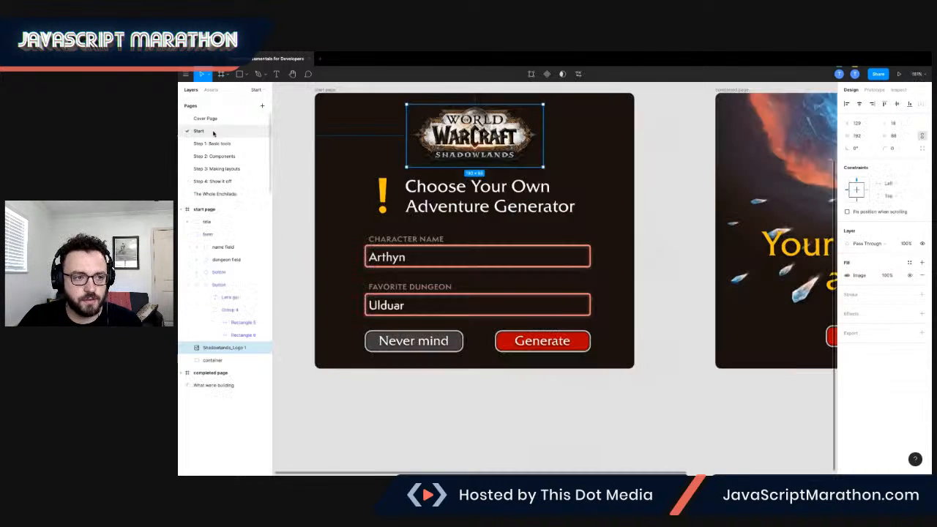
scroll(630, 229, "right", 5)
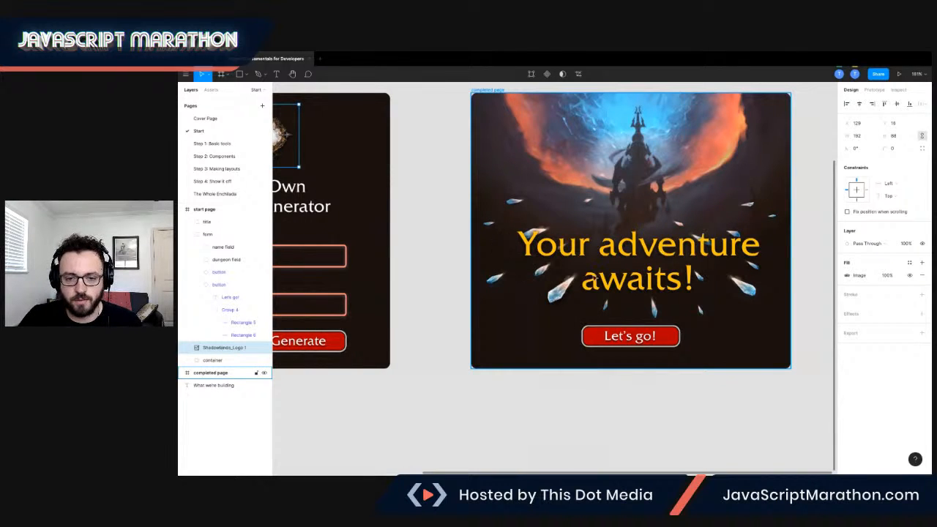
scroll(604, 261, "up", 2)
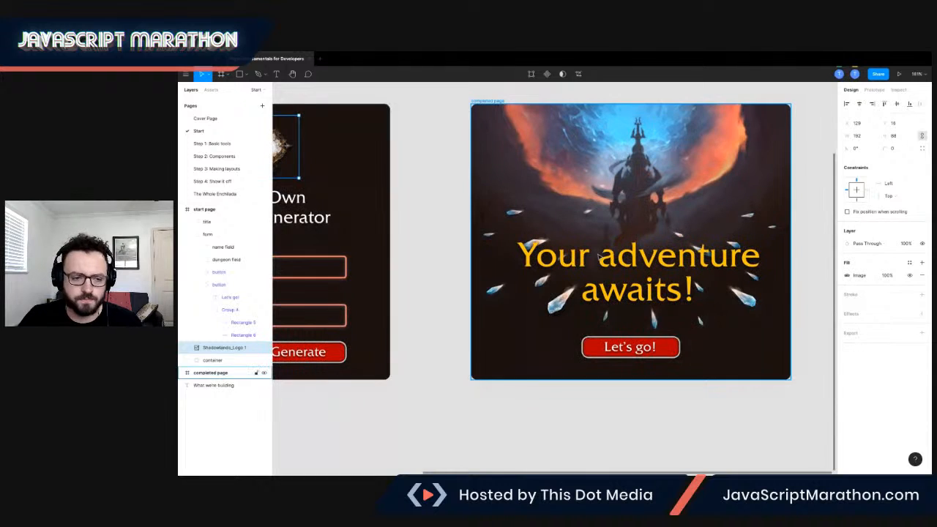
left_click(222, 168)
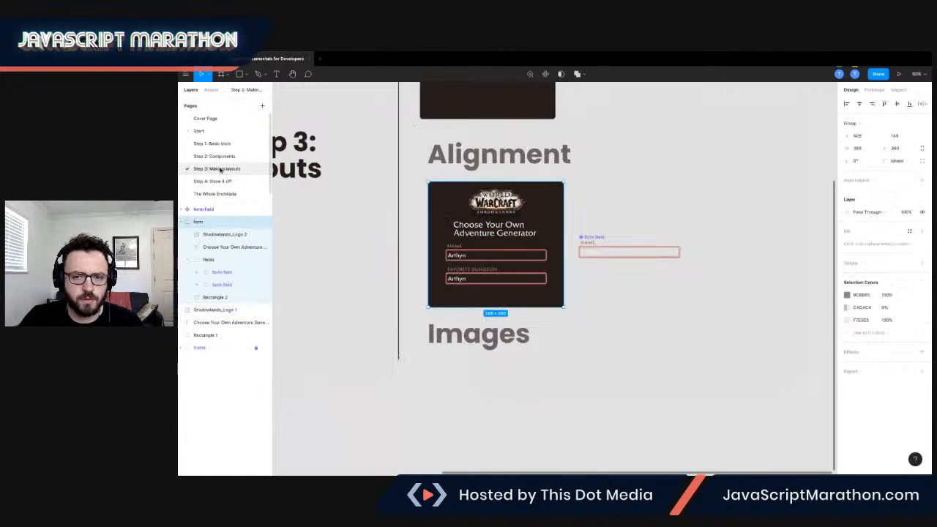
left_click(234, 181)
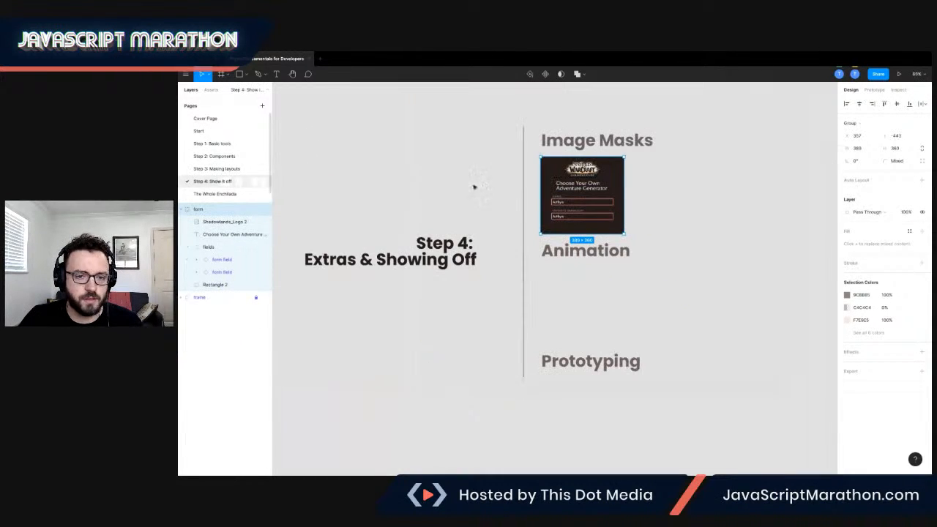
Duplicate the form card beside the original at X 773, Y -443, and delete all layers of the copy.
left_click_drag(612, 181, 701, 180)
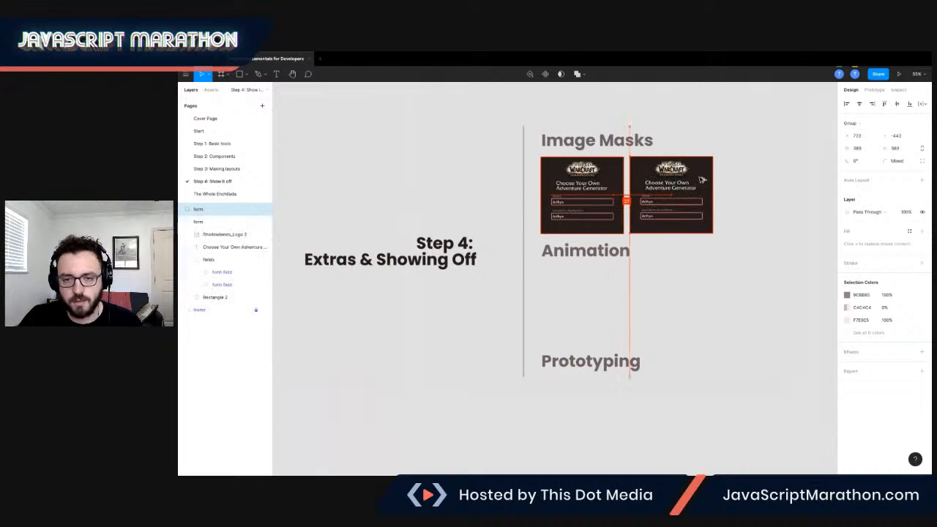
scroll(628, 176, "up", 5)
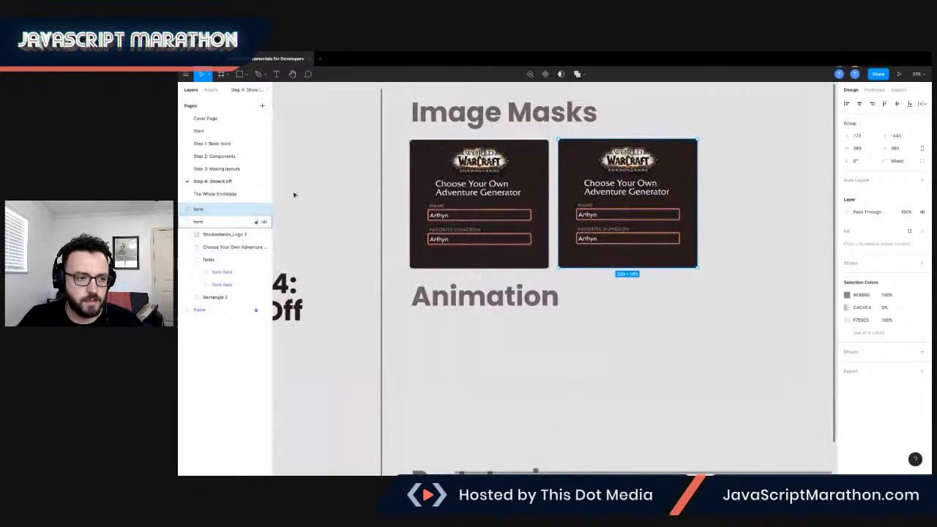
left_click(187, 209)
left_click(205, 221)
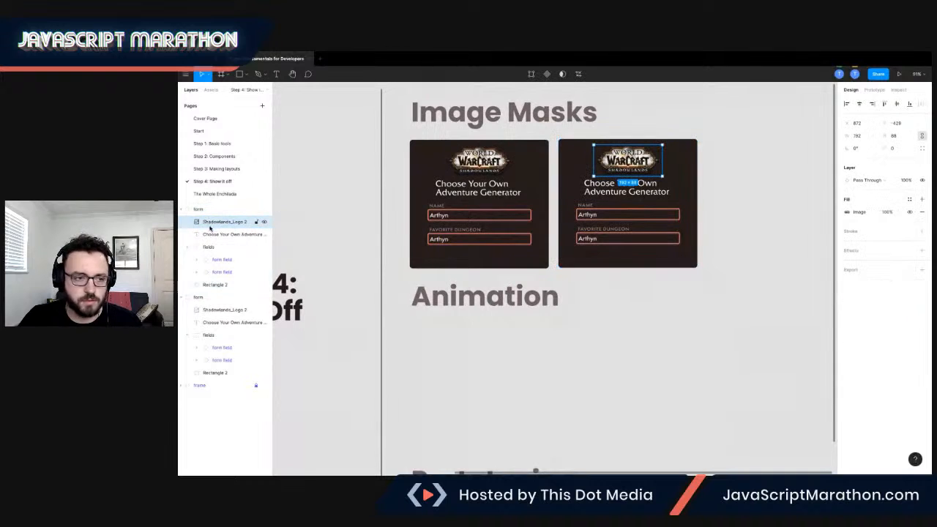
left_click(216, 284, "shift")
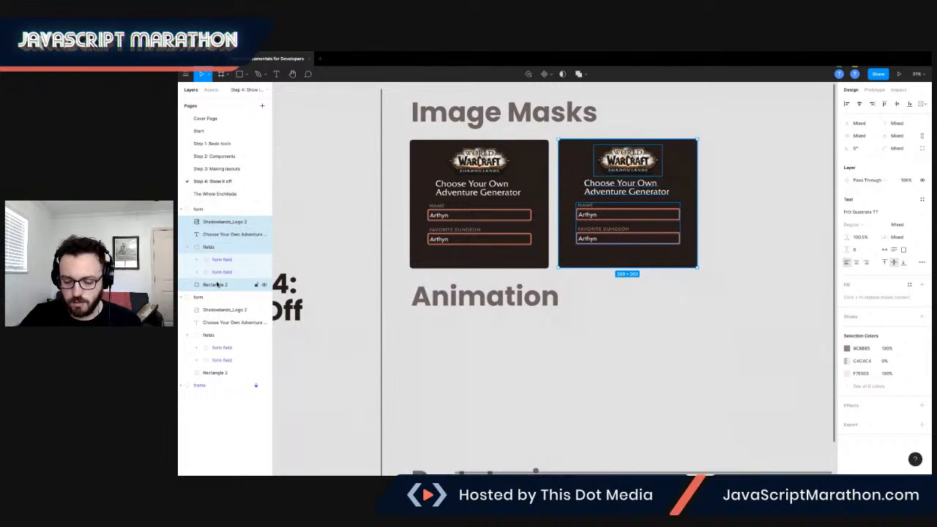
key("Delete")
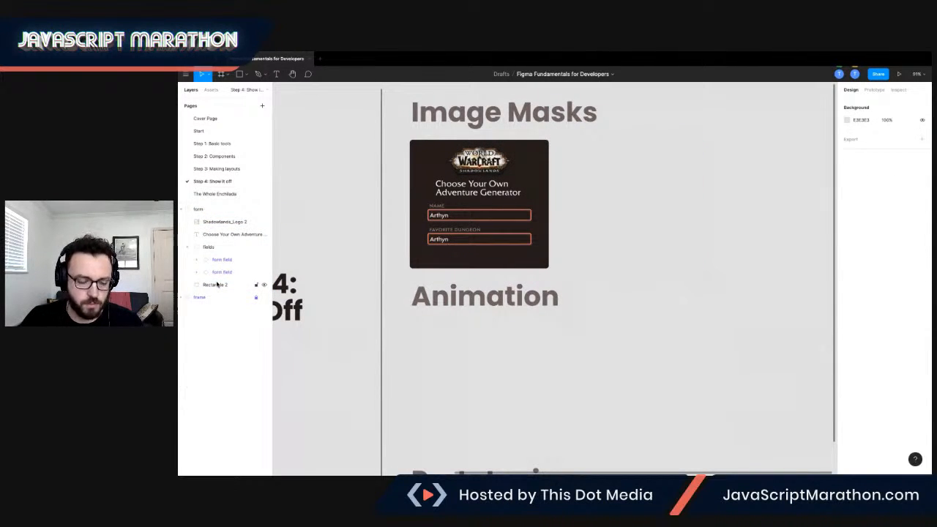
Restore the copied card's deleted layers, and delete only its logo, title and fields so that the dark background rectangle stays.
key("ctrl+z")
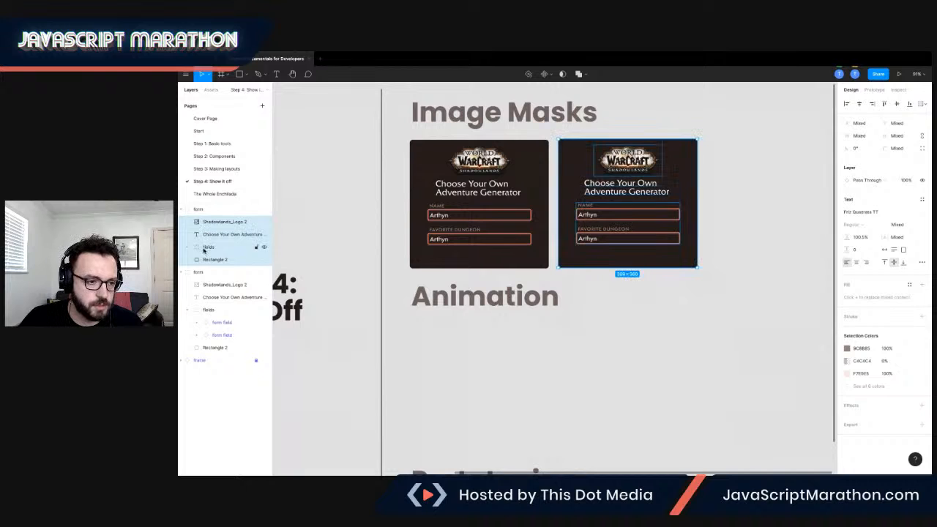
left_click(208, 247)
left_click(211, 223, "shift")
key("Delete")
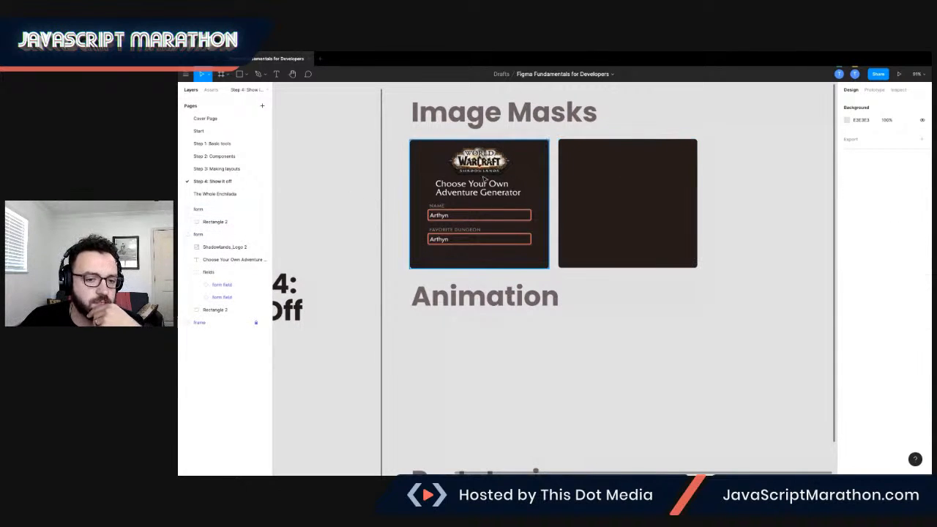
Copy the fortress image from the Step 1: Basic tools page and paste it onto the Step 4: Show it off page.
left_click(212, 143)
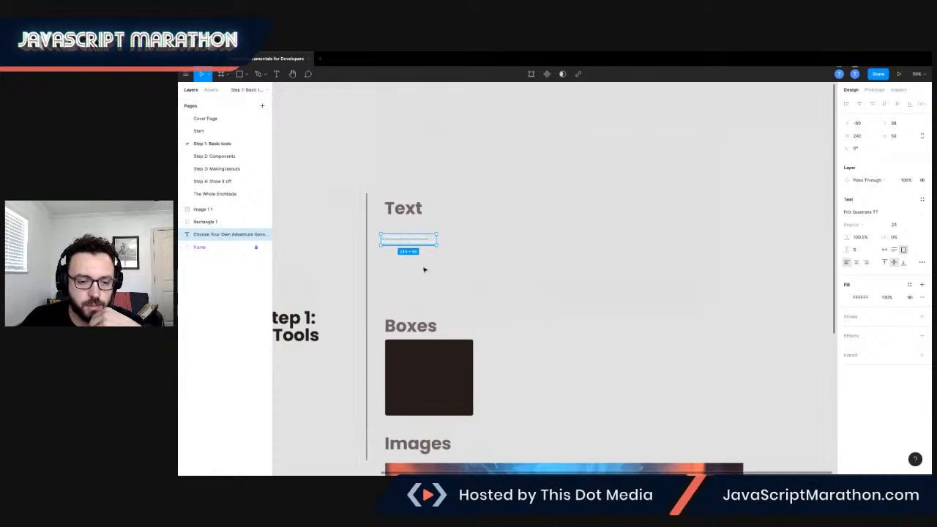
scroll(515, 314, "down", 5)
left_click(515, 313)
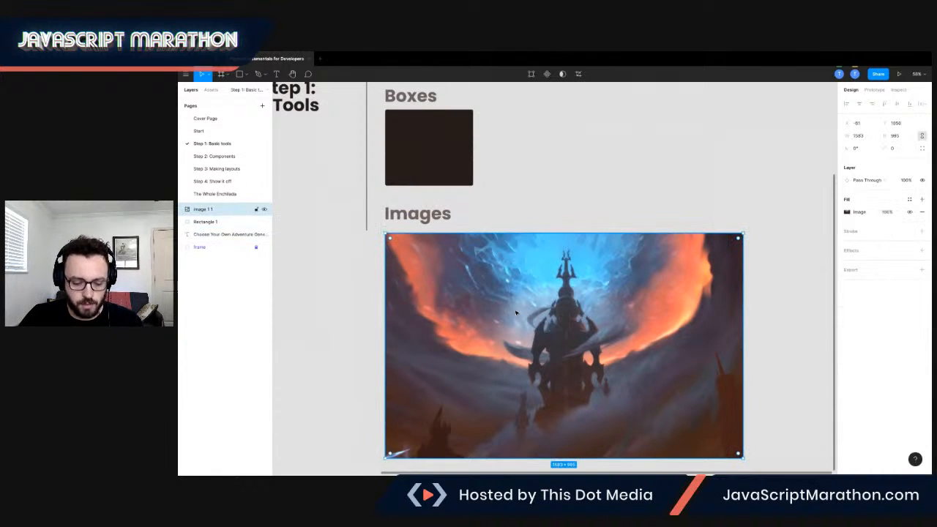
left_click(227, 180)
left_click(622, 183)
key("ctrl+v")
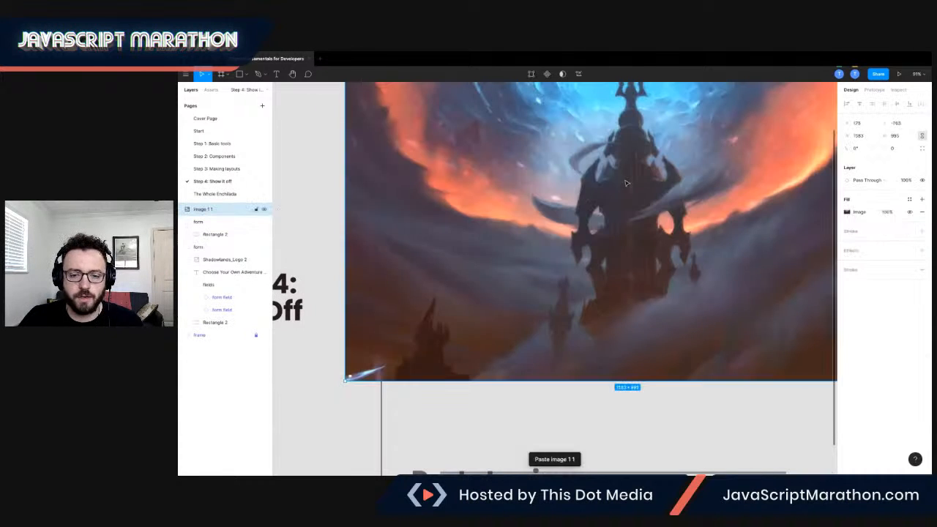
Shrink the pasted image to about 358 by 225 and place it within the upper part of the empty card.
left_click_drag(345, 379, 647, 176)
left_click_drag(783, 143, 698, 258)
left_click_drag(820, 143, 744, 190)
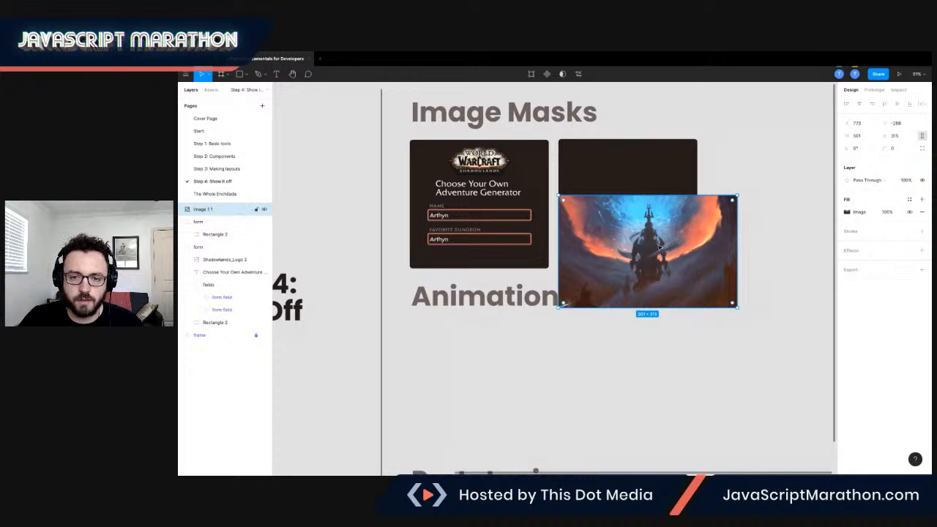
left_click_drag(661, 251, 652, 214)
left_click_drag(721, 166, 663, 172)
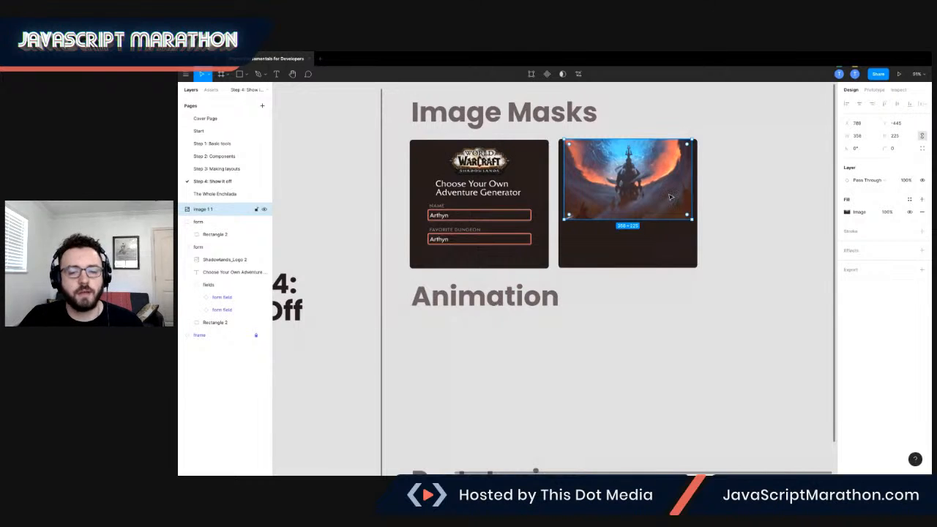
Set the image's scaling mode to Fill and resize it to 389 by 237, matching the card's width and top edge.
scroll(663, 171, "up", 5)
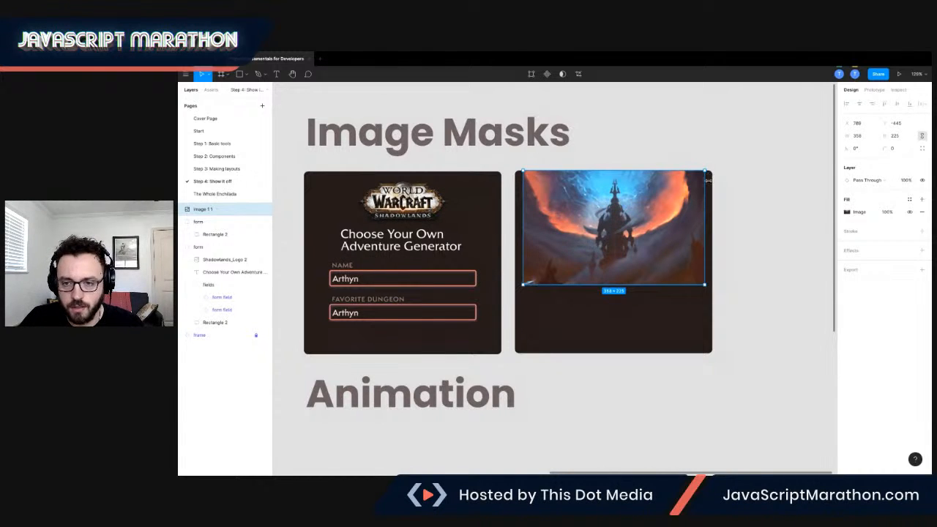
left_click(849, 211)
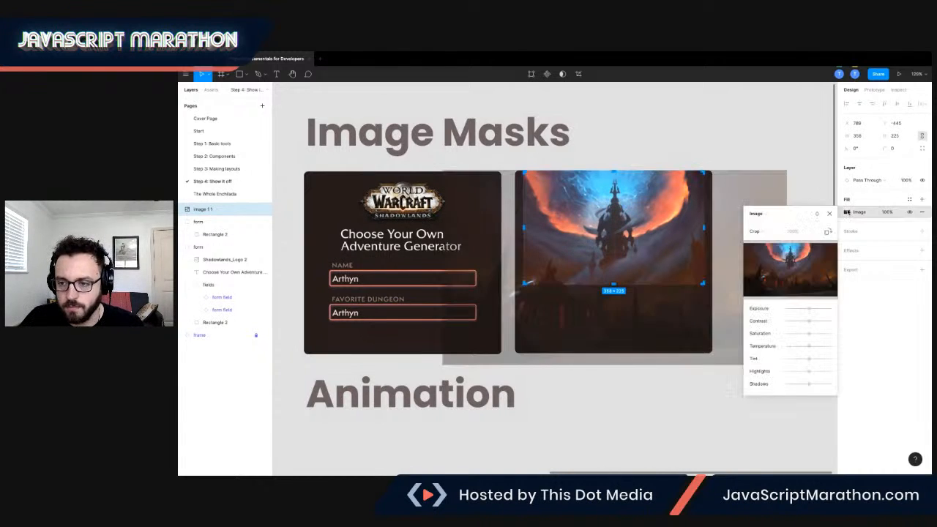
left_click(772, 232)
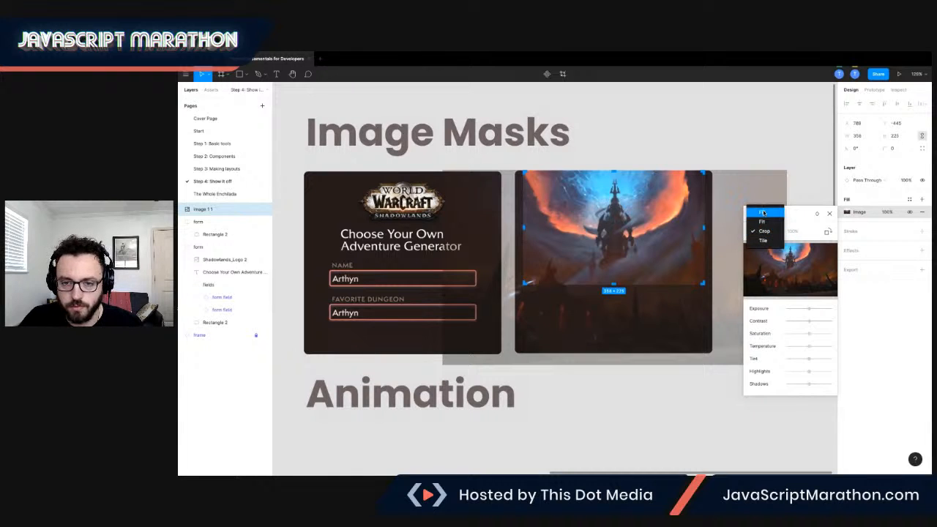
left_click(763, 213)
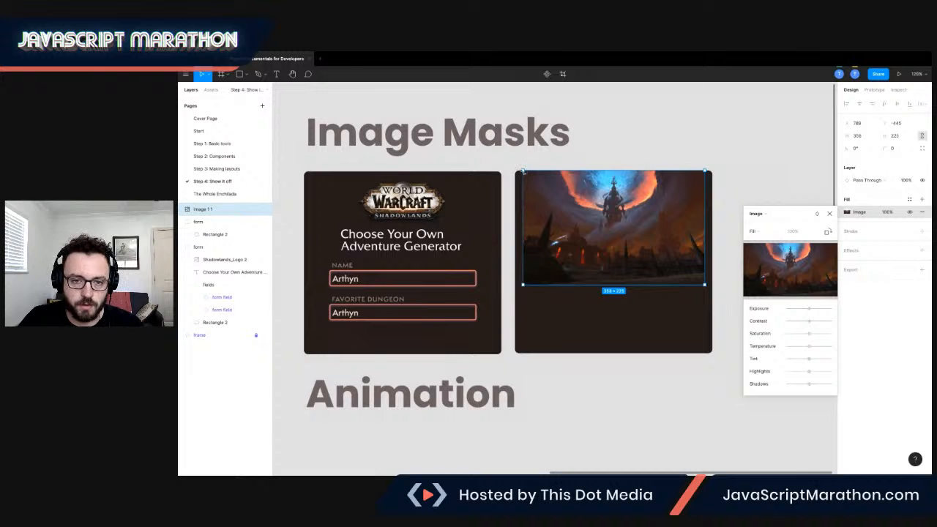
left_click_drag(521, 171, 514, 165)
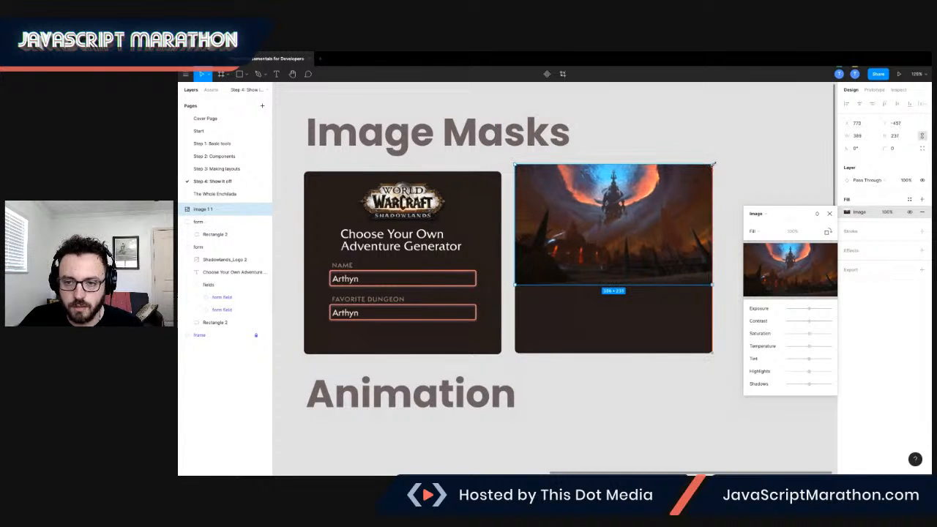
mouse_move(659, 194)
left_mouse_down()
mouse_move(657, 207)
mouse_move(656, 199)
left_mouse_up()
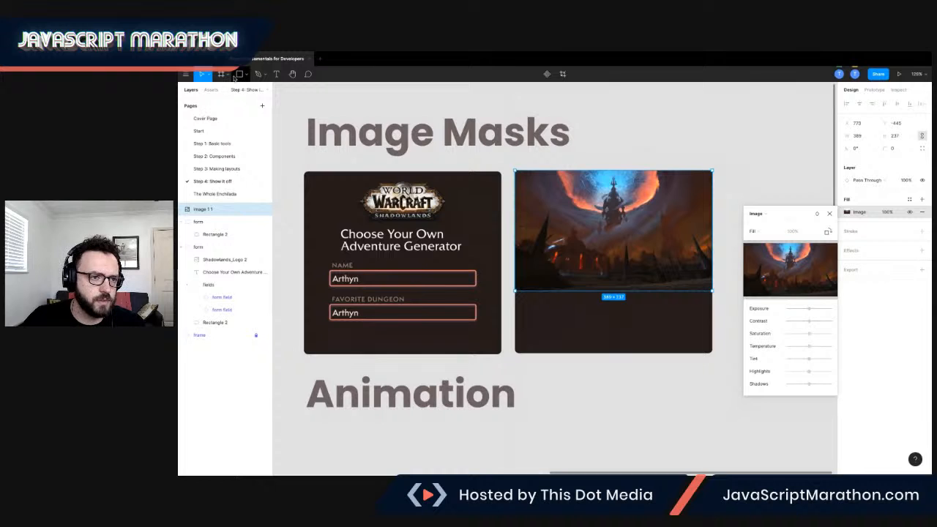
key("Escape")
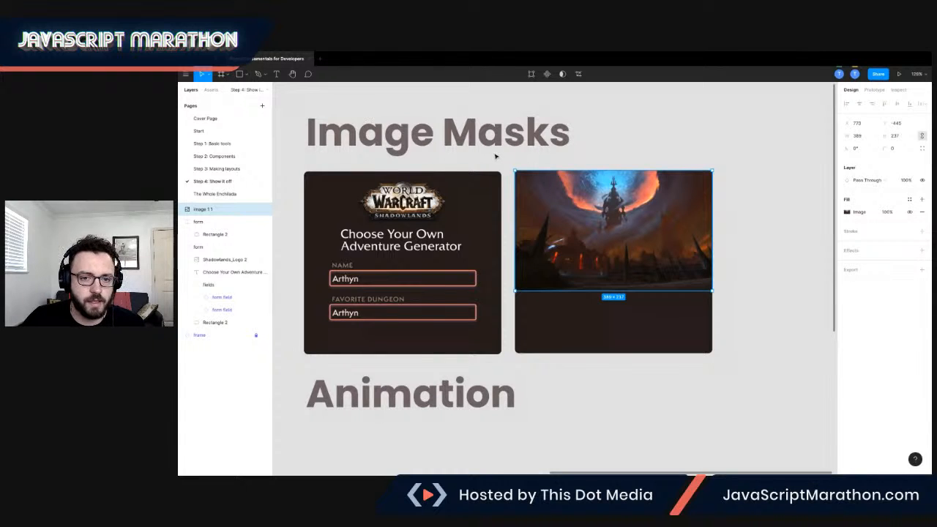
Draw a 389 by 228 rectangle over the image from the card's top edge and give it a radial gradient fill.
left_click(239, 74)
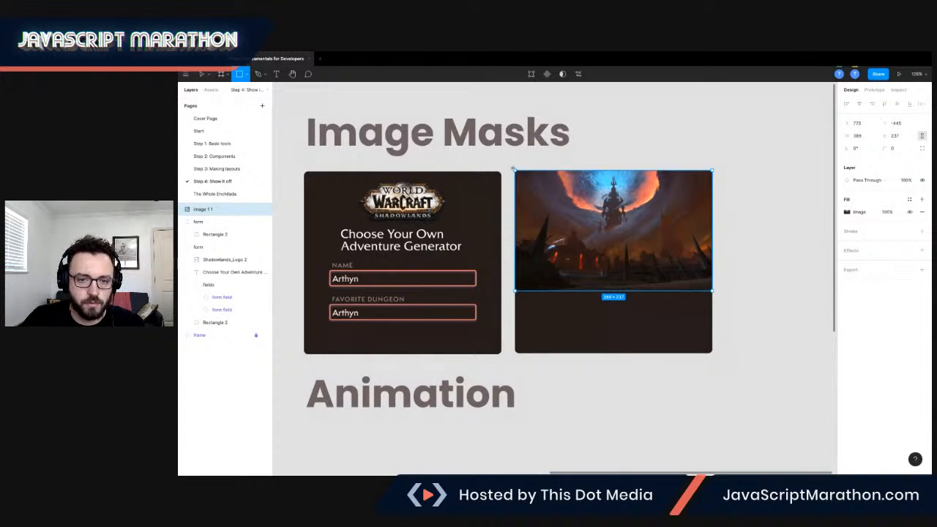
left_click_drag(517, 173, 711, 287)
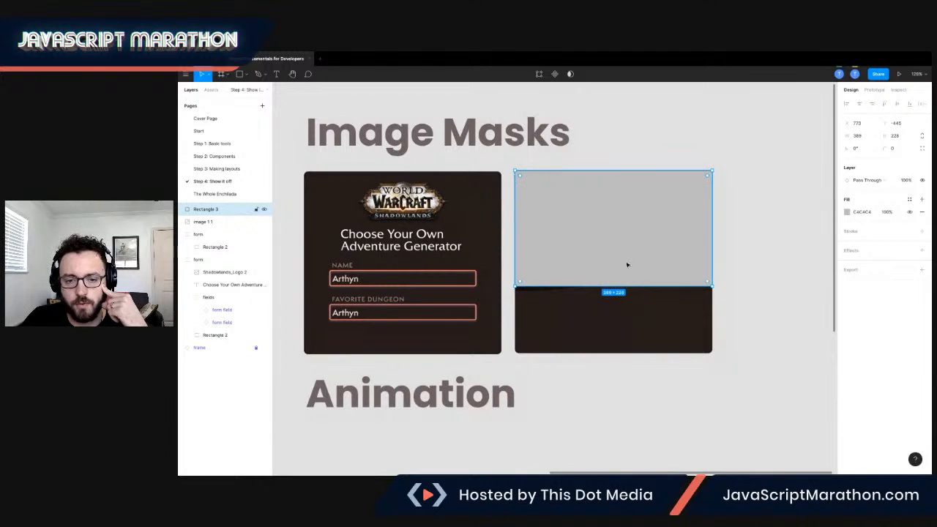
left_click(847, 213)
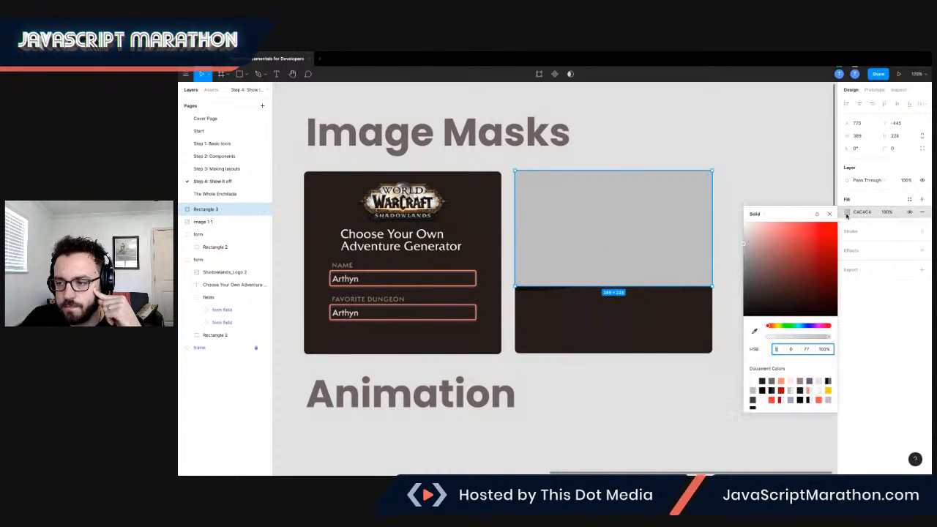
left_click(765, 215)
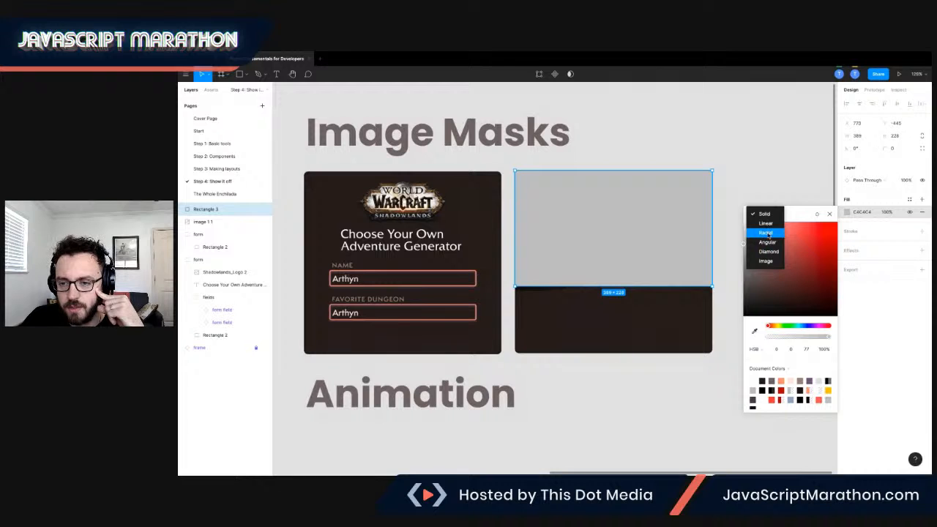
left_click(767, 232)
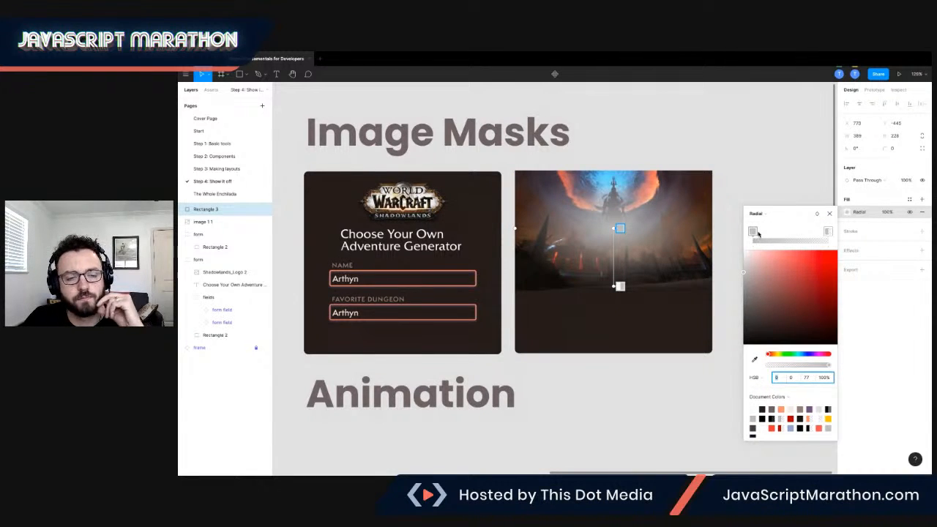
Set the radial gradient's centre stop to black at 100% opacity and shift the gradient's centre slightly upward.
left_click(753, 232)
left_click_drag(743, 276, 744, 289)
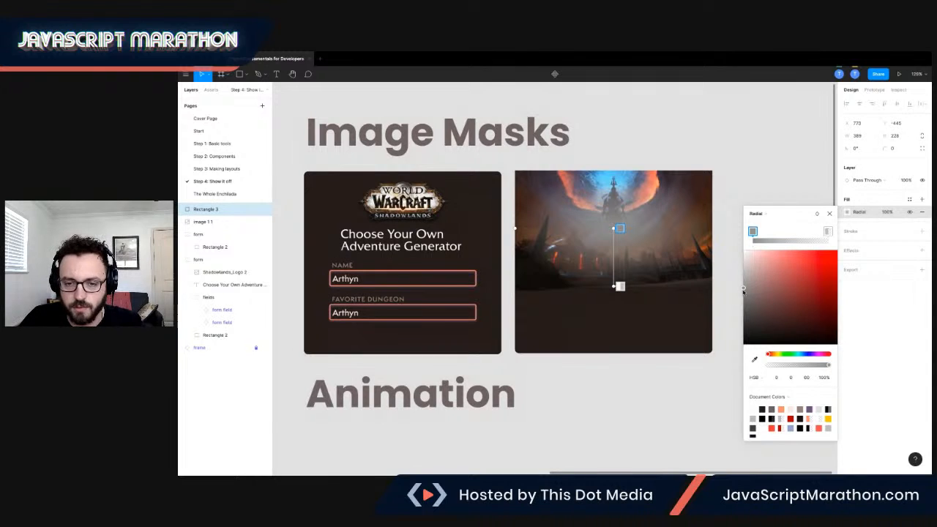
left_click_drag(744, 290, 743, 361)
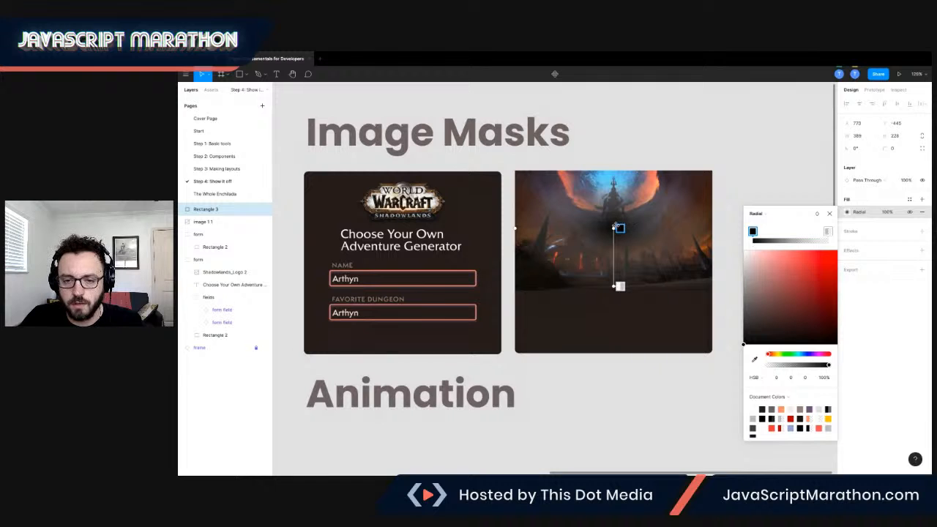
mouse_move(613, 228)
left_mouse_down()
mouse_move(614, 207)
mouse_move(613, 258)
mouse_move(613, 180)
mouse_move(613, 224)
left_mouse_up()
left_click(788, 242)
mouse_move(789, 233)
left_mouse_down()
mouse_move(772, 234)
mouse_move(805, 233)
mouse_move(781, 233)
left_mouse_up()
left_click(799, 240)
left_click(789, 240)
left_click(767, 241)
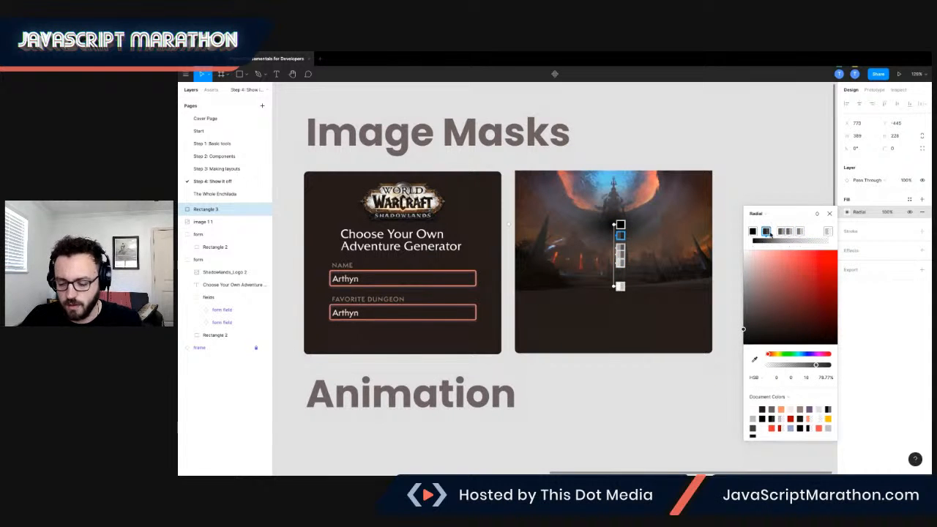
key("Delete")
left_click(781, 231)
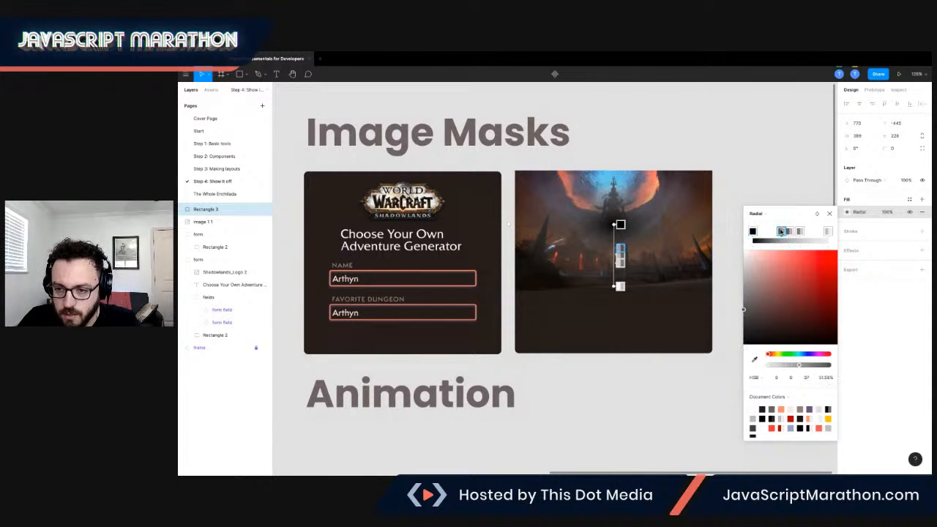
key("Delete")
left_click(789, 232)
key("Delete")
left_click(798, 231)
key("Delete")
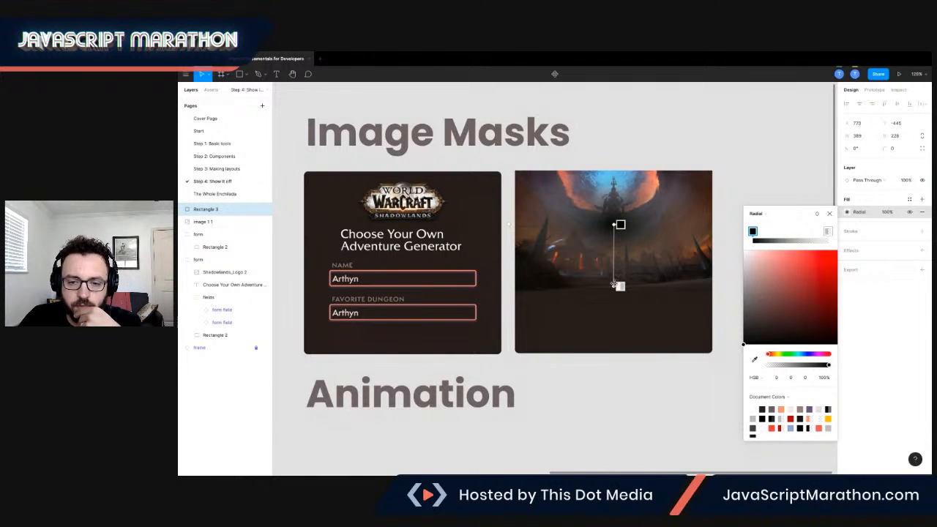
Group the gradient rectangle together with the fortress image.
scroll(633, 223, "up", 3)
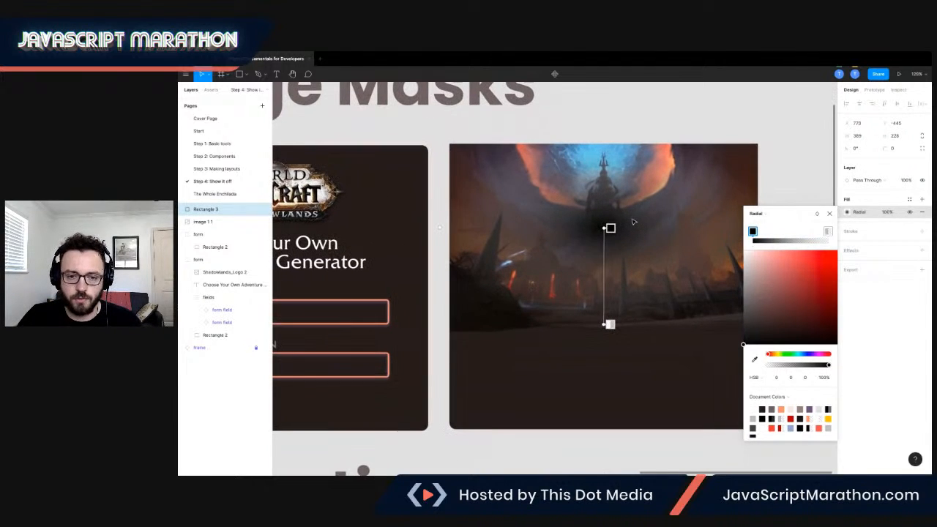
scroll(478, 209, "right", 3)
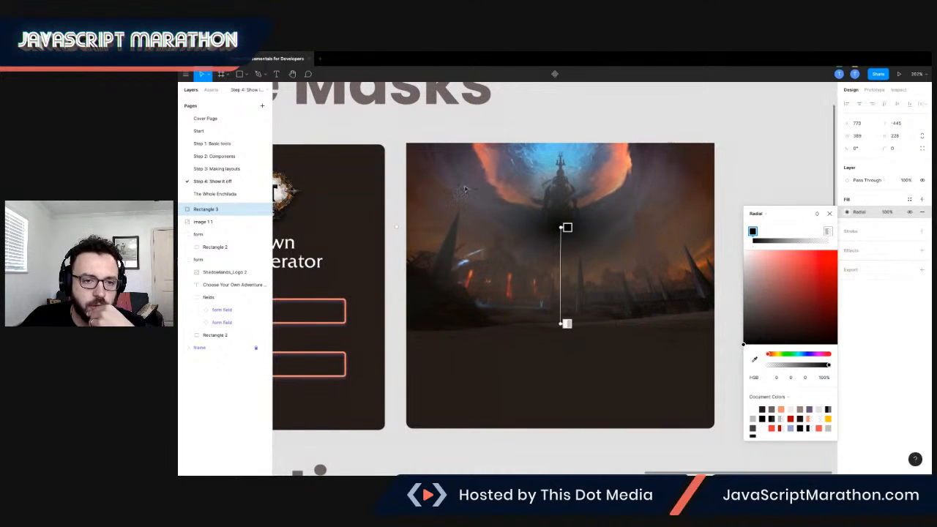
left_click(205, 221, "shift")
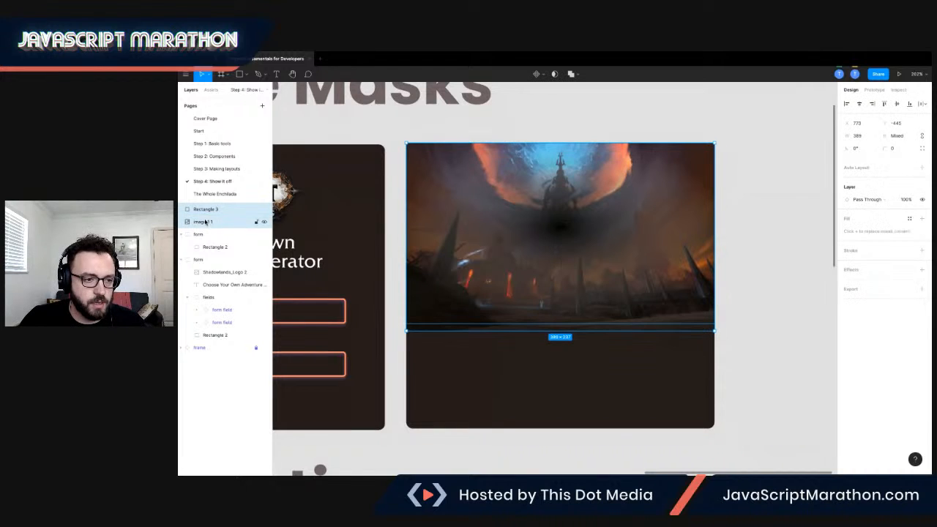
right_click(210, 213)
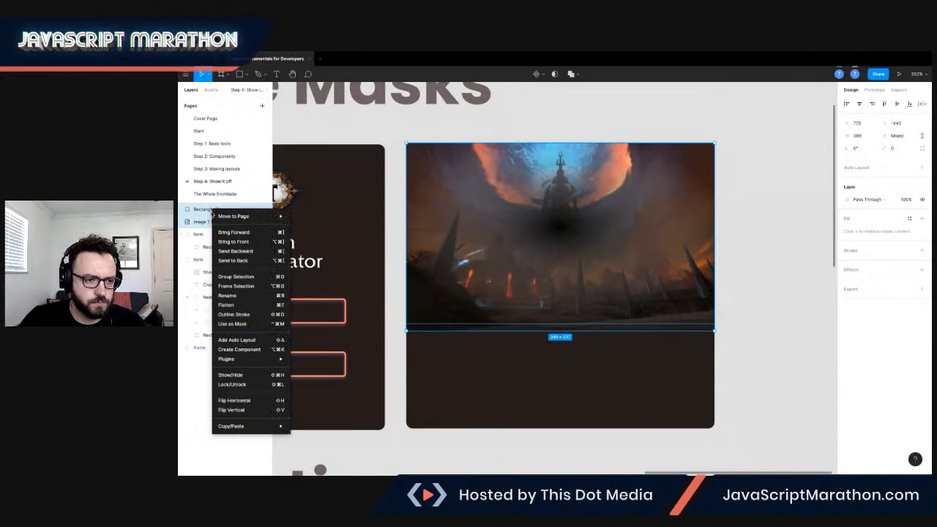
left_click(236, 277)
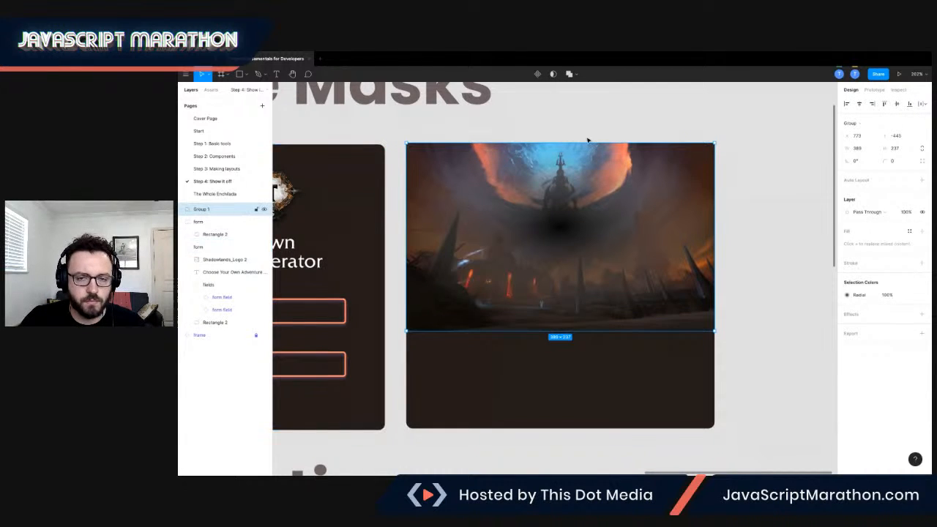
Try using the whole group as a mask, and undo it.
left_click(553, 75)
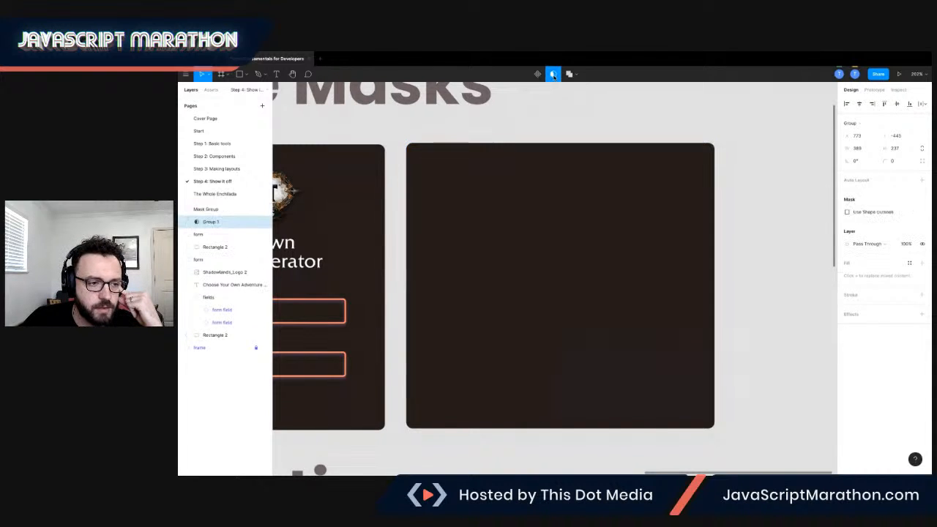
key("super+z")
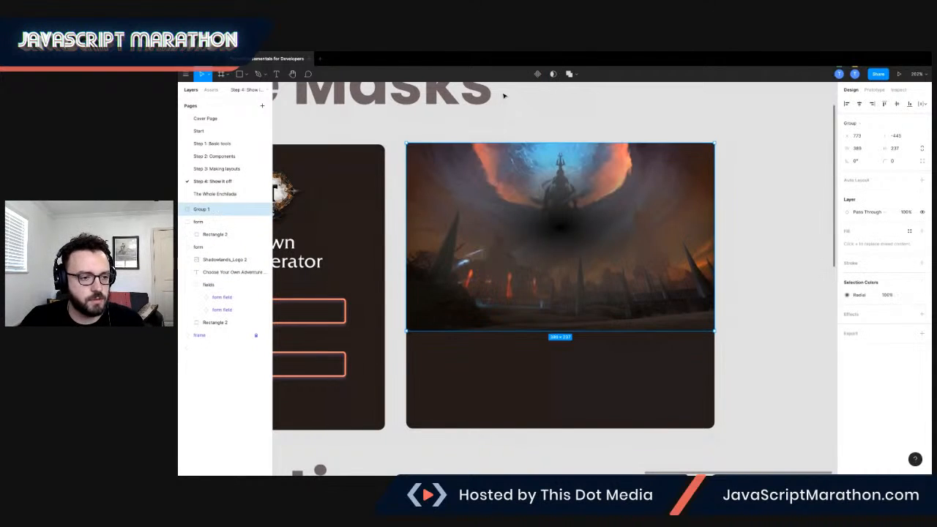
Move the gradient rectangle below the image inside the group and use the rectangle as a mask.
left_click(181, 210)
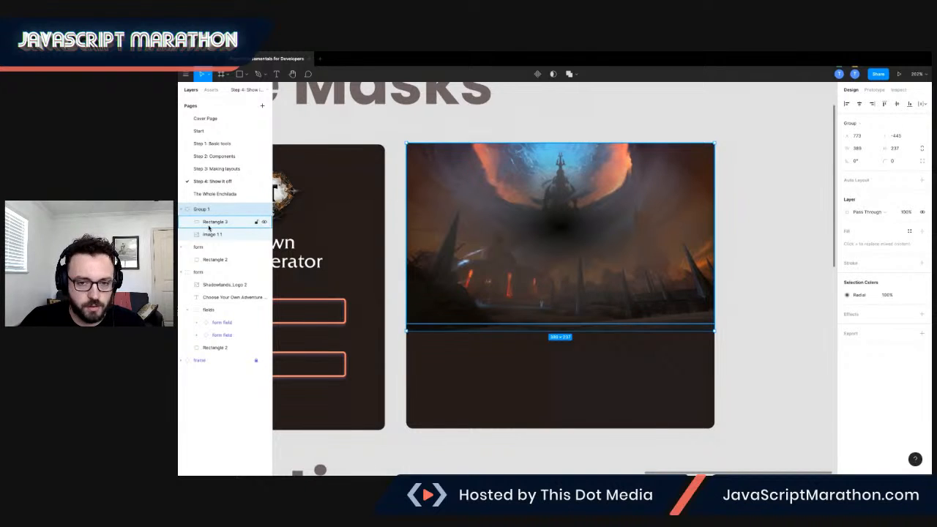
left_click(210, 222)
left_click_drag(209, 222, 212, 238)
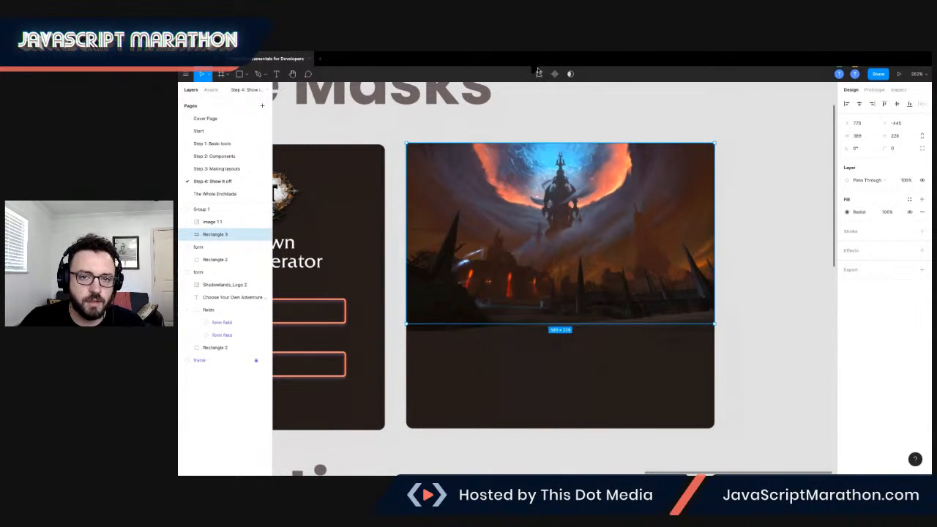
left_click(571, 75)
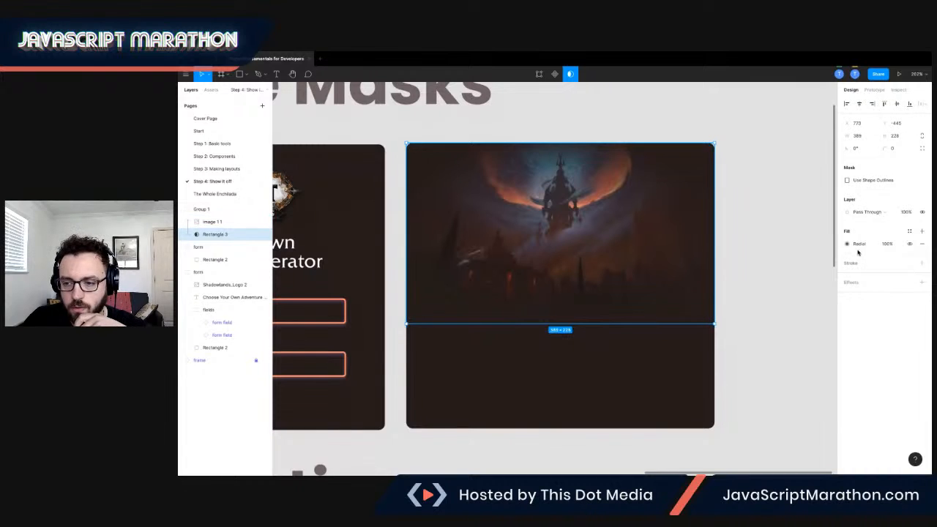
Move the mask's radial gradient centre to the image's top edge and pull its outer stop slightly upward.
left_click(847, 244)
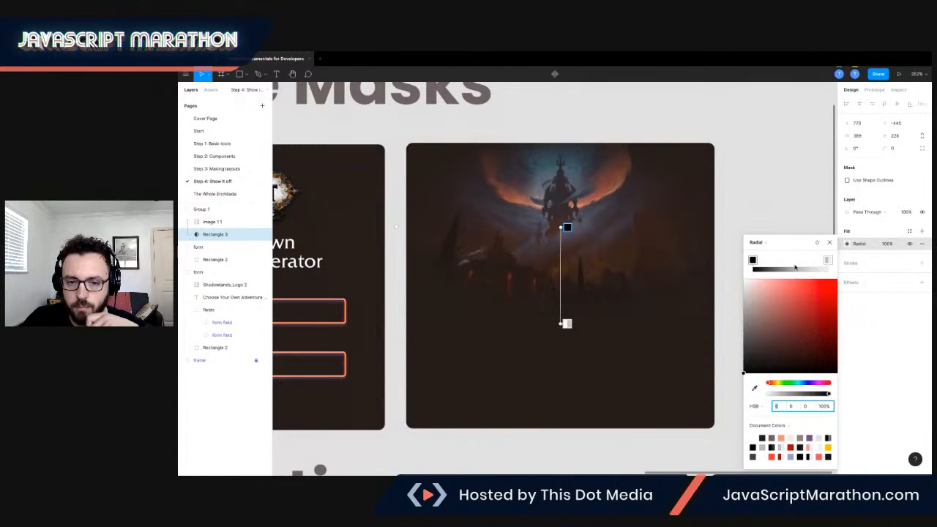
left_click_drag(561, 227, 561, 144)
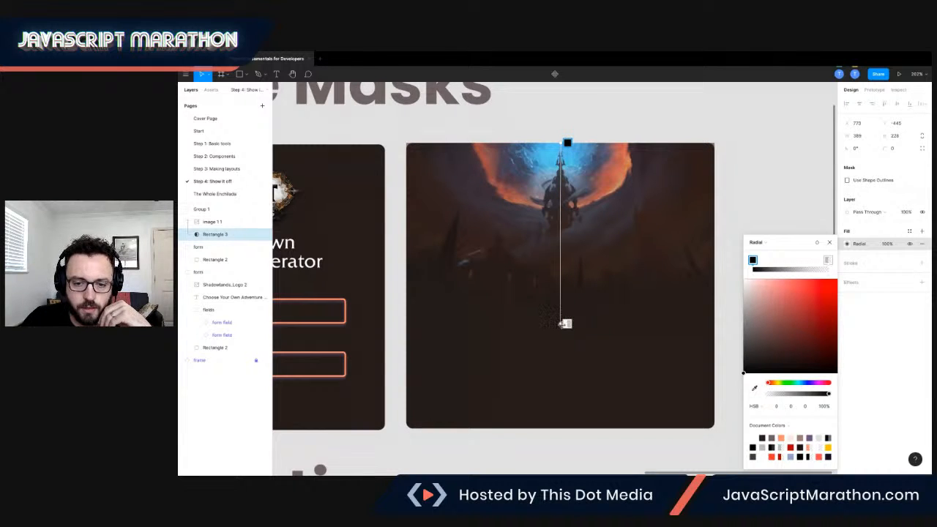
left_click_drag(561, 323, 561, 298)
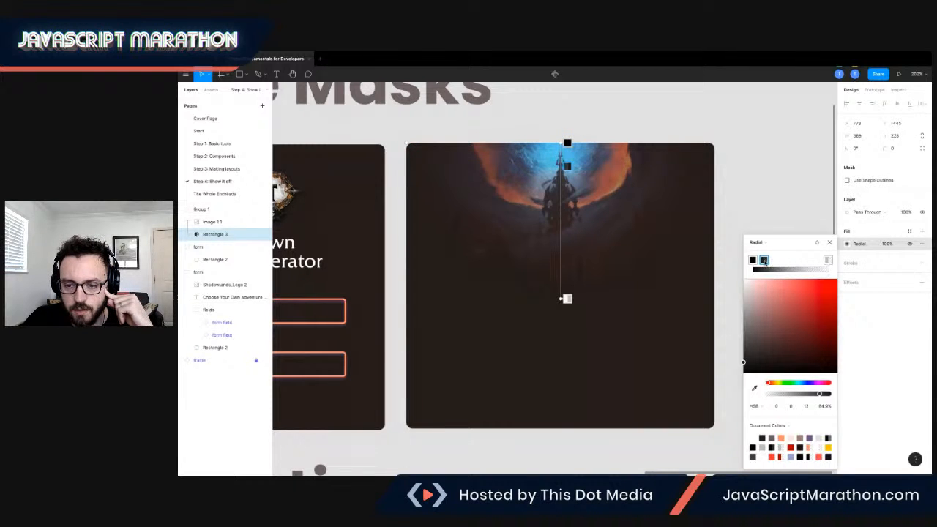
Add a middle stop to the mask gradient, make it black at 100% opacity, and place it slightly before the gradient's midpoint.
left_click(779, 268)
left_click_drag(779, 260, 783, 260)
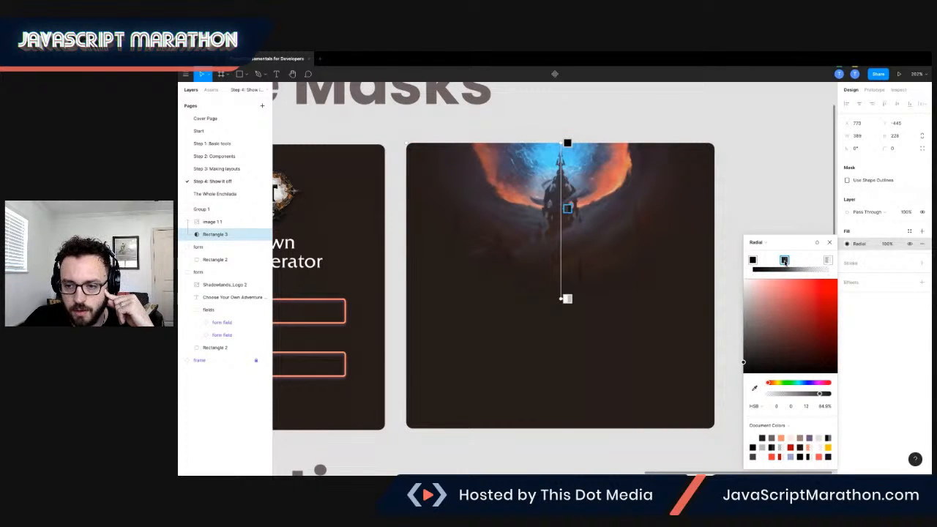
left_click(753, 446)
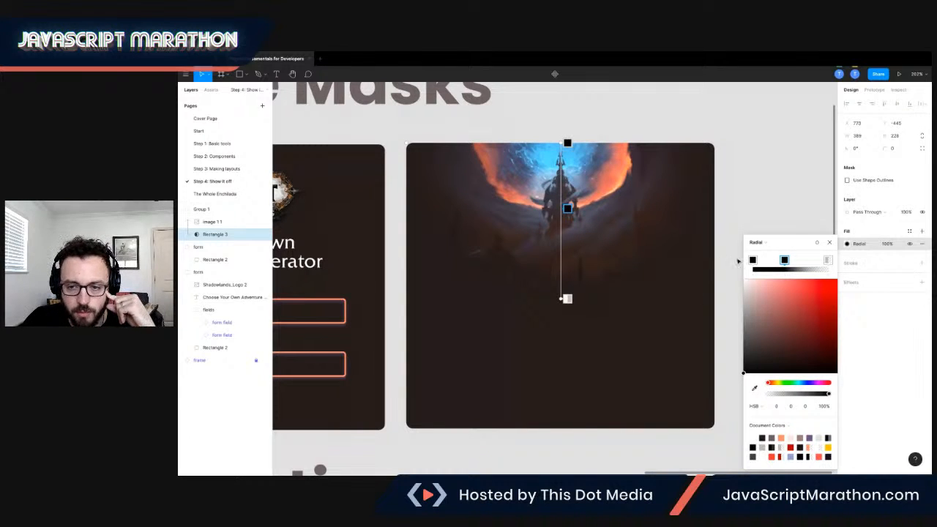
left_click_drag(785, 261, 781, 261)
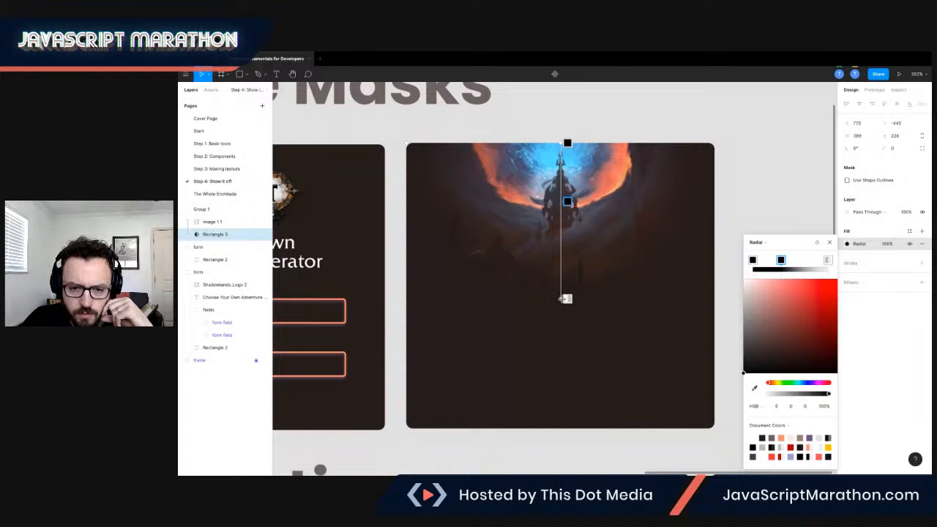
left_click_drag(561, 298, 562, 297)
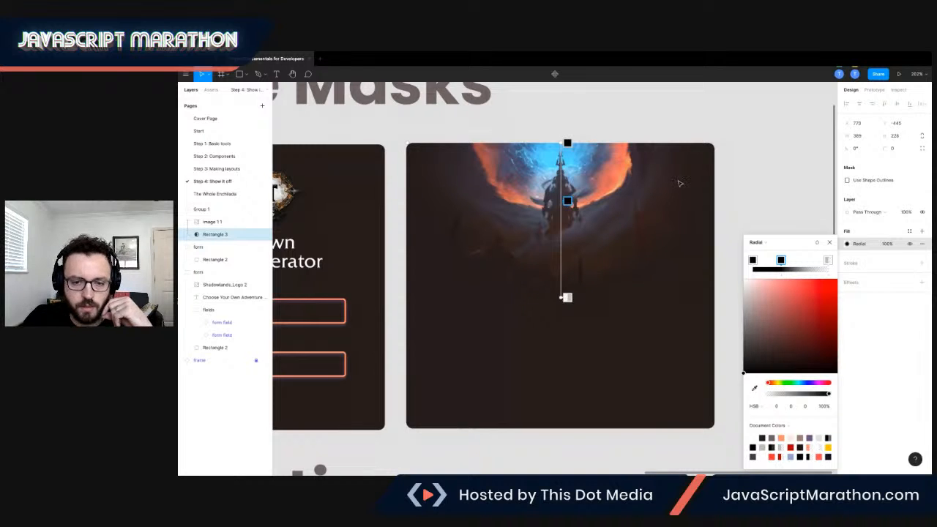
key("Escape")
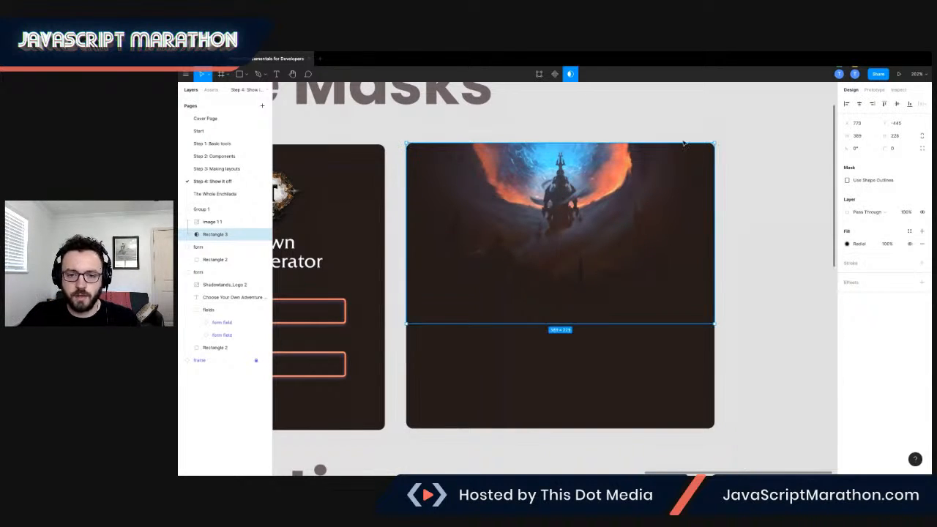
Duplicate the Choose Your Own Adventure Generator form group straight down to below the Animation heading.
scroll(714, 131, "down", 5)
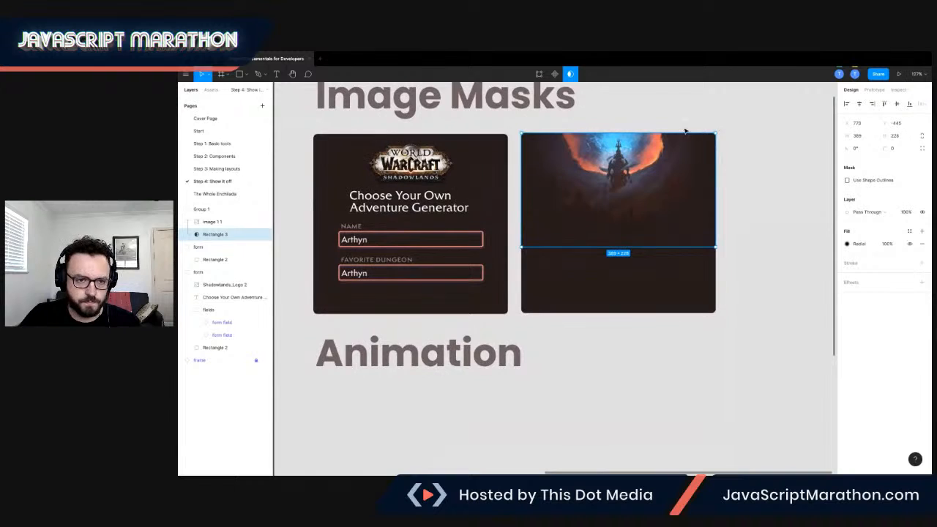
scroll(688, 136, "down", 2)
scroll(523, 171, "up", 2)
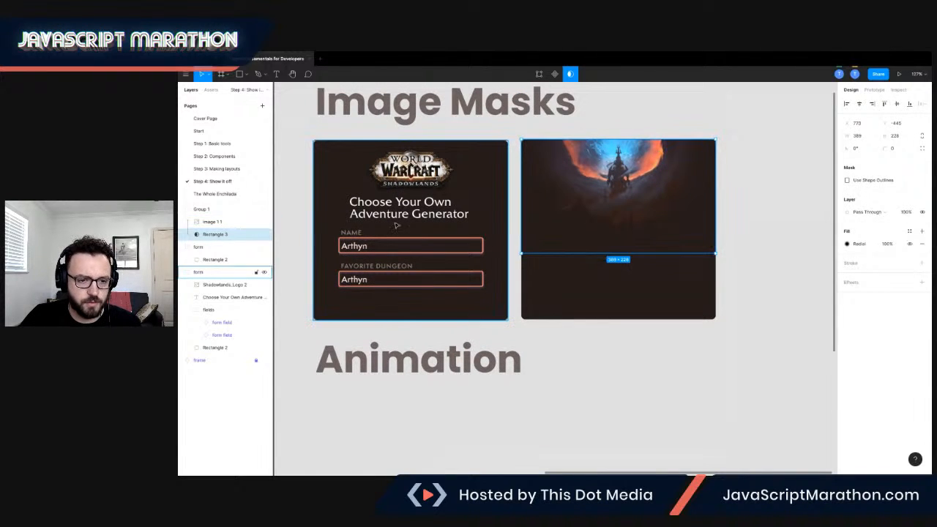
scroll(426, 205, "down", 2)
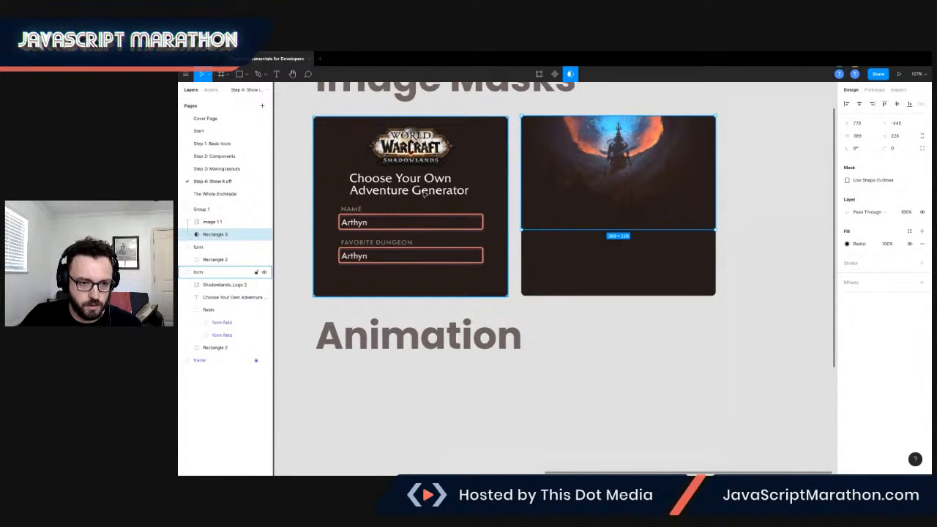
scroll(438, 194, "left", 3)
scroll(439, 190, "up", 1)
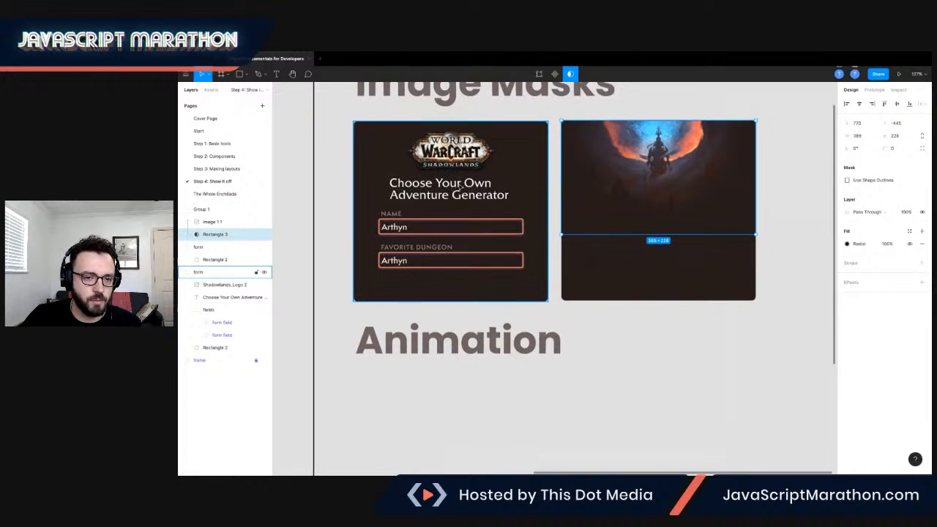
left_click(461, 187)
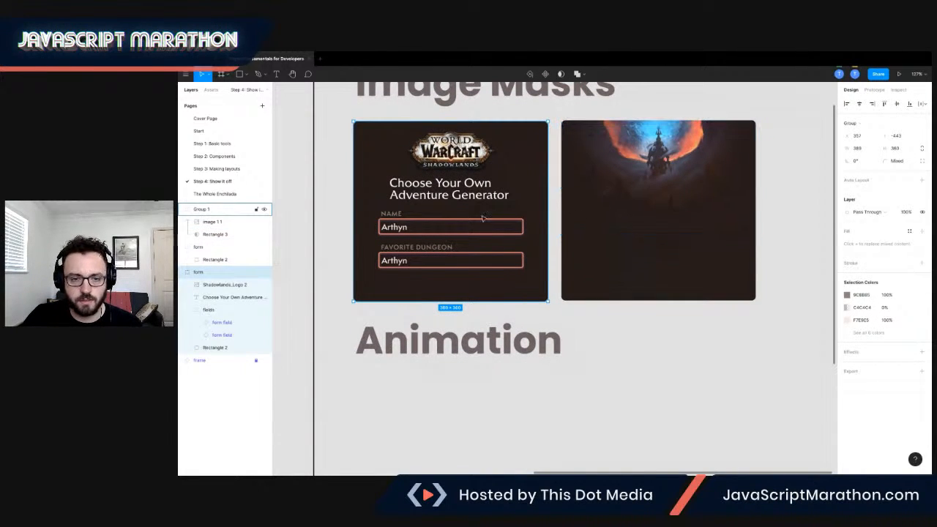
left_click_drag(474, 192, 474, 442)
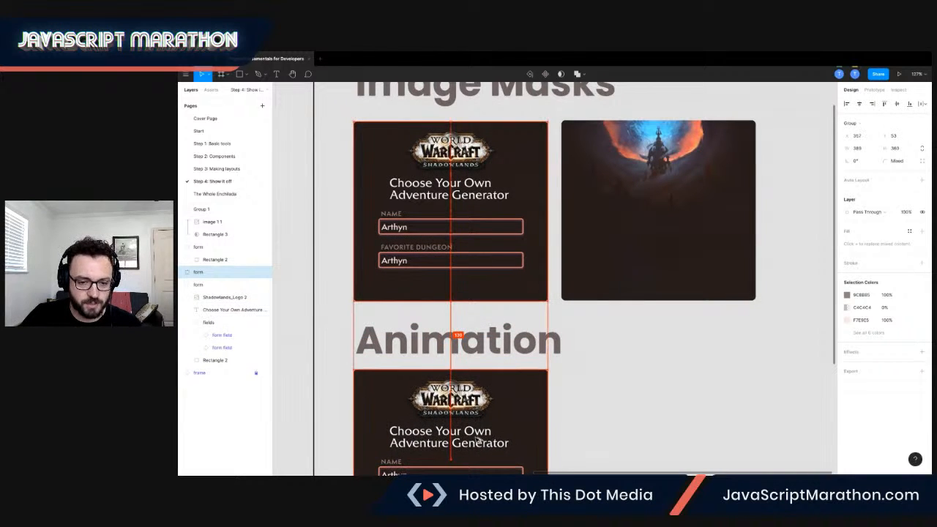
Copy the red Generate button component from the Step 2: Components page.
scroll(484, 406, "down", 3)
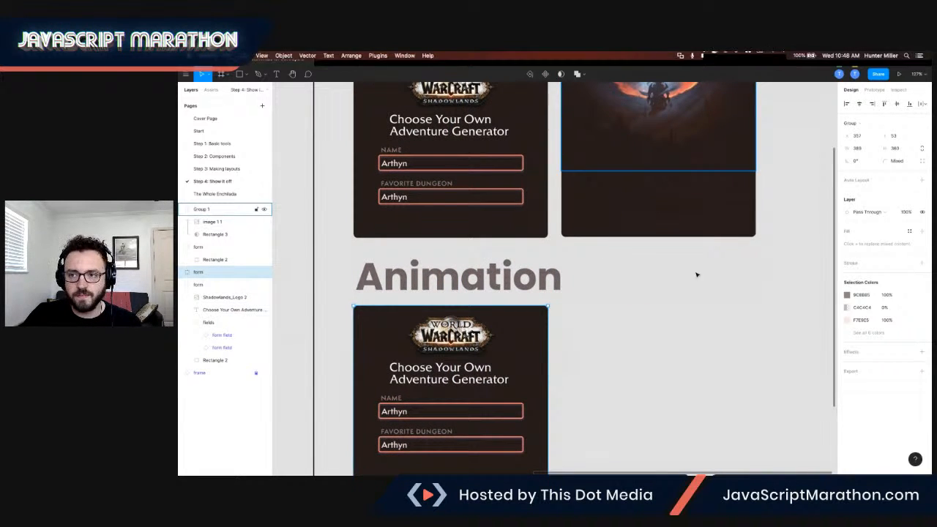
scroll(630, 357, "down", 4)
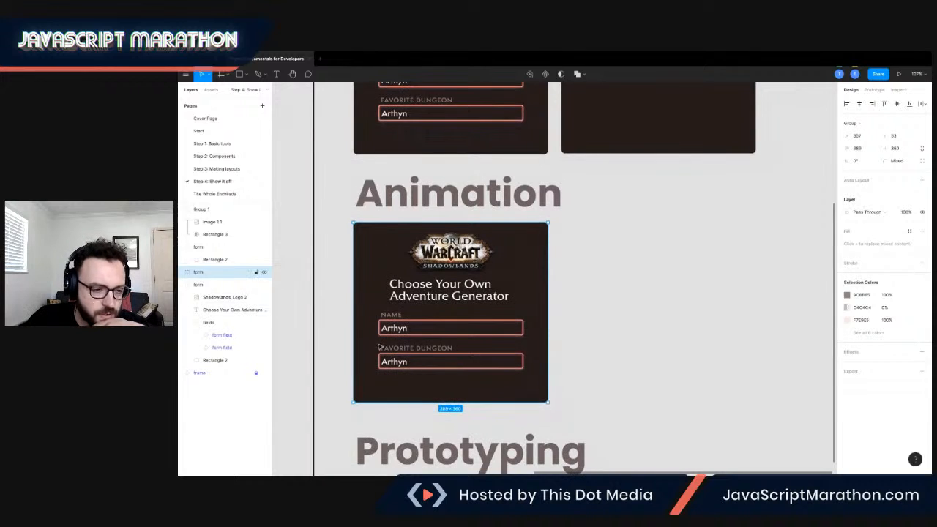
left_click(219, 170)
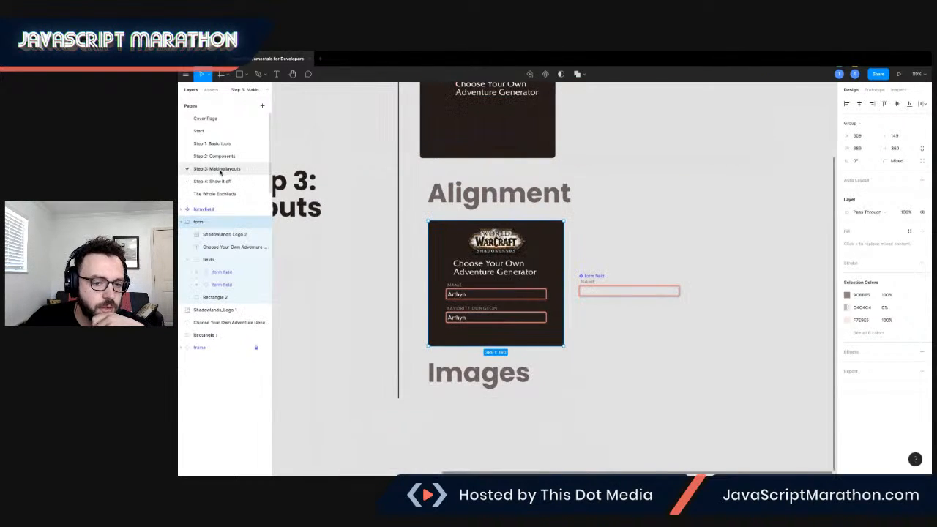
left_click(218, 156)
scroll(416, 296, "down", 5)
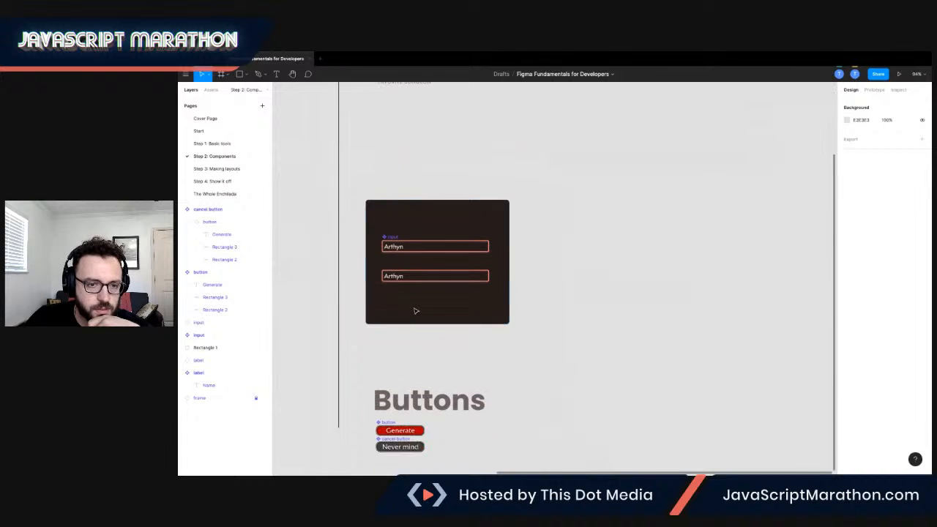
left_click(416, 341)
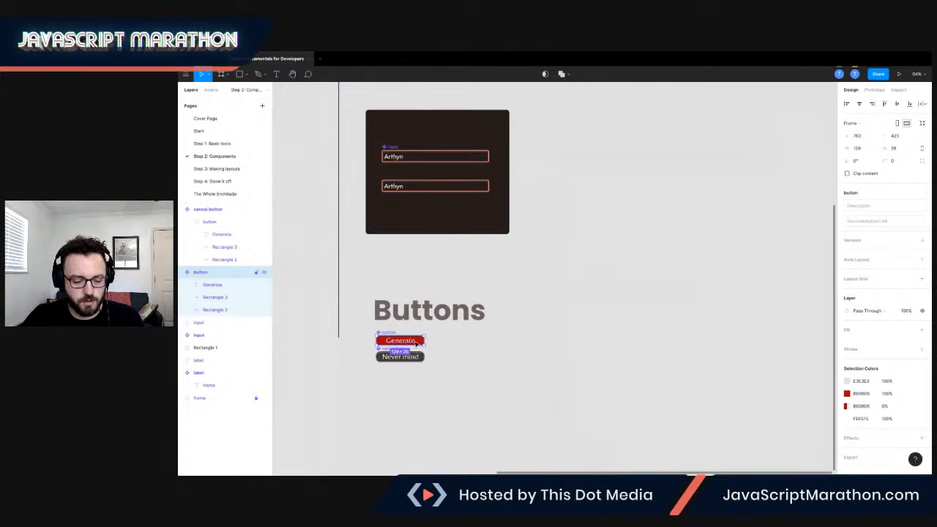
Paste the Generate button on the Step 4 page and place it in the Animation form's lower-right corner, aligned with the fields' right edge.
left_click(220, 180)
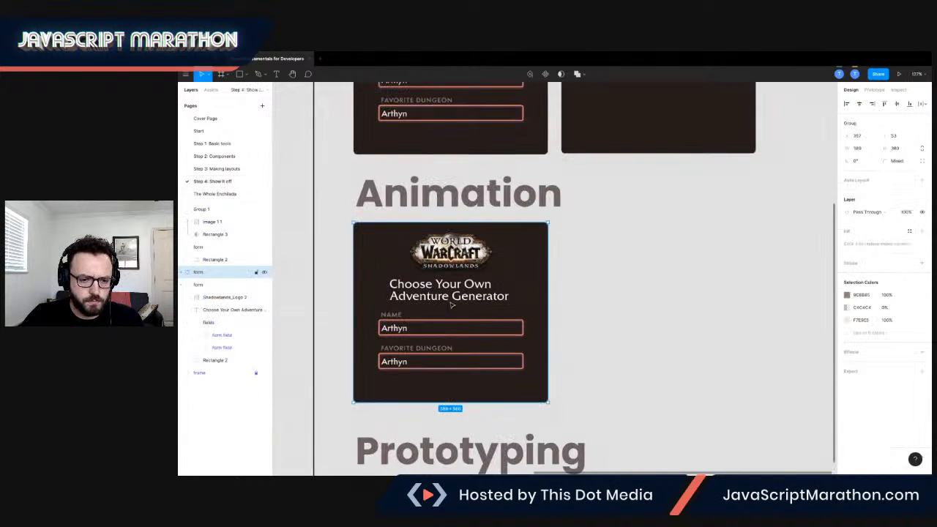
scroll(451, 306, "down", 2)
key("ctrl+v")
left_click_drag(489, 270, 503, 340)
scroll(503, 339, "right", 1)
key("alt")
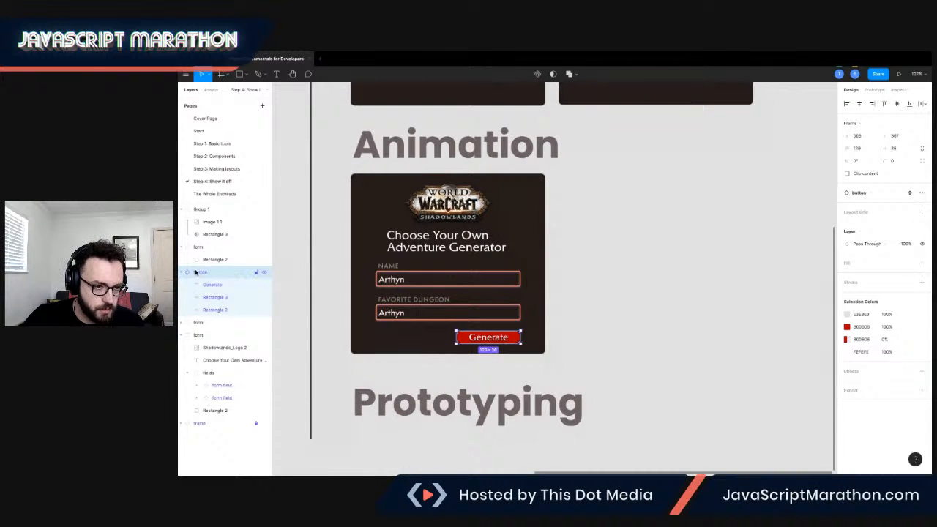
Collapse the original form group and move the Generate button layer into the Animation form group.
left_click(182, 336)
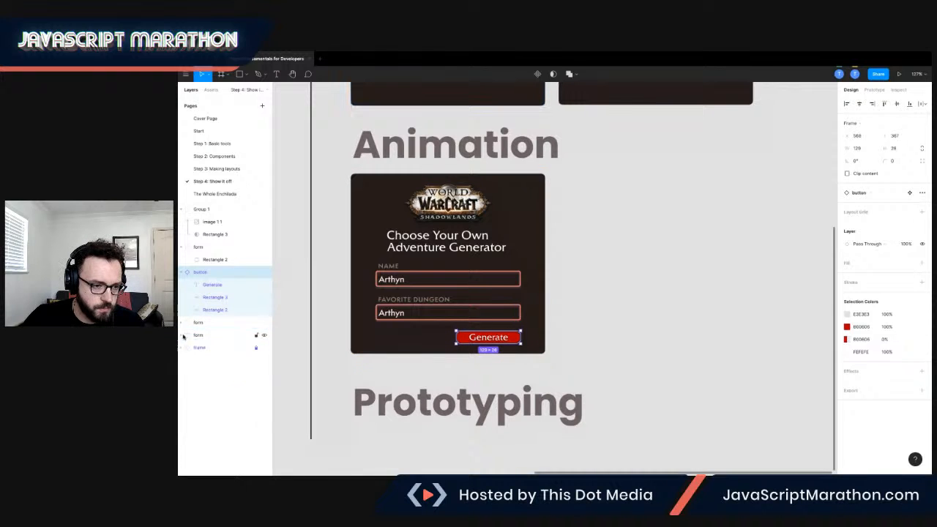
left_click(183, 323)
left_click_drag(203, 272, 214, 355)
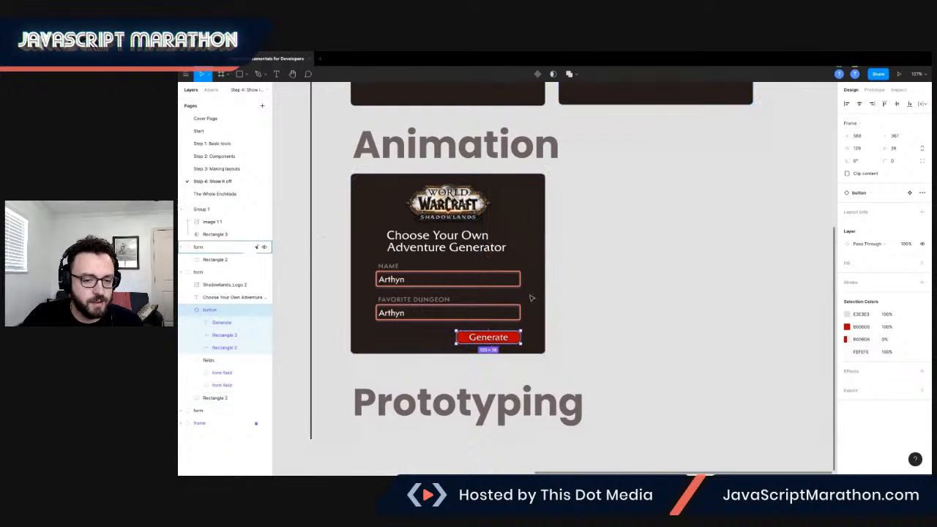
Duplicate the Generate button horizontally to just outside the Animation form's right edge.
left_click(578, 315)
scroll(557, 300, "down", 1)
left_click(515, 333)
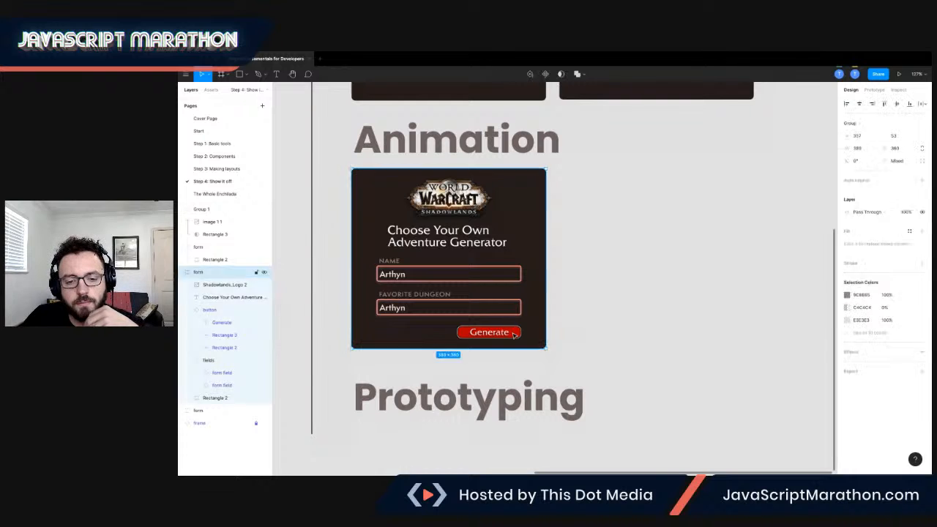
left_click(514, 334)
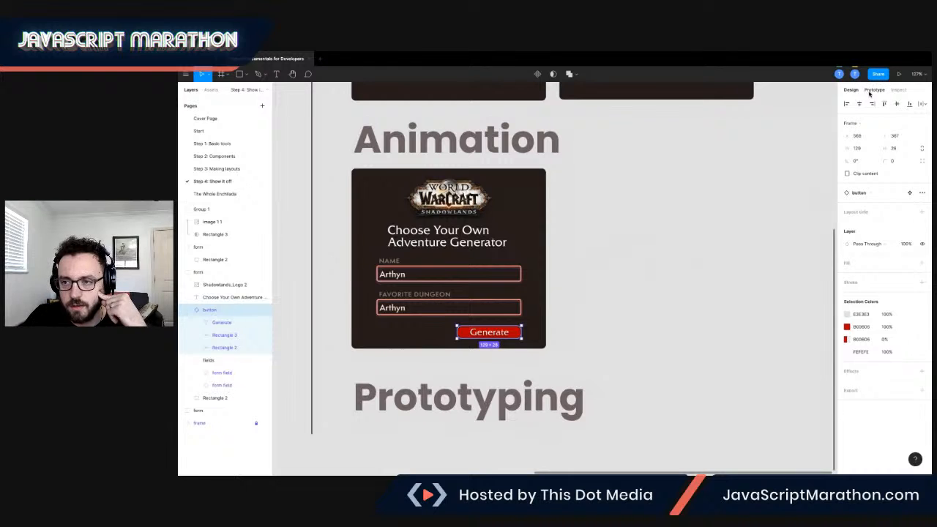
scroll(516, 336, "left", 1)
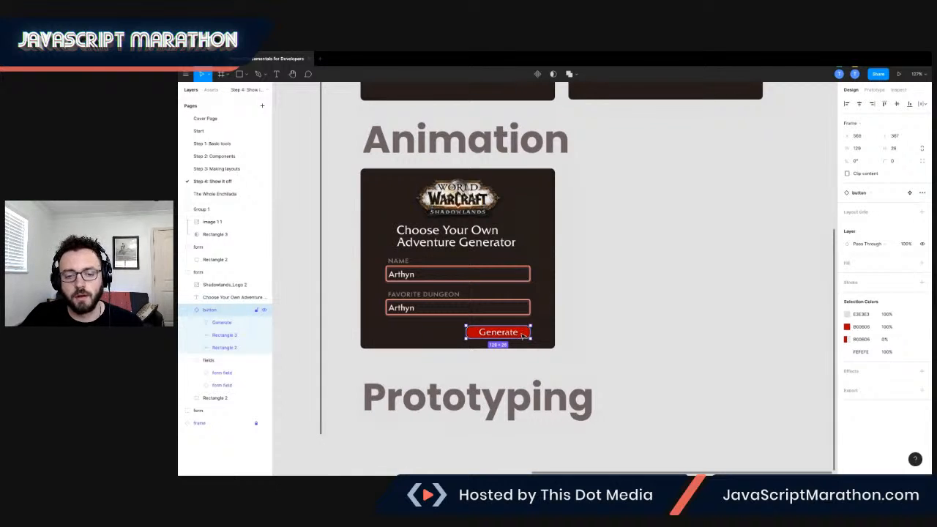
left_click_drag(524, 336, 623, 335)
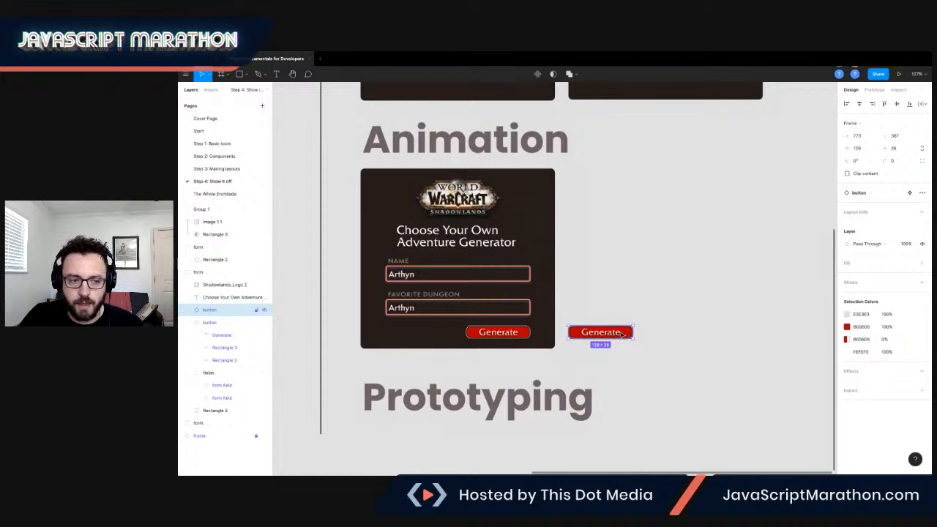
Try changing the duplicate button's base rectangle from a solid to a radial gradient fill, and undo it.
left_click(186, 311)
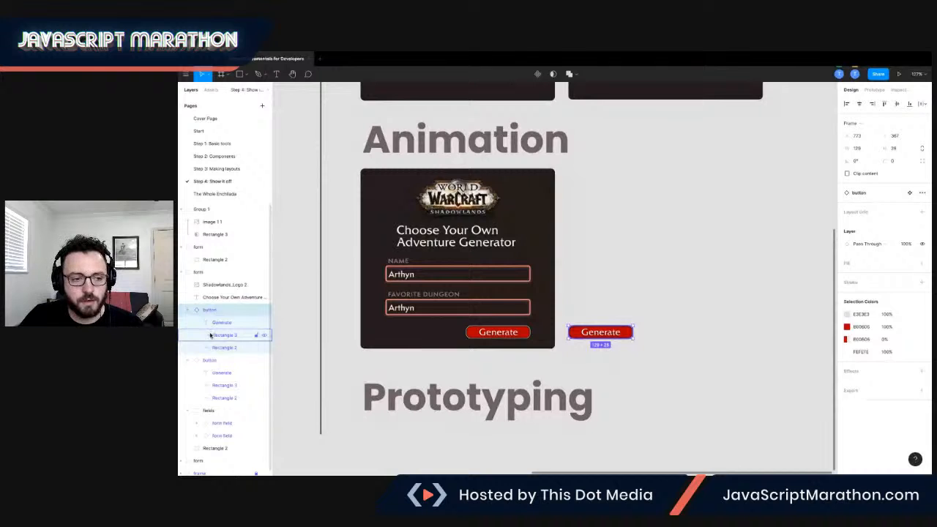
left_click(210, 335)
left_click(213, 347)
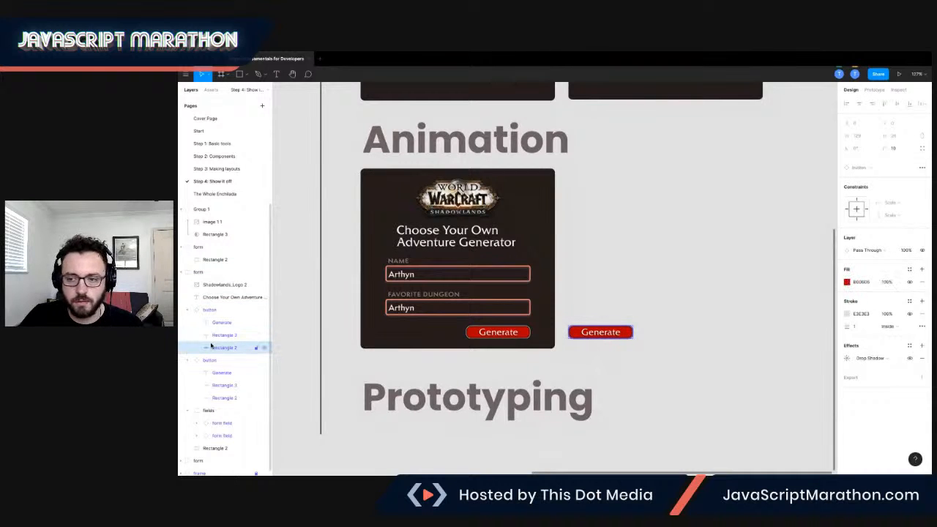
left_click(852, 284)
left_click(848, 283)
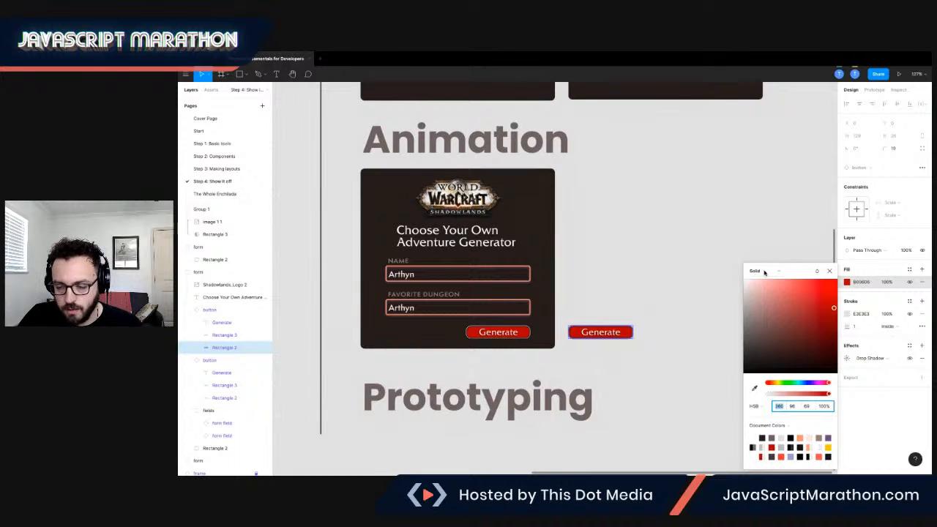
left_click(764, 272)
left_click(766, 290)
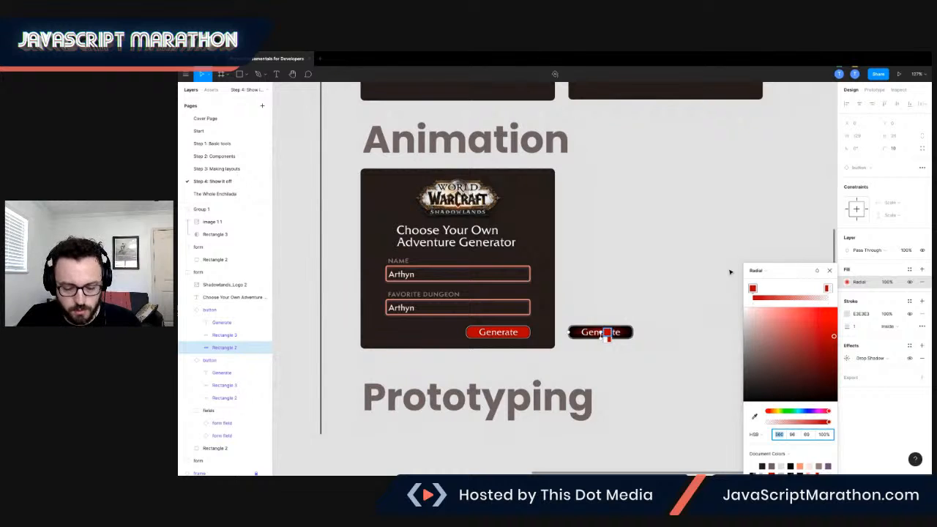
key("ctrl+z")
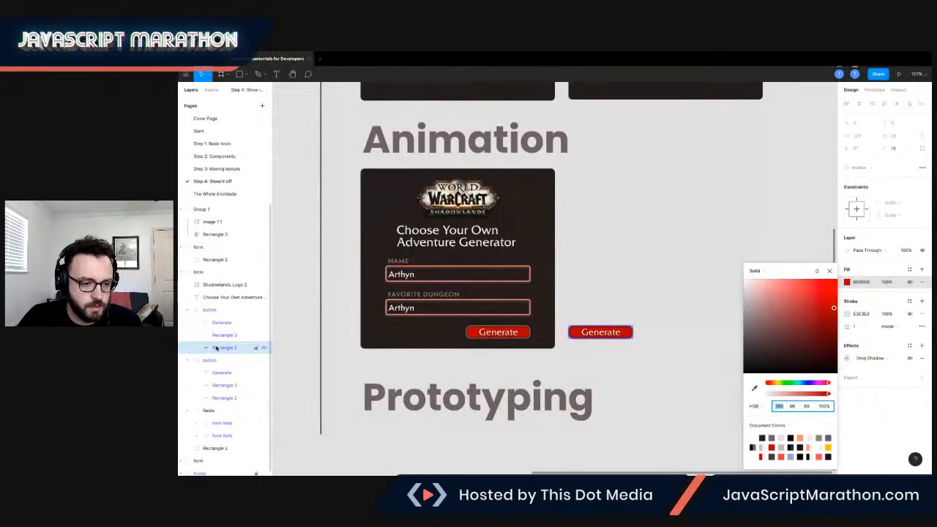
Try duplicating the base rectangle and moving the copy into the duplicate button, and delete the copy.
key("ctrl+d")
left_click_drag(221, 311, 223, 356)
left_click_drag(221, 313, 227, 345)
left_click_drag(215, 312, 221, 356)
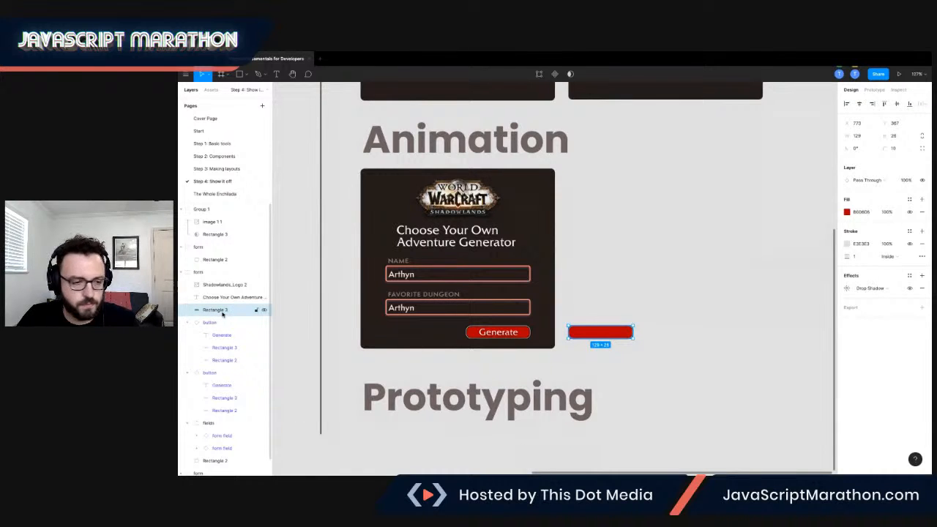
key("Delete")
On The Whole Enchilada page, examine the fill and stroke of the rectangles inside the finished generate-hover button.
left_click(224, 335)
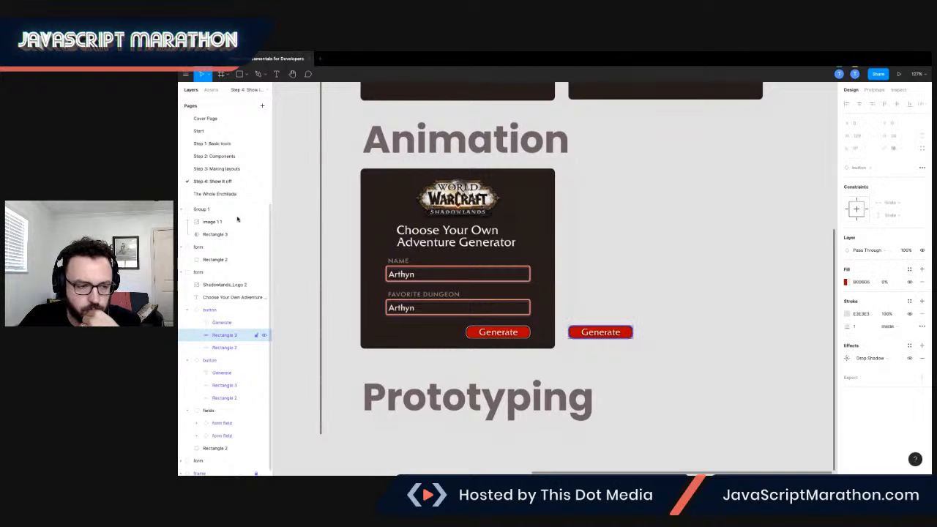
left_click(219, 194)
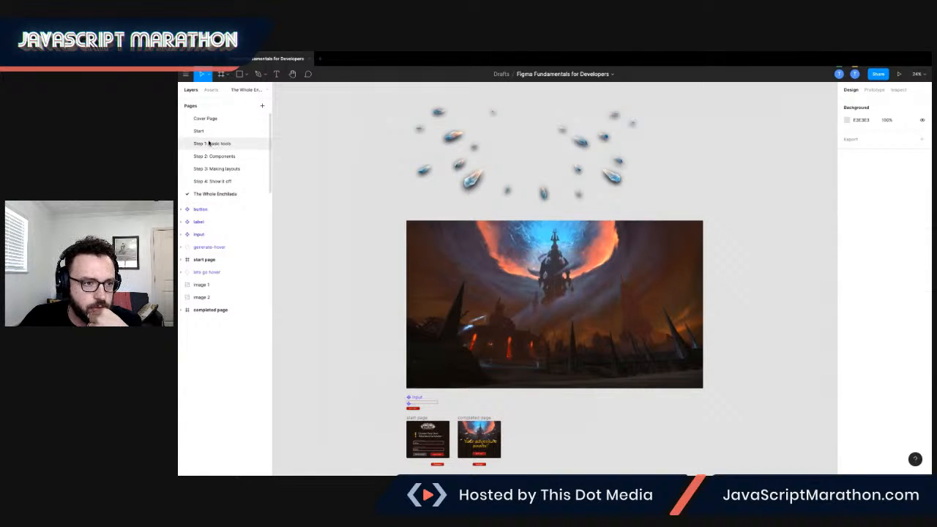
left_click(200, 131)
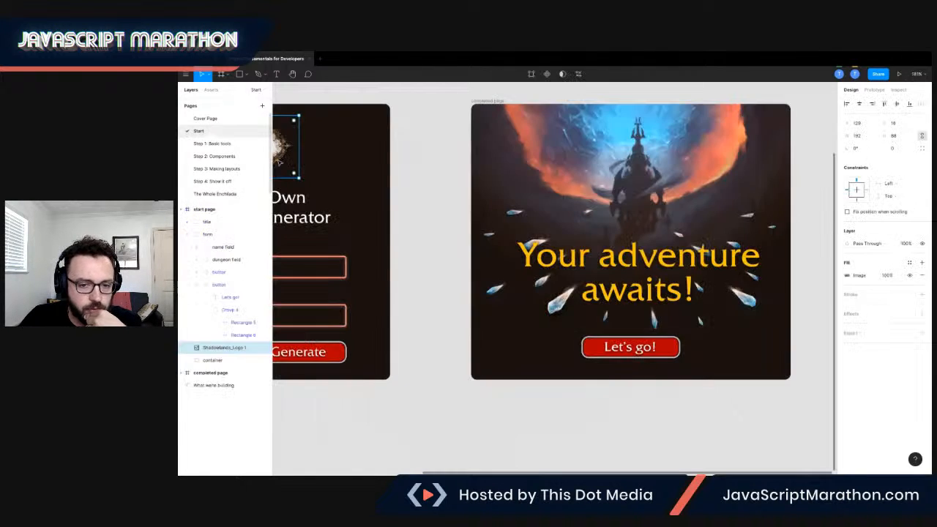
left_click(223, 194)
scroll(387, 292, "down", 3)
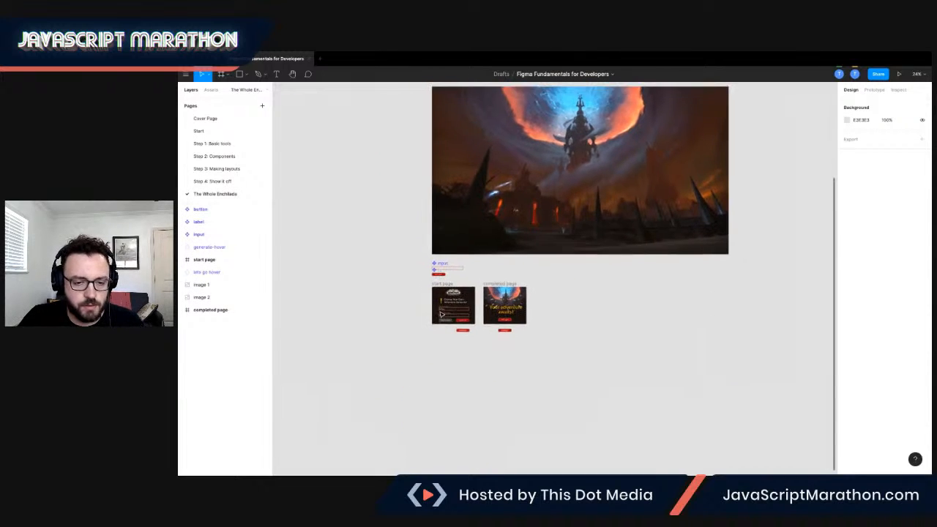
scroll(447, 315, "up", 5)
scroll(447, 316, "up", 5)
scroll(468, 352, "up", 2)
scroll(474, 370, "down", 2)
scroll(533, 405, "up", 3)
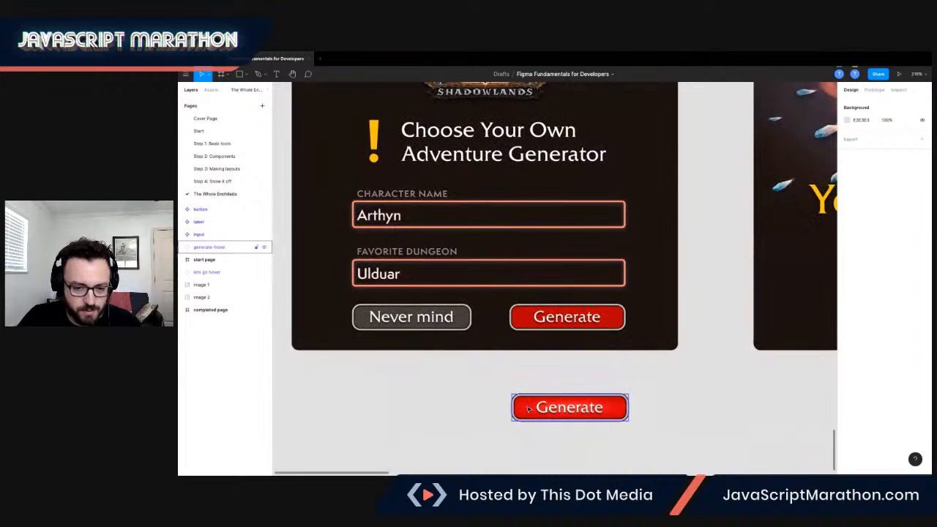
left_click(531, 406)
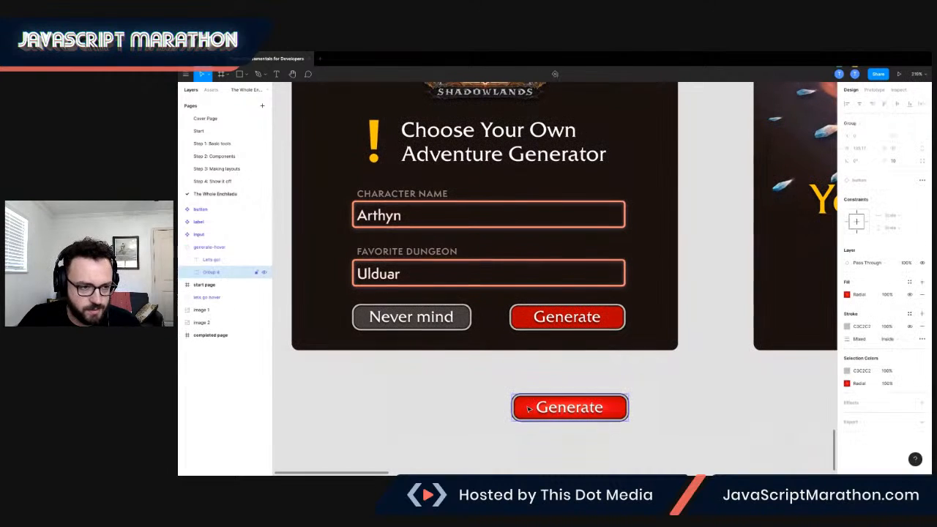
left_click(188, 273)
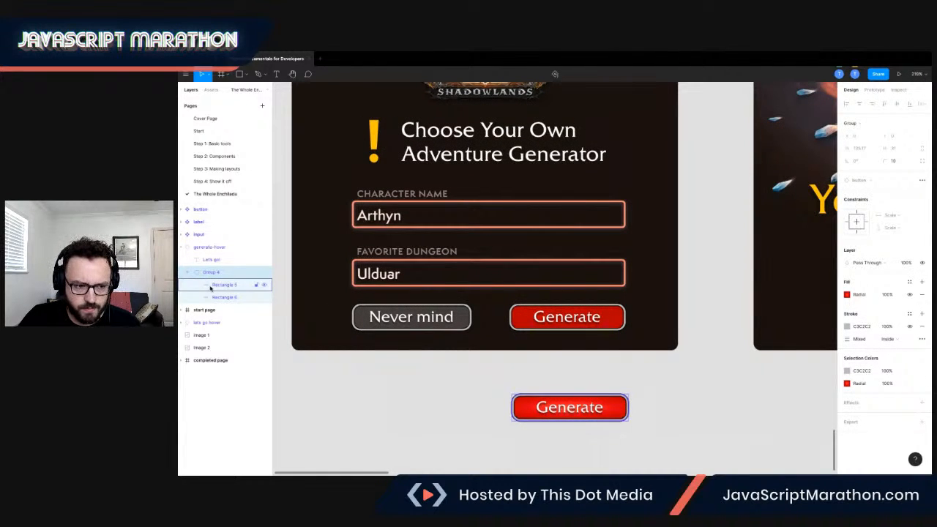
left_click(211, 285)
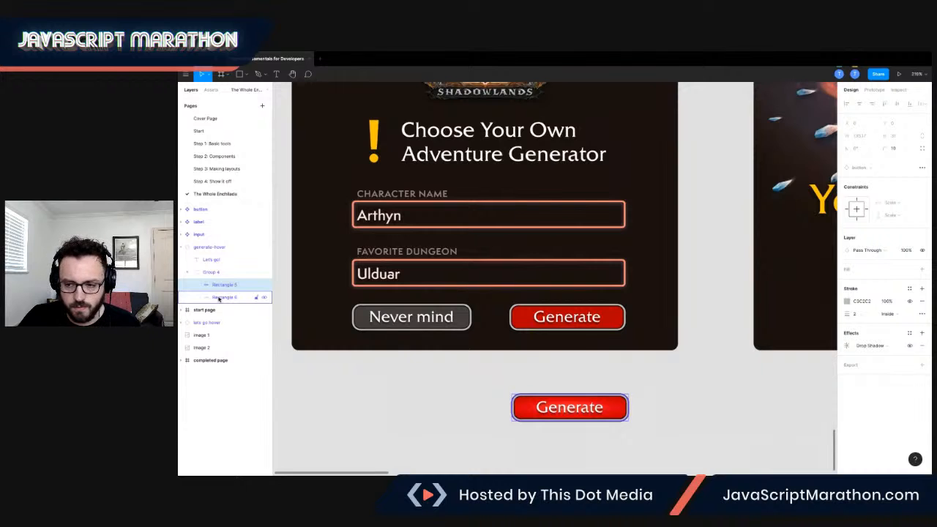
left_click(218, 297)
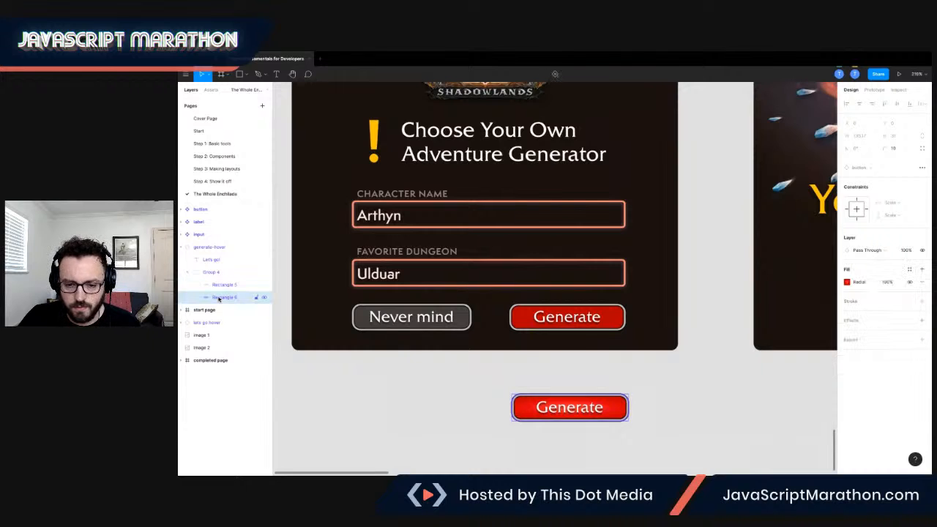
Return to the Step 4 page and change the fill of the duplicate Generate button's Rectangle 2 to a radial gradient.
left_click(222, 168)
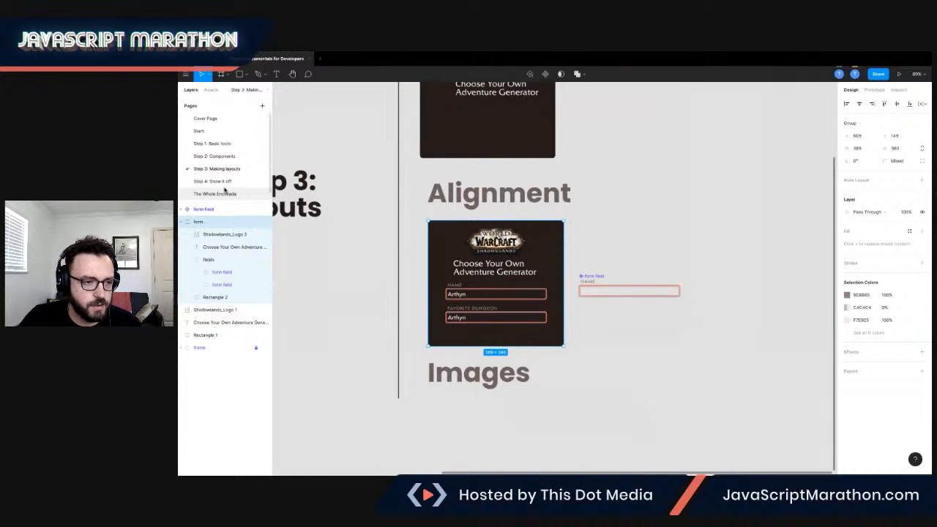
left_click(221, 181)
scroll(445, 276, "down", 1)
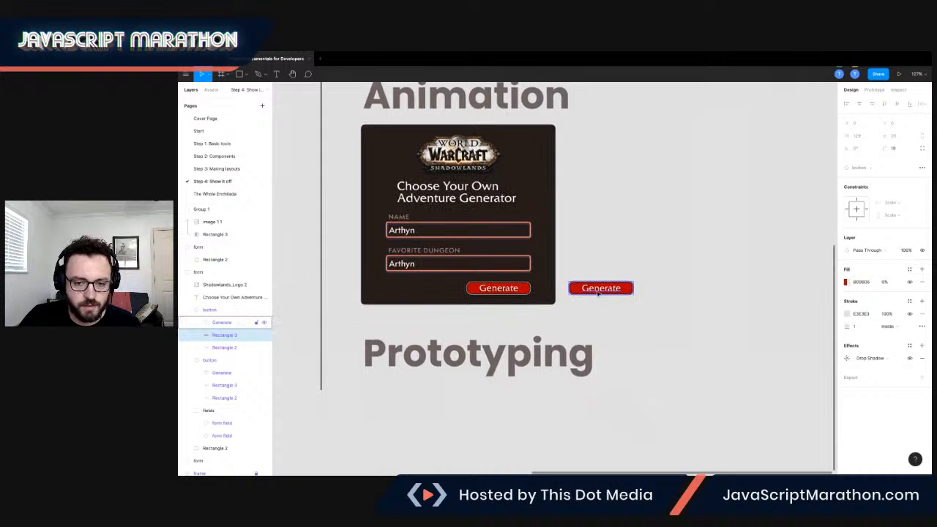
left_click(224, 347)
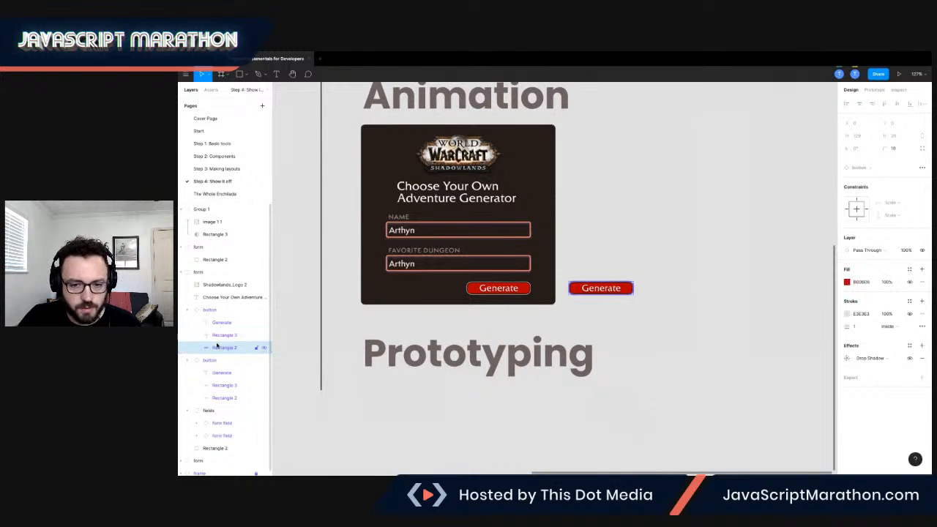
left_click(847, 282)
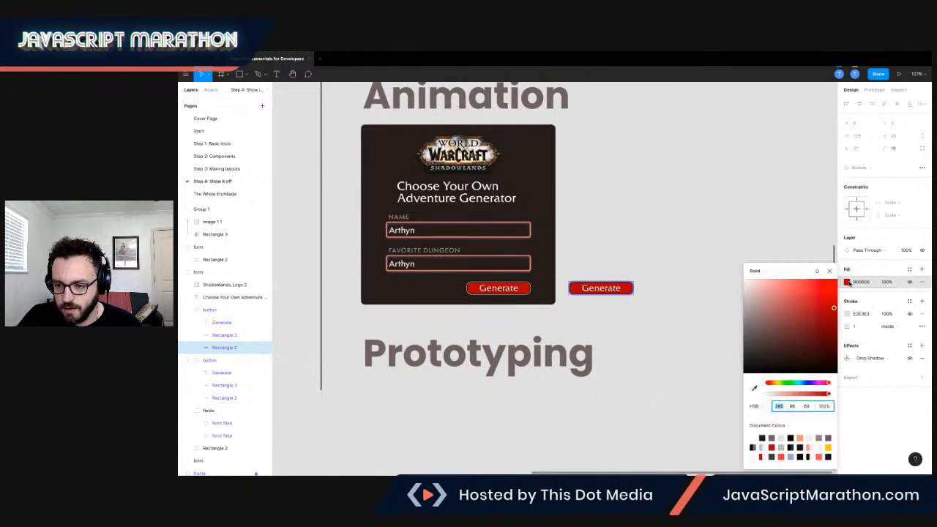
left_click(753, 271)
left_click(764, 290)
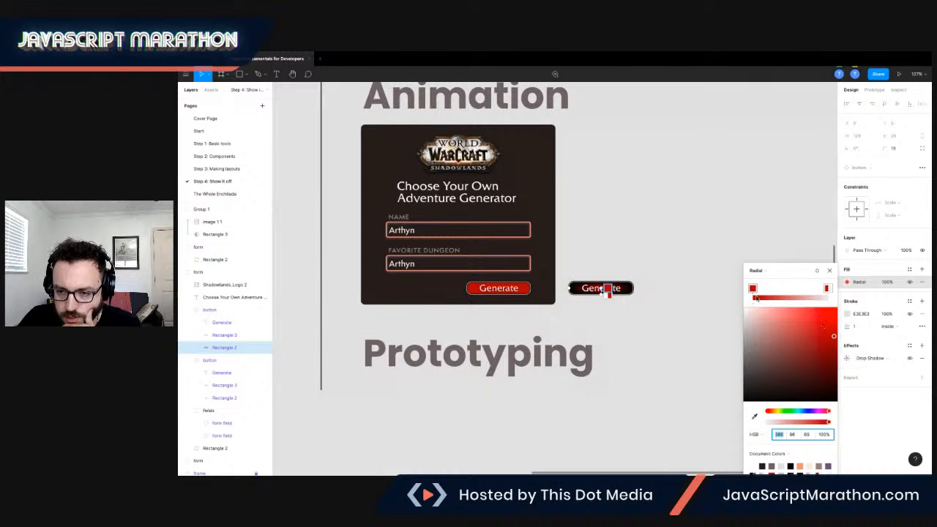
Recolor the radial gradient's center stop to orange, about HSB 14, 83, 78.
left_click(752, 289)
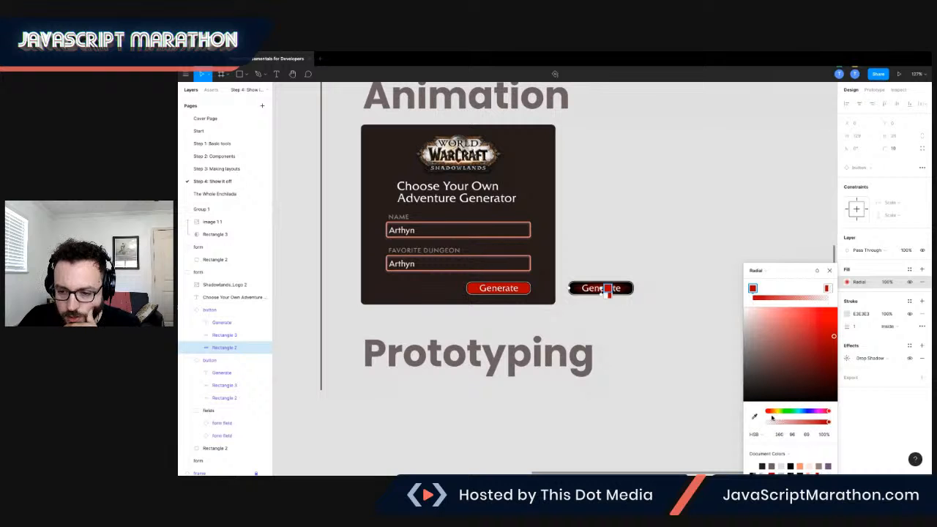
left_click(768, 412)
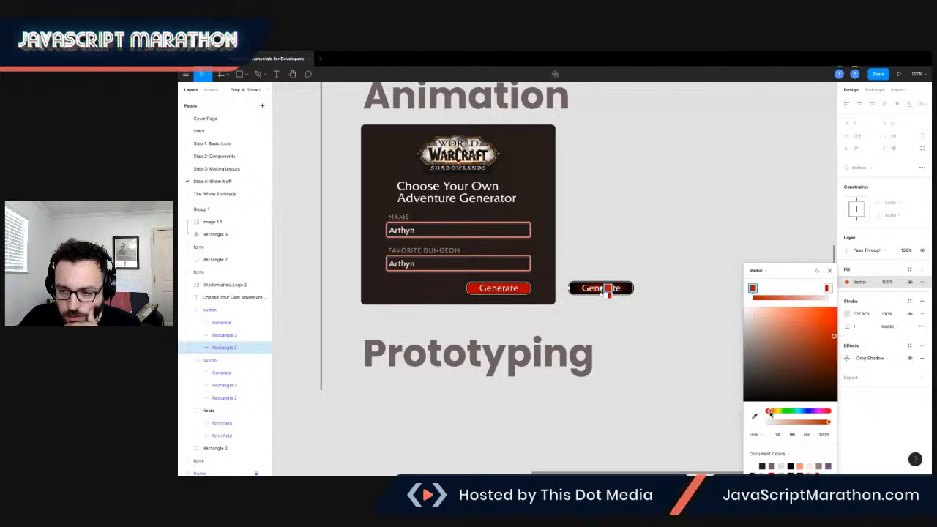
left_click_drag(831, 335, 821, 327)
Set the radial gradient's outer red stop to a hue of about 5 and 100% opacity.
left_click(827, 289)
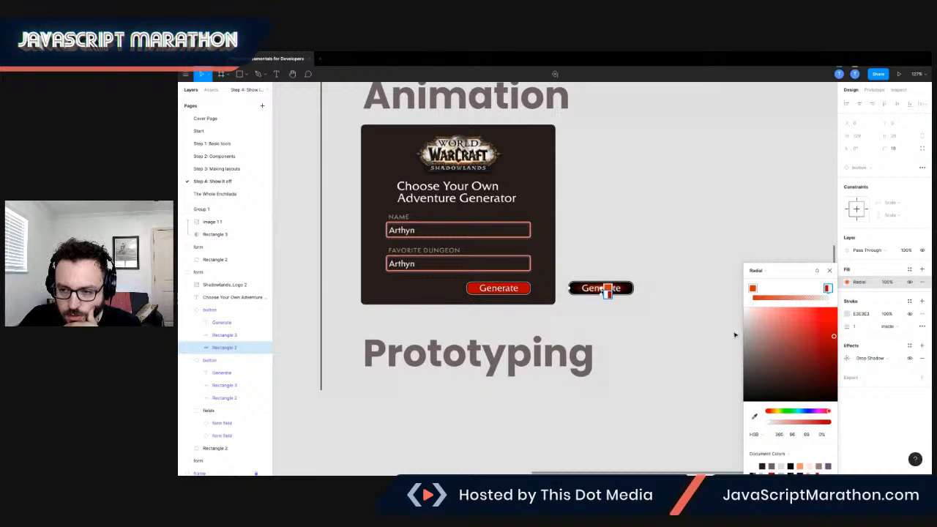
left_click(767, 412)
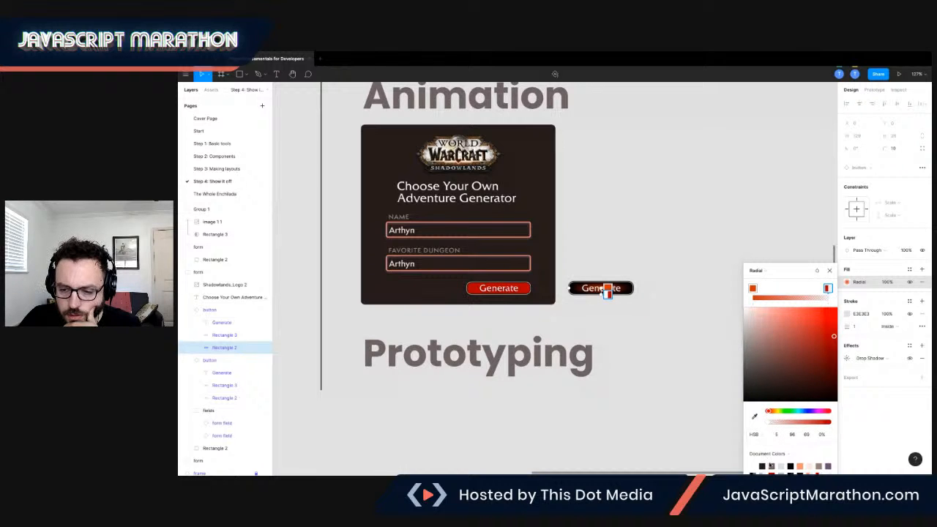
left_click(837, 342)
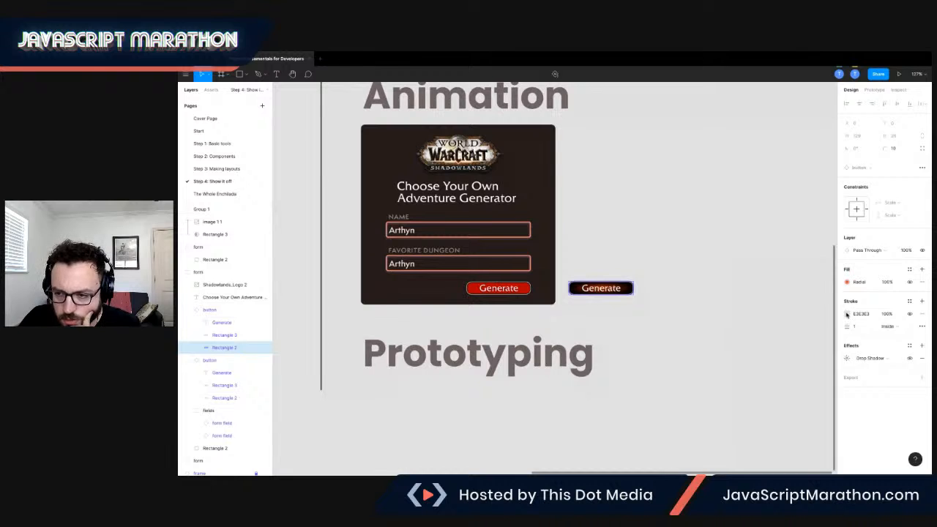
left_click(847, 283)
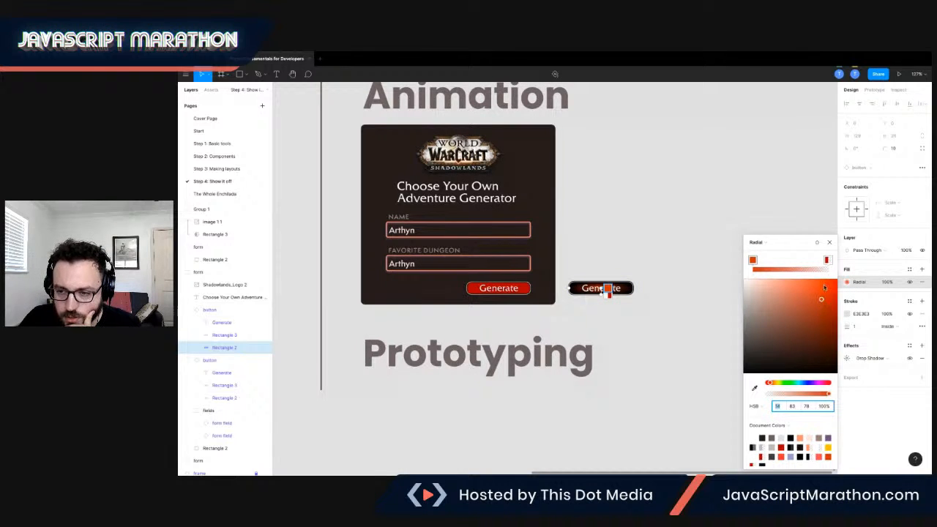
left_click(826, 261)
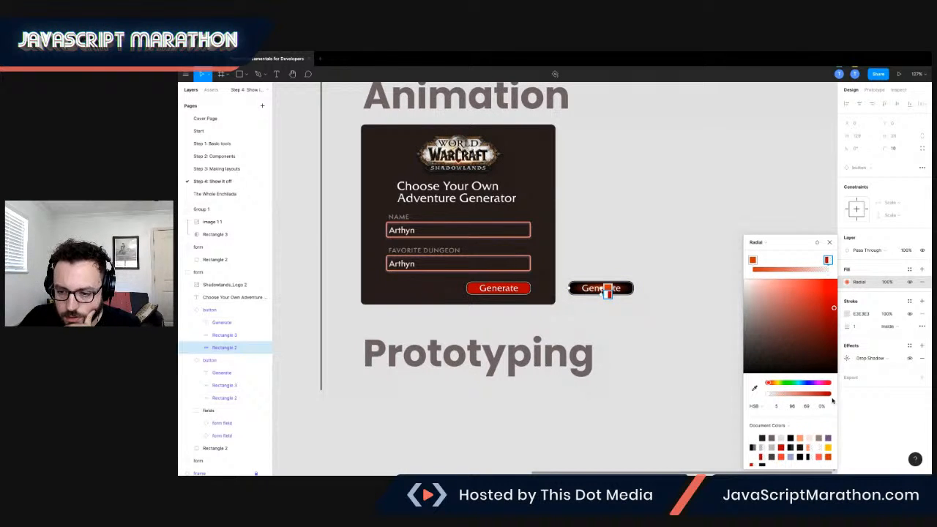
left_click(822, 407)
type("100")
key("Tab")
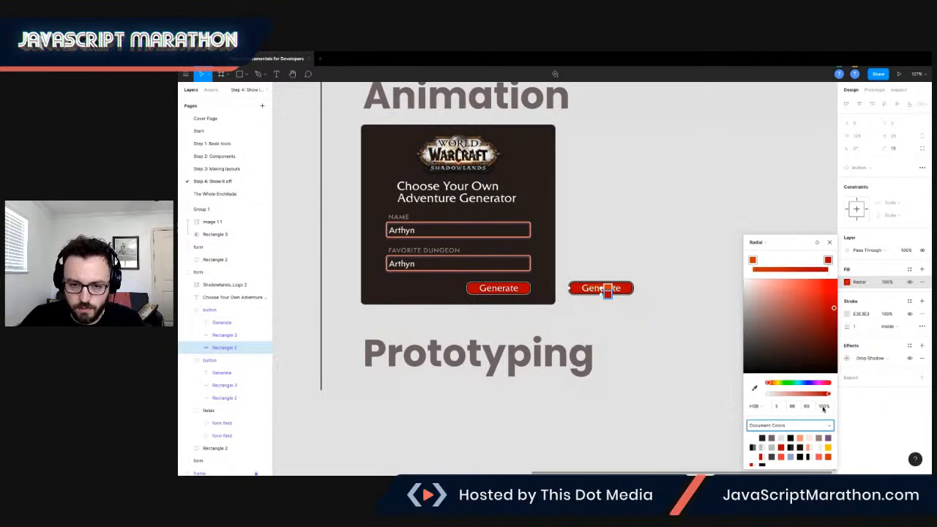
Brighten the gradient's orange center stop to about HSB 14, 88, 94 and compare both Generate buttons up close.
left_click(752, 259)
left_click_drag(821, 299, 827, 285)
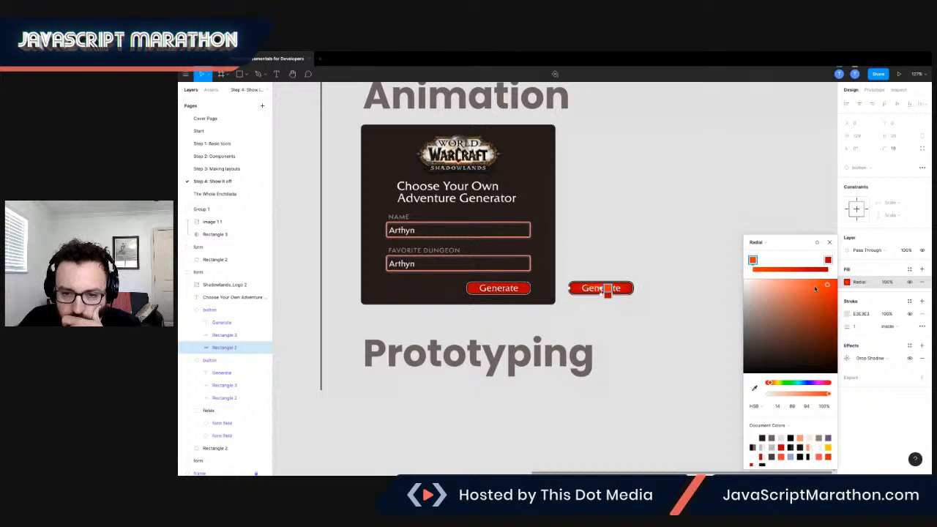
key("Escape")
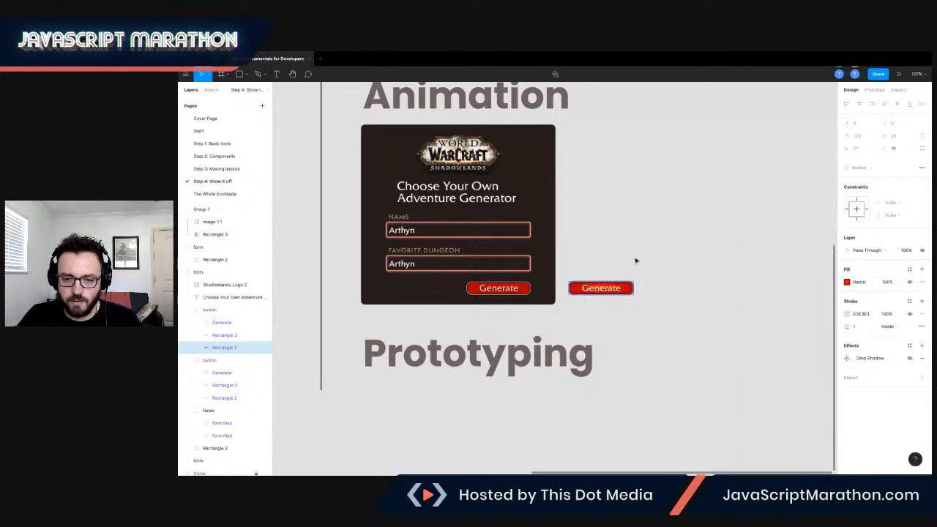
scroll(576, 304, "up", 5)
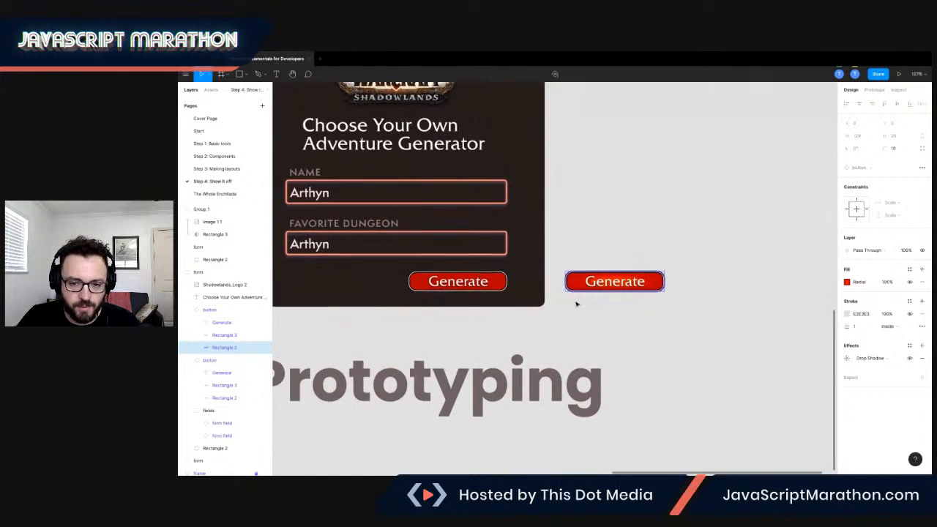
scroll(573, 308, "down", 4)
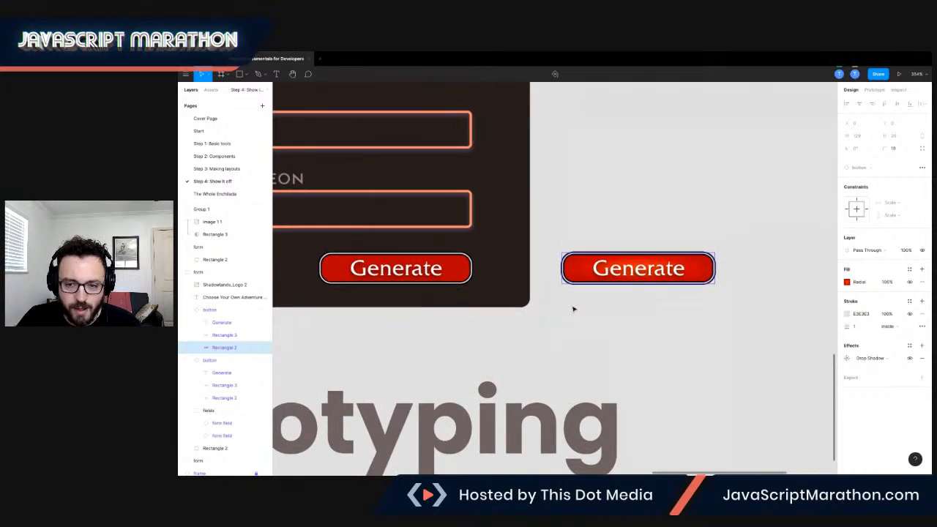
scroll(566, 282, "left", 2)
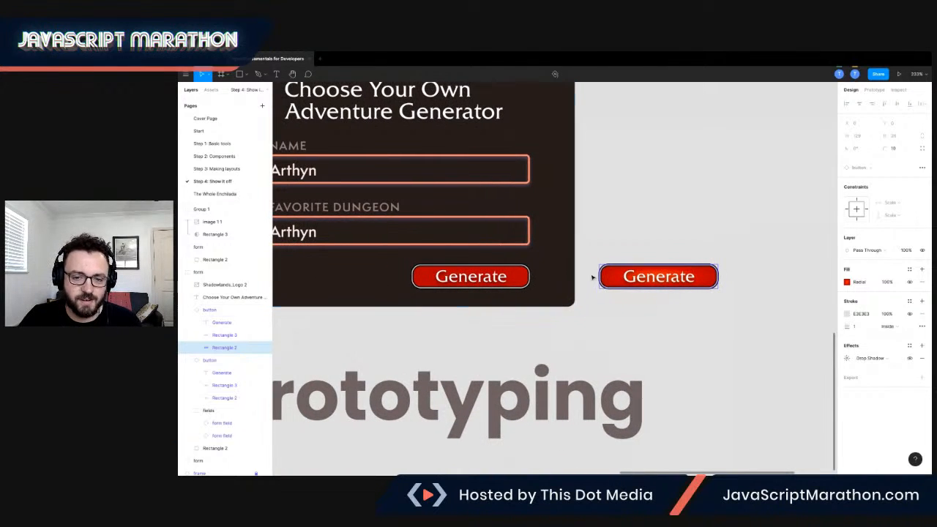
Add a prototype interaction with the While Hovering trigger to the Generate button inside the Animation form, and collapse that button's layer.
left_click(504, 282)
left_click(516, 280)
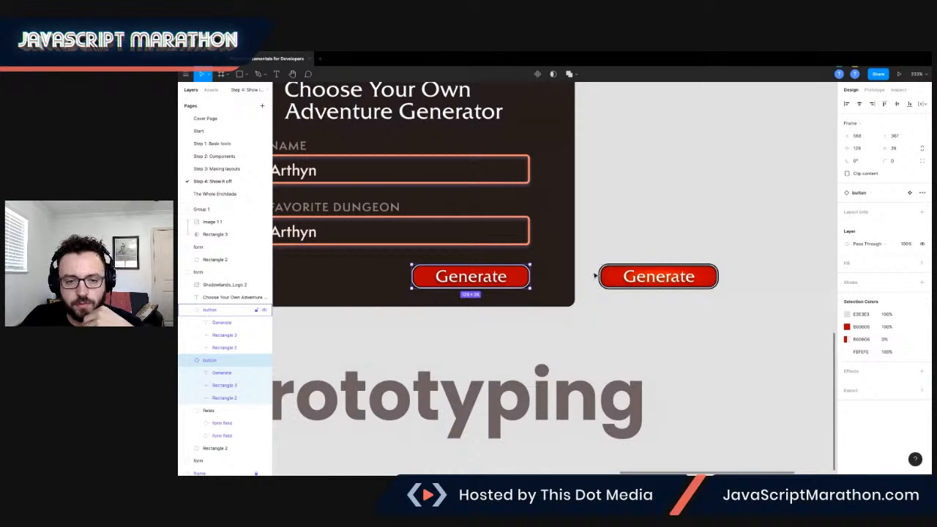
left_click(873, 90)
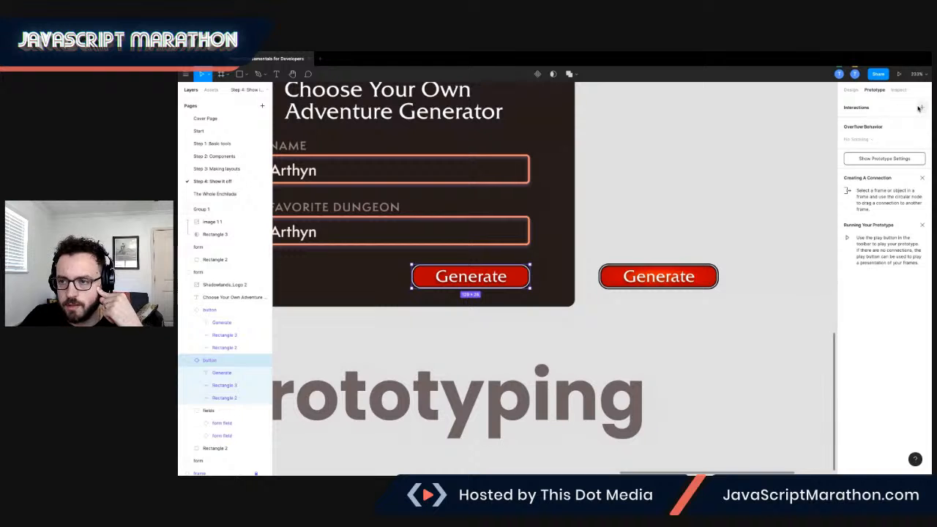
left_click(853, 122)
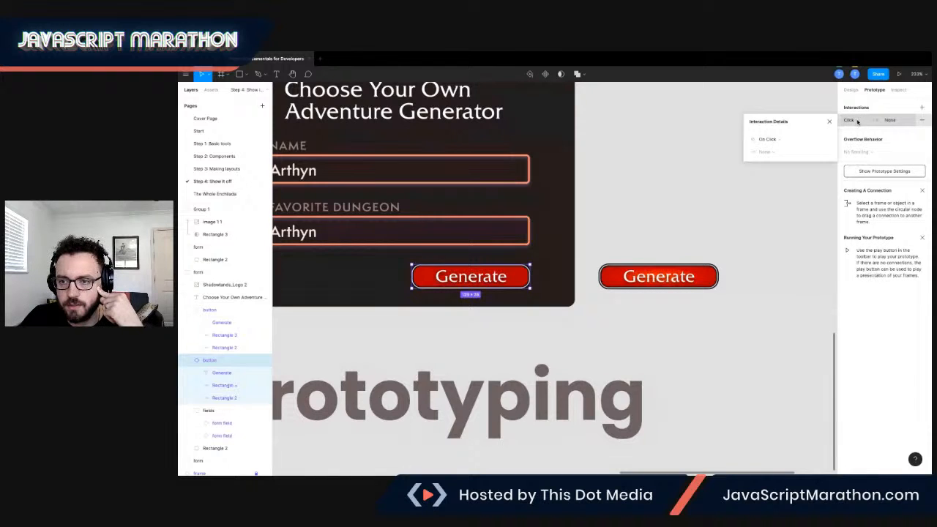
left_click(784, 141)
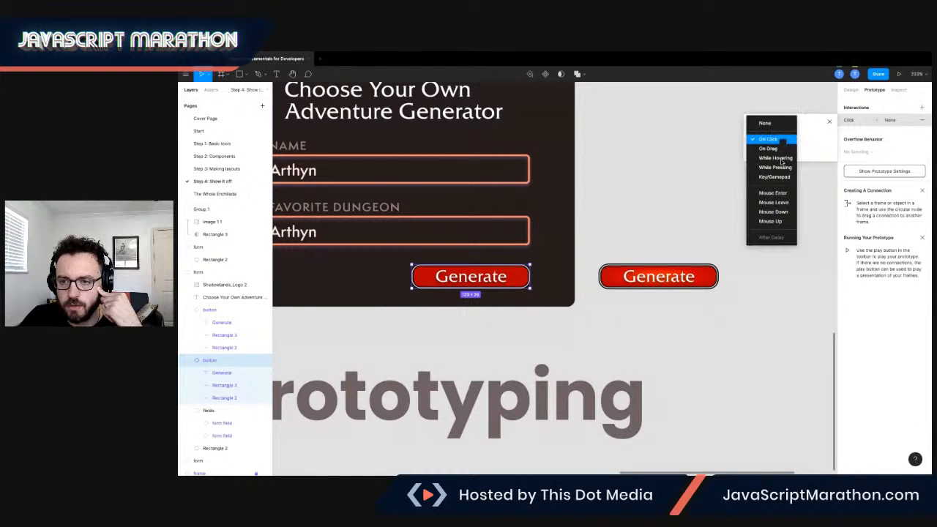
left_click(780, 160)
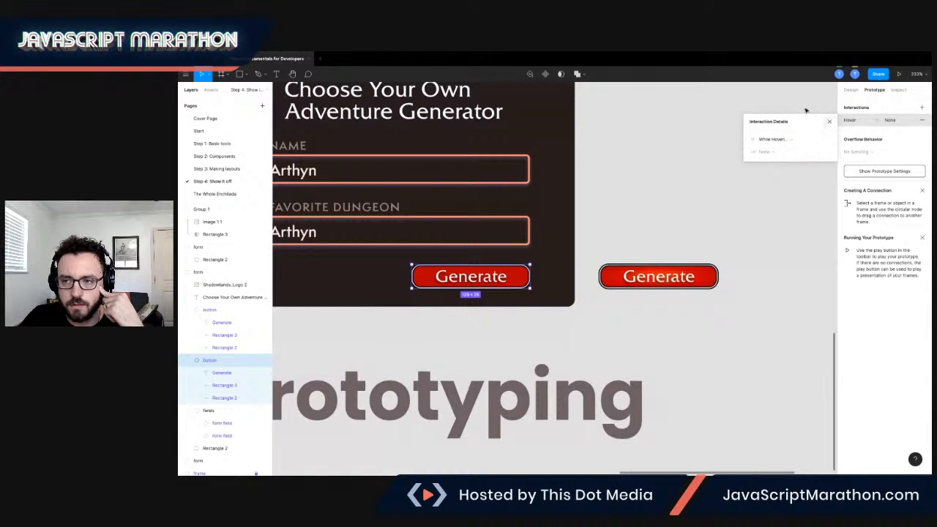
left_click(878, 124)
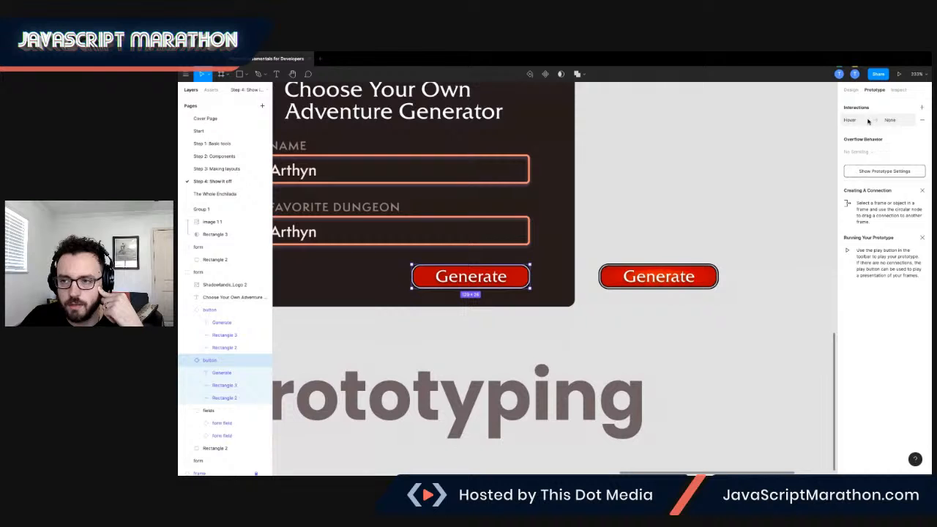
left_click(864, 121)
left_click(862, 151)
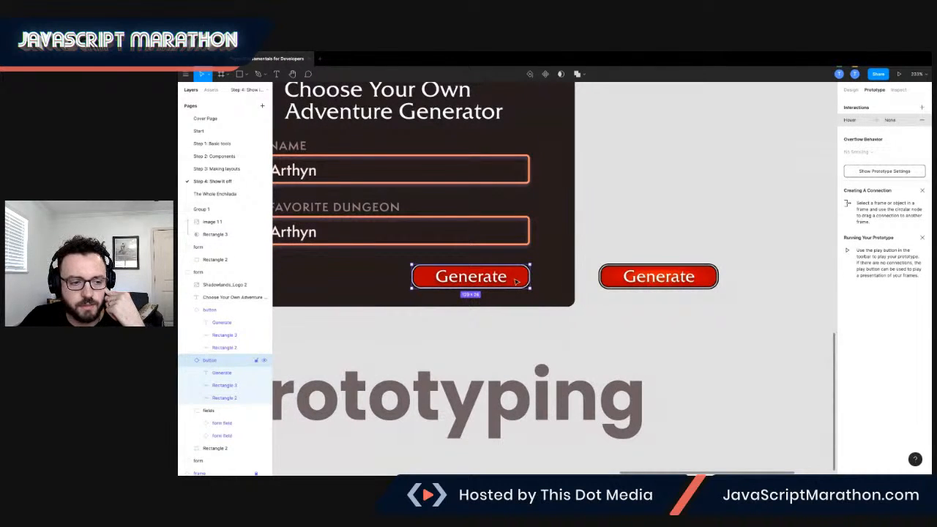
left_click(190, 360)
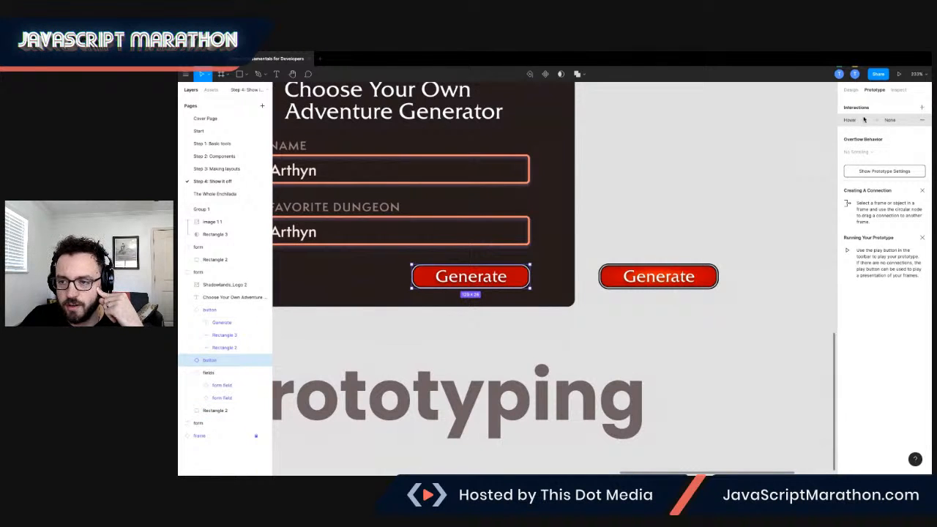
Examine the finished Generate button's hover interaction on The Whole Enchilada page, including its trigger, action and overlay position options.
left_click(214, 194)
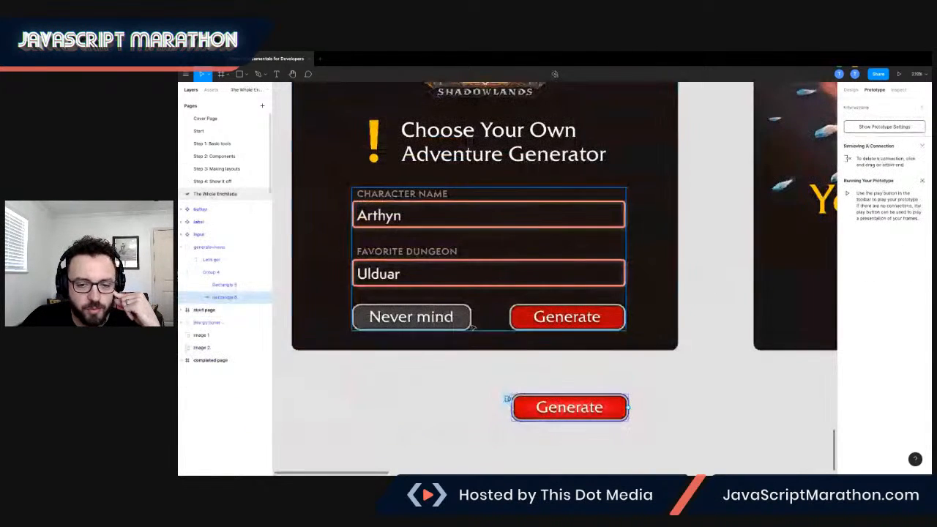
left_click(567, 322)
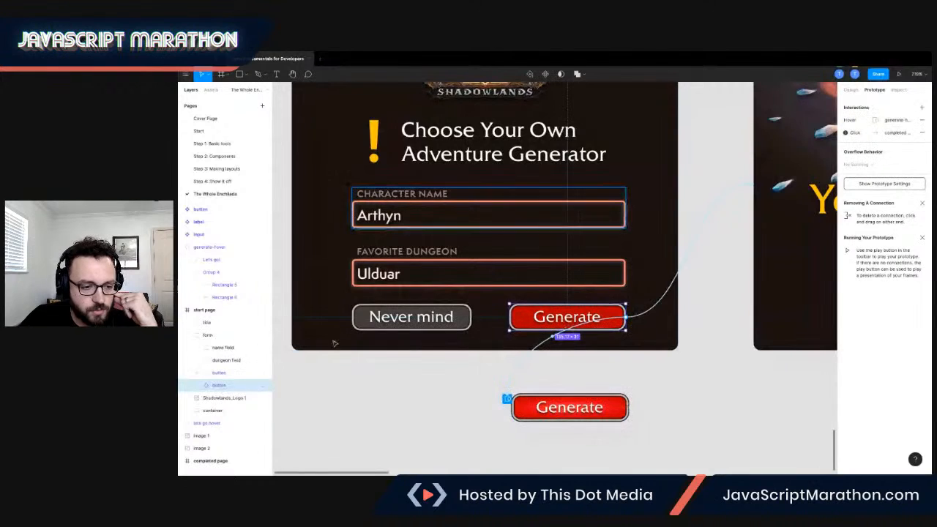
scroll(527, 316, "up", 2)
scroll(527, 317, "down", 2)
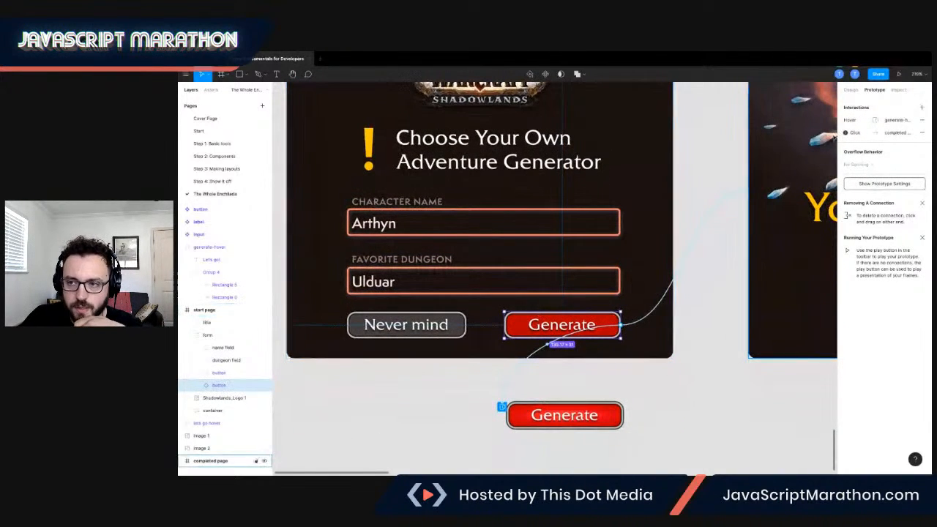
left_click(856, 122)
left_click(778, 140)
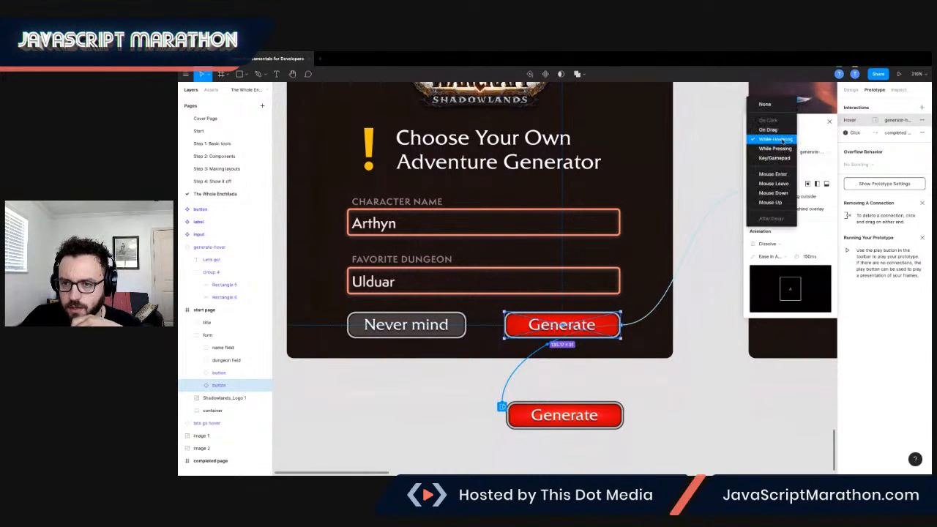
left_click(778, 139)
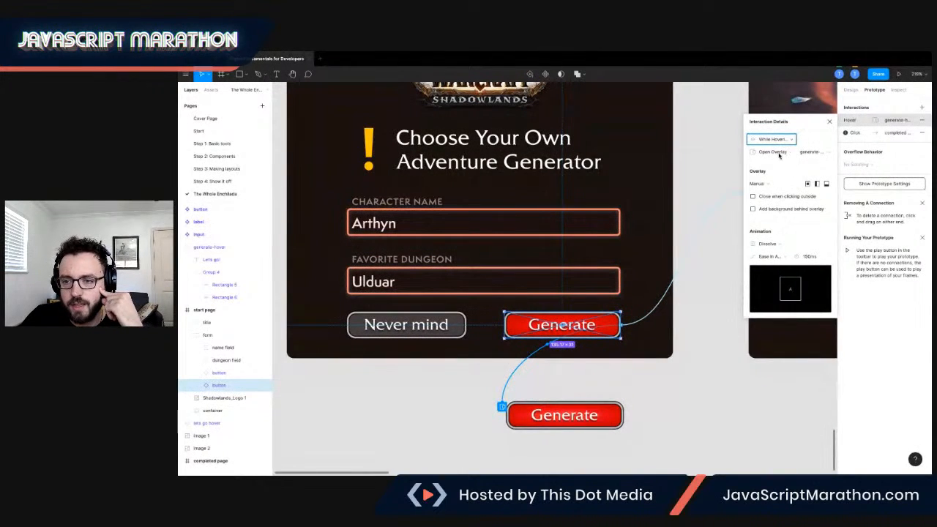
left_click(779, 152)
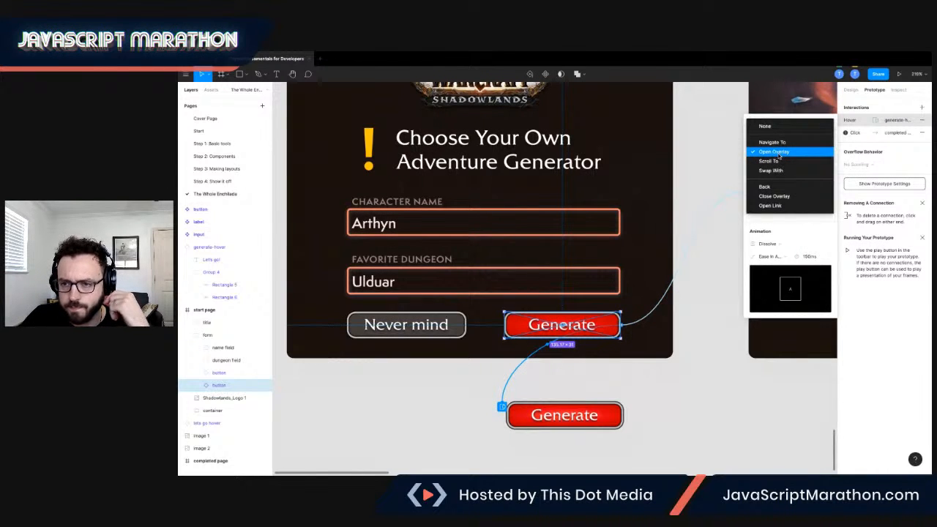
left_click(780, 153)
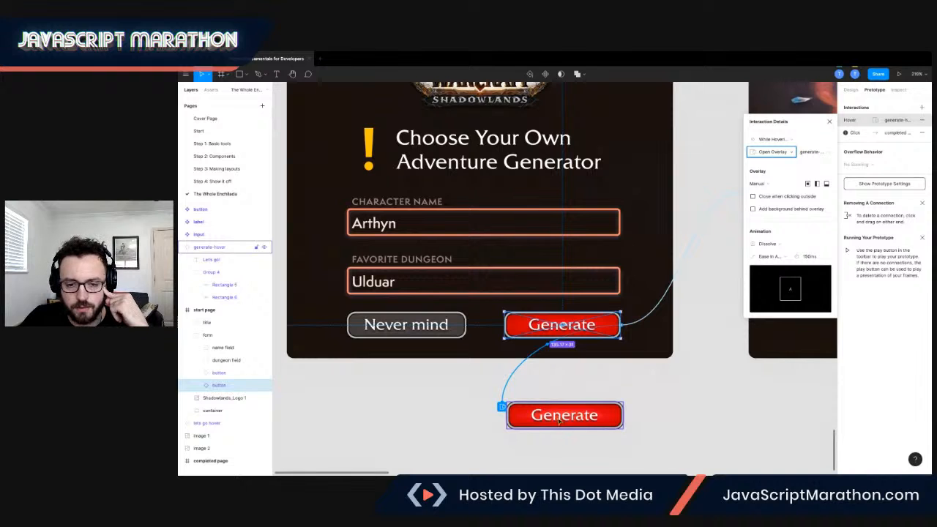
left_click(769, 184)
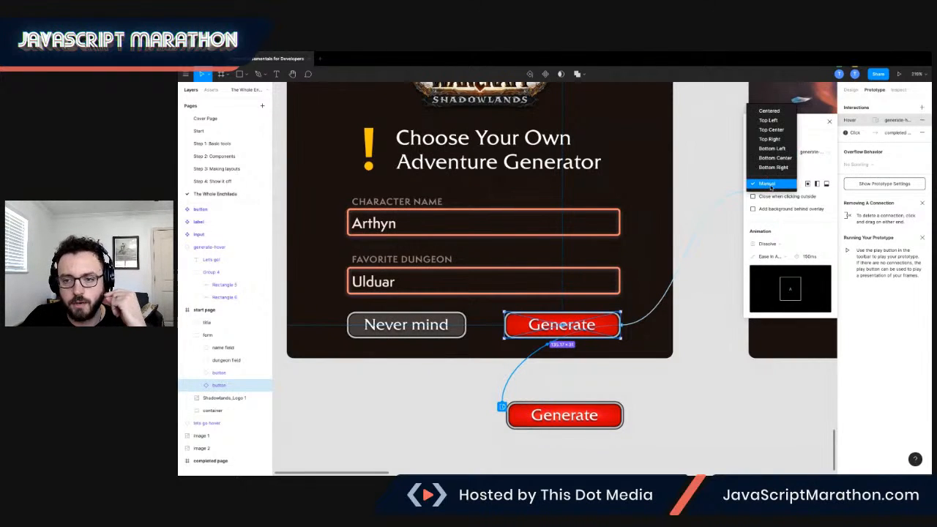
left_click(780, 185)
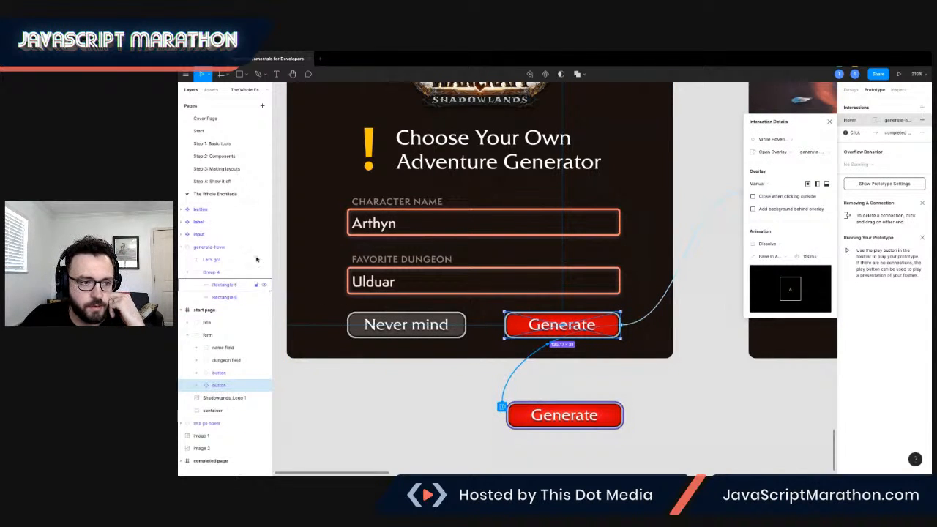
Copy the start page, the completed page and both hover buttons below them from The Whole Enchilada page.
left_click(220, 181)
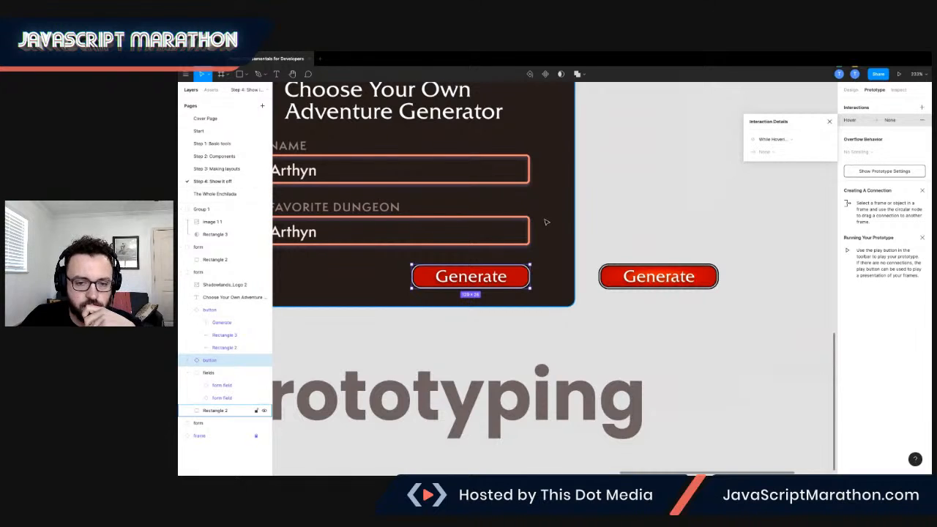
left_click(616, 215)
scroll(617, 215, "down", 1)
scroll(617, 215, "left", 1)
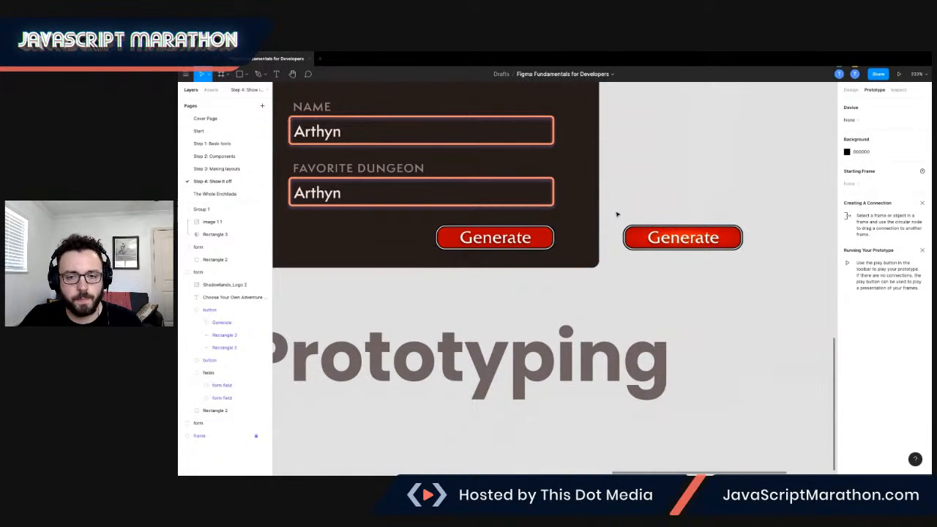
scroll(617, 214, "down", 4)
scroll(614, 215, "up", 1)
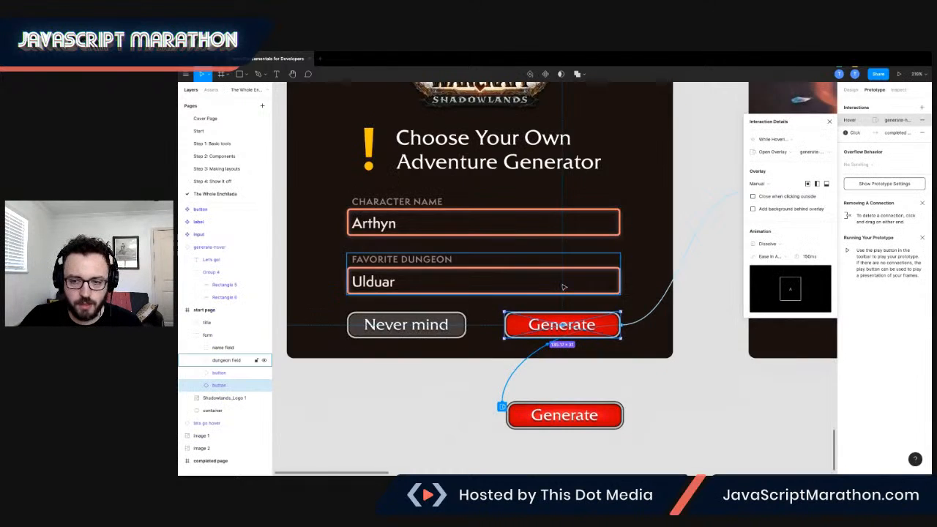
scroll(568, 285, "down", 5)
scroll(568, 285, "right", 2)
left_click_drag(366, 170, 730, 350)
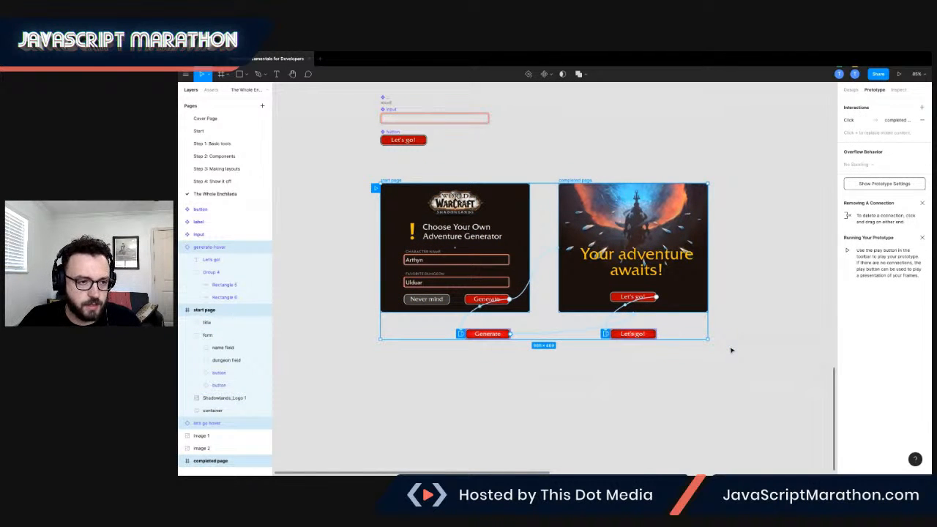
Paste the copied pages and hover buttons below the Prototyping heading on the Step 4 page, and deselect them.
left_click(217, 181)
scroll(542, 320, "down", 5)
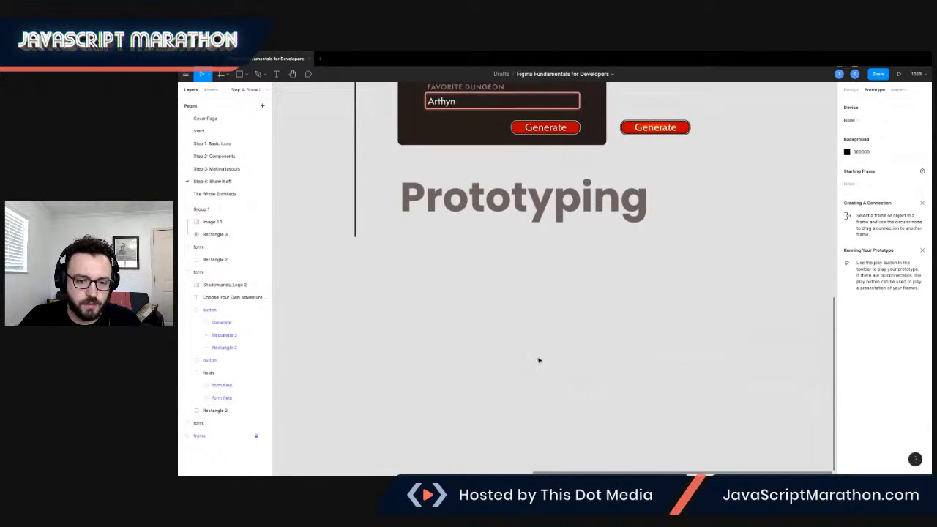
scroll(542, 318, "down", 5)
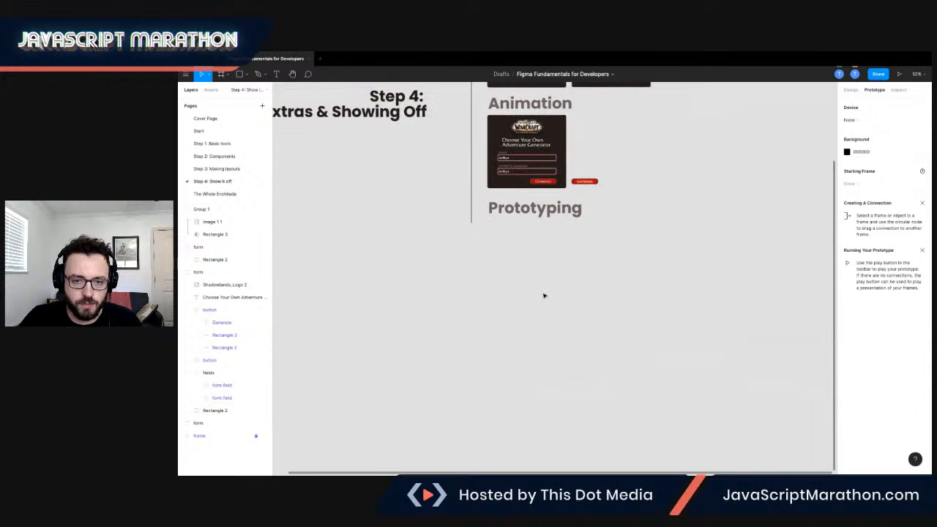
key("ctrl+v")
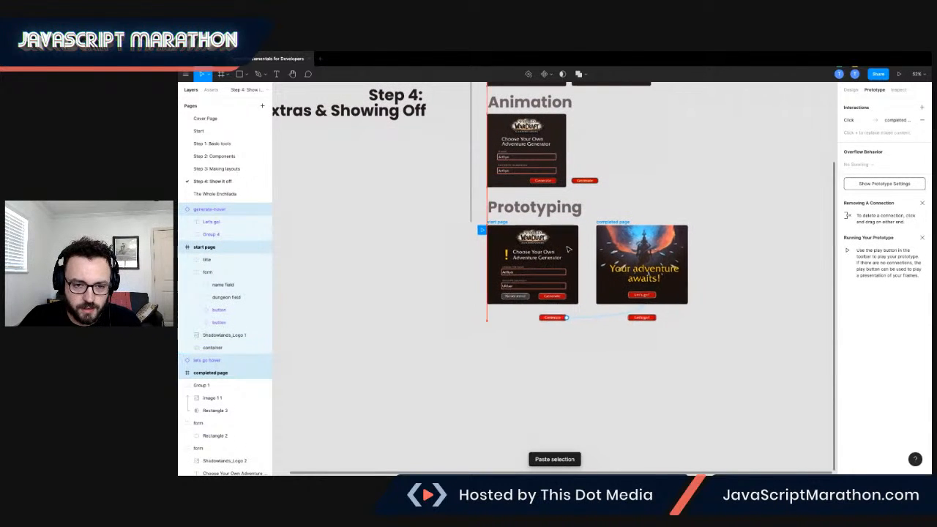
scroll(567, 251, "up", 3)
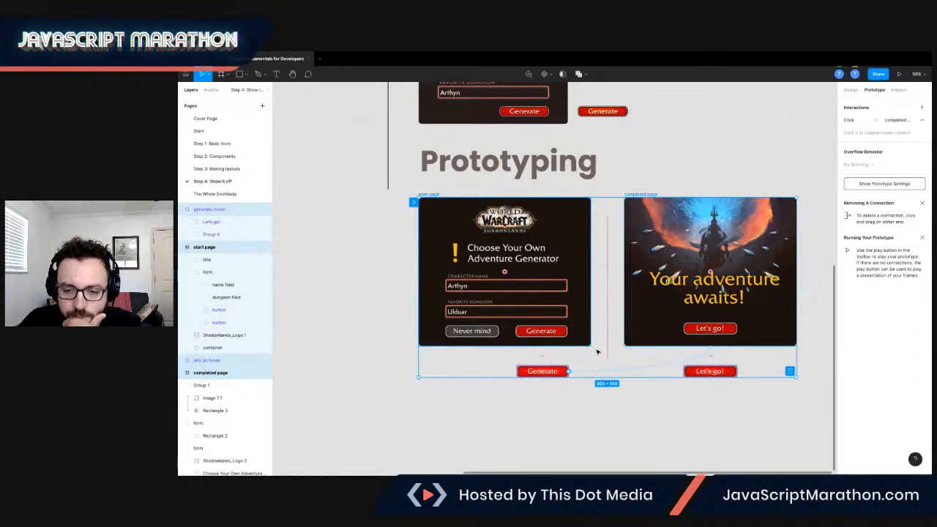
left_click(604, 323)
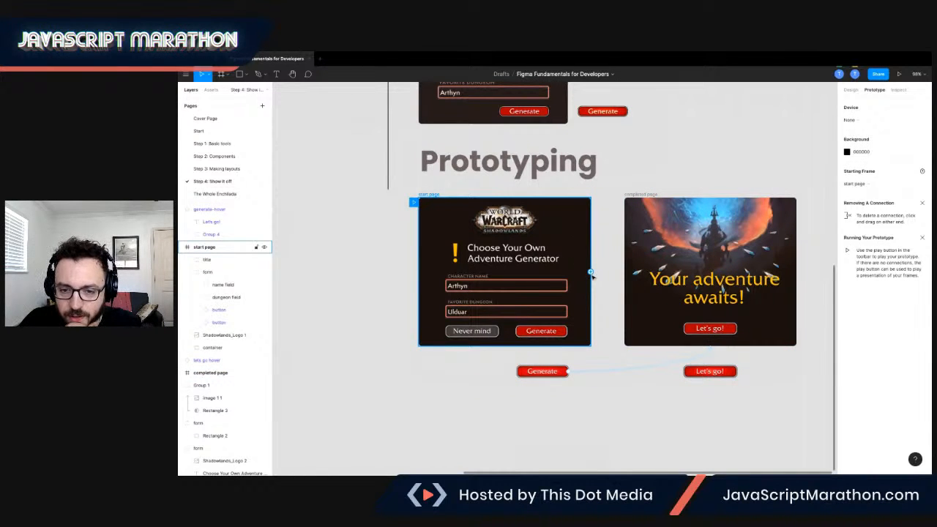
Connect the start page's Generate button to the completed page with an On Click, Navigate To interaction using Instant animation.
left_click(562, 374)
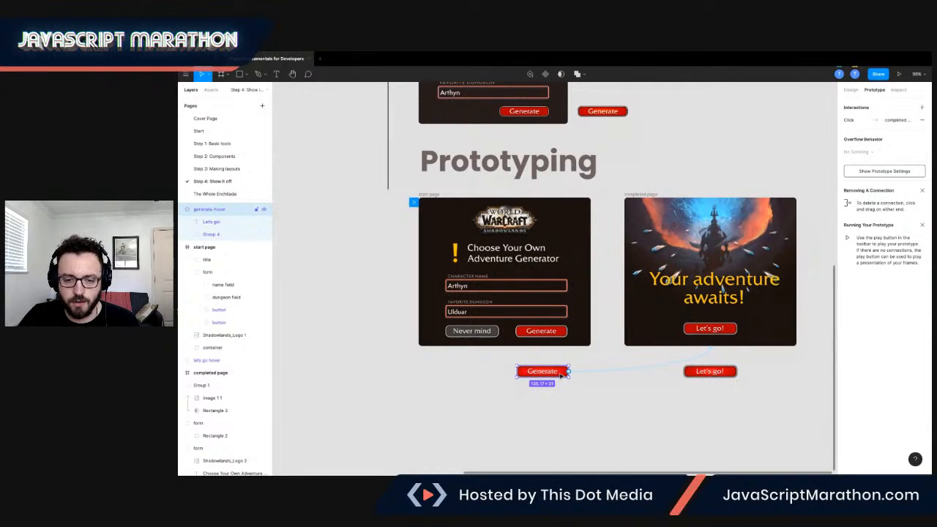
left_click_drag(623, 355, 630, 341)
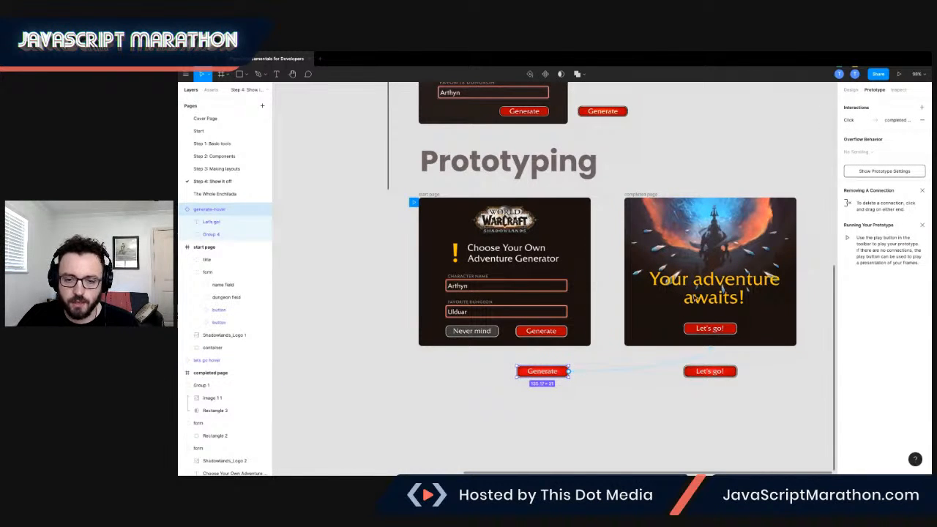
left_click(540, 330)
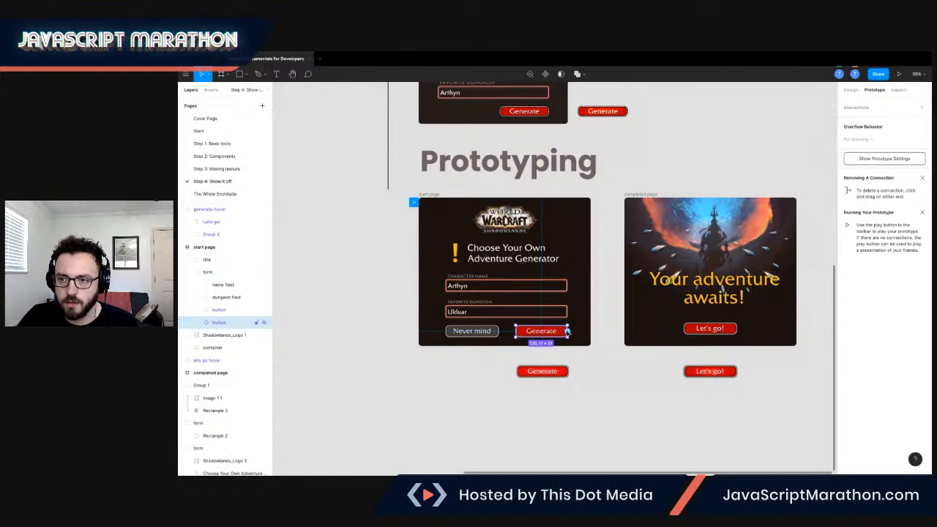
scroll(566, 354, "up", 5)
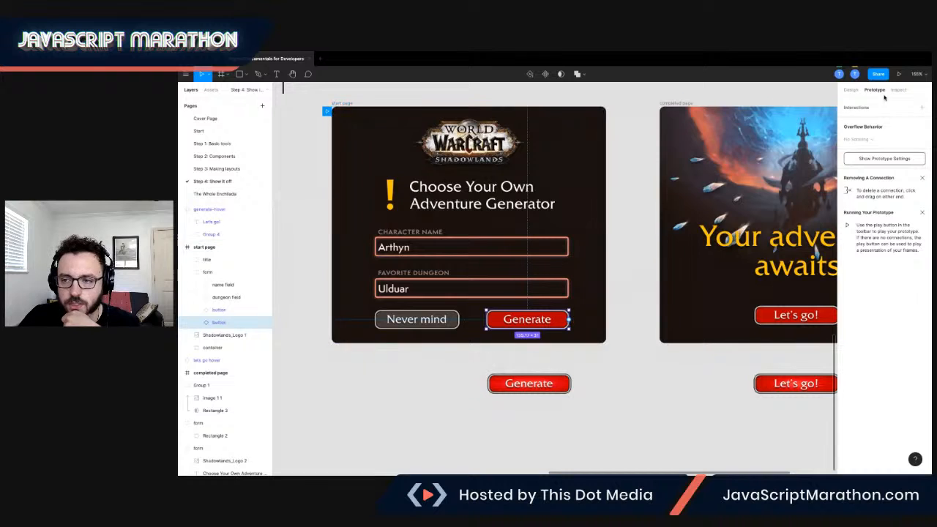
left_click_drag(568, 320, 663, 218)
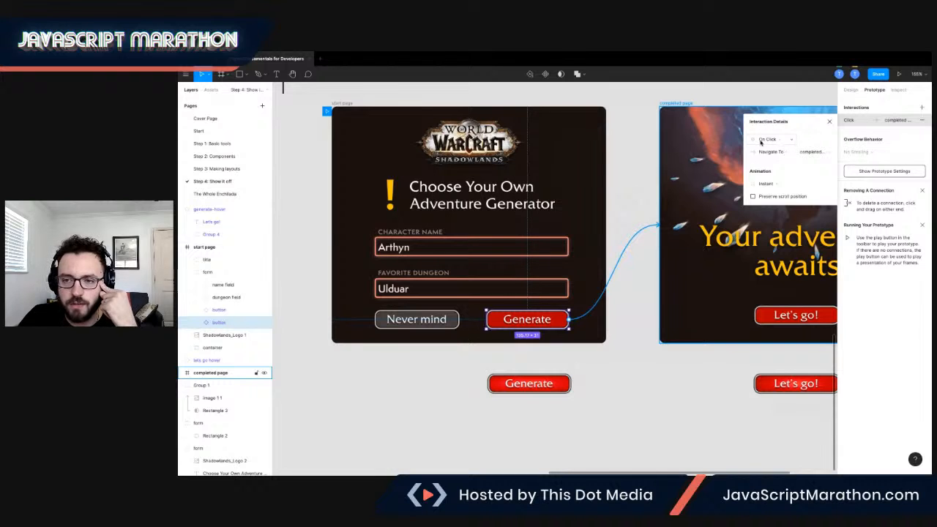
left_click(788, 153)
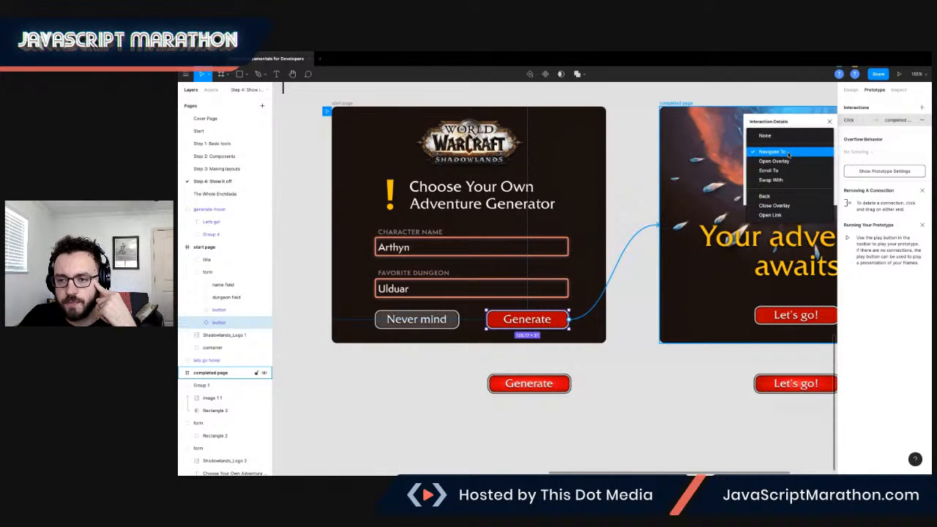
left_click(792, 152)
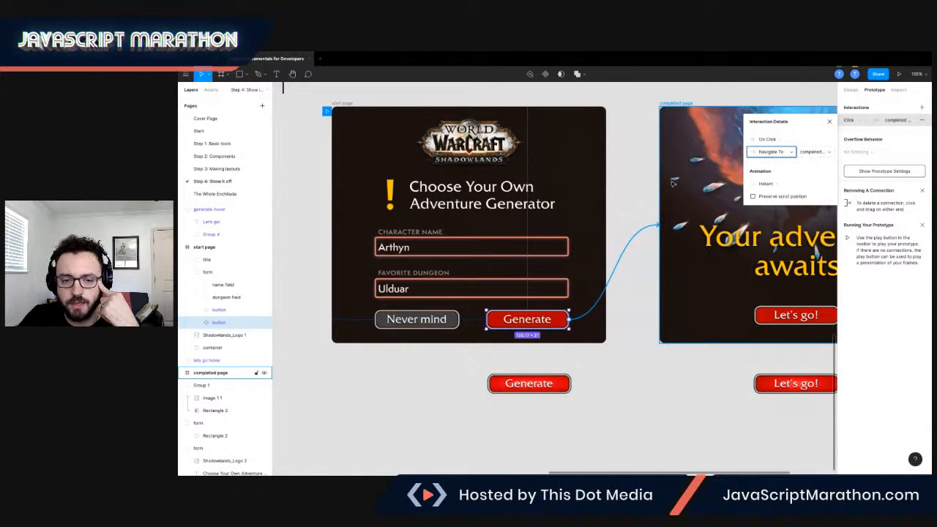
scroll(624, 196, "down", 1)
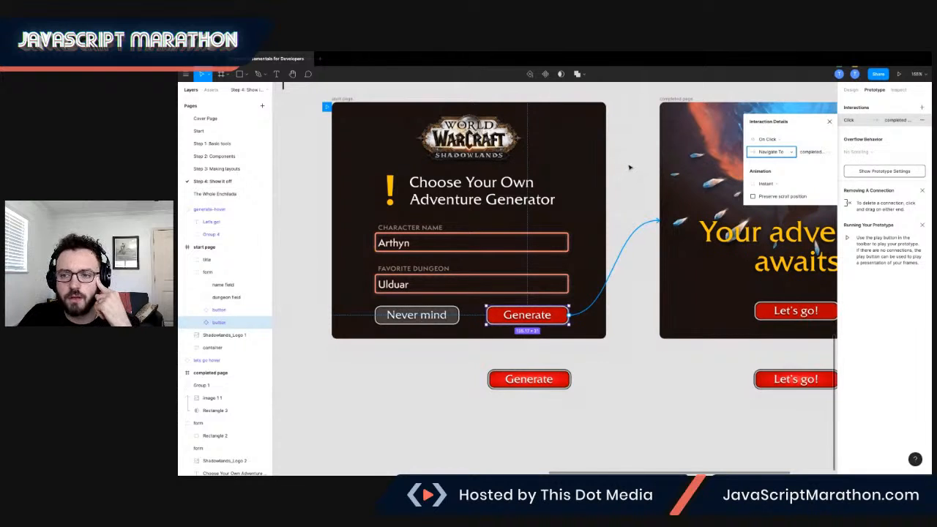
left_click(631, 162)
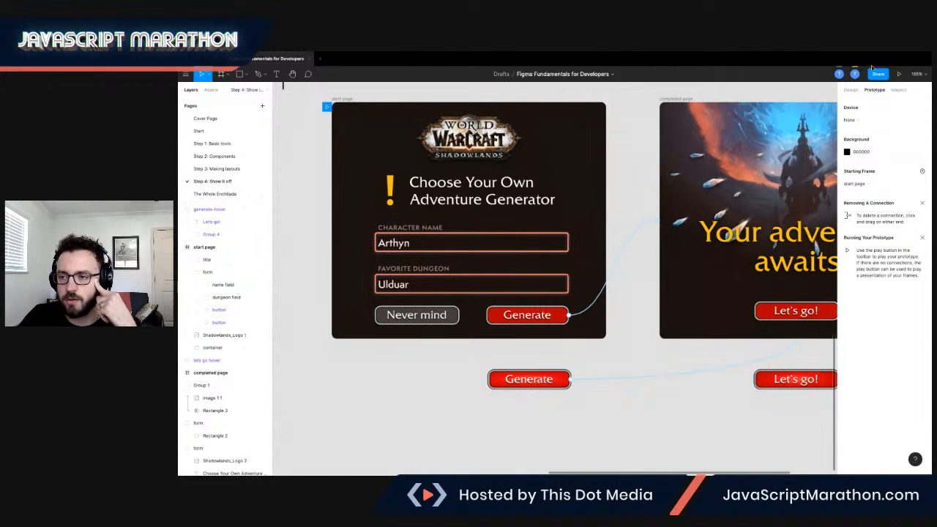
Run the prototype, test the Generate button's navigation, step back to the first frame and return to the design file.
left_click(898, 74)
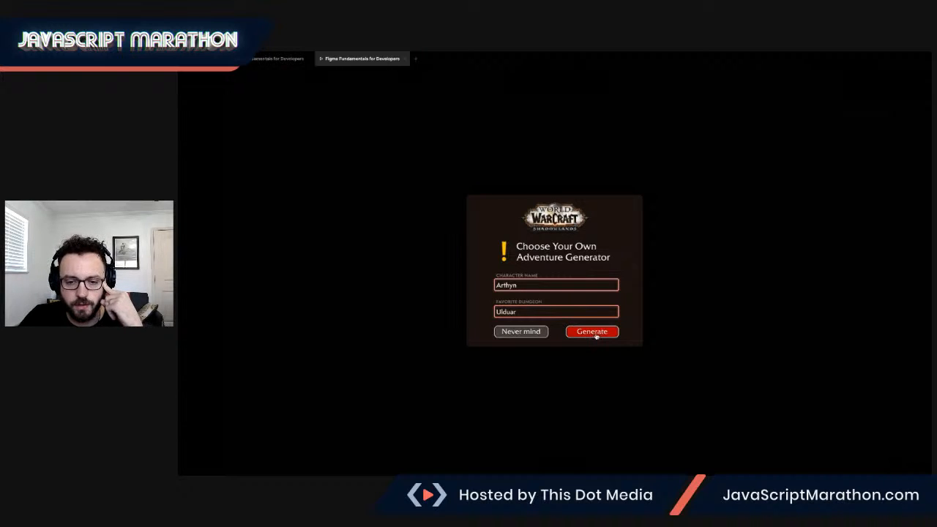
left_click(625, 254)
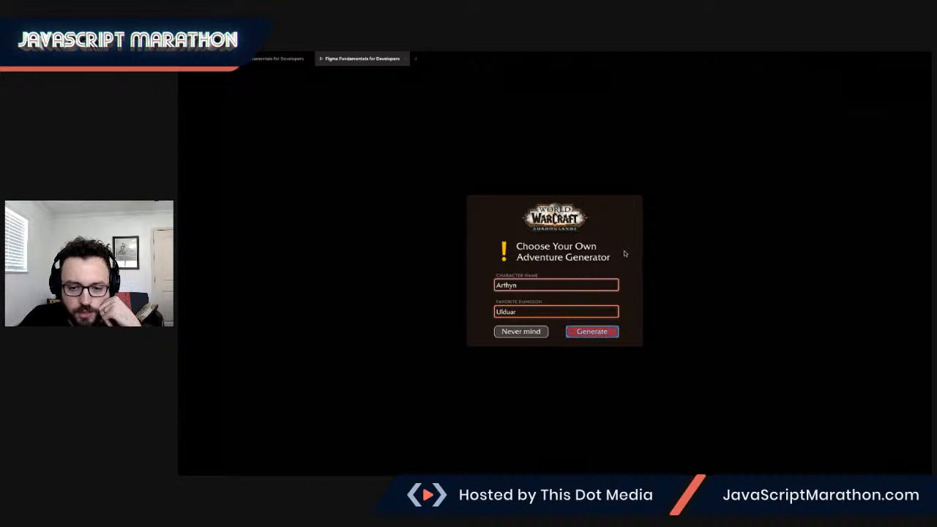
left_click(601, 191)
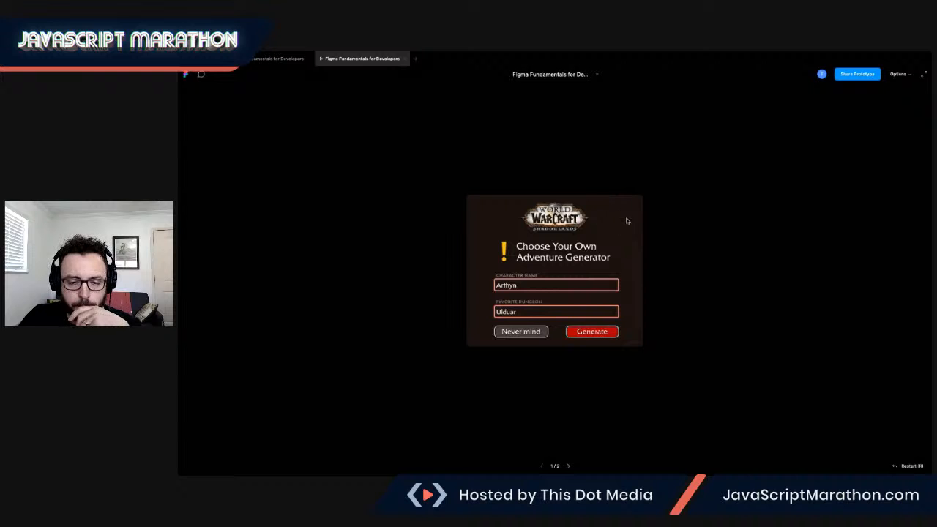
left_click(586, 334)
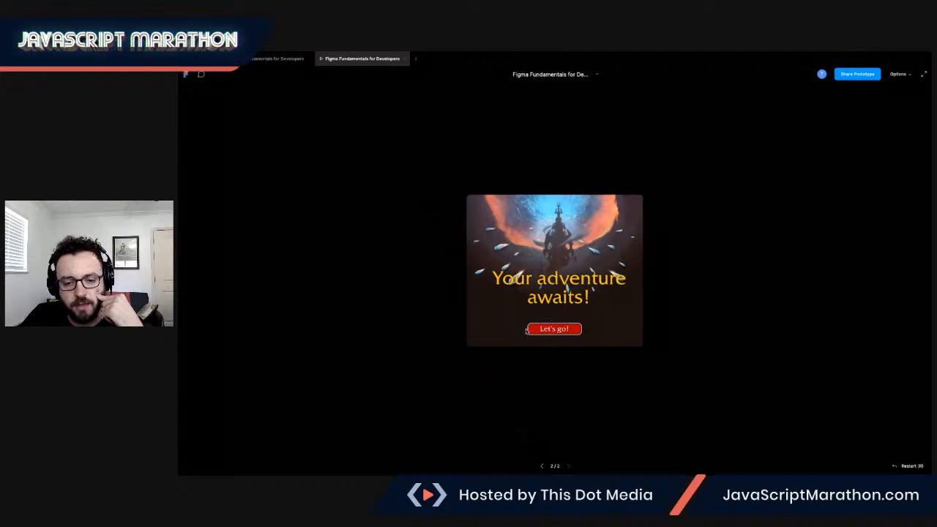
left_click(543, 466)
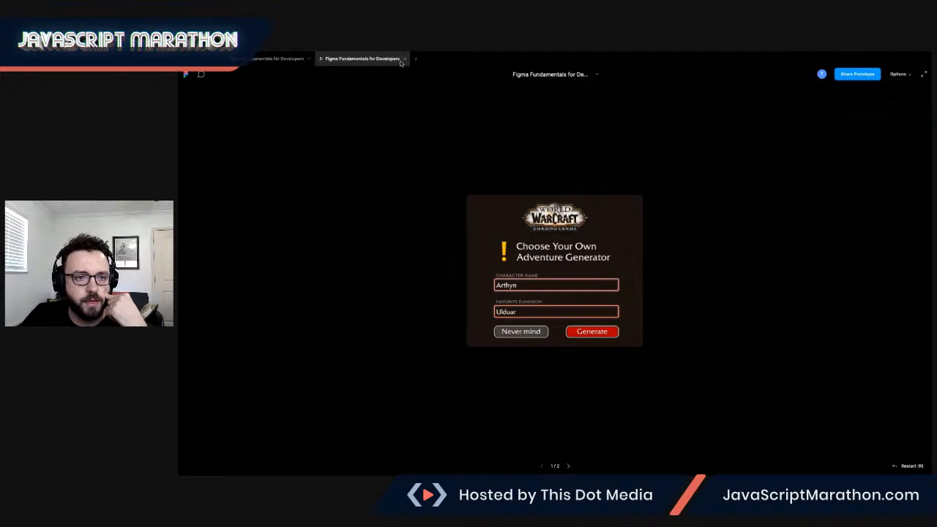
left_click(284, 60)
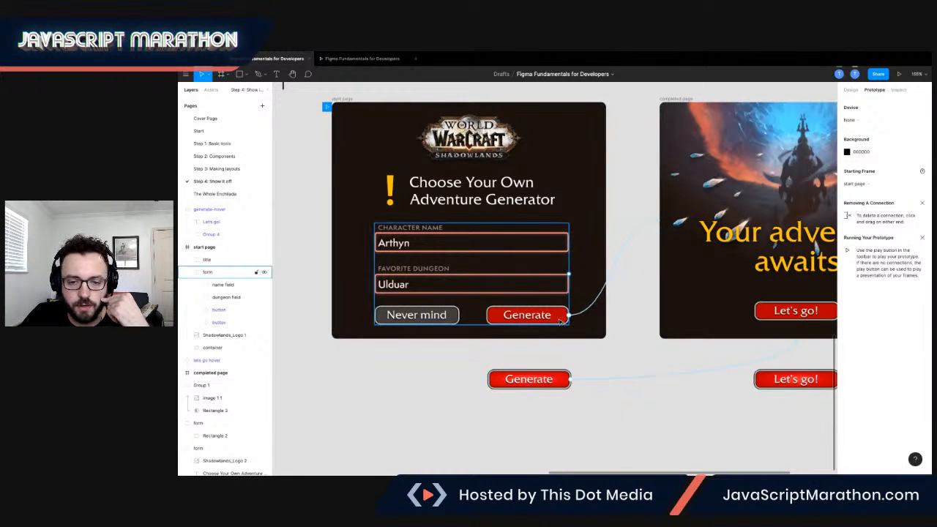
Add a While Hovering interaction to the start page's Generate button that opens generate-hover as an overlay.
left_click(560, 321)
left_click(560, 322)
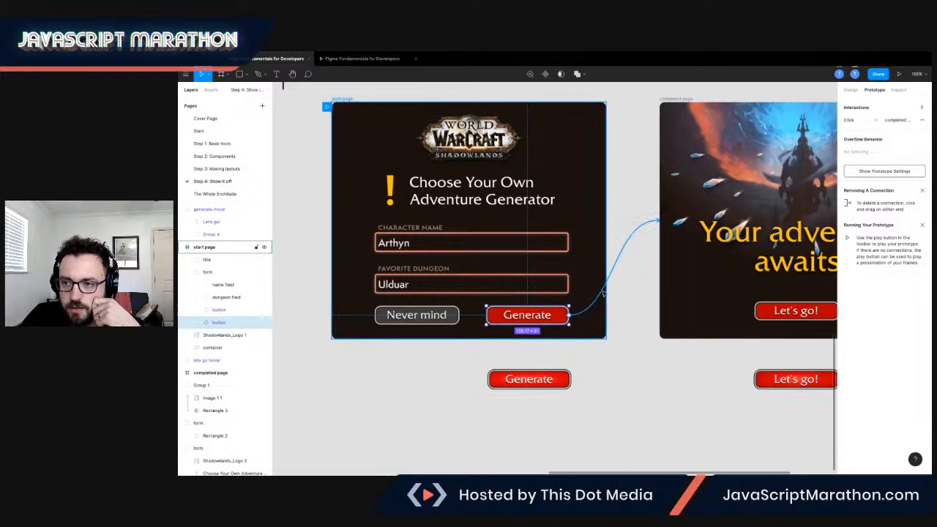
left_click(921, 110)
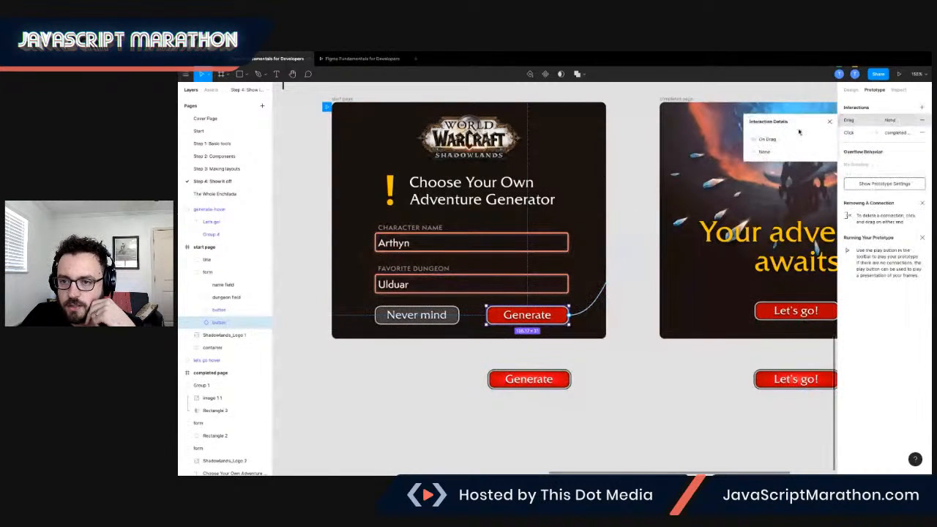
left_click(776, 140)
left_click(776, 149)
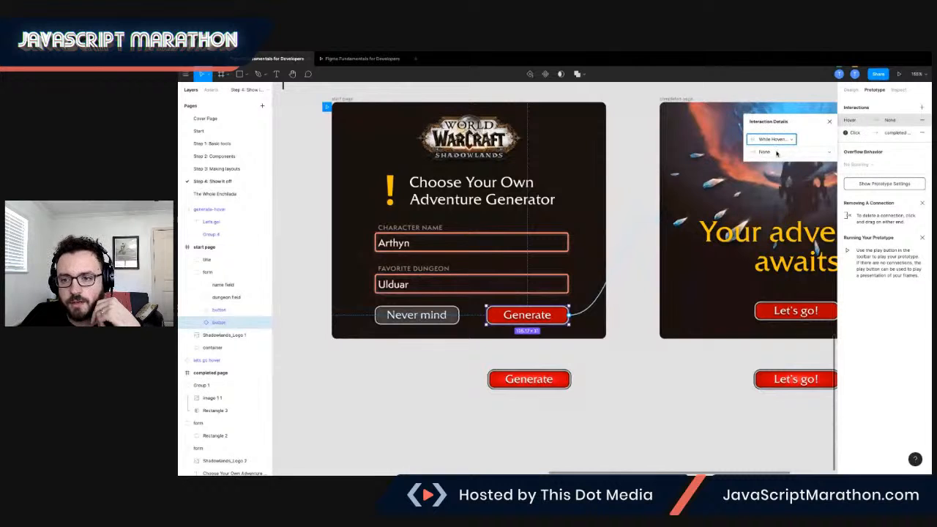
left_click(770, 152)
left_click(774, 177)
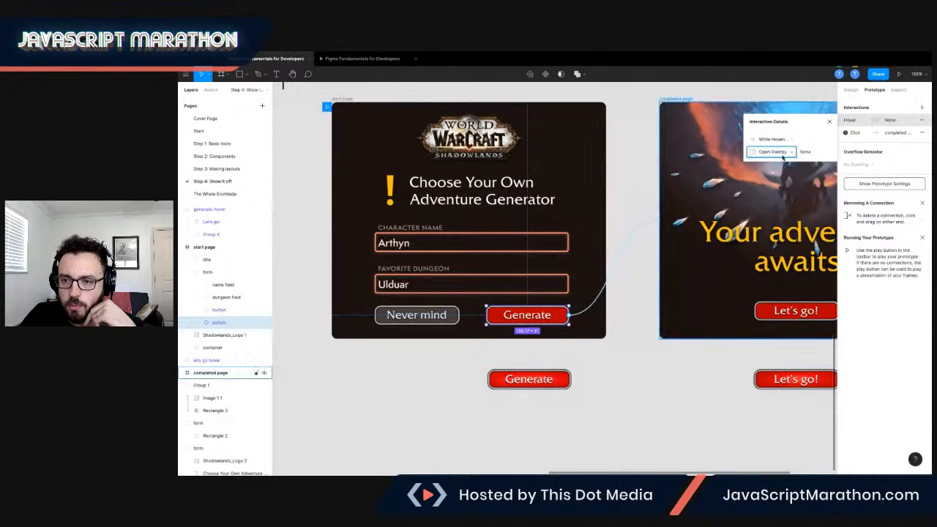
left_click(808, 153)
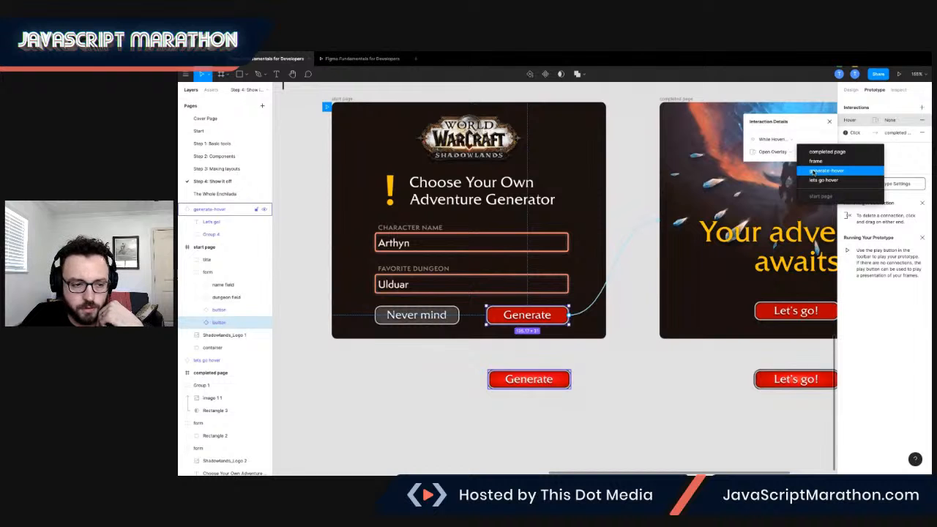
left_click(813, 171)
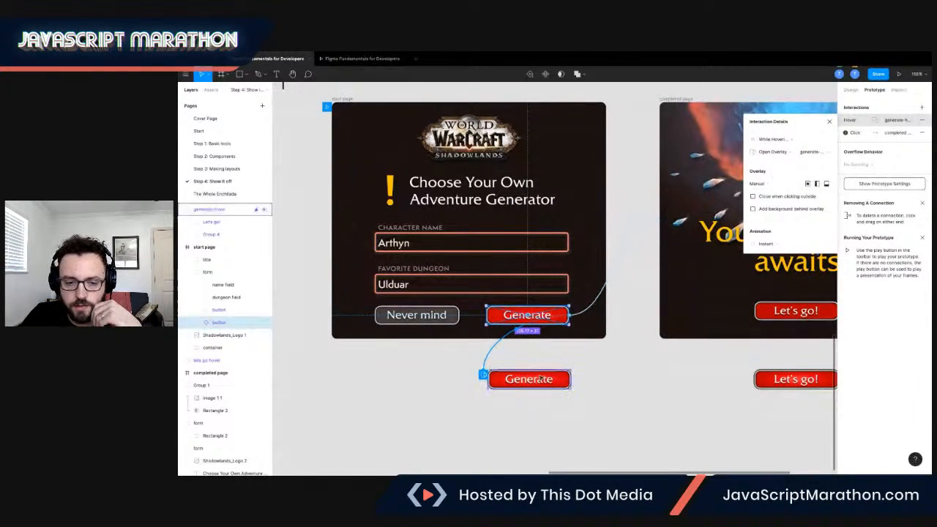
Set the hover overlay's animation to Dissolve with a 150 ms duration and run the prototype.
left_click(766, 243)
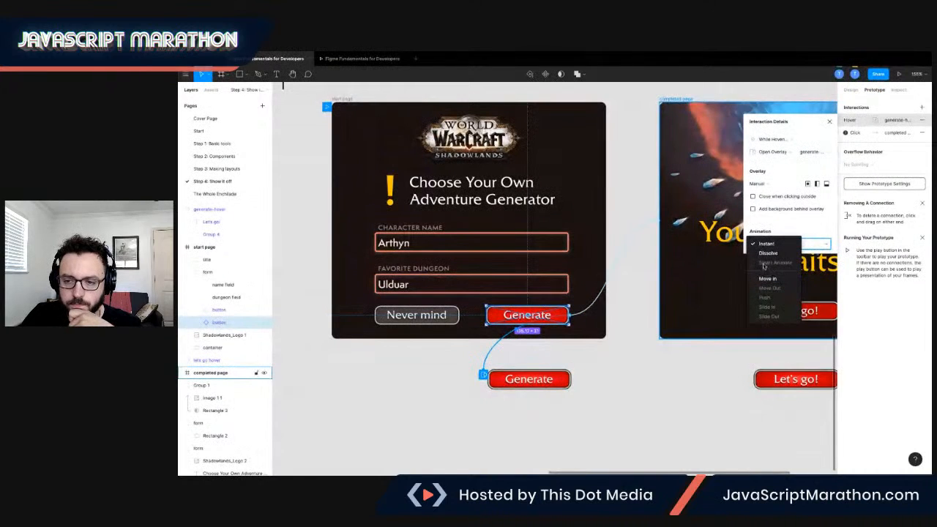
left_click(769, 253)
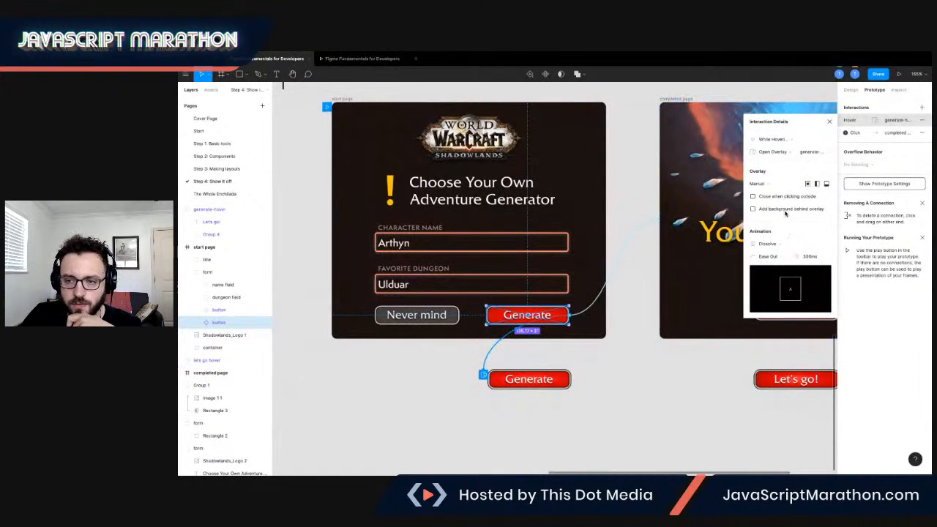
left_click(808, 258)
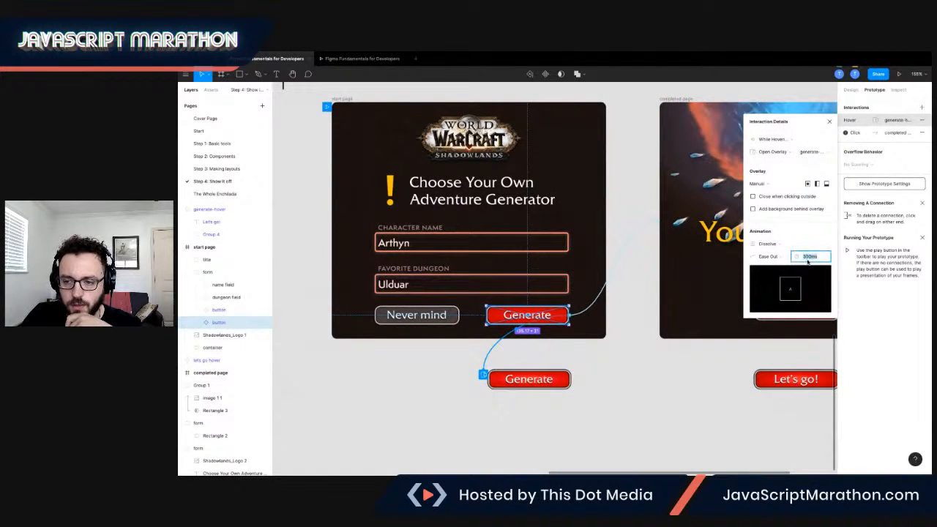
type("150")
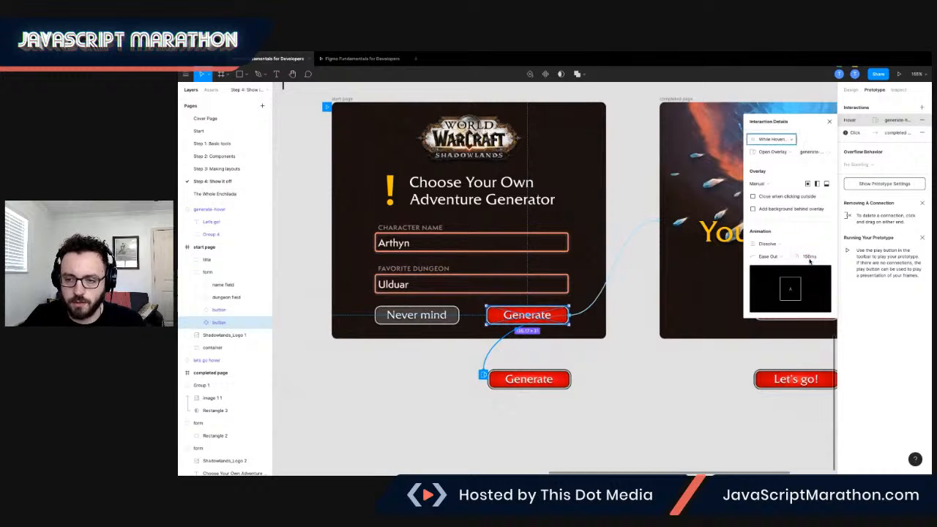
key("Return")
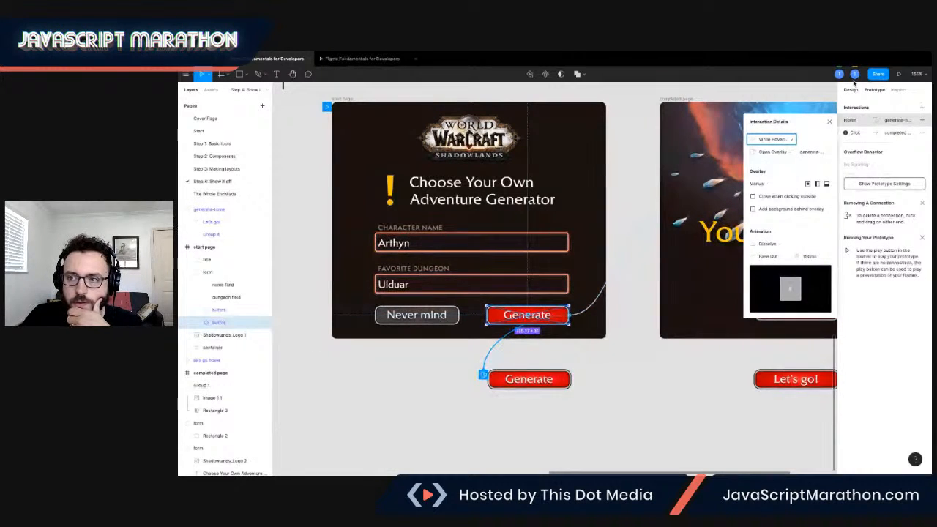
left_click(901, 76)
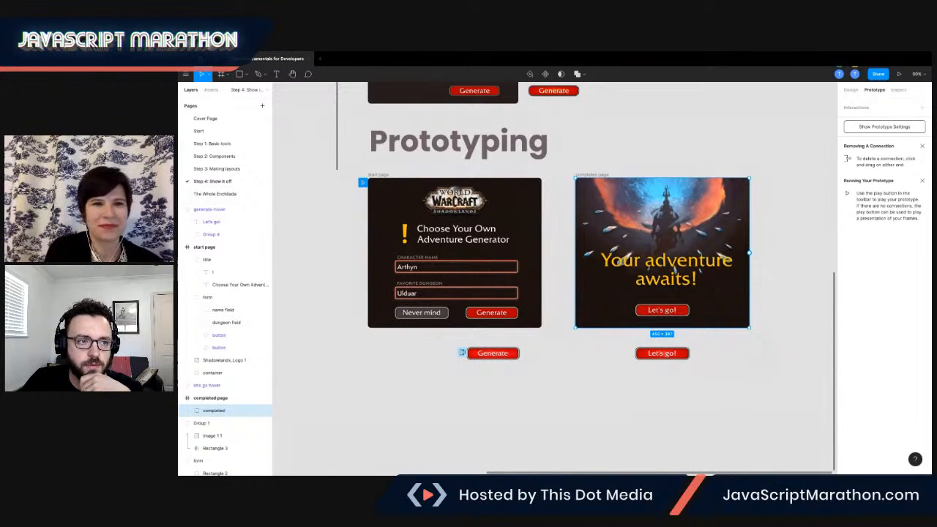
Take the design window out of full screen and close it.
left_click(201, 58)
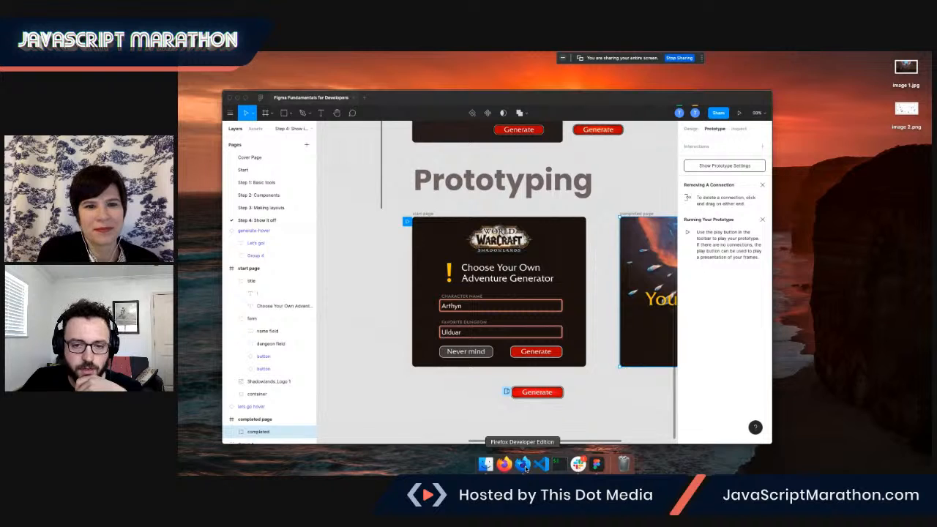
mouse_move(487, 471)
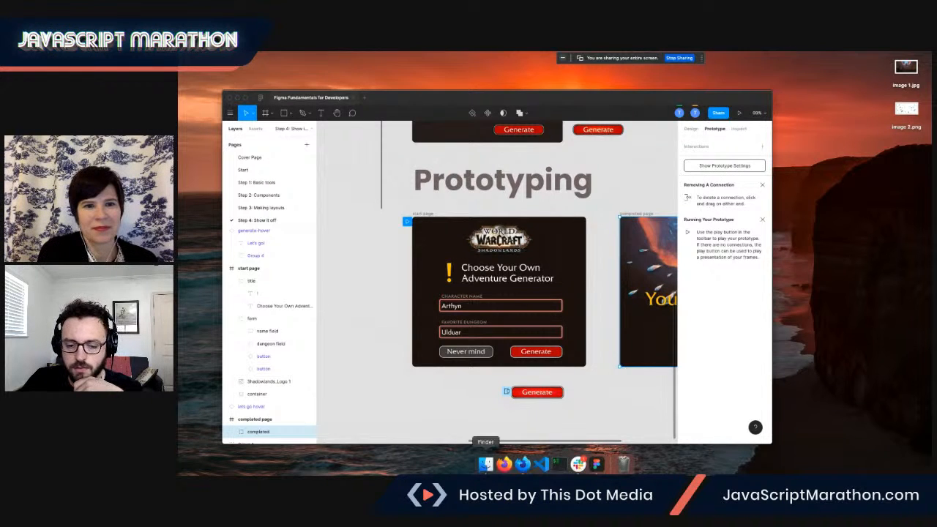
left_click(526, 465)
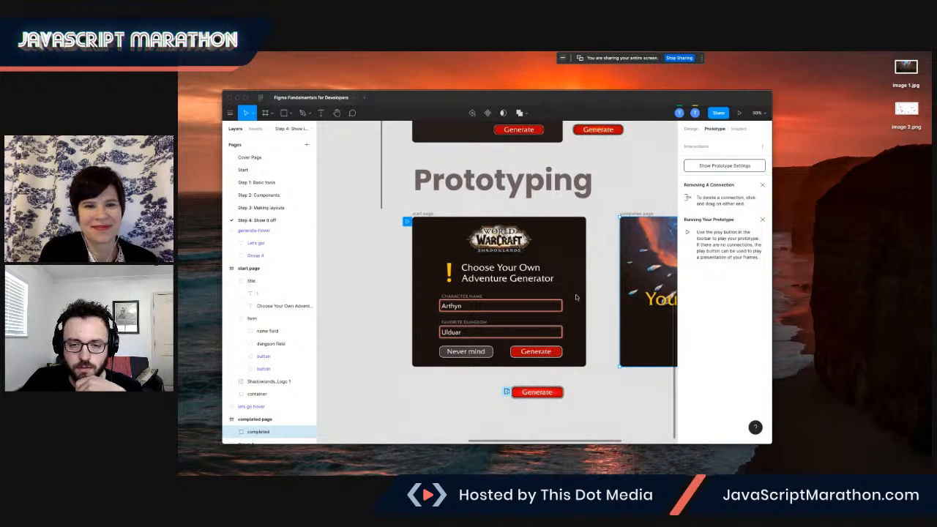
key("ctrl+Right")
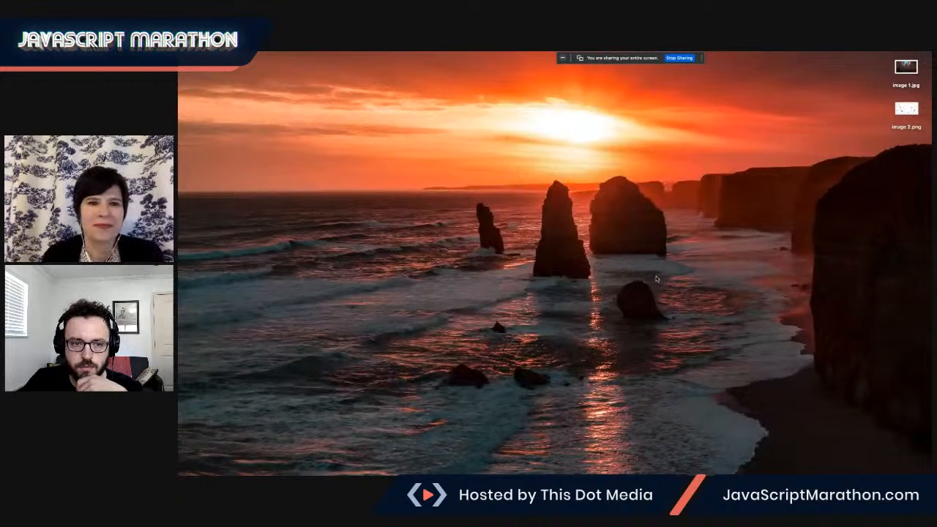
key("ctrl+Left")
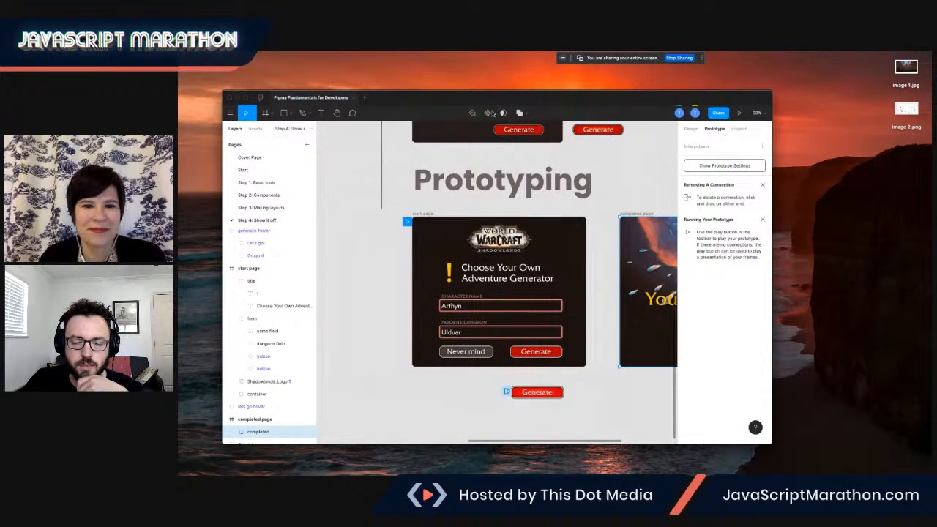
left_click(229, 98)
Switch to the minimized StreamYard studio window in Firefox Developer Edition.
mouse_move(521, 467)
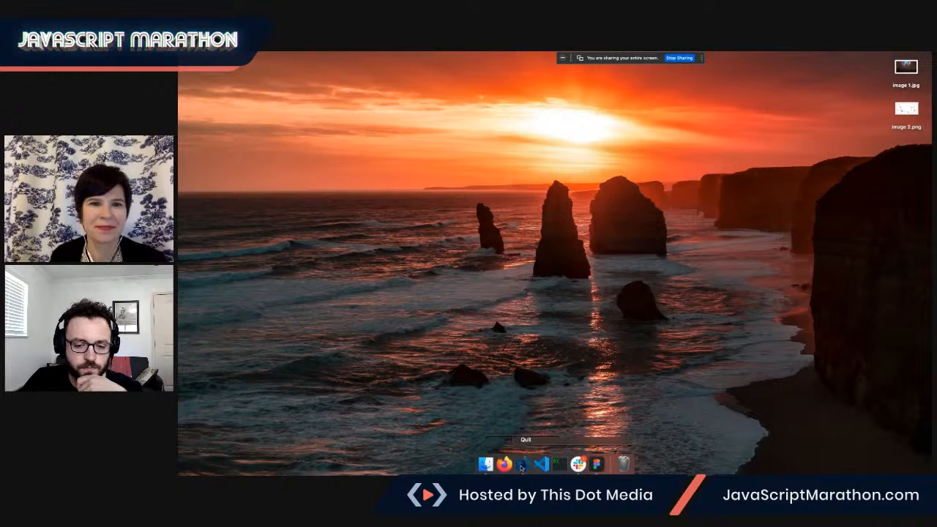
left_click(545, 373)
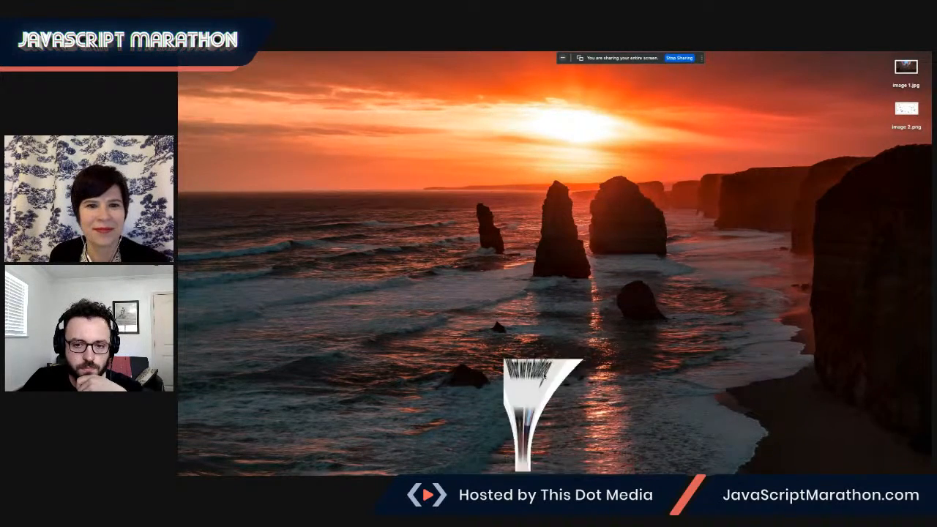
left_click(402, 67)
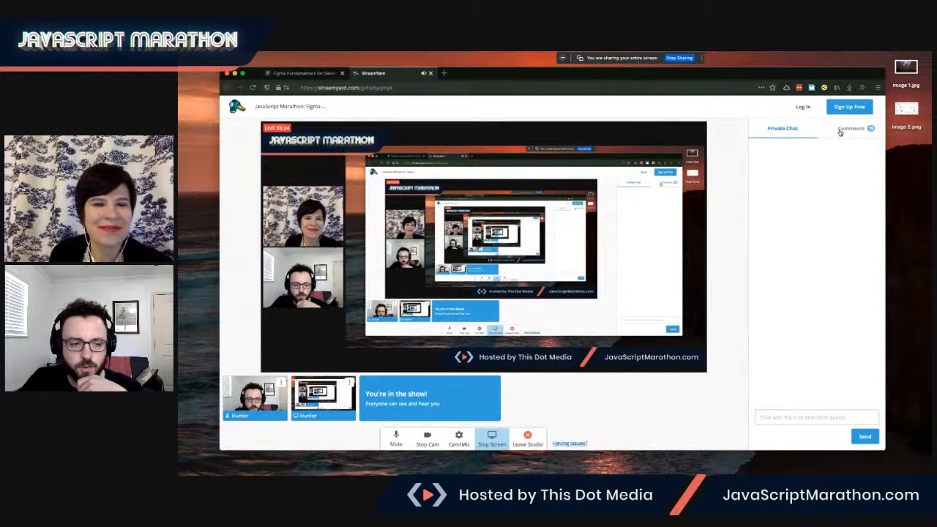
Show the live session's comments from the earliest one and stop sharing the screen.
mouse_move(830, 56)
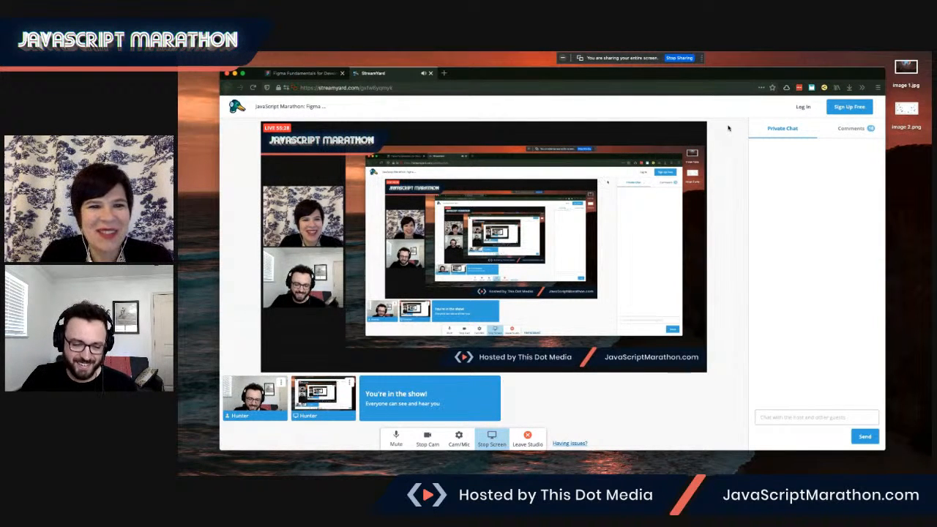
left_click(851, 131)
scroll(844, 163, "up", 5)
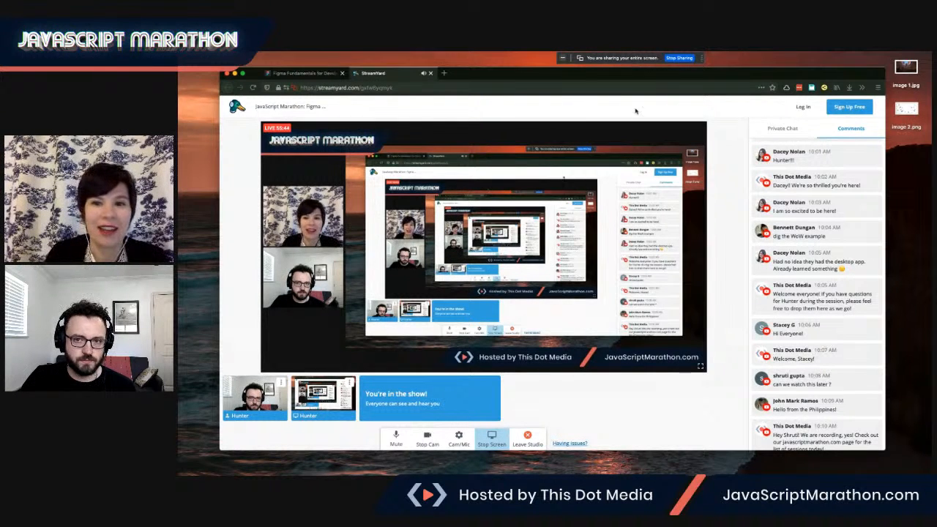
left_click(674, 58)
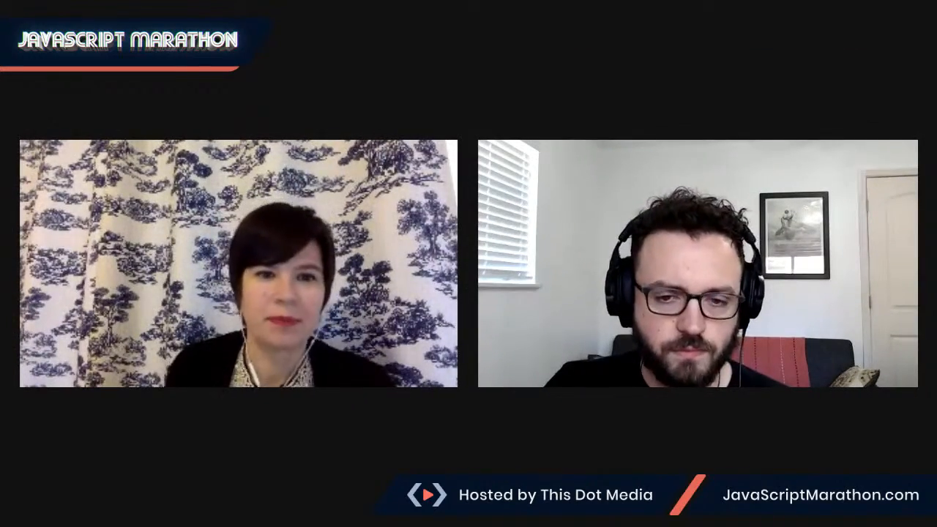